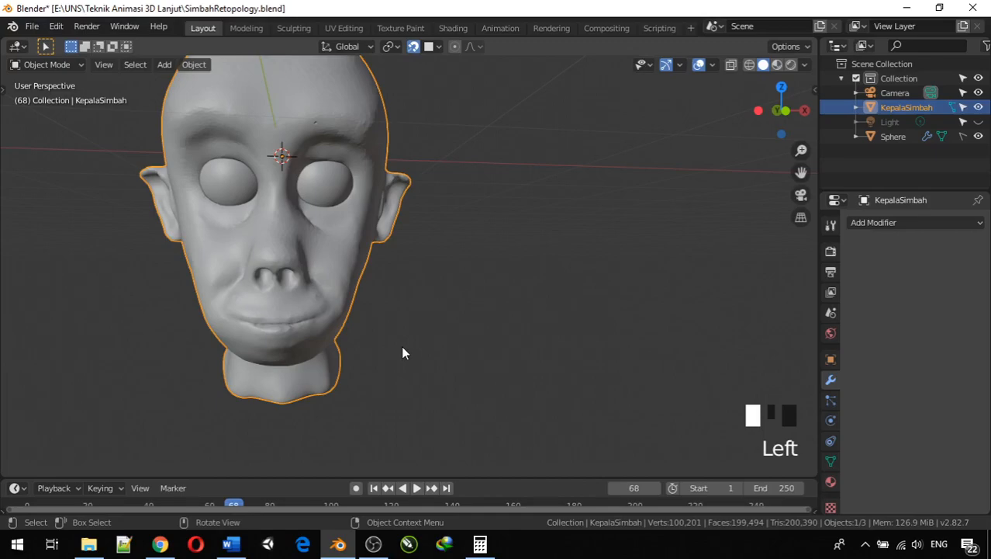
Examine the sculpted KepalaSimbah head from several angles, including its dense mesh in Edit Mode
middle_drag(390, 316, 437, 286)
scroll(326, 322, down, 1)
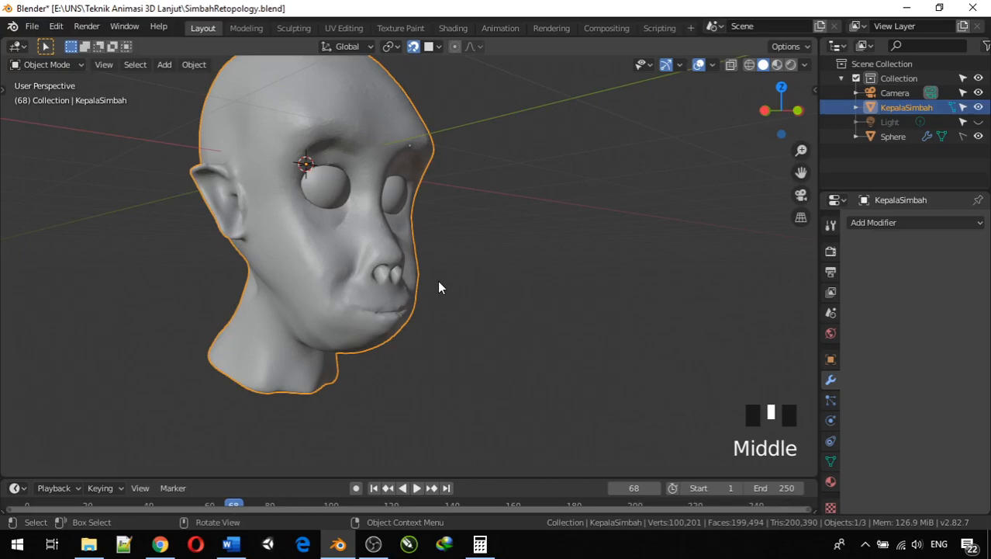
middle_drag(388, 177, 433, 193)
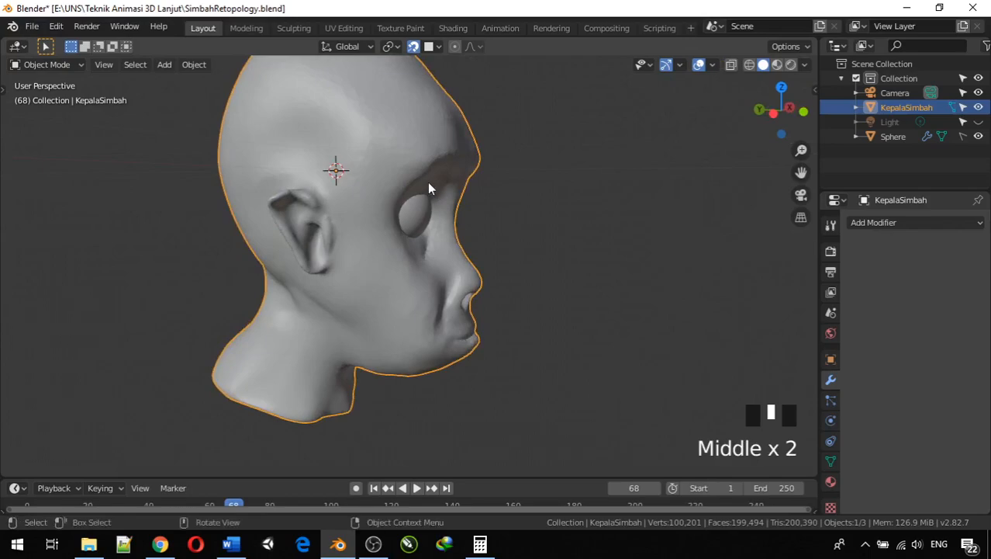
middle_drag(369, 229, 308, 211)
key(Tab)
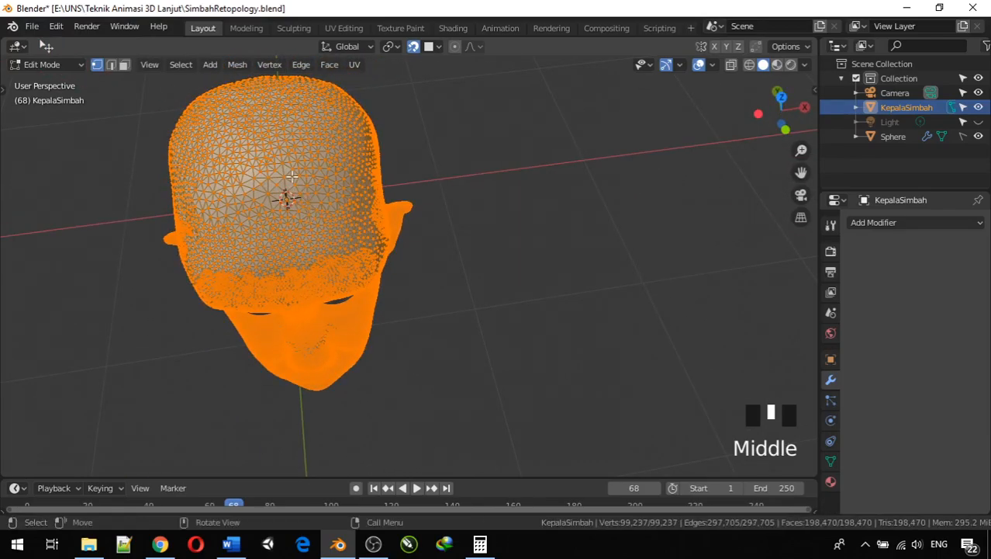
middle_drag(227, 192, 294, 228)
scroll(289, 168, up, 3)
middle_drag(287, 168, 219, 164)
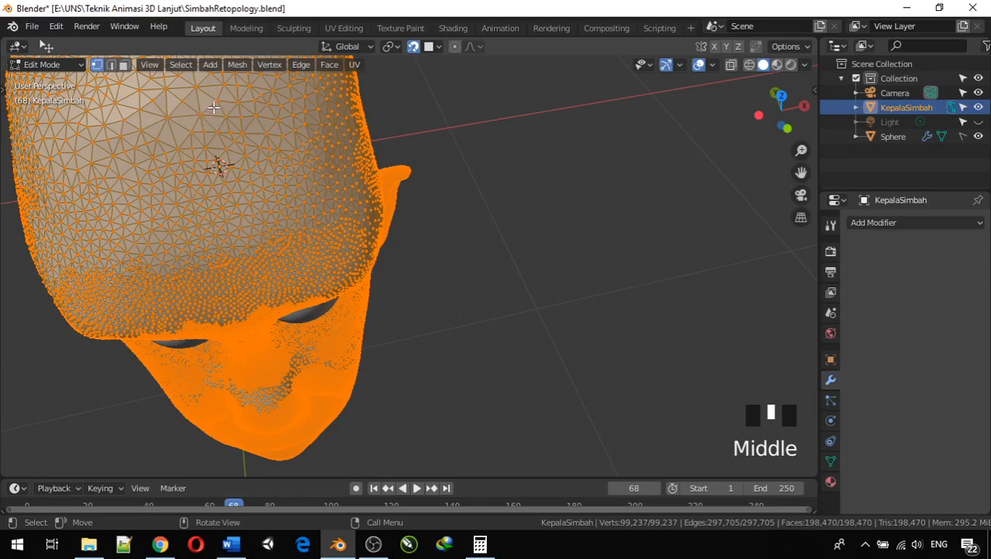
middle_drag(241, 216, 234, 124)
scroll(270, 189, down, 3)
middle_drag(270, 190, 306, 203)
scroll(294, 177, up, 3)
key(Tab)
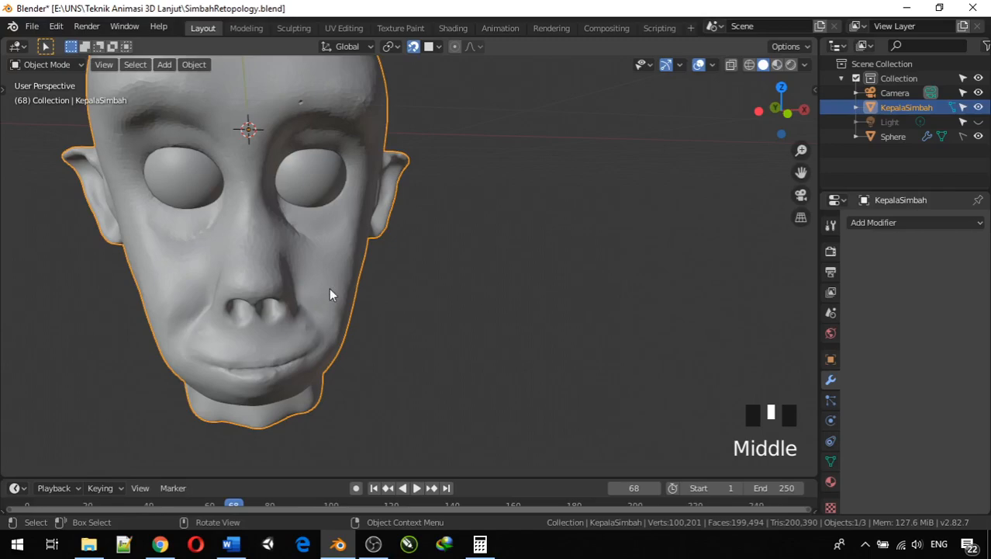
Switch the snapping element to Increment and back to Face
click(435, 48)
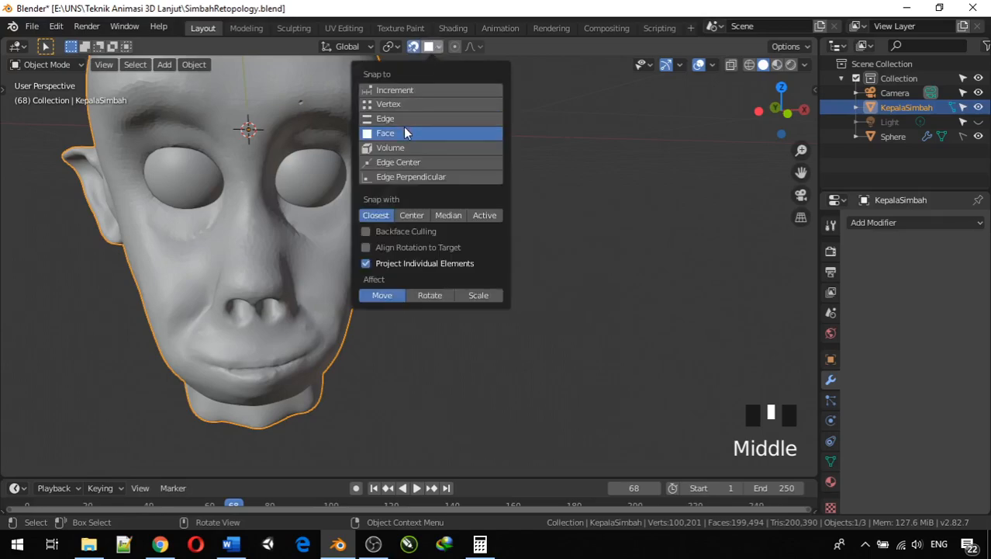
click(441, 47)
click(440, 48)
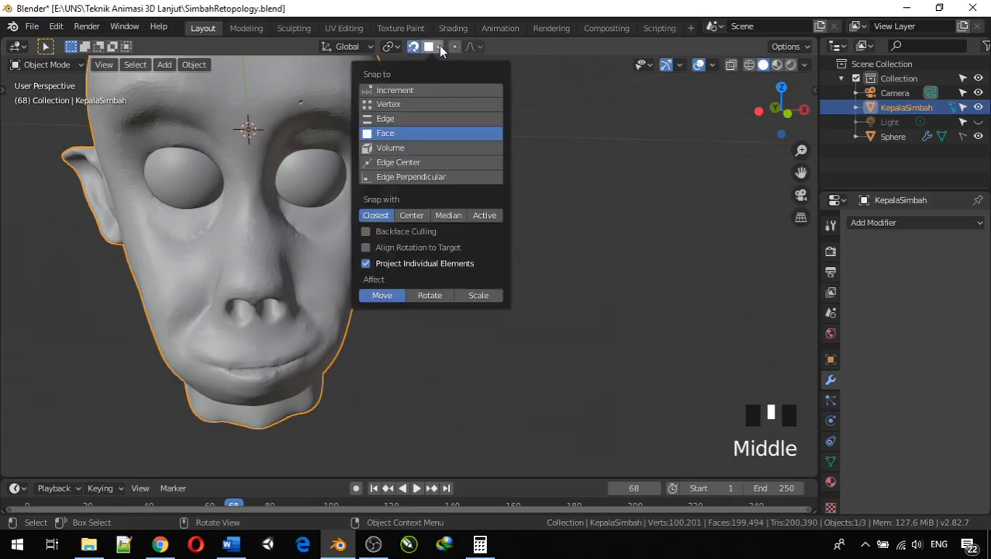
click(391, 92)
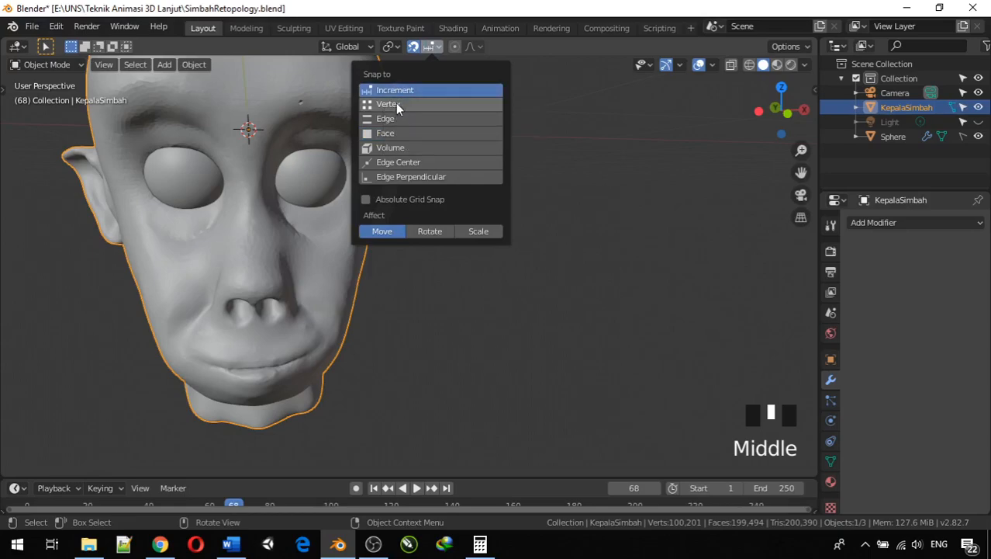
click(387, 134)
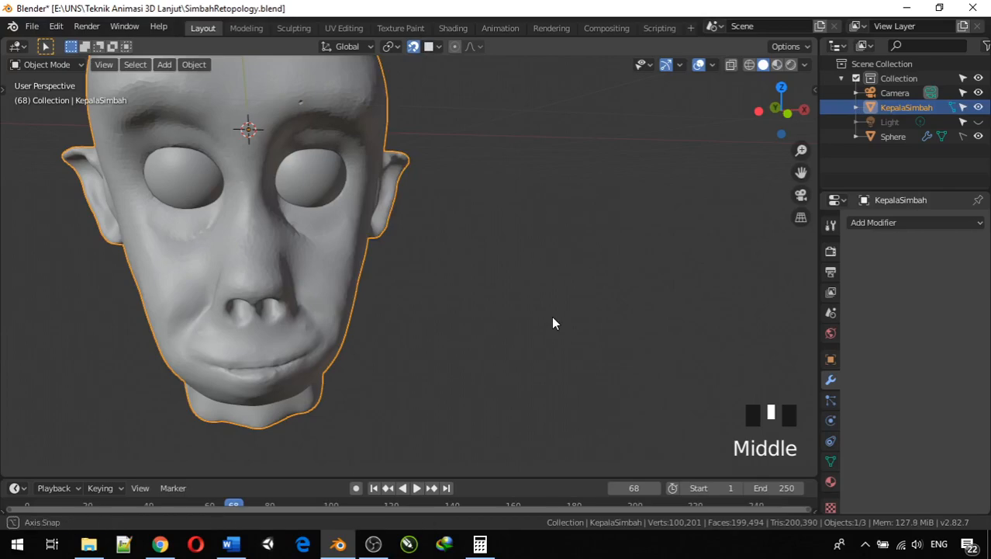
Examine the head's mouth, eyes, ears and neck from the front, the sides and above to study the facial forms
middle_drag(553, 323, 549, 285)
scroll(550, 285, down, 2)
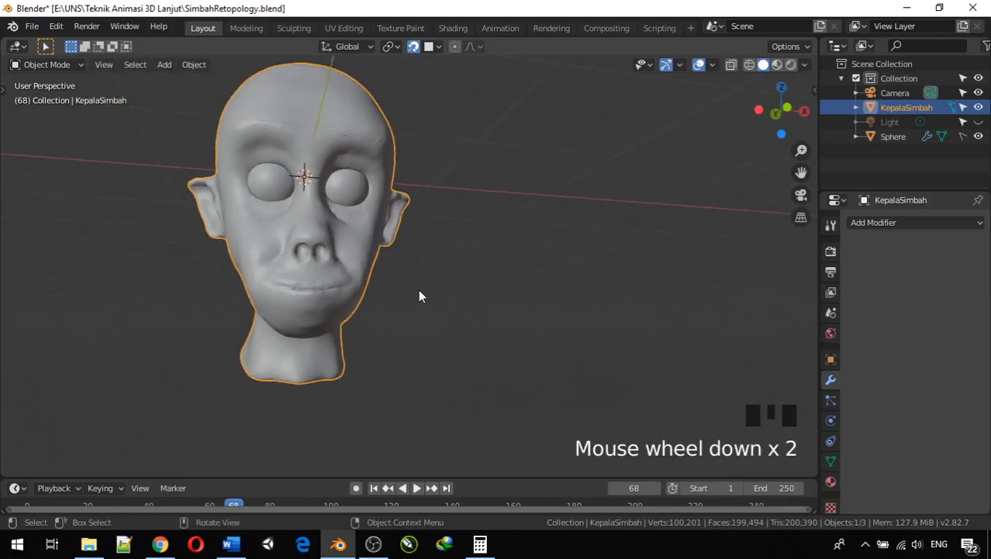
mouse_move(420, 295)
middle_down()
mouse_move(408, 325)
mouse_move(303, 332)
mouse_move(400, 314)
mouse_move(416, 302)
middle_up()
scroll(355, 305, up, 2)
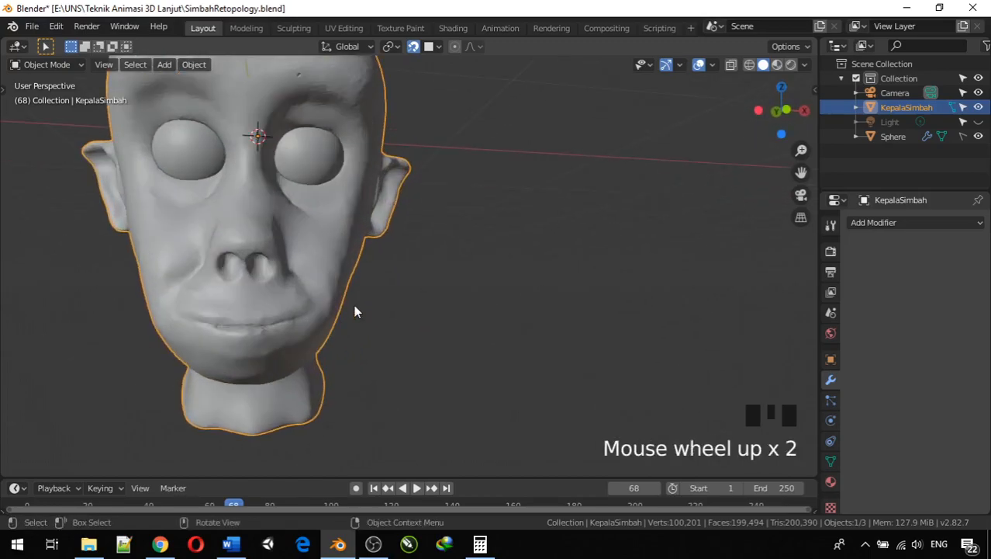
middle_drag(354, 306, 345, 313)
scroll(354, 304, down, 2)
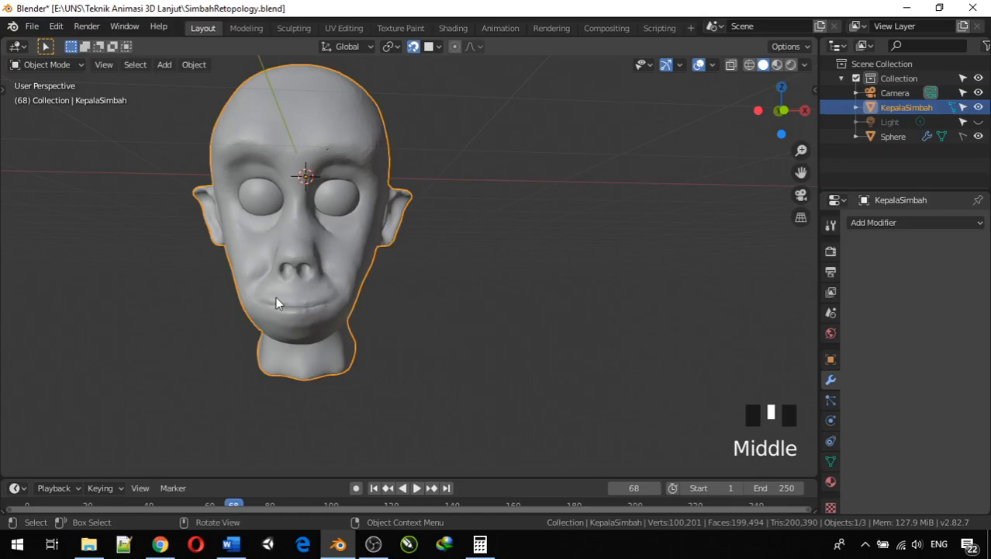
scroll(274, 298, up, 2)
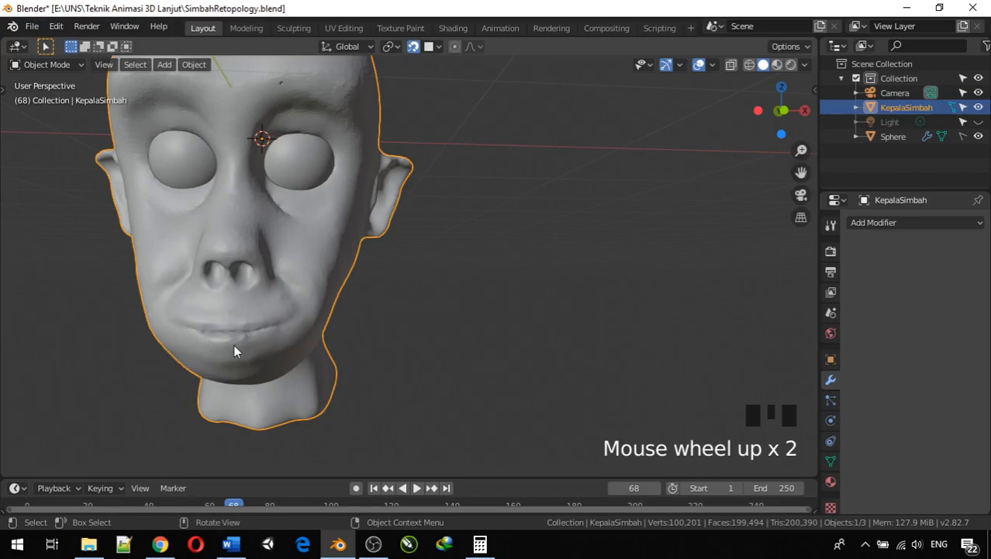
middle_drag(242, 349, 258, 353)
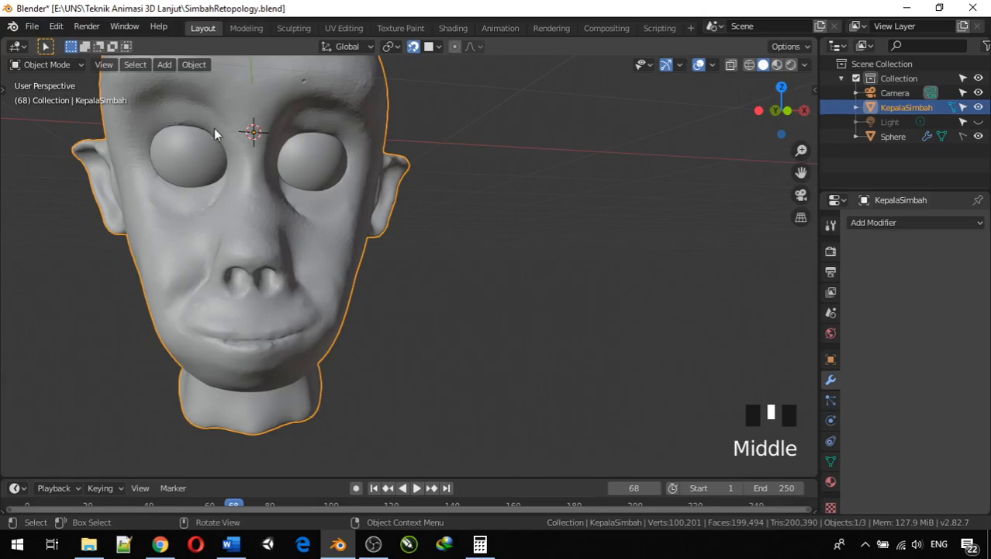
middle_drag(408, 158, 358, 205)
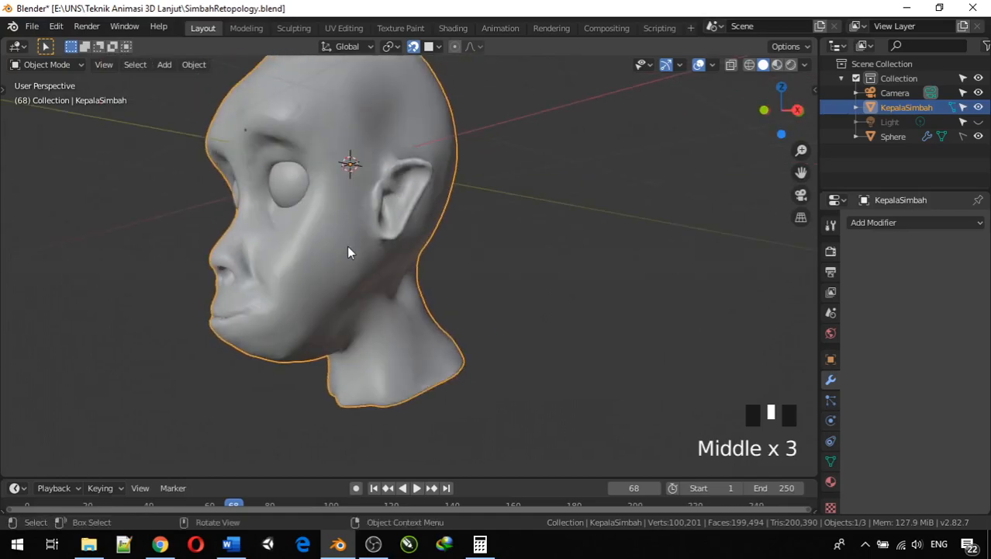
mouse_move(293, 281)
middle_down()
mouse_move(414, 302)
mouse_move(355, 305)
mouse_move(284, 273)
middle_up()
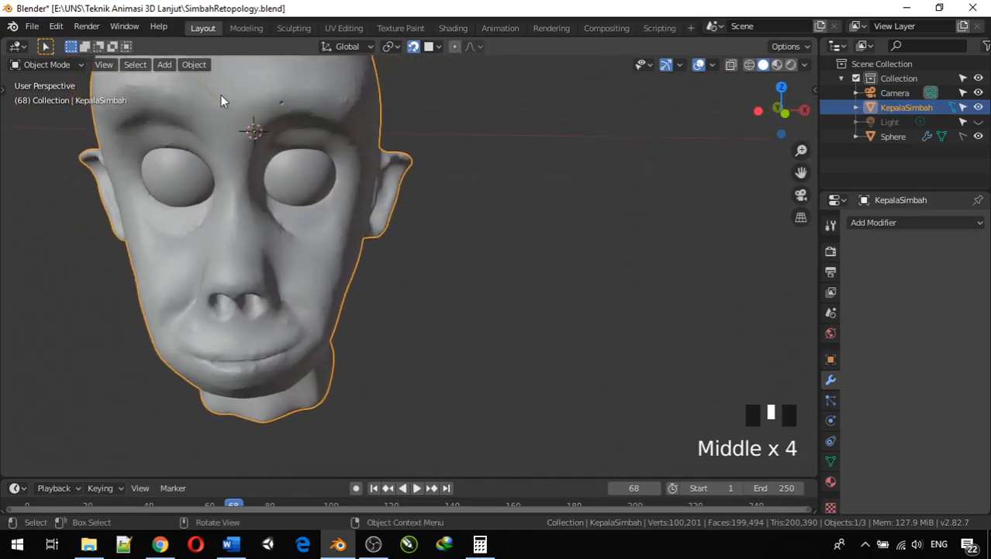
middle_drag(306, 207, 367, 154)
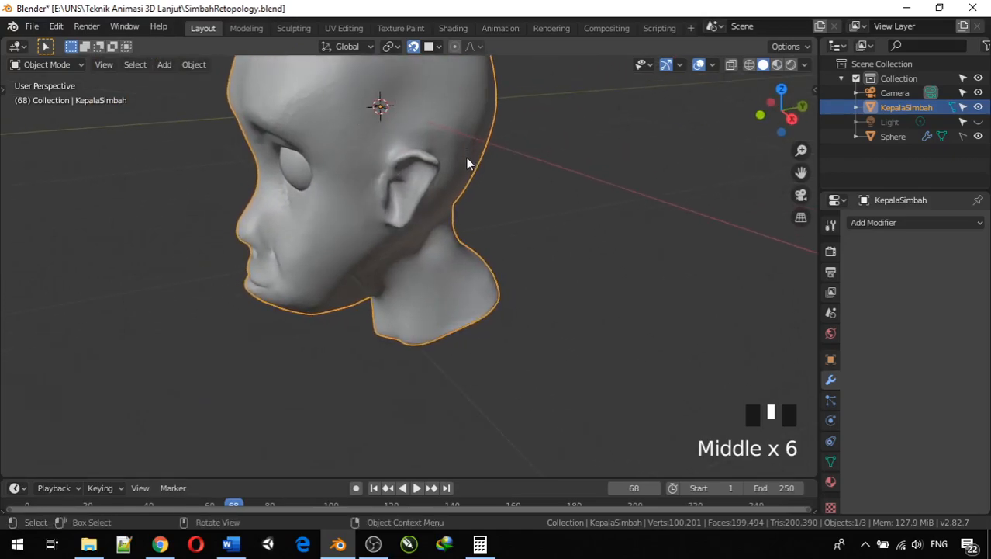
middle_drag(467, 184, 415, 166)
scroll(416, 166, down, 5)
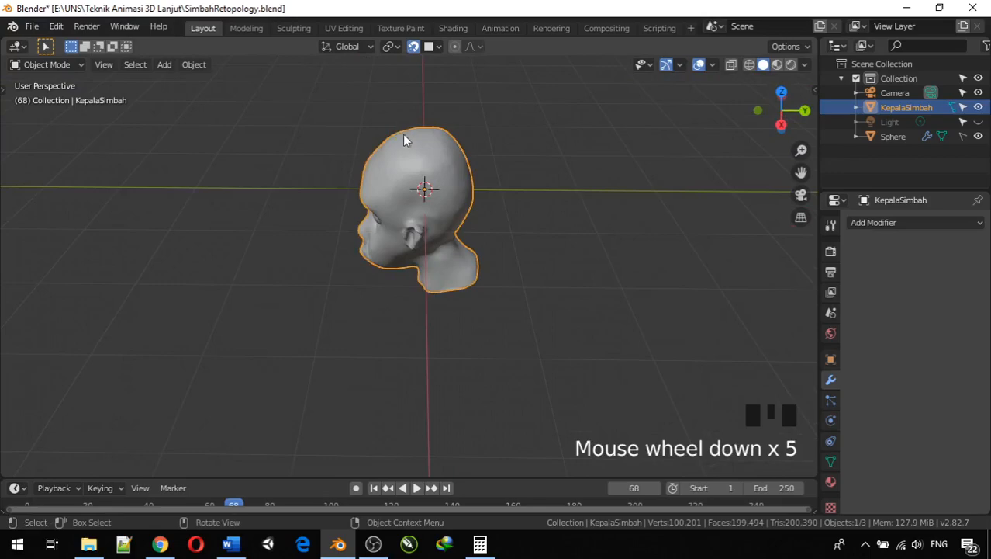
middle_drag(453, 268, 417, 441)
scroll(293, 332, up, 6)
scroll(380, 419, down, 2)
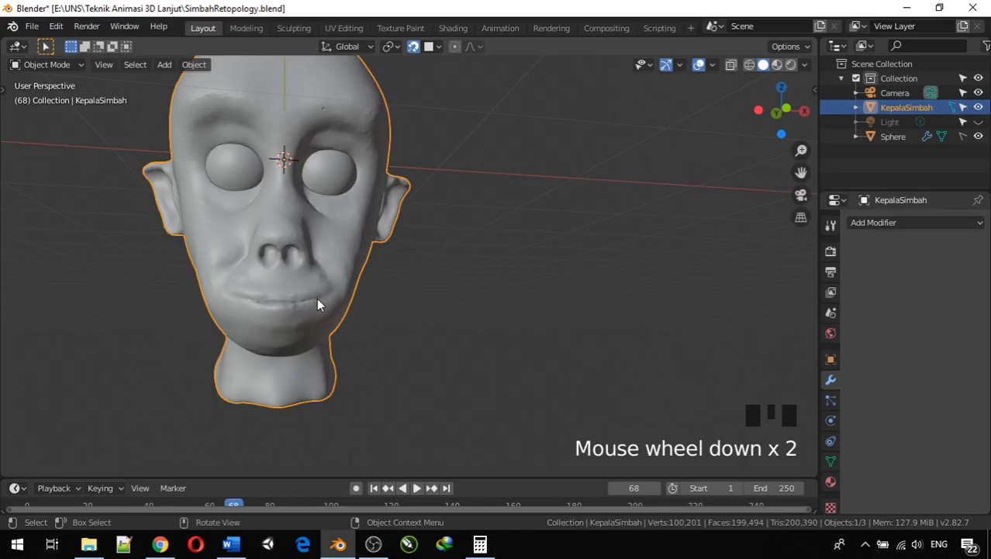
middle_drag(368, 318, 256, 325)
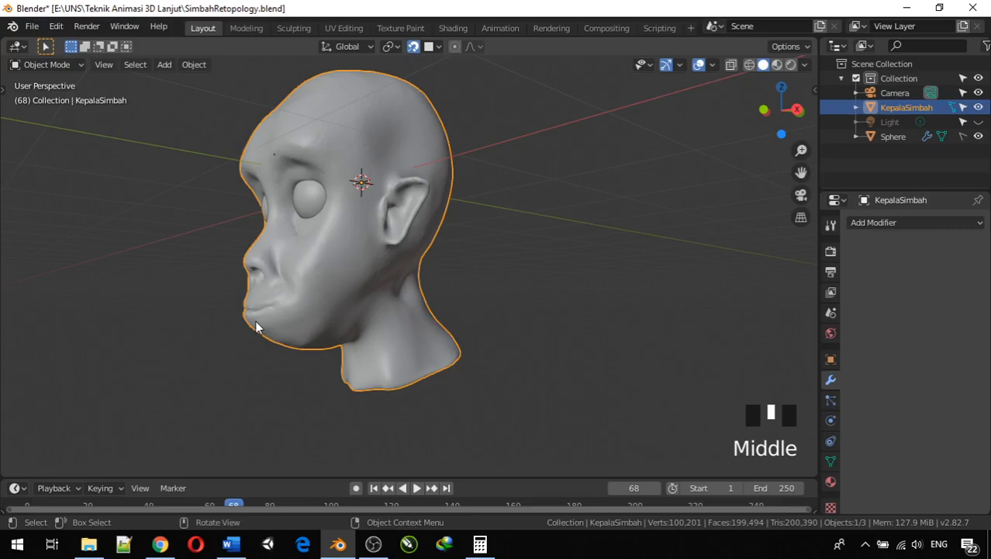
middle_drag(287, 328, 214, 326)
middle_drag(351, 356, 547, 345)
scroll(414, 318, down, 2)
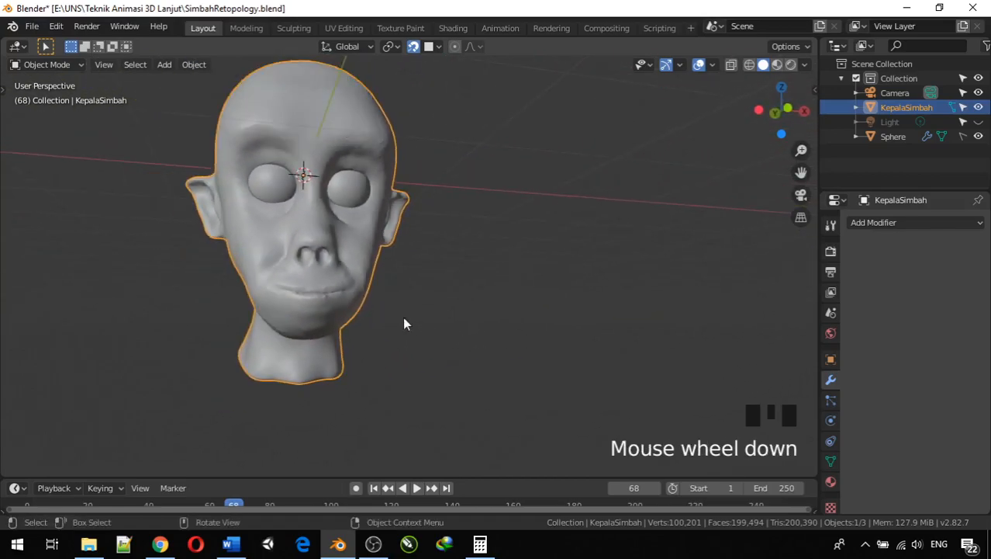
middle_drag(324, 312, 301, 329)
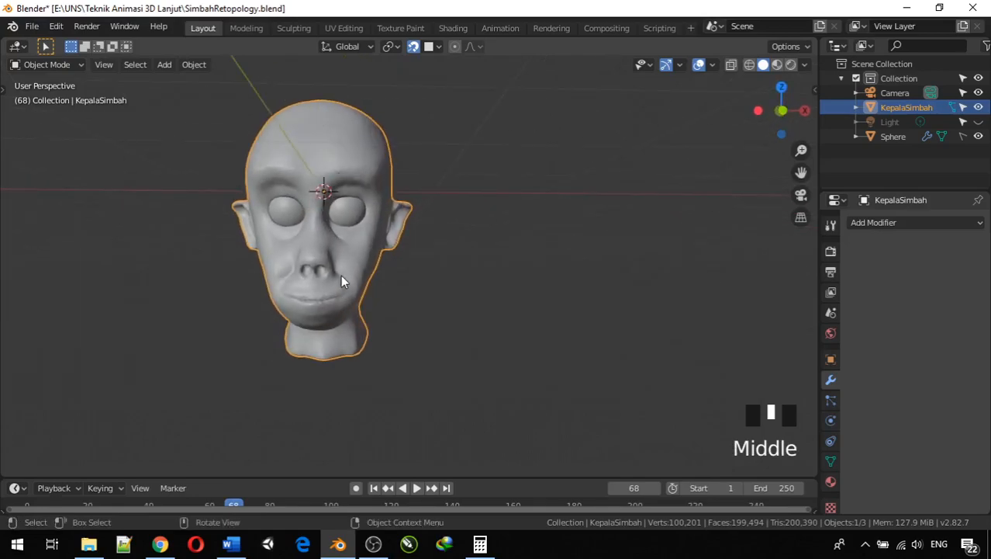
scroll(325, 291, up, 4)
mouse_move(256, 308)
middle_down()
mouse_move(281, 288)
mouse_move(247, 320)
middle_up()
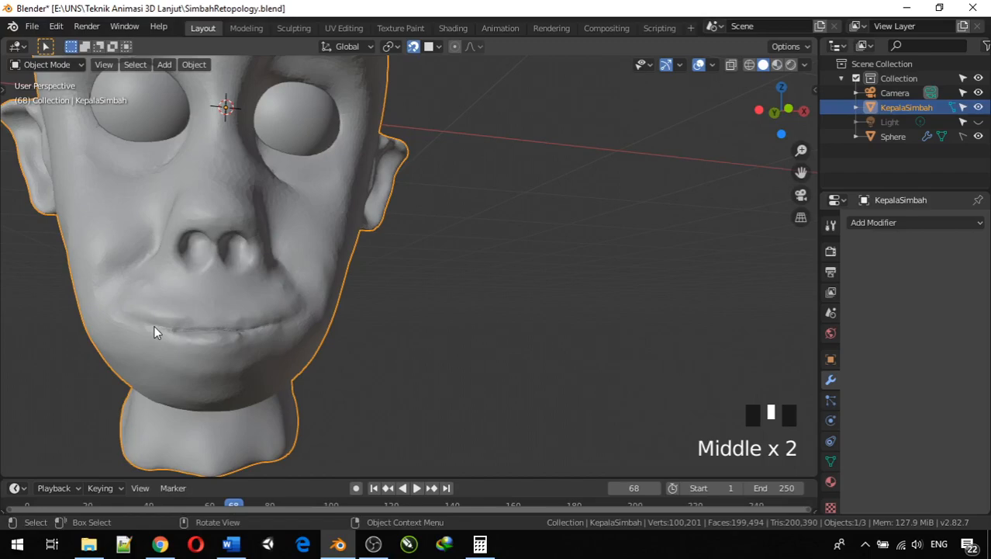
scroll(288, 301, down, 2)
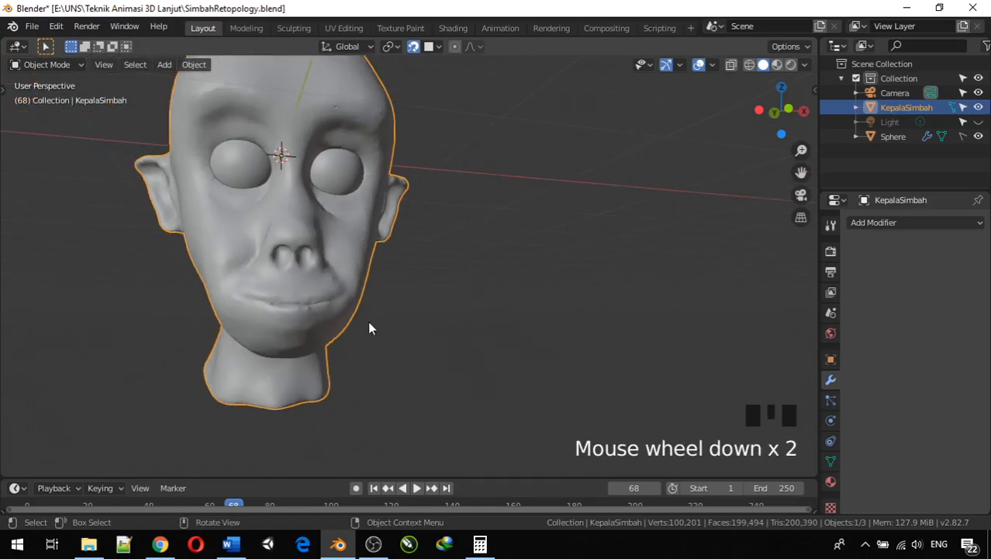
middle_drag(375, 327, 351, 332)
Deselect the head in front orthographic view and add a plane mesh
key(KP_1)
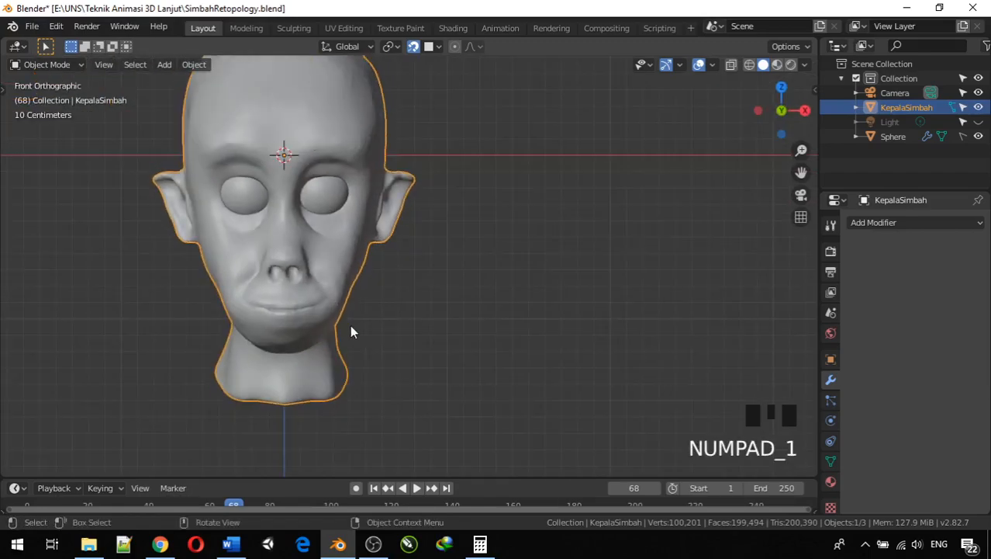
scroll(350, 332, up, 2)
scroll(365, 333, down, 2)
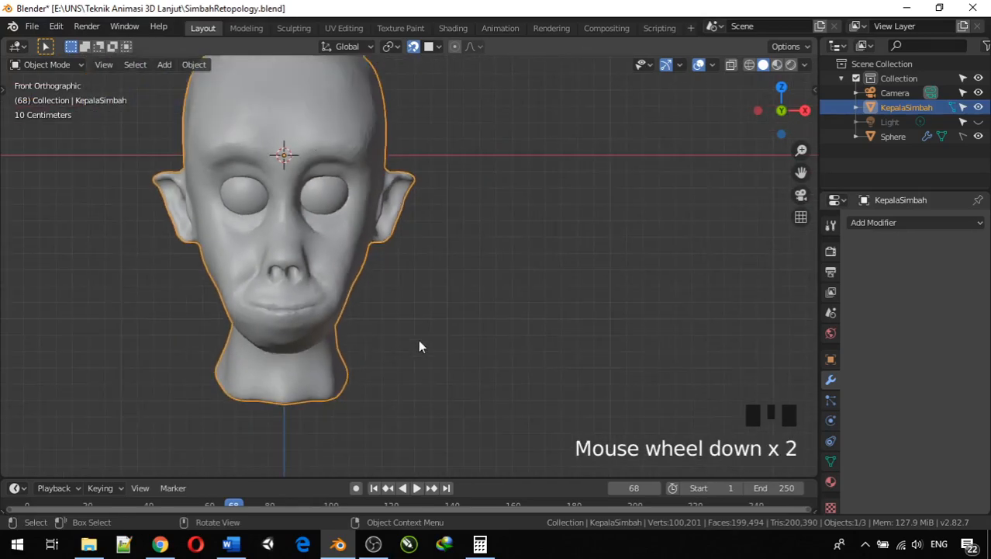
click(454, 353)
key(shift+a)
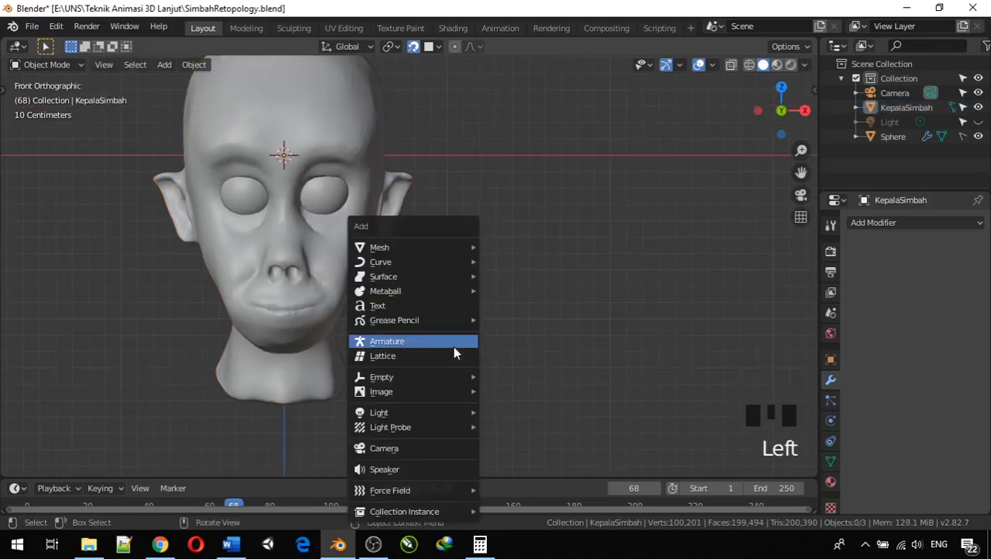
mouse_move(420, 248)
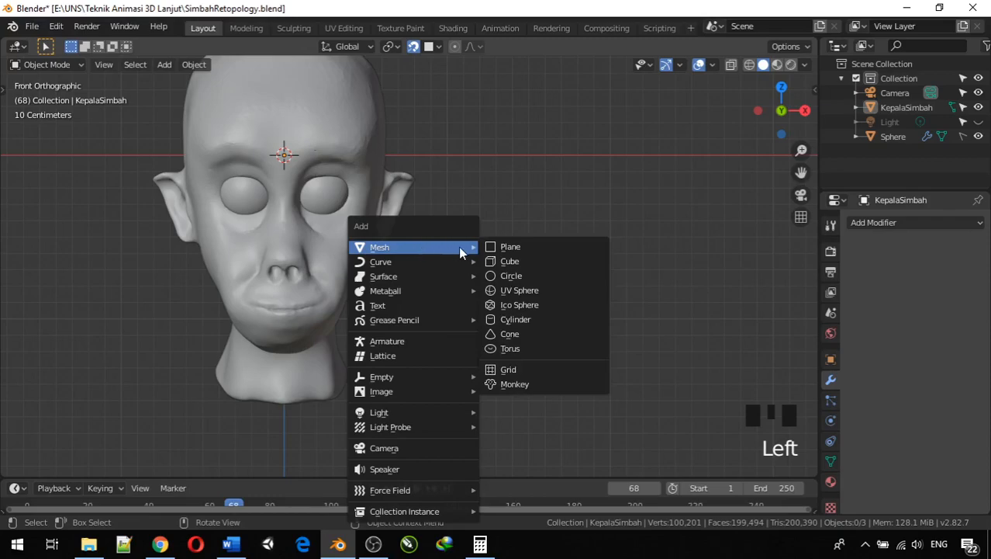
click(485, 247)
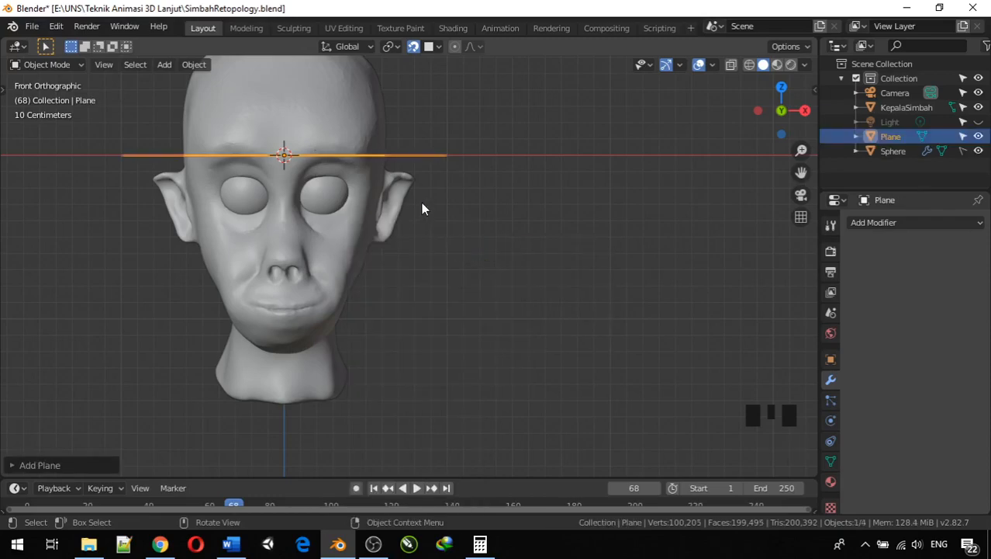
scroll(421, 208, down, 2)
scroll(423, 208, up, 1)
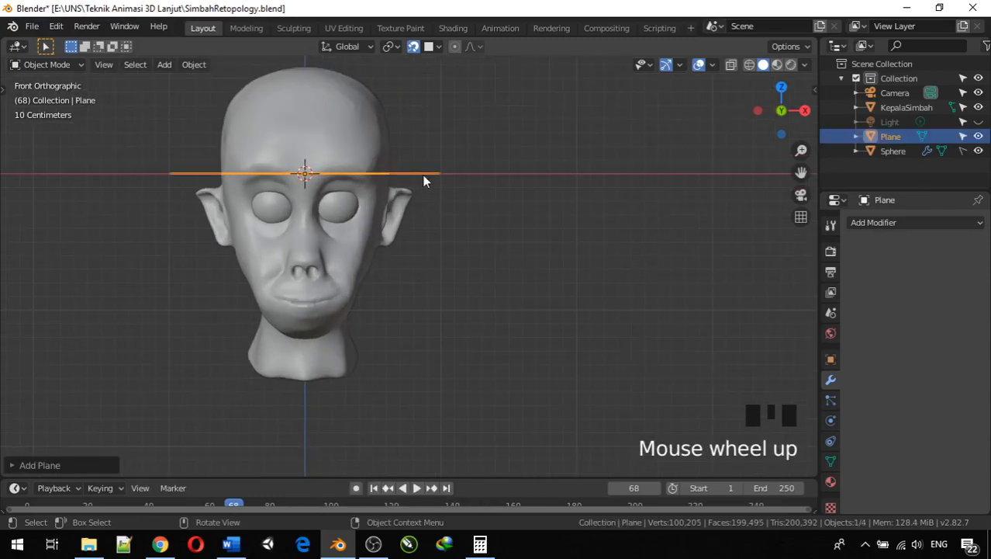
Enter Edit Mode on the plane and snap one of its rear corner vertices onto the head's forehead
click(438, 49)
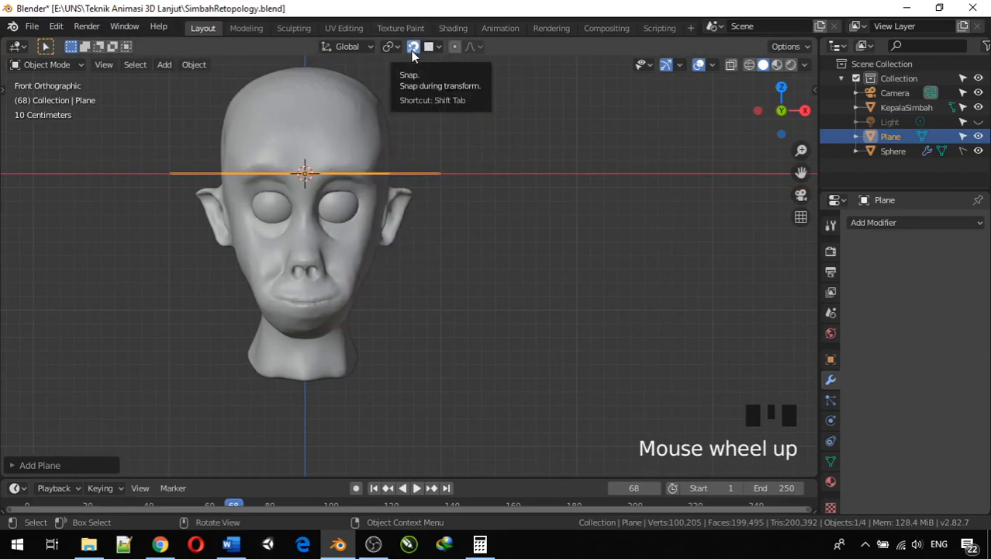
click(413, 47)
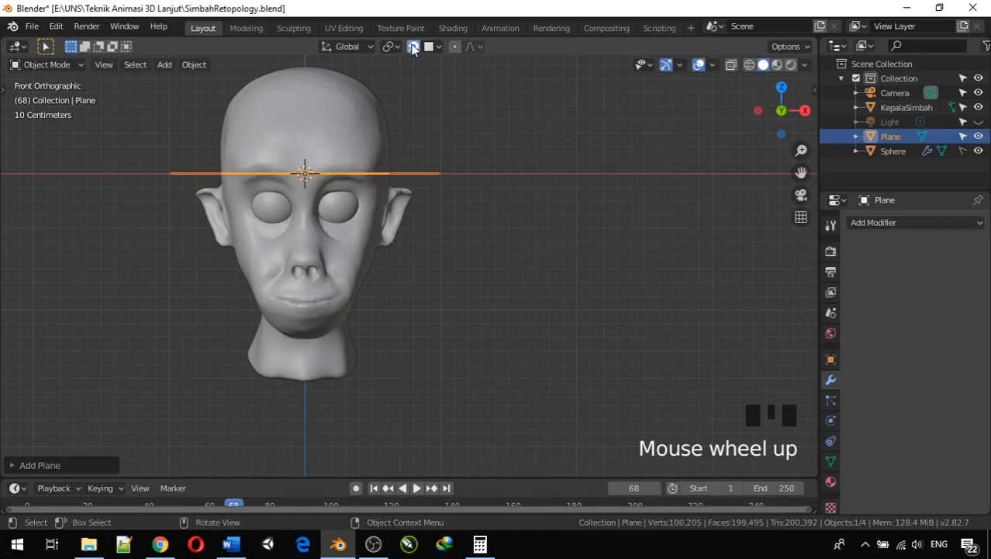
scroll(383, 207, up, 2)
middle_drag(371, 158, 371, 211)
scroll(368, 219, down, 2)
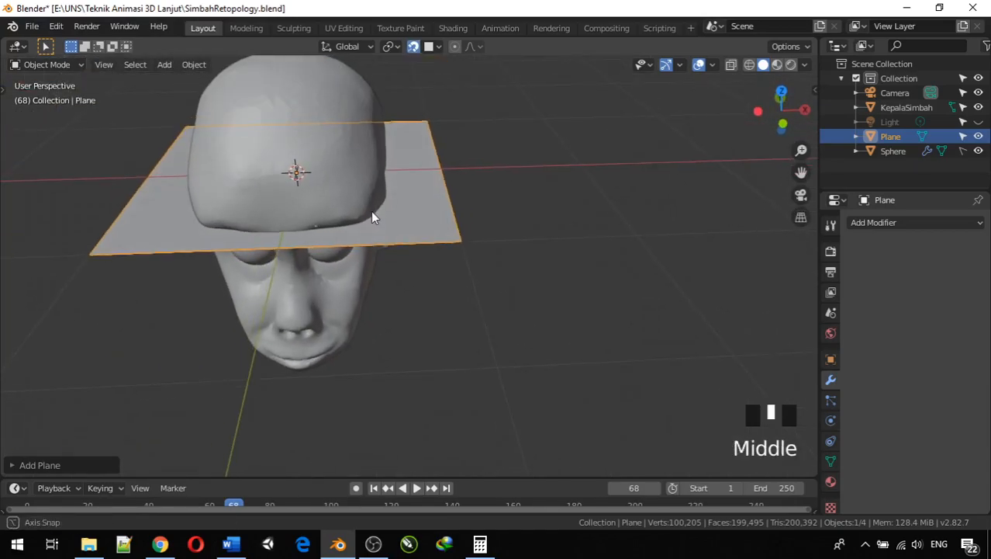
key(Tab)
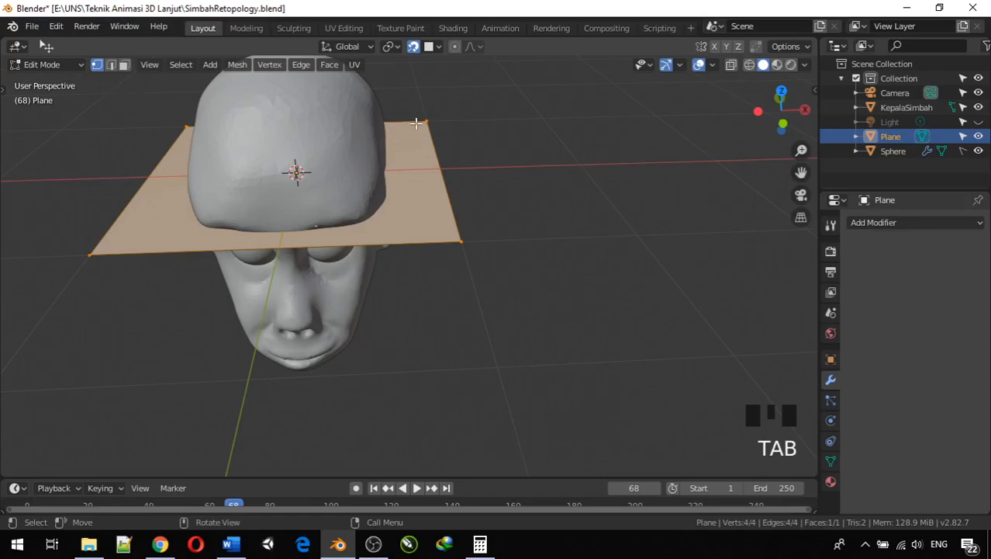
click(431, 121)
middle_drag(399, 148, 387, 113)
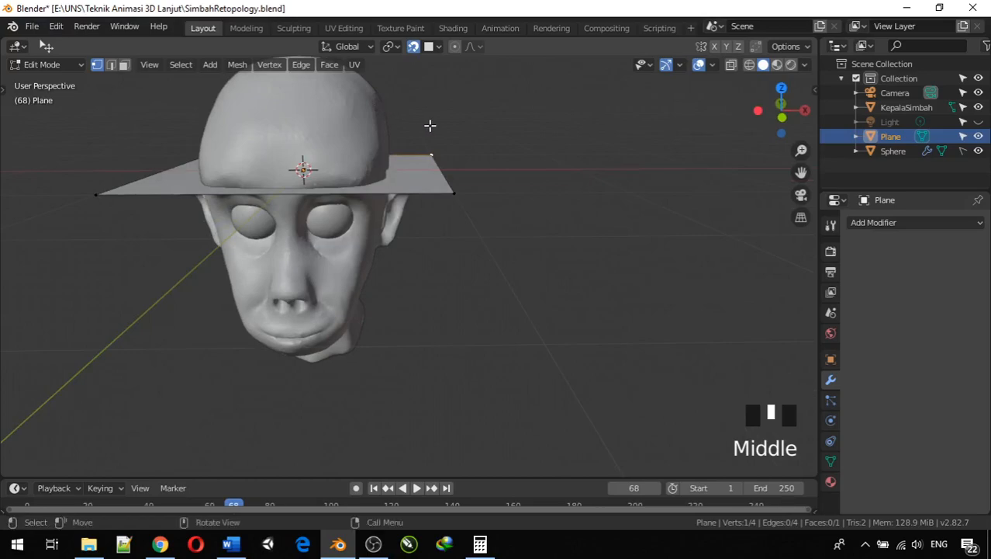
key(g)
click(325, 107)
middle_drag(353, 150, 362, 123)
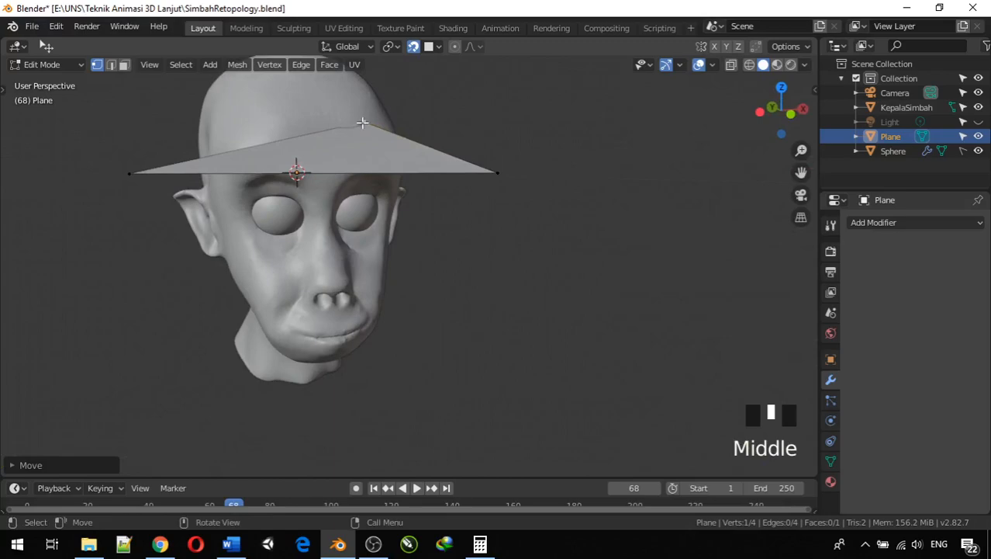
Snap one front corner vertex of the plane onto the forehead and the other onto the face beside the mouth
click(130, 171)
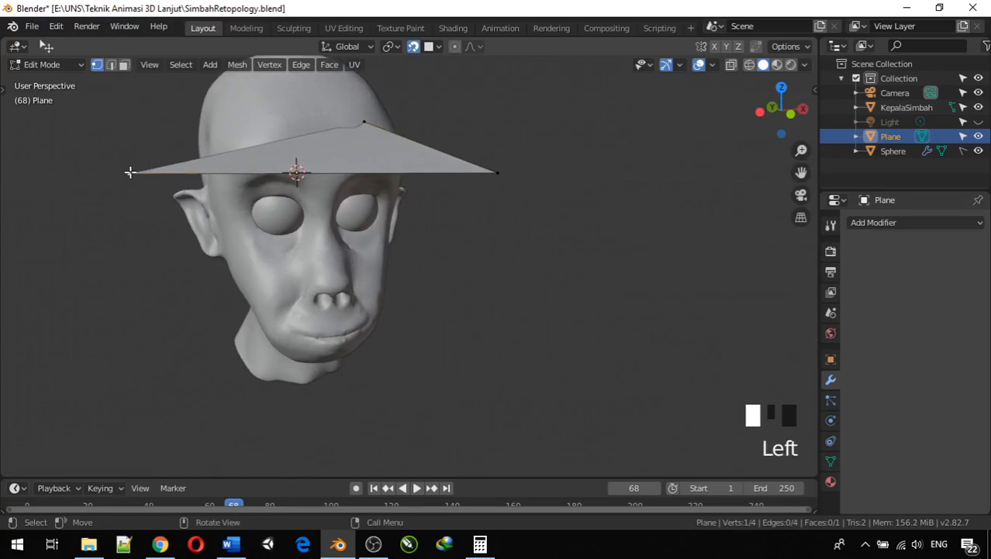
key(g)
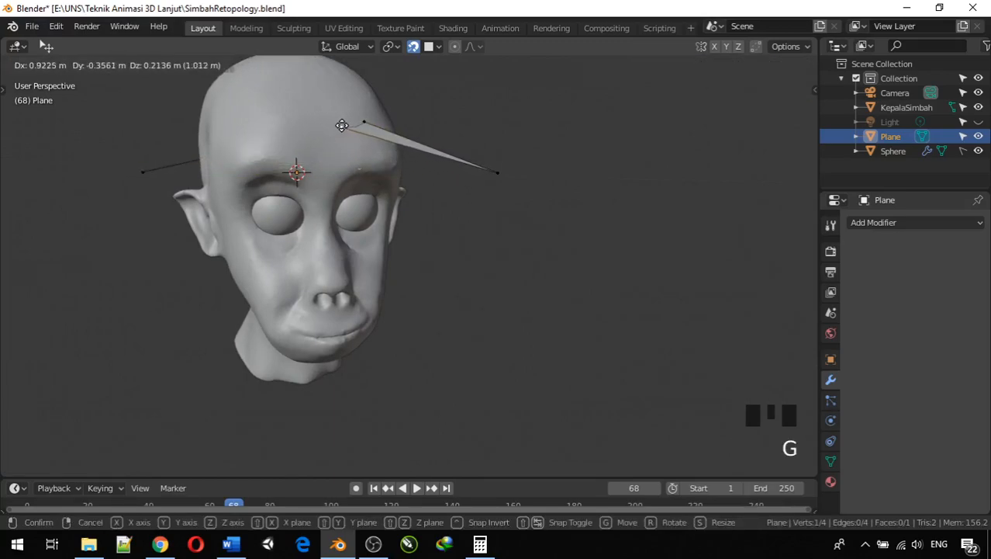
click(344, 126)
middle_drag(344, 125, 436, 177)
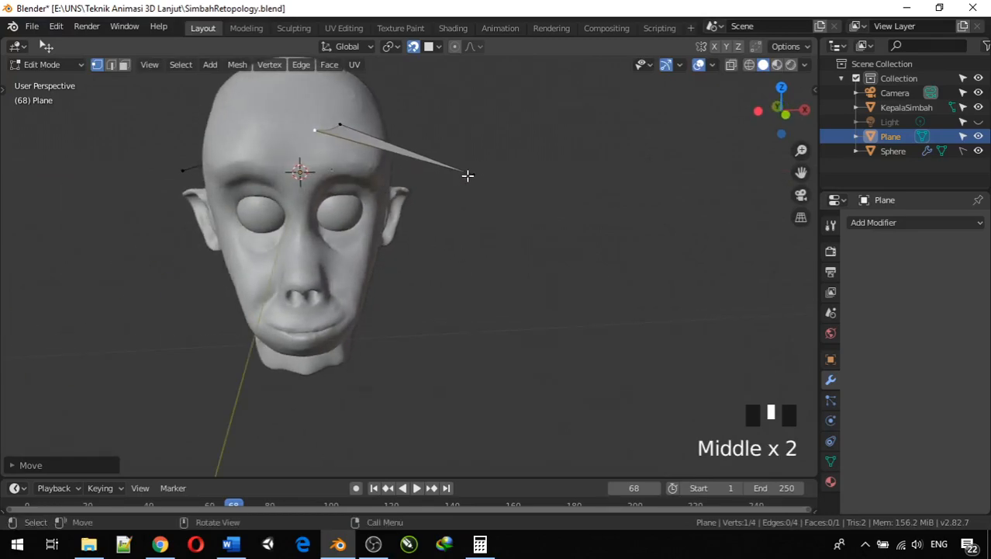
click(468, 175)
key(g)
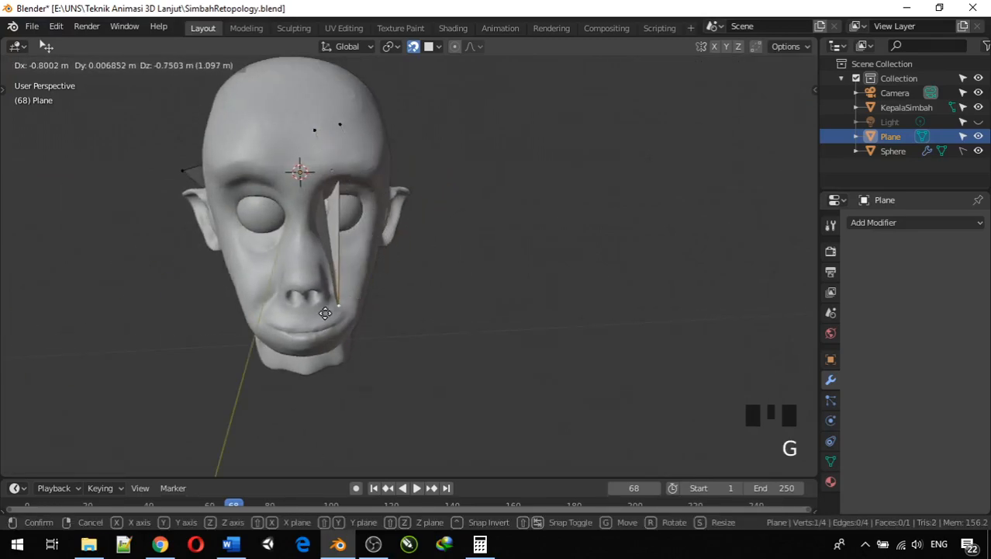
click(325, 313)
Snap the plane's remaining corner vertex, sticking out behind the head, onto the upper forehead
middle_drag(369, 299, 476, 282)
click(76, 137)
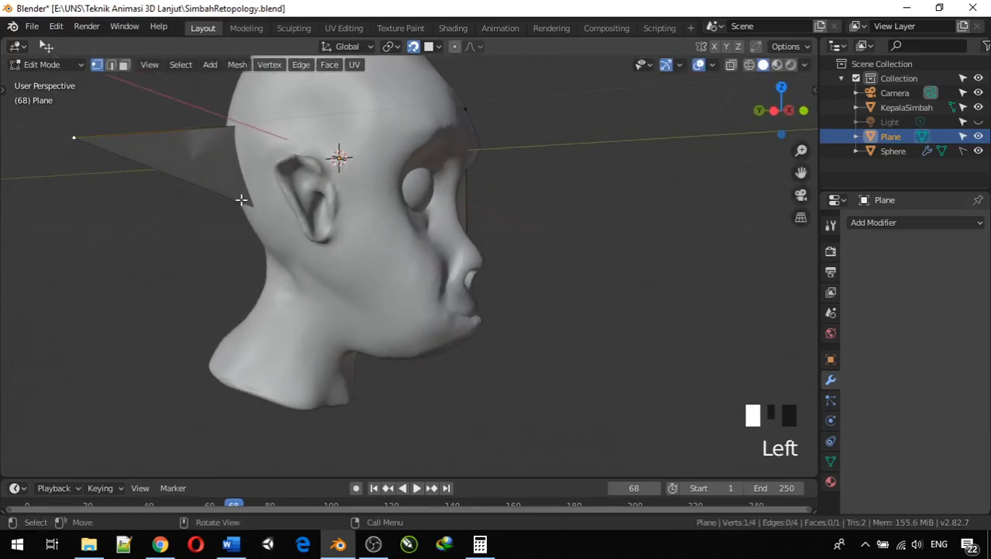
middle_drag(244, 199, 128, 177)
key(g)
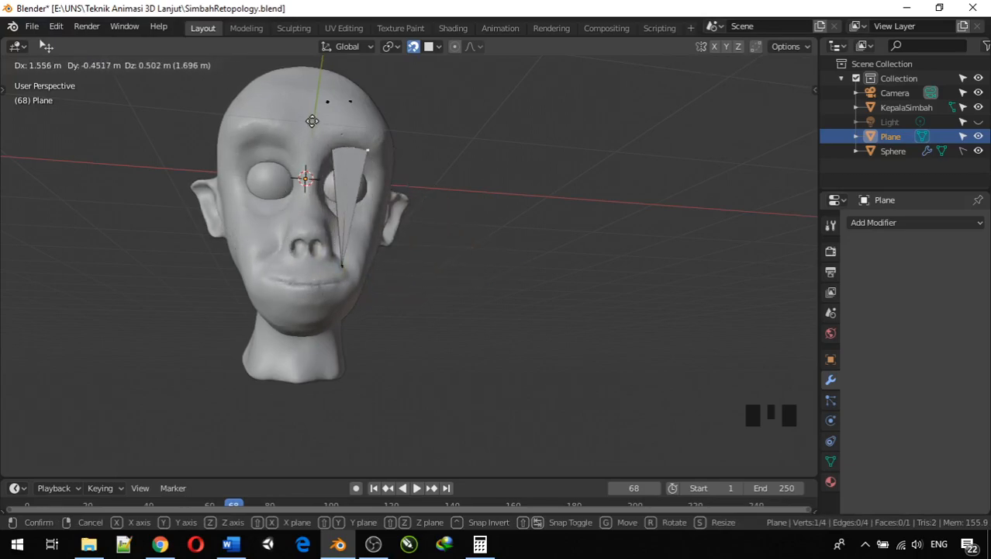
click(287, 66)
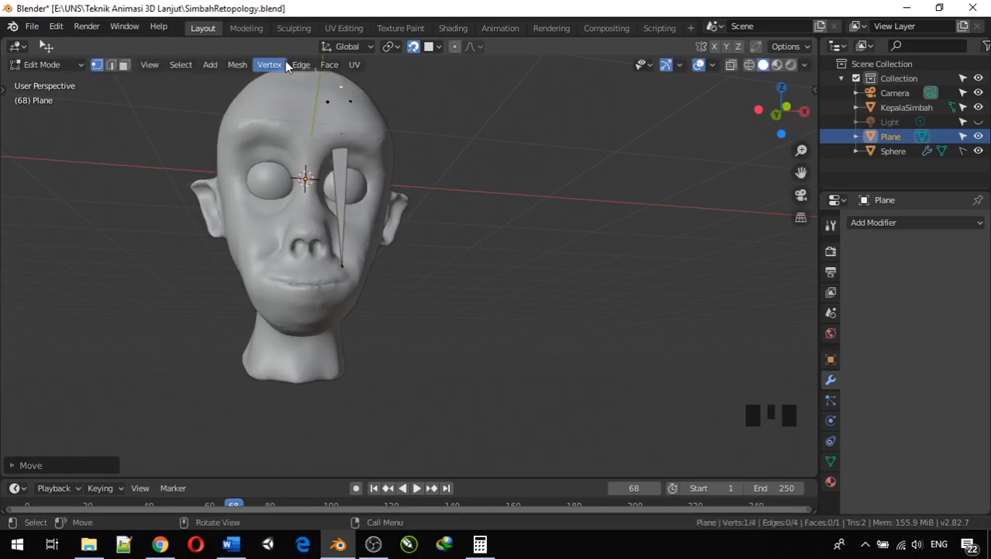
Move the outer forehead vertex to the mouth corner and the vertex beside the mouth to the centre of the lips
click(352, 102)
key(g)
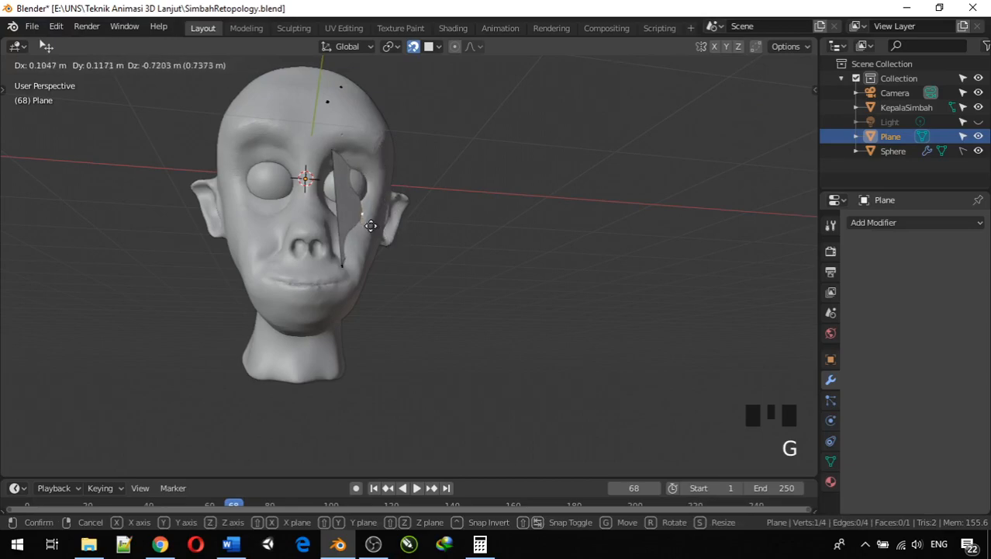
click(364, 297)
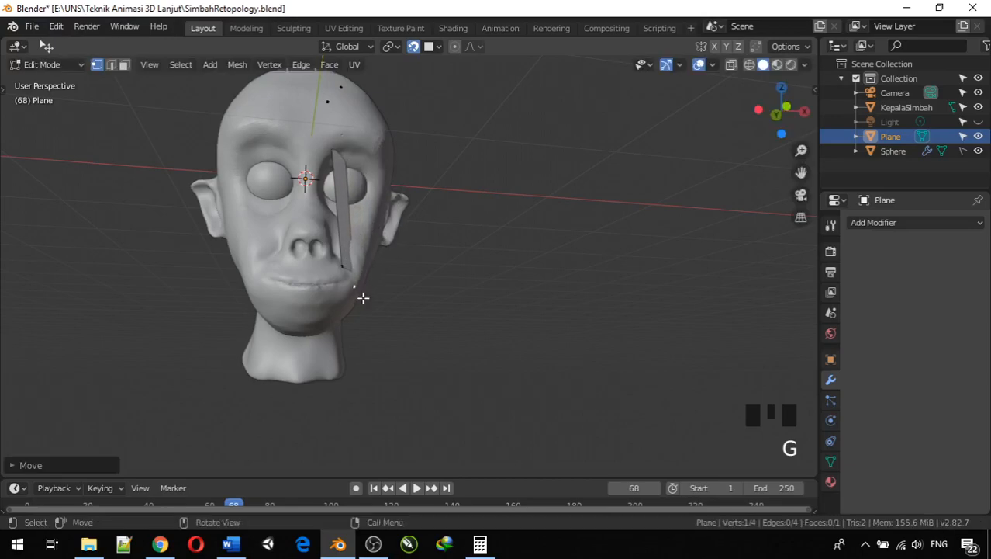
click(340, 266)
key(g)
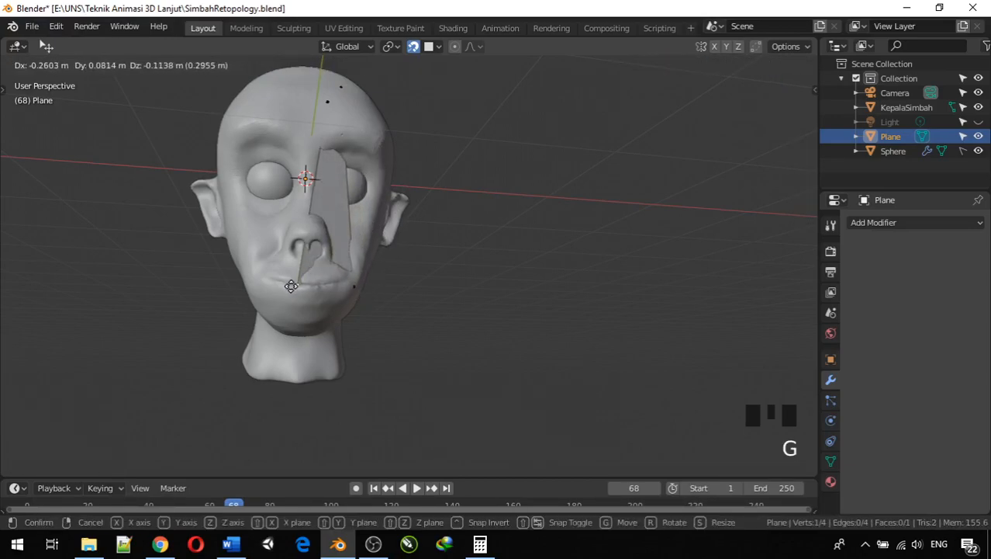
click(295, 284)
Turn on the In Front viewport display option for the plane so it draws over the head
middle_drag(343, 294, 305, 288)
scroll(301, 294, up, 1)
scroll(300, 301, down, 1)
scroll(300, 301, down, 1)
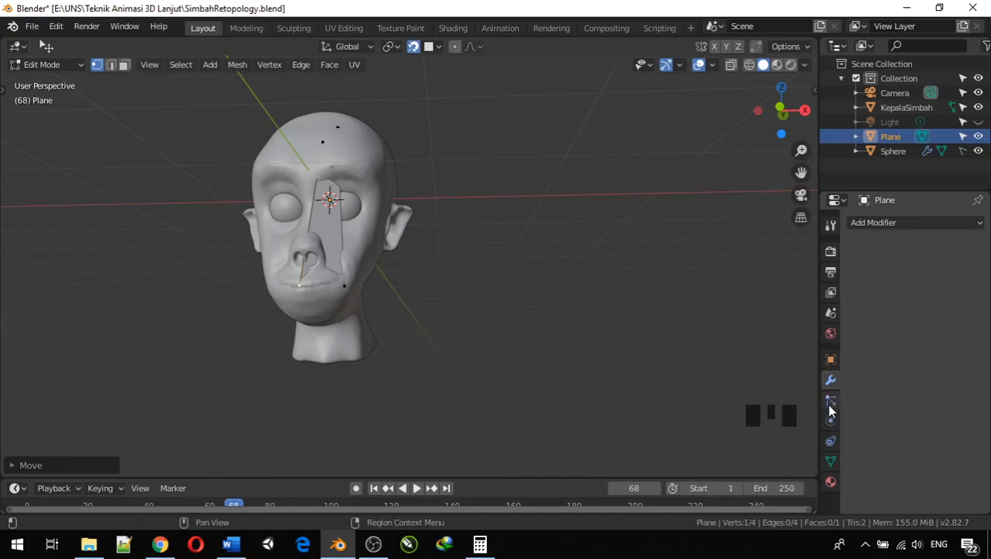
click(830, 361)
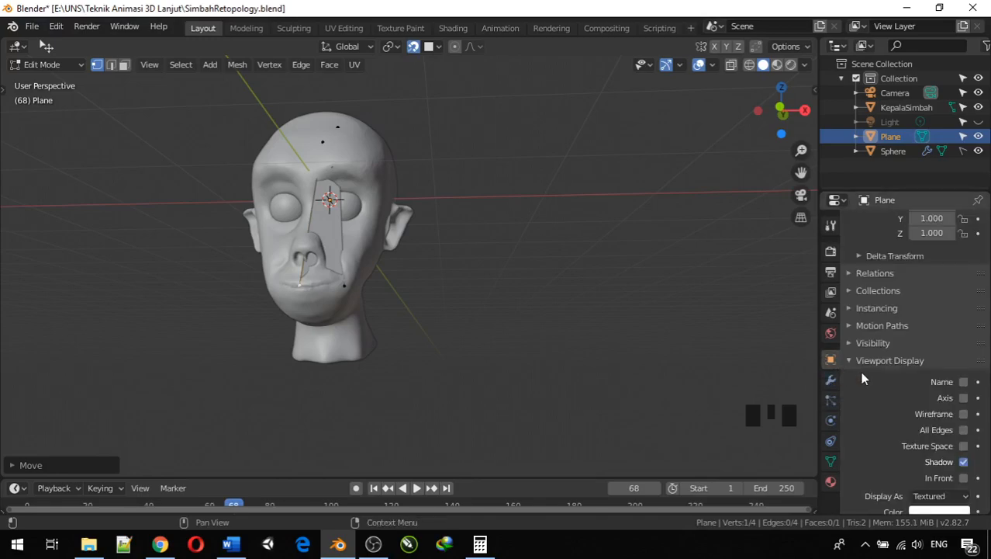
scroll(892, 325, up, 5)
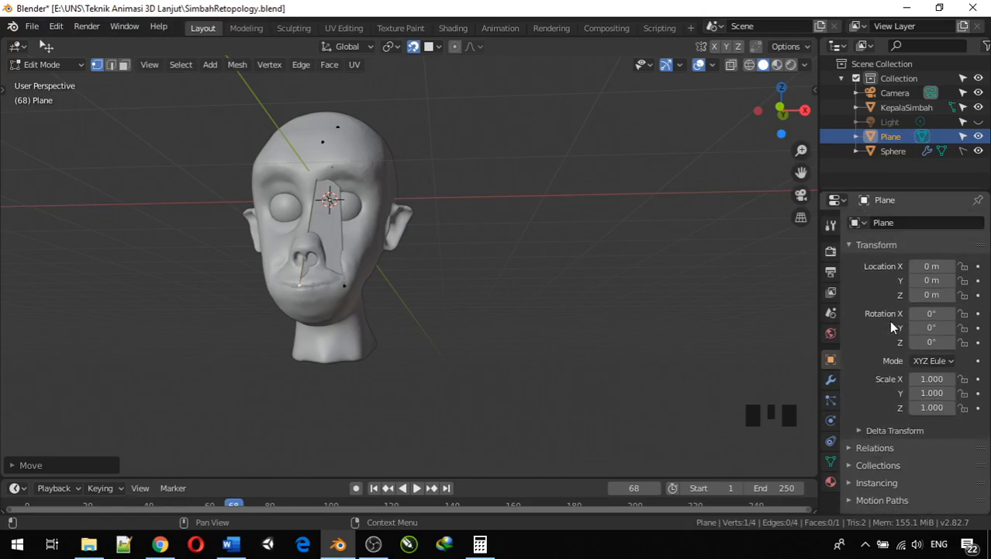
scroll(891, 325, down, 6)
scroll(891, 326, down, 1)
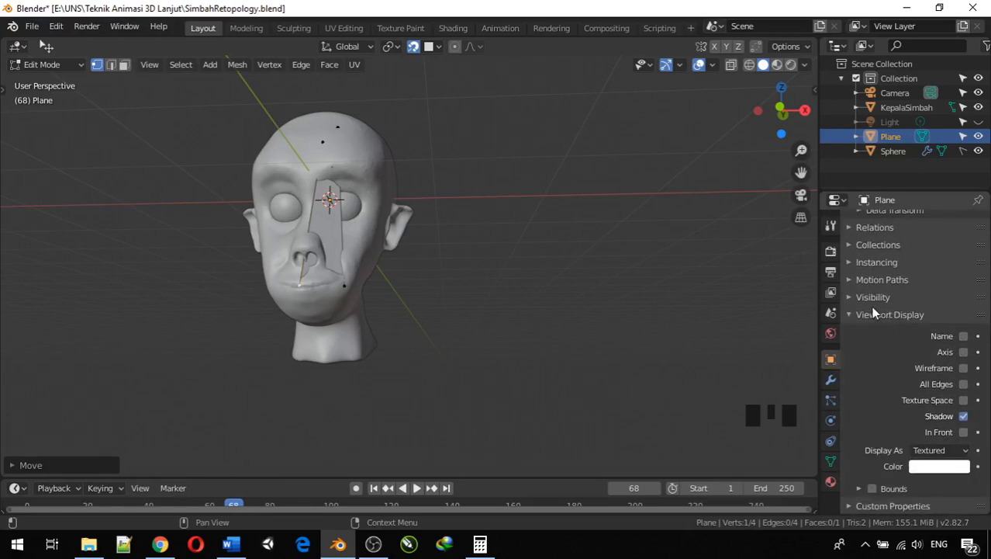
click(963, 432)
Move the forehead vertex nearest the face's centreline to just above the middle of the upper lip
scroll(372, 236, up, 2)
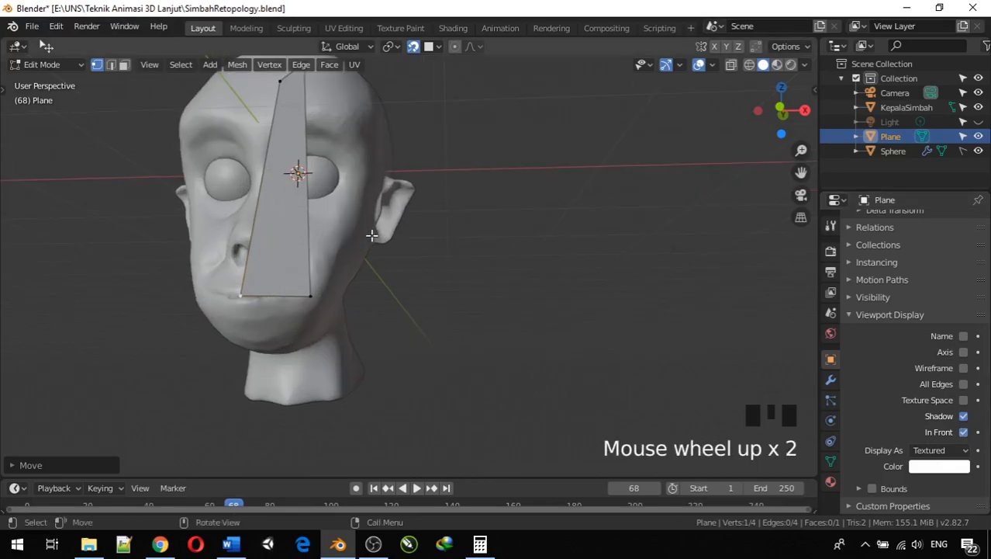
scroll(372, 235, up, 1)
middle_drag(371, 235, 407, 299)
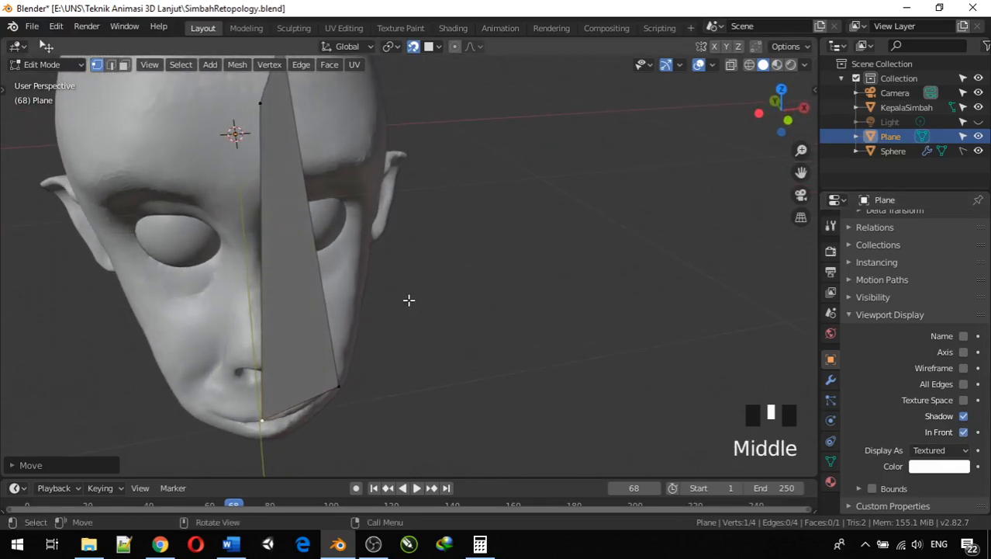
click(261, 104)
middle_drag(262, 104, 253, 85)
key(g)
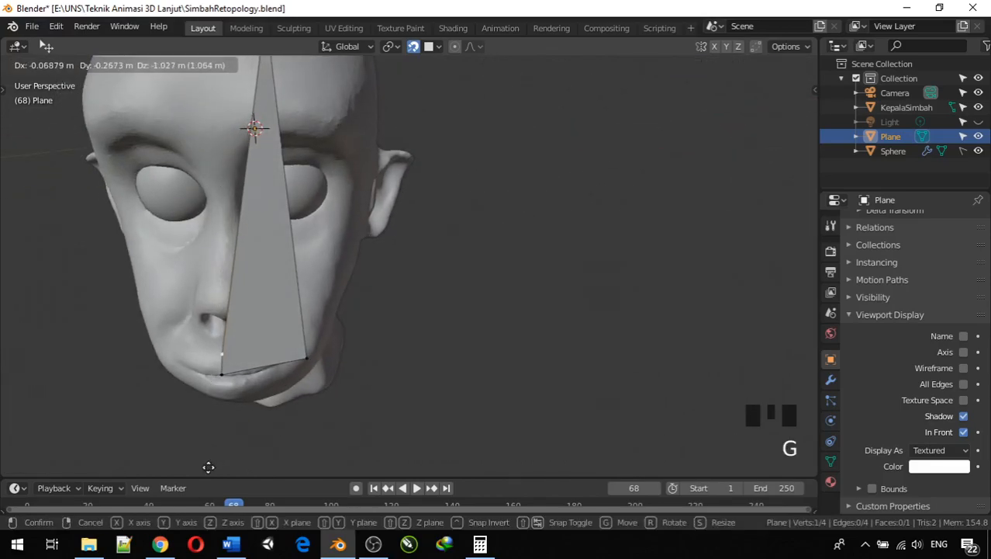
click(209, 464)
Move the last forehead vertex to above the mouth corner, closing a small quad over half of the upper lip
mouse_move(224, 425)
middle_down()
mouse_move(232, 409)
mouse_move(217, 439)
middle_up()
scroll(210, 388, down, 4)
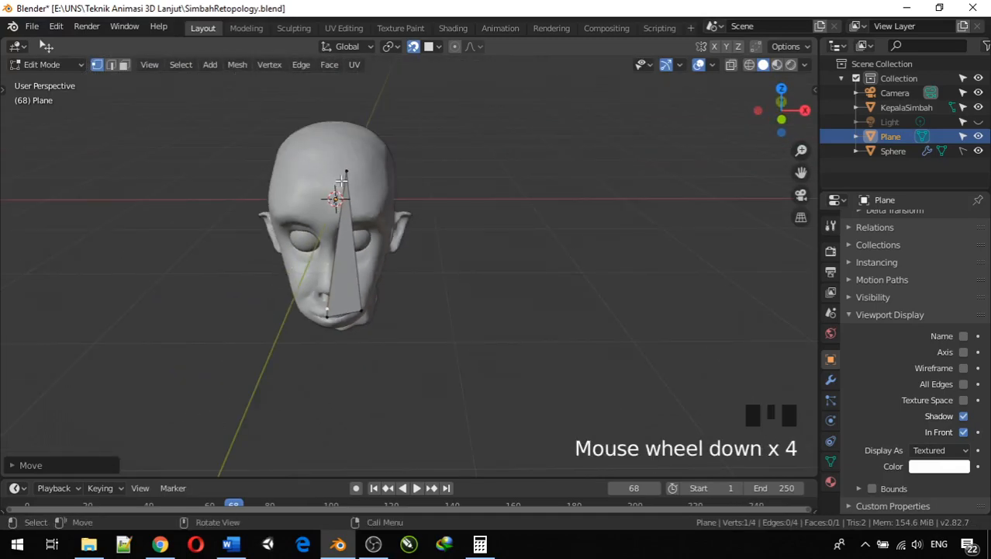
key(g)
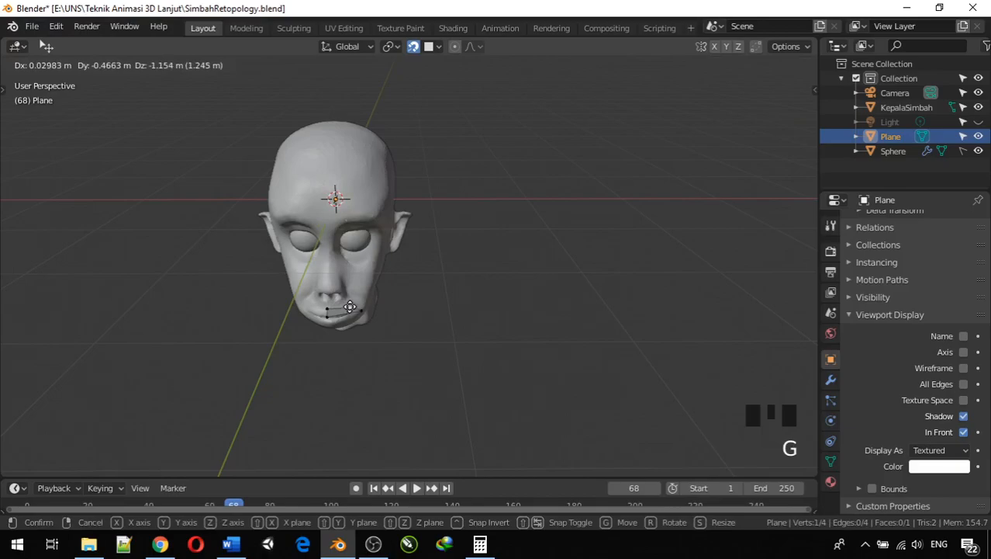
click(351, 306)
Examine the quad's placement on the upper lip up close and in front orthographic view
scroll(350, 305, up, 4)
middle_drag(343, 308, 323, 257)
scroll(363, 253, down, 2)
scroll(190, 300, up, 1)
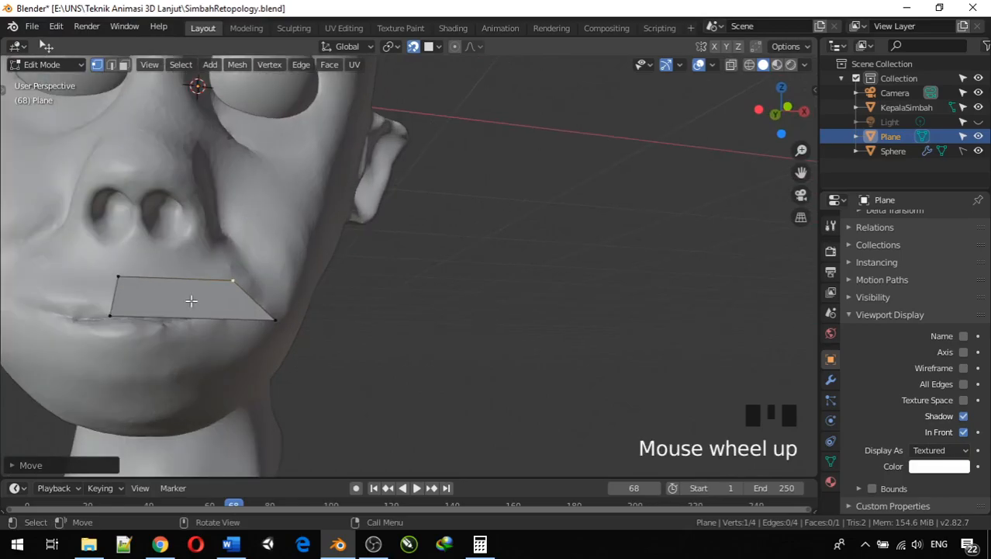
key(KP_1)
scroll(192, 300, up, 5)
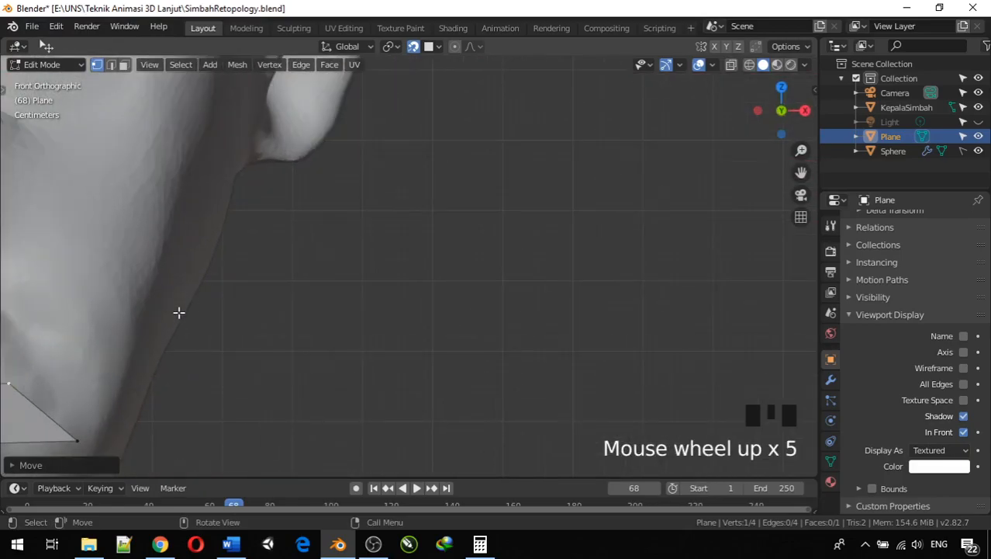
scroll(183, 307, down, 3)
shift+middle_drag(308, 294, 345, 291)
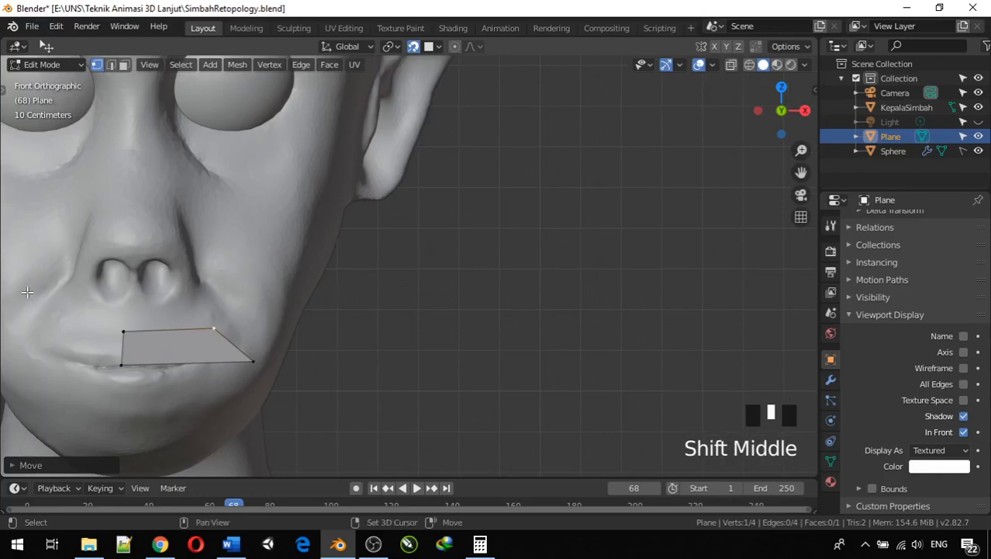
shift+middle_drag(27, 292, 288, 290)
scroll(289, 291, down, 1)
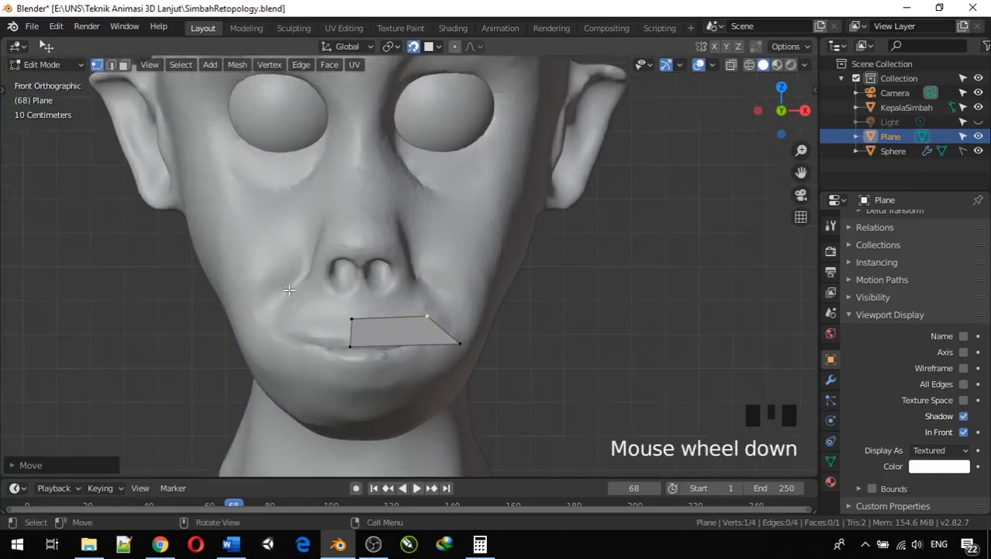
scroll(289, 290, down, 3)
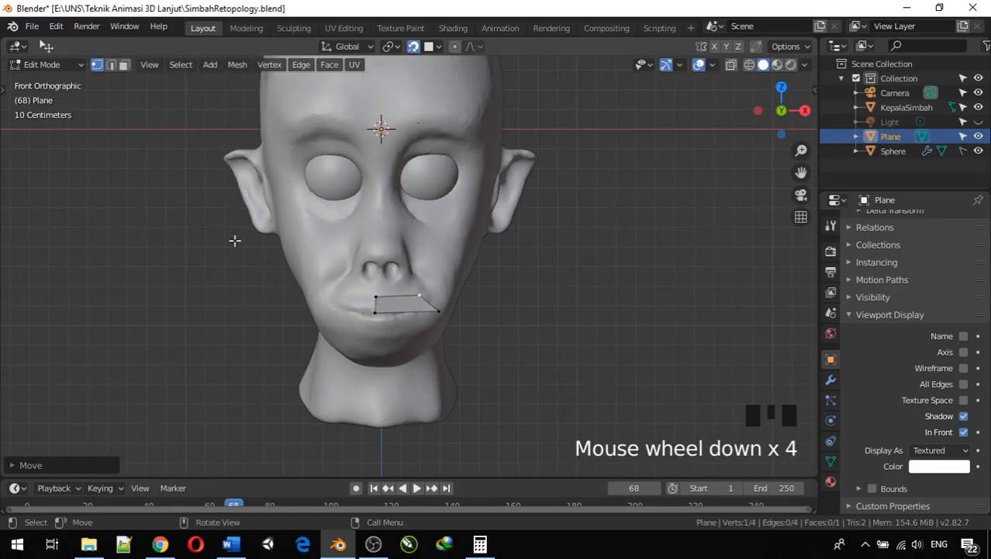
scroll(409, 367, up, 2)
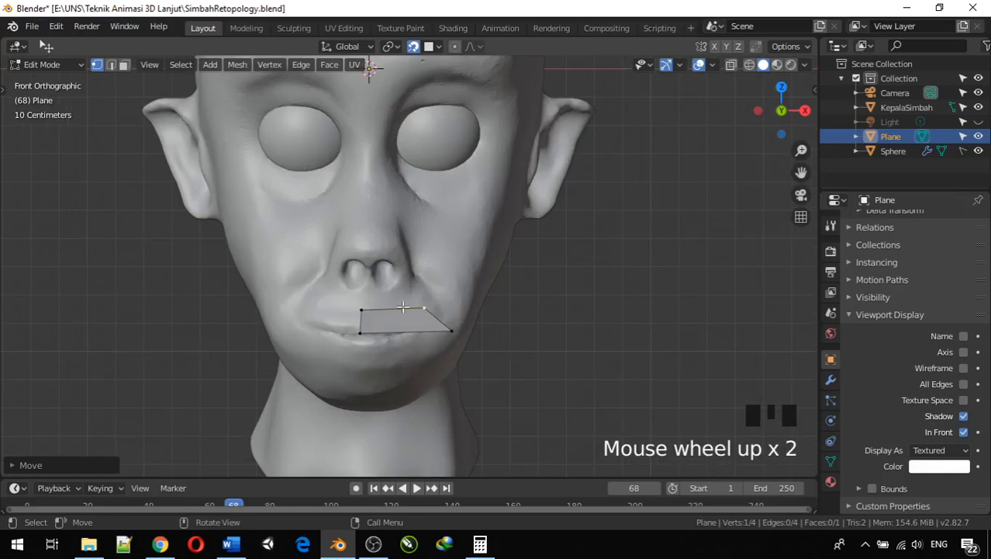
Return to Object Mode and add a Mirror modifier to the plane
key(Tab)
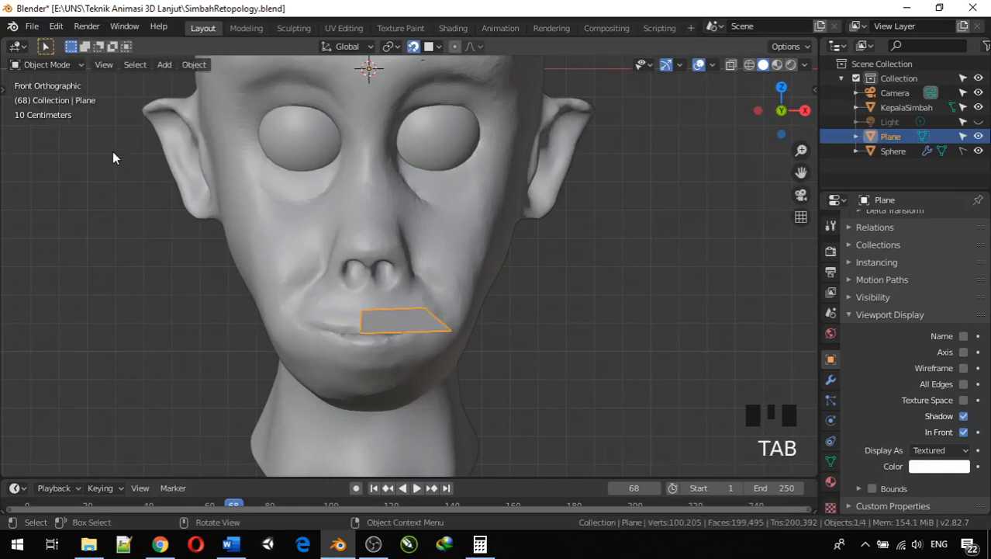
click(831, 382)
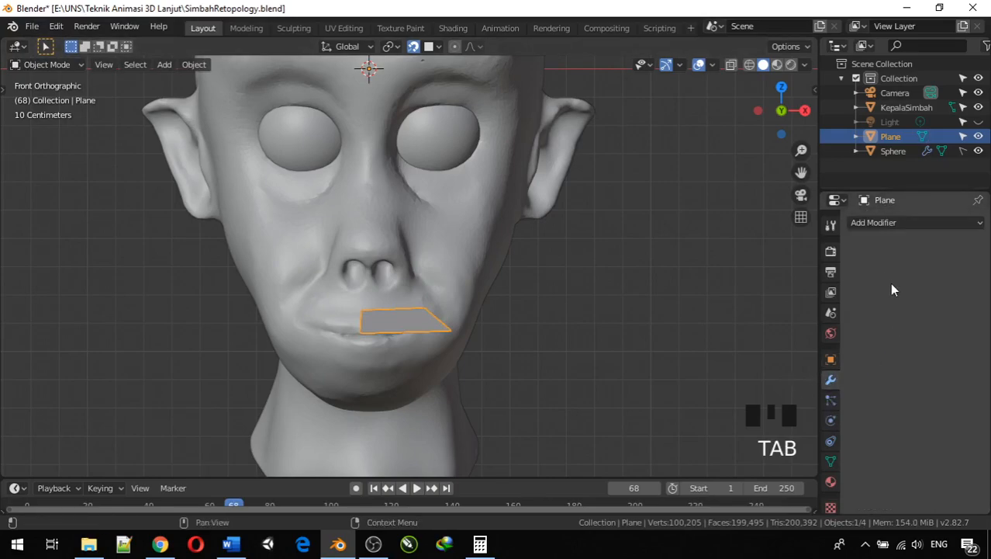
click(864, 229)
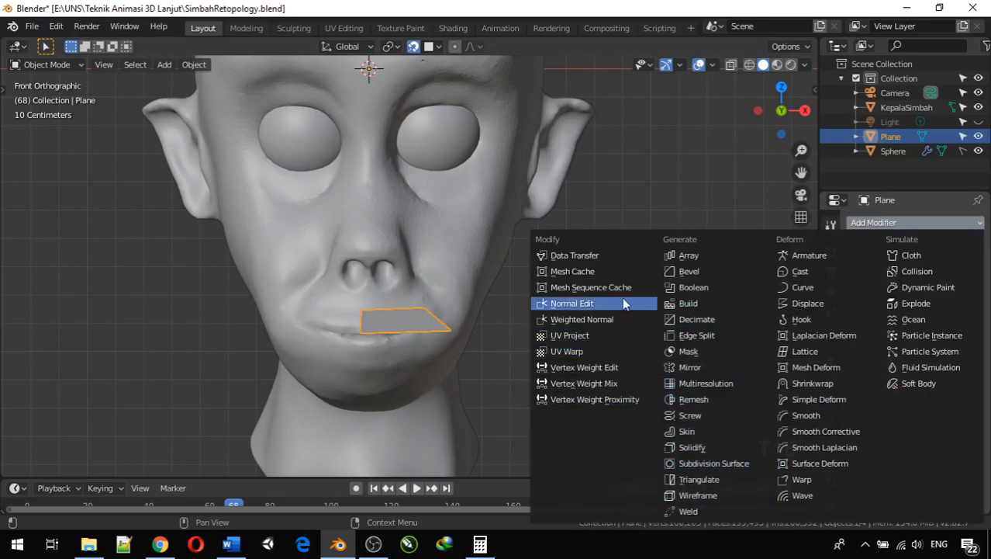
click(706, 367)
scroll(427, 412, up, 2)
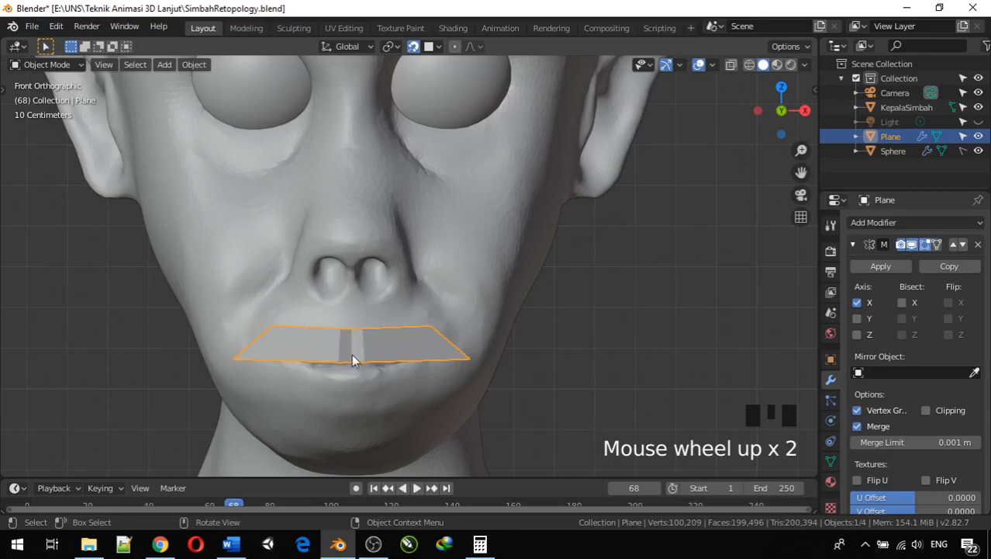
Enable Clipping on the plane's Mirror modifier and set KepalaSimbah as its mirror object
click(927, 411)
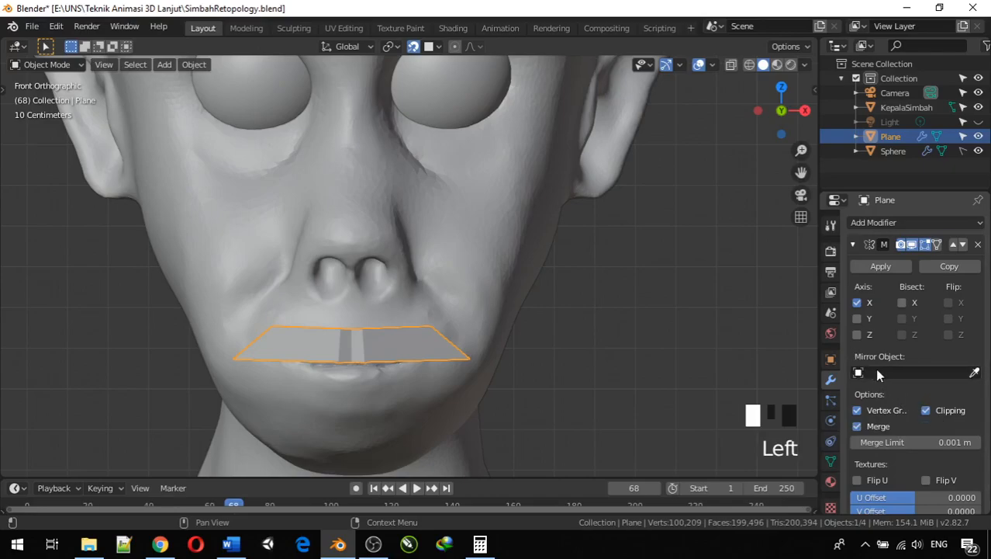
scroll(535, 317, down, 5)
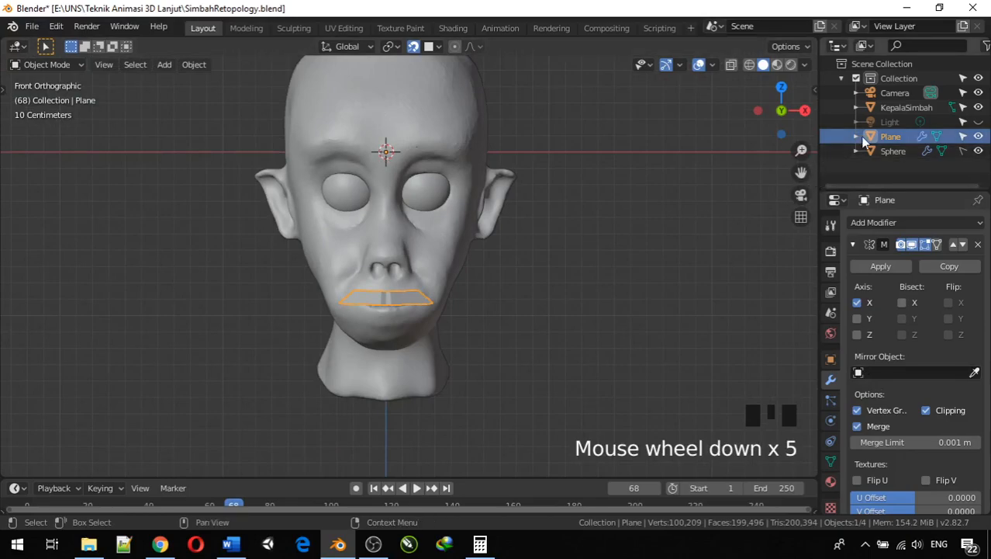
click(431, 113)
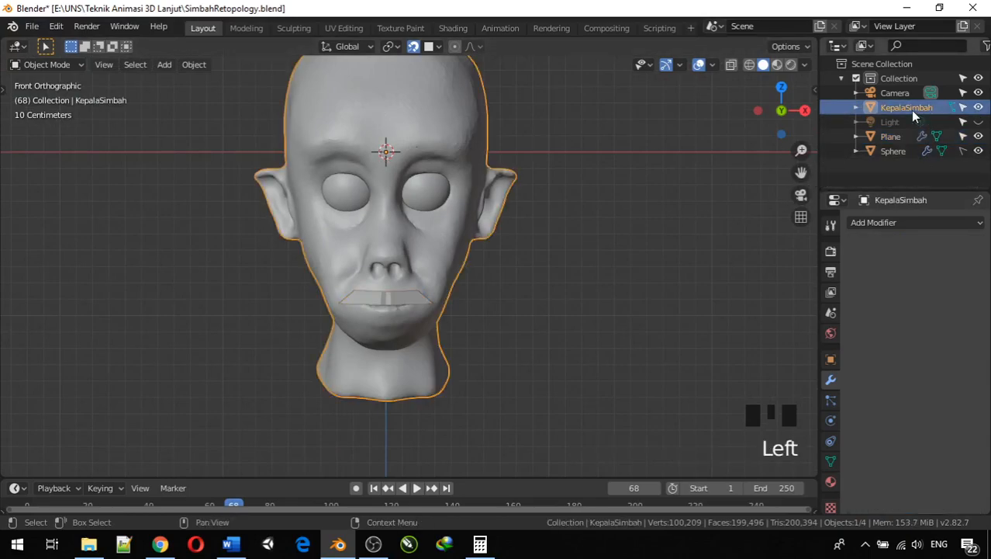
click(884, 137)
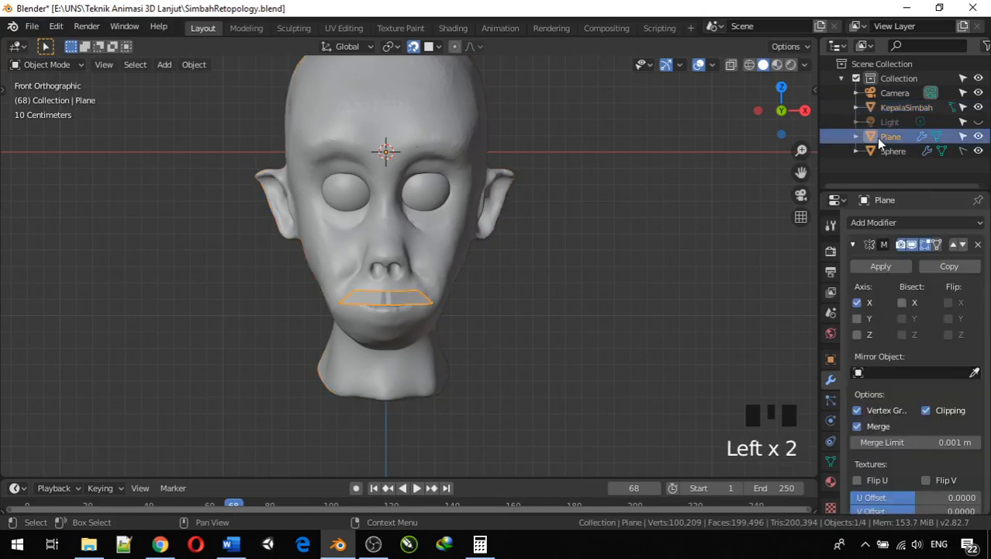
click(887, 373)
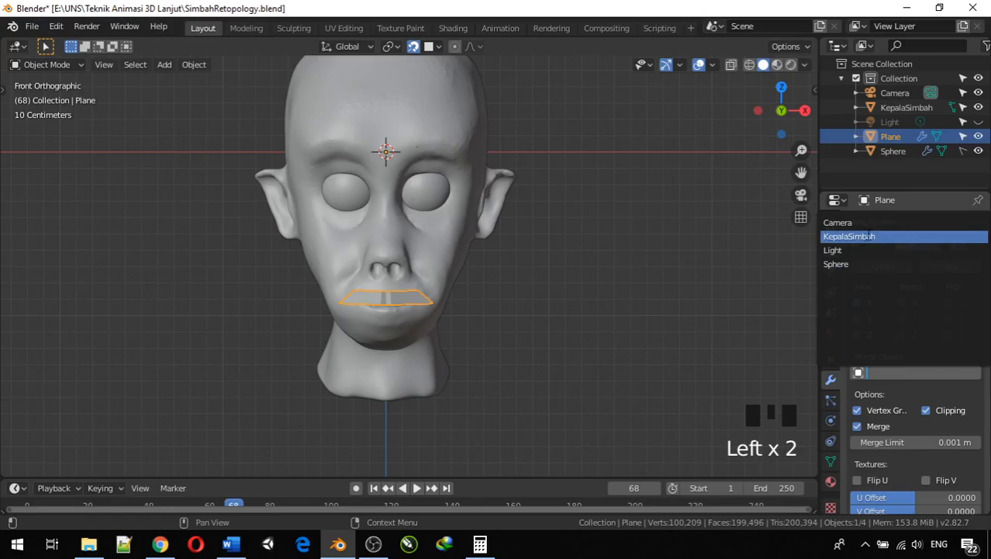
click(868, 235)
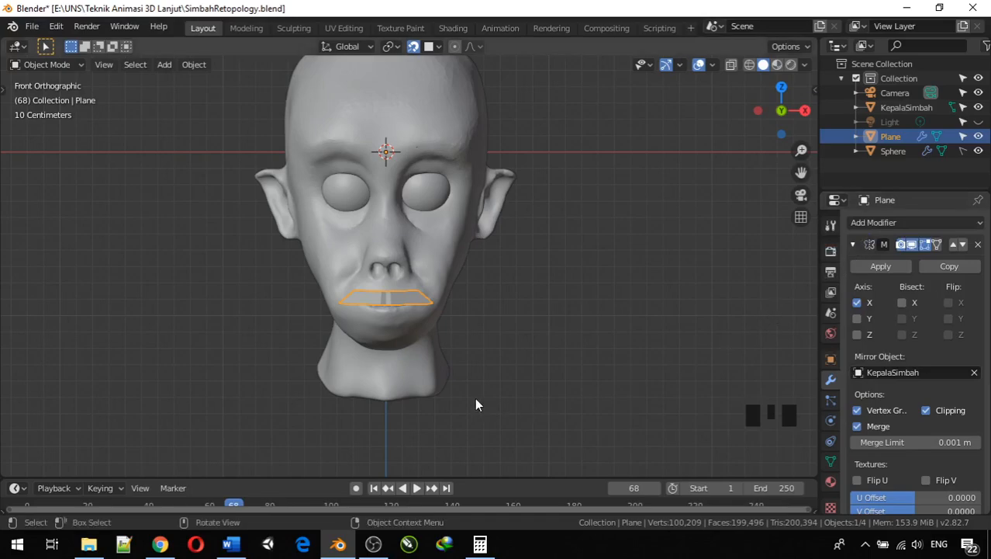
In Edit Mode, move the plane's two inner vertices onto the face's centreline so both mirrored halves join
scroll(435, 380, up, 6)
scroll(354, 388, up, 1)
scroll(355, 388, down, 1)
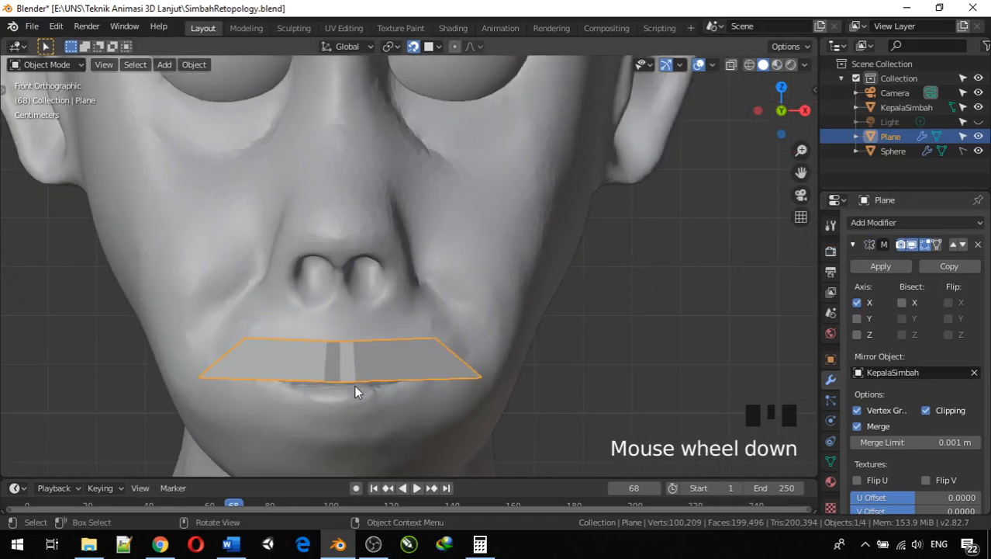
key(Tab)
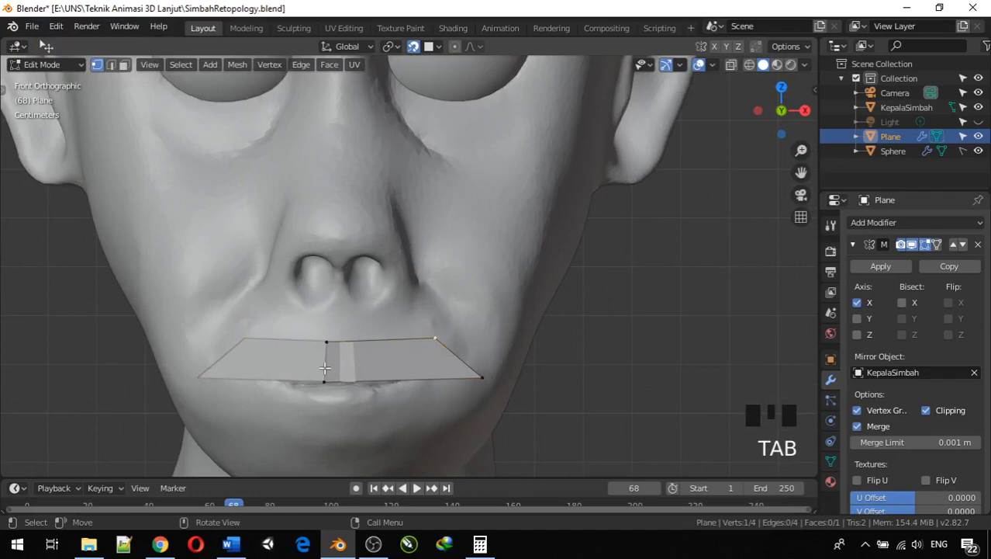
click(326, 340)
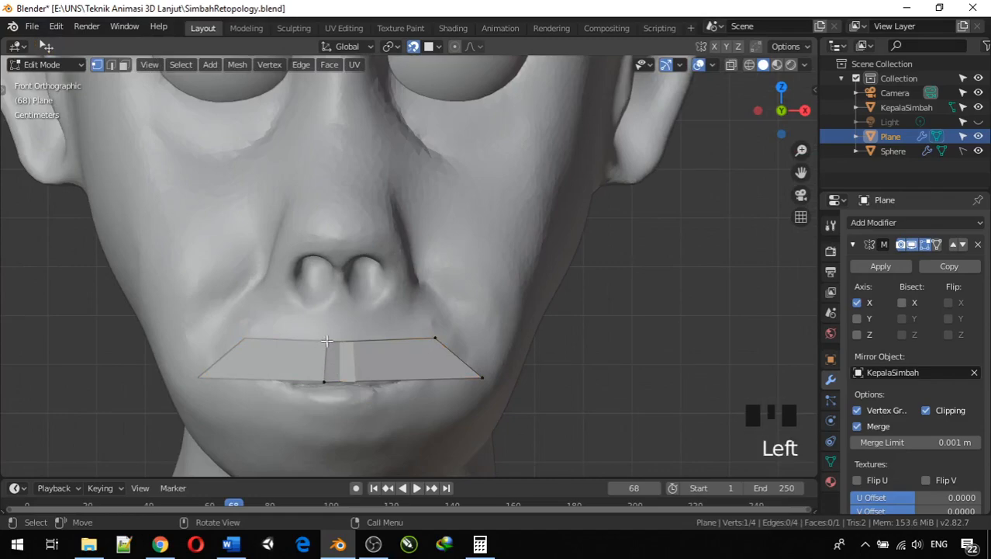
key(g)
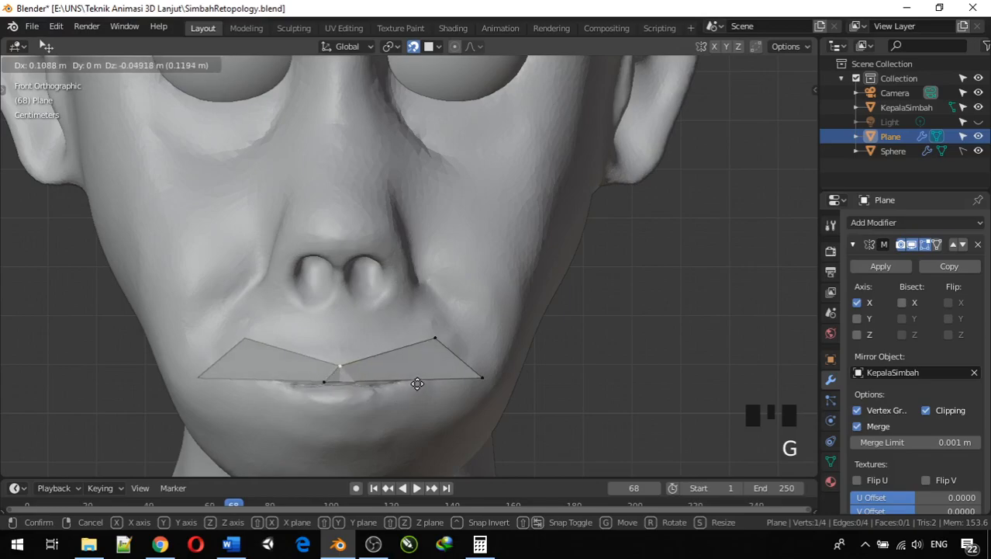
click(416, 383)
click(323, 381)
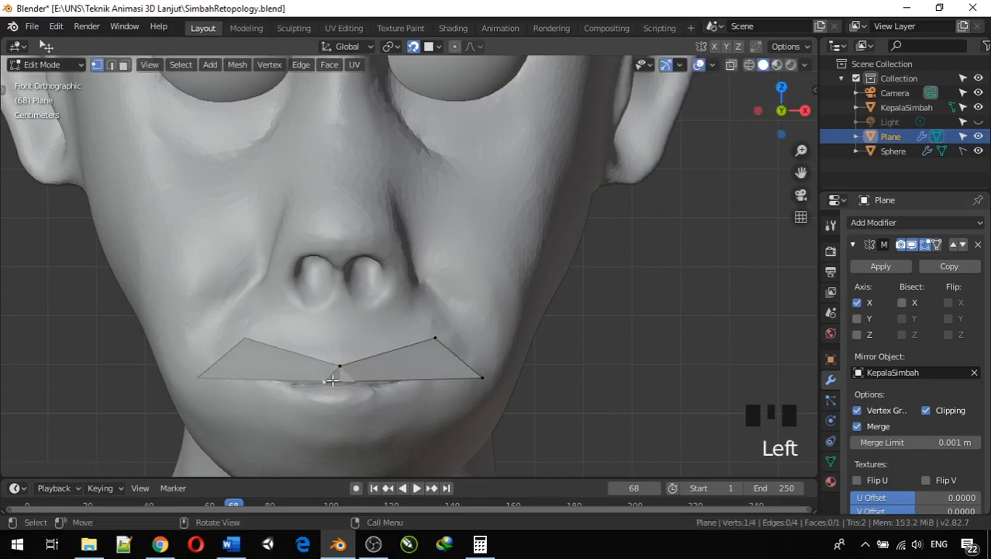
key(g)
click(366, 386)
scroll(363, 394, up, 2)
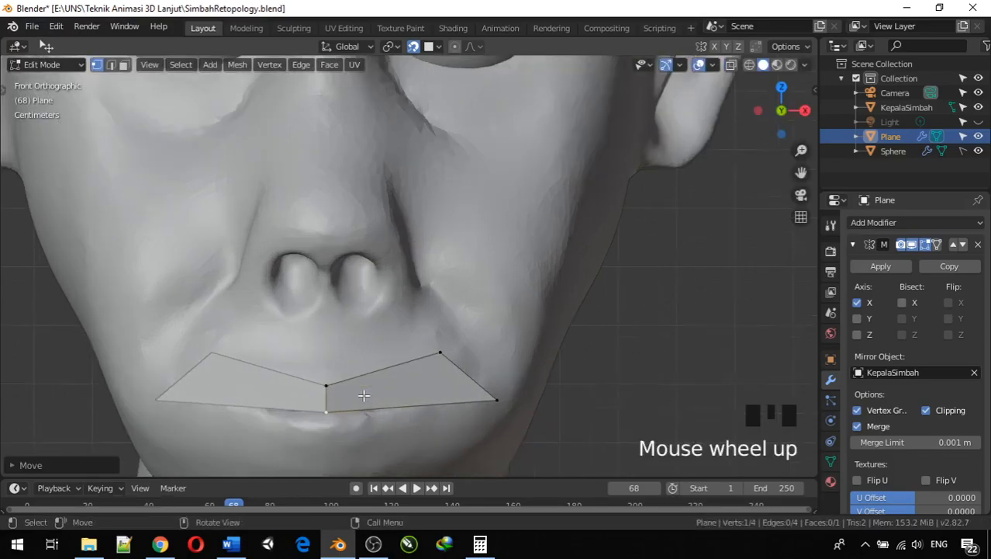
Raise the lower centreline vertex slightly to sit on the edge of the upper lip, working from below the face
scroll(363, 396, down, 1)
middle_drag(363, 396, 381, 370)
scroll(354, 383, down, 3)
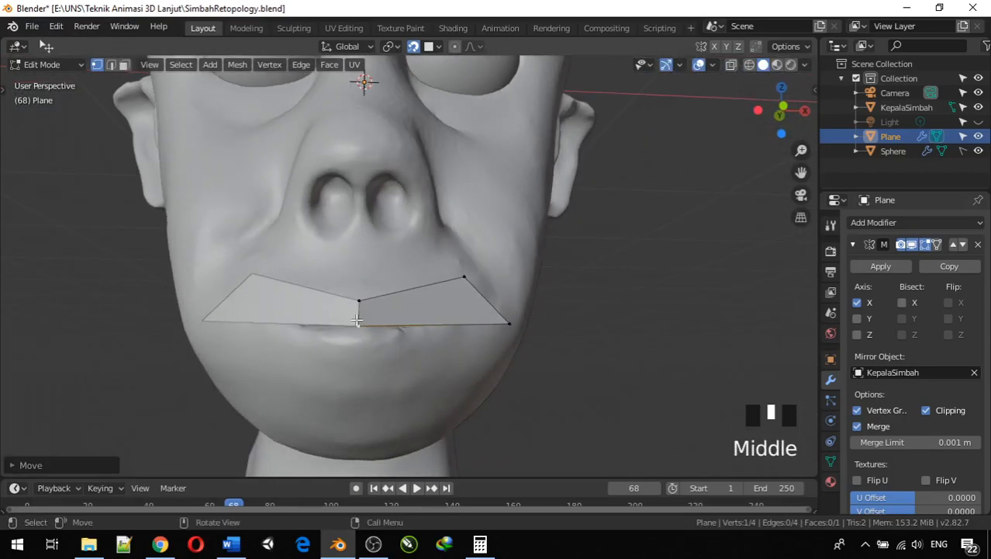
key(g)
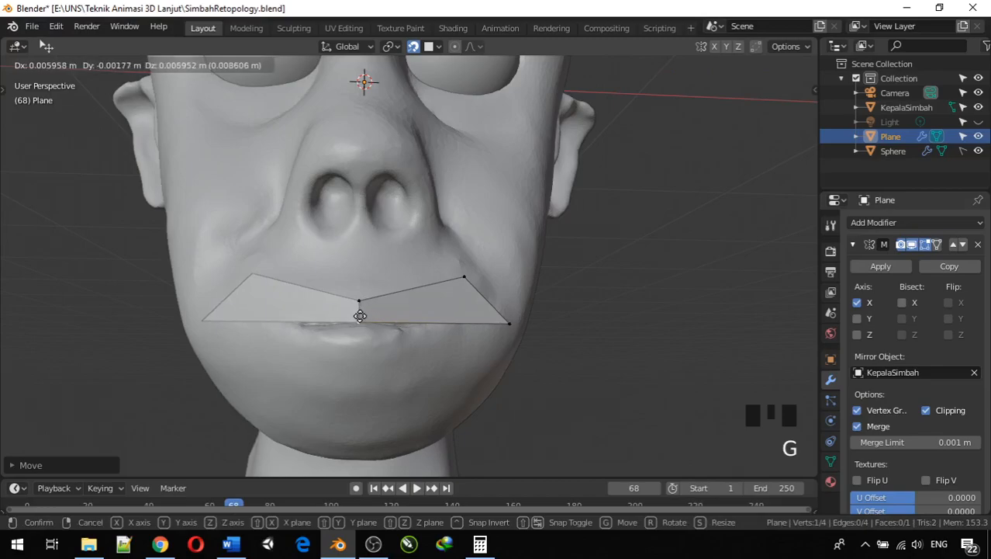
click(363, 316)
Pull the upper and lower outer vertices inward near the centreline, making a small quad on the middle of the upper lip
click(464, 277)
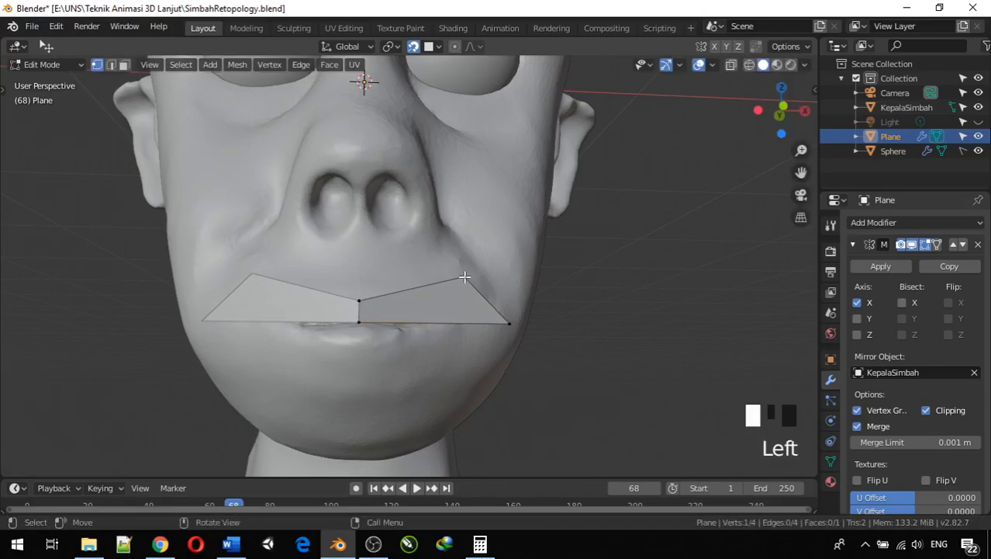
key(g)
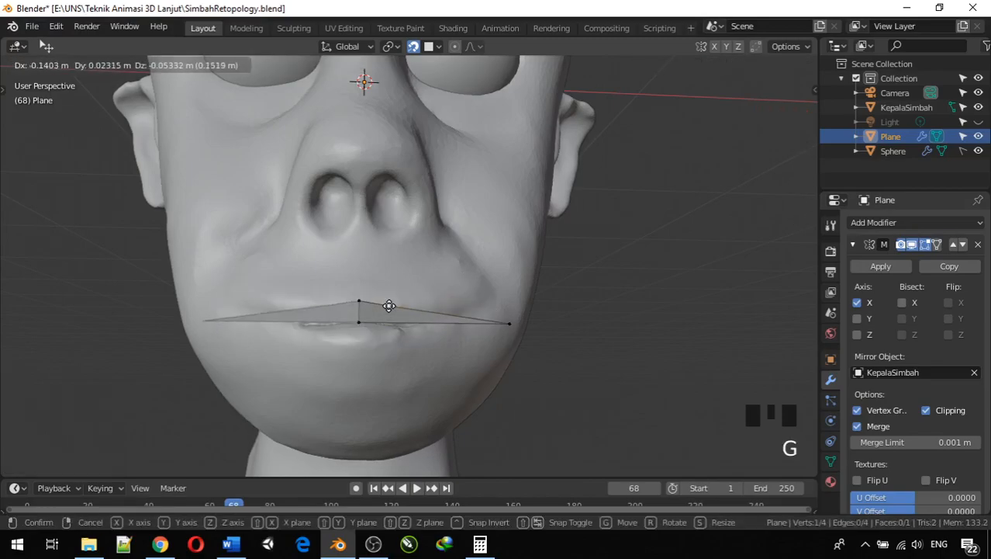
click(452, 318)
scroll(477, 322, up, 2)
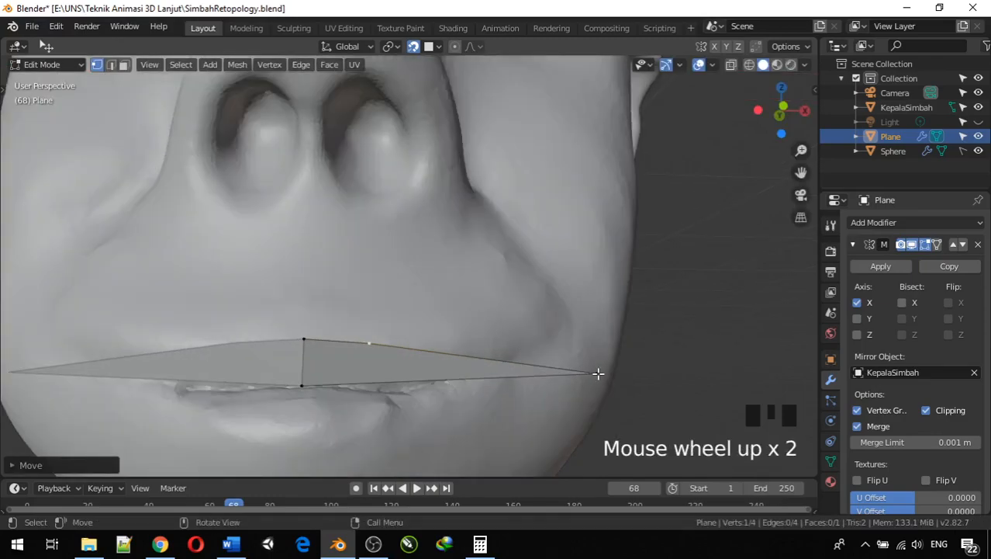
click(598, 373)
key(g)
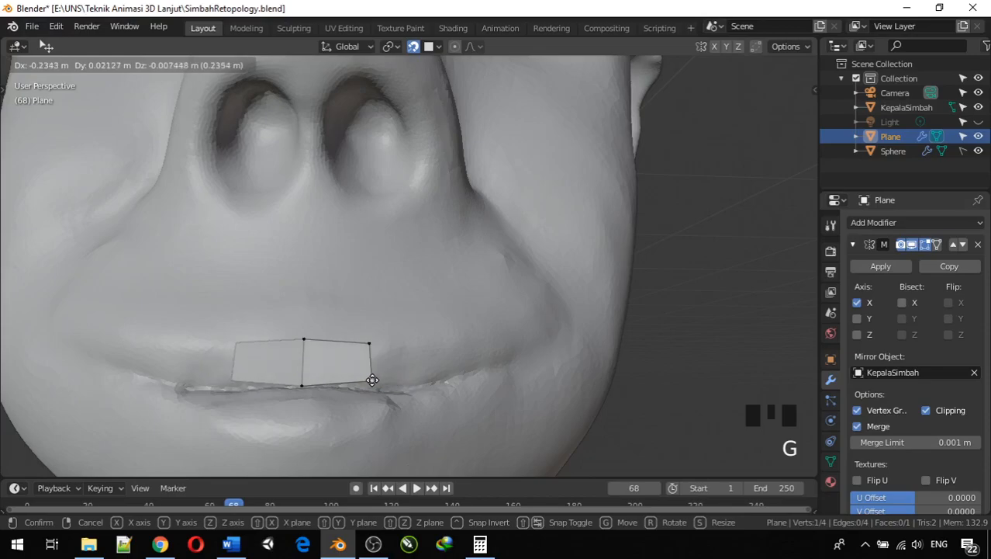
click(371, 388)
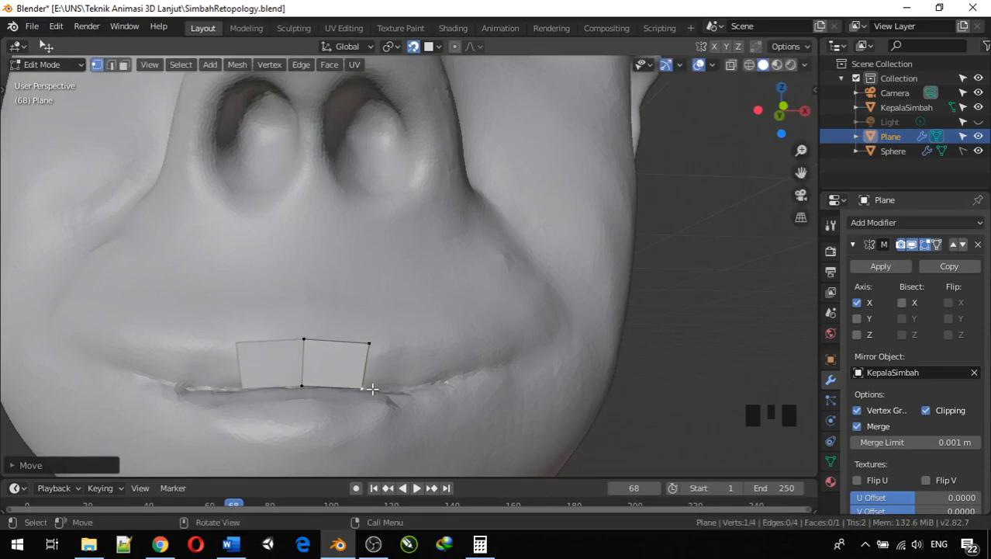
Lower the upper centreline vertex closer to the lip line, working from an angled view
middle_drag(371, 388, 342, 393)
scroll(308, 378, down, 2)
click(197, 350)
key(g)
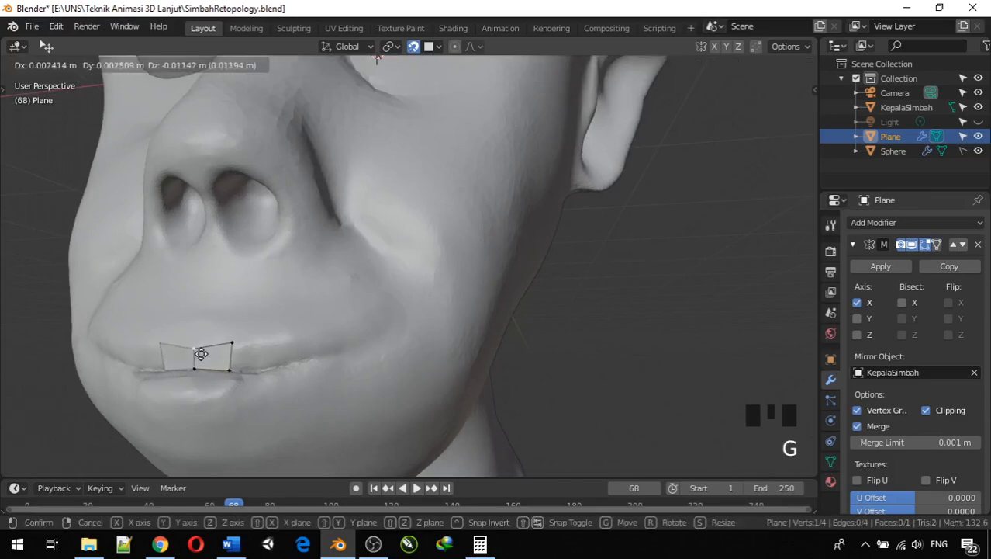
click(209, 359)
Lower the quad's upper outer vertex slightly and shift its lower outer vertex along the lip line towards the mouth corner
middle_drag(211, 361, 194, 335)
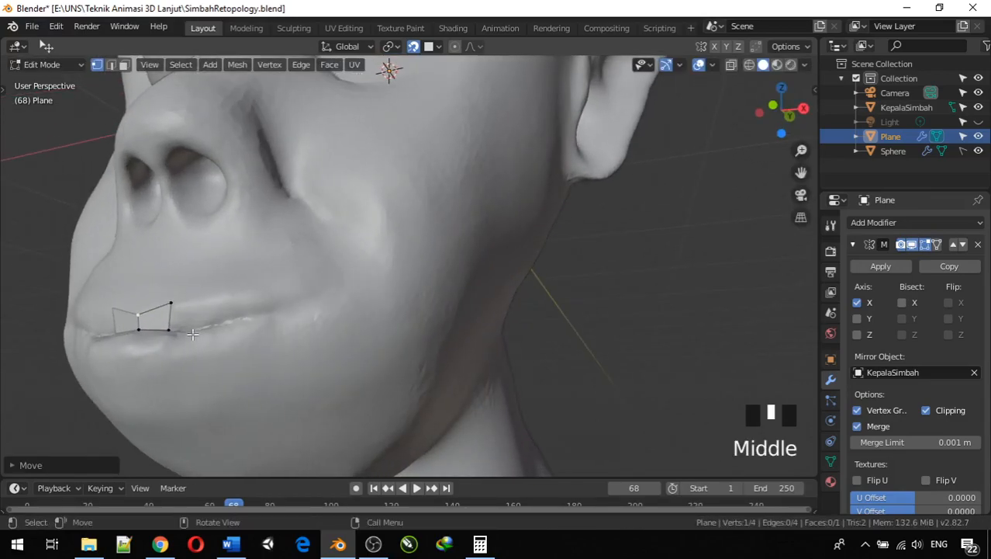
key(g)
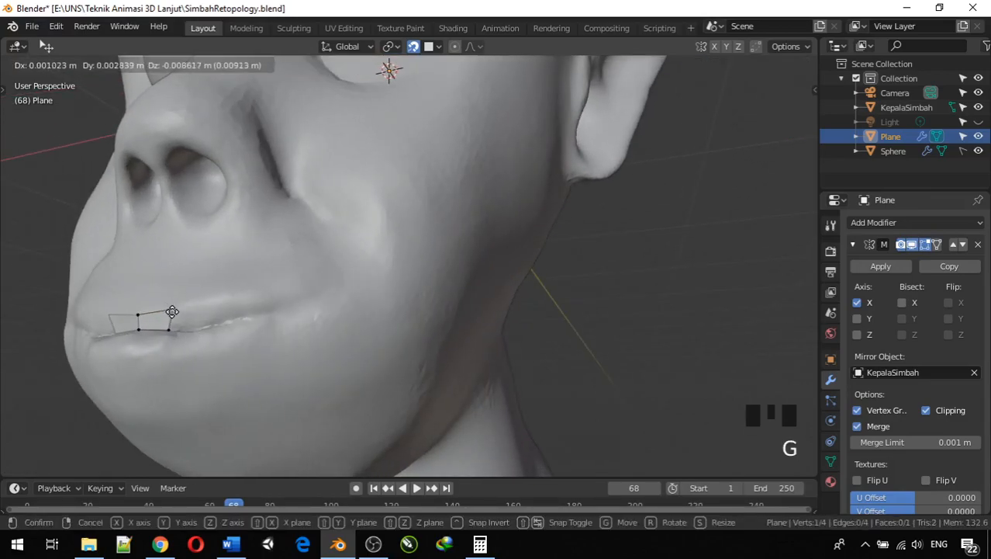
click(172, 312)
click(174, 329)
key(g)
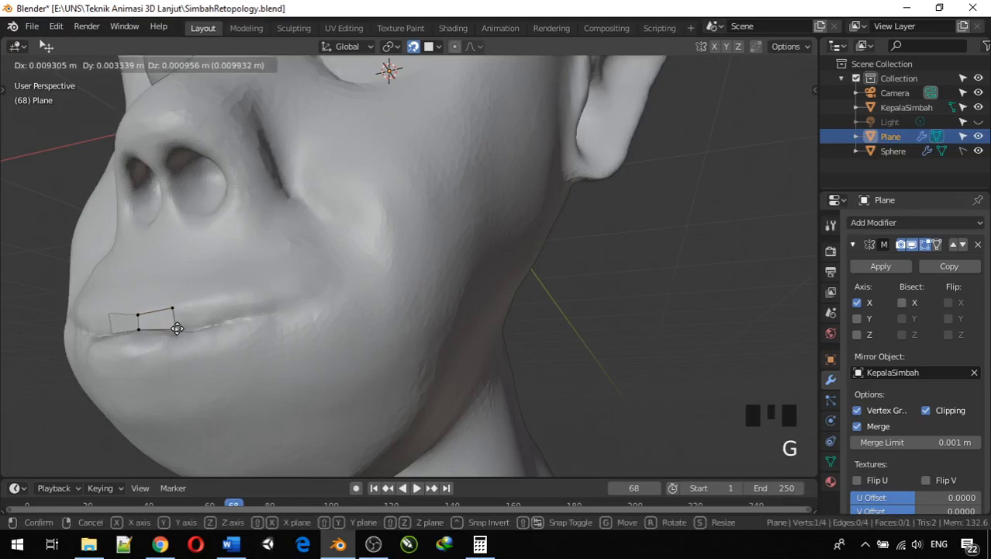
click(177, 329)
In front orthographic view, fine-tune the quad's upper outer vertex on the upper lip
middle_drag(177, 329, 232, 338)
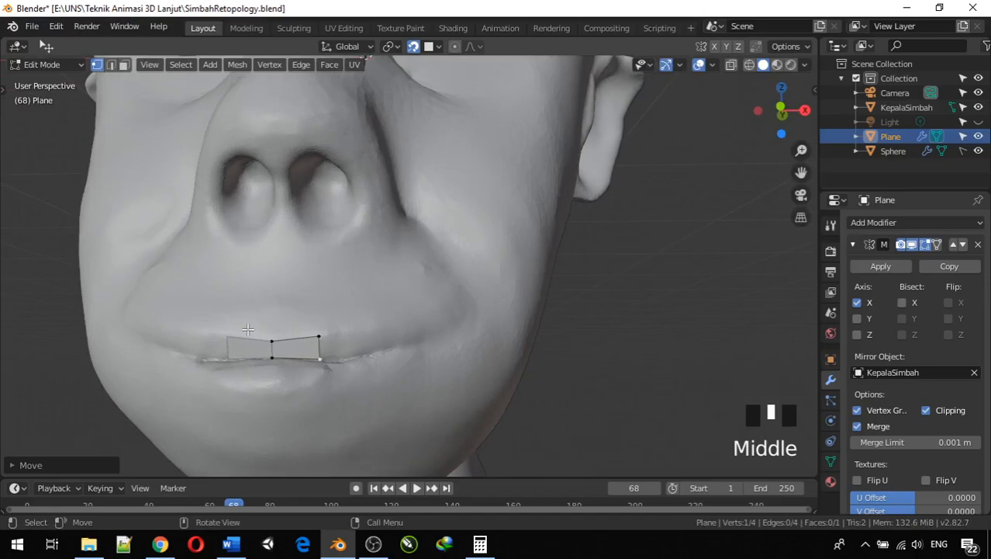
key(KP_1)
scroll(248, 329, up, 4)
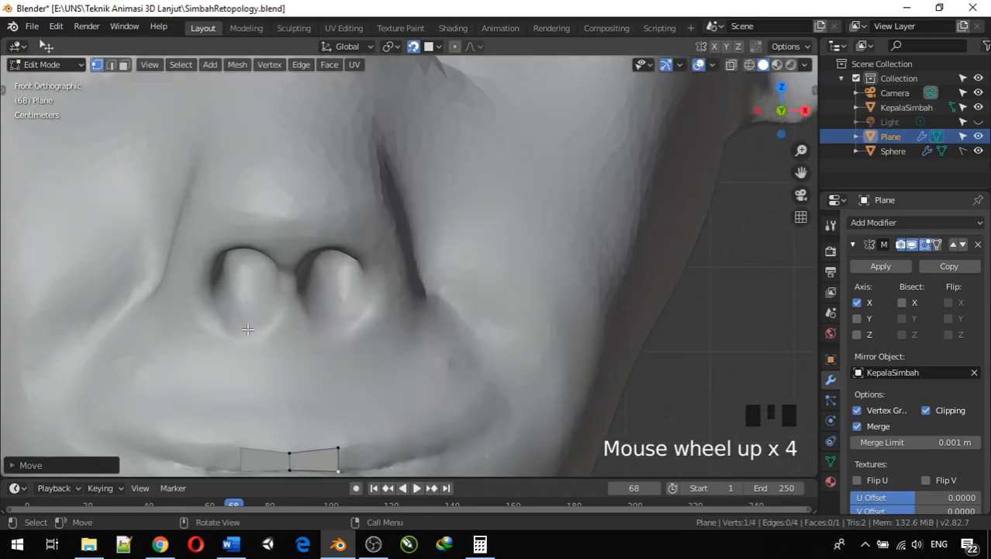
key(g)
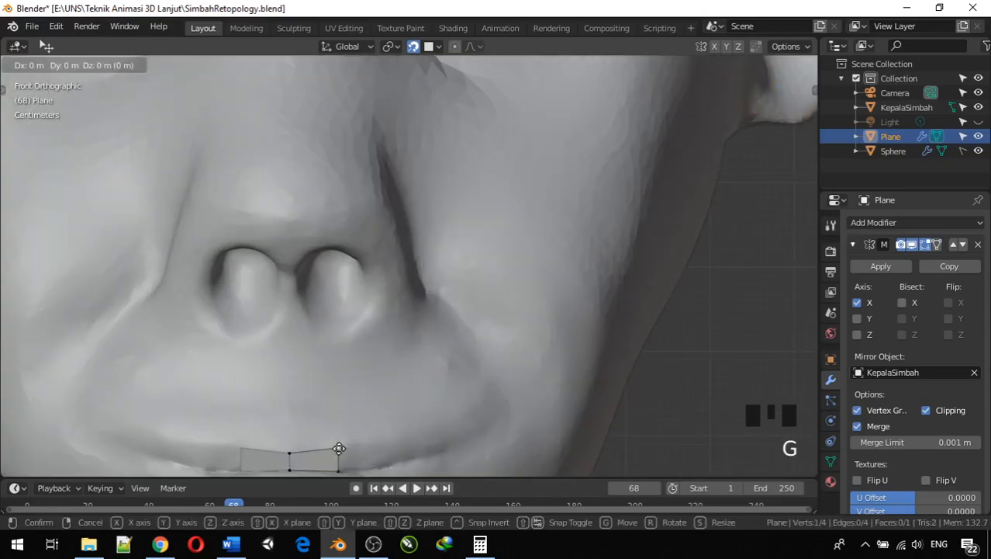
click(340, 463)
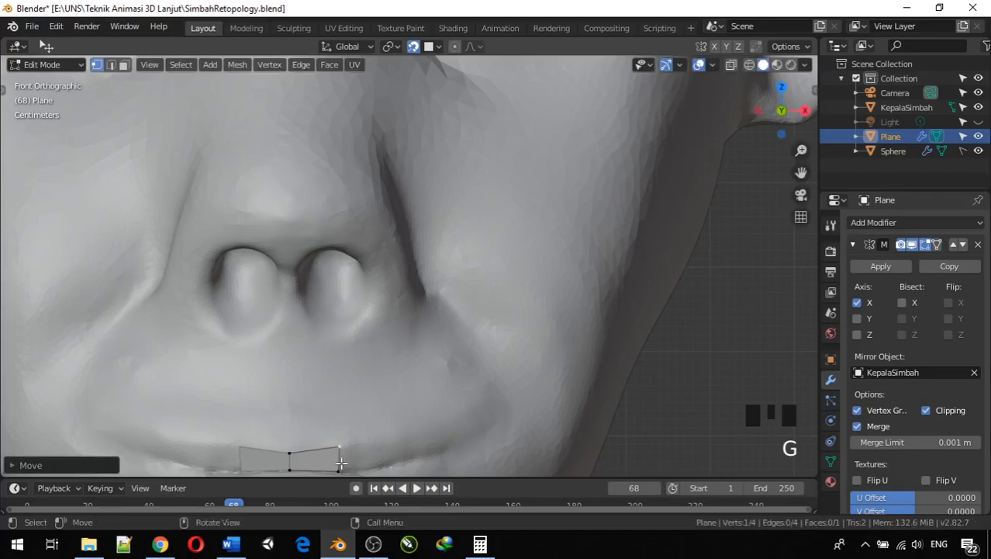
Extrude the quad's outer edge about 0.06 m along the upper lip towards the mouth corner
click(339, 468)
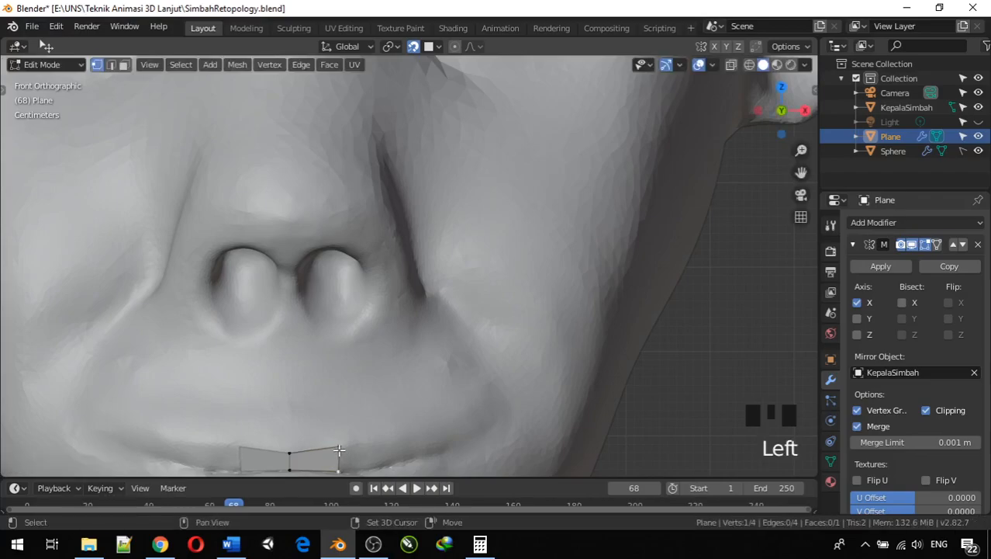
shift+click(339, 449)
scroll(359, 450, down, 2)
key(e)
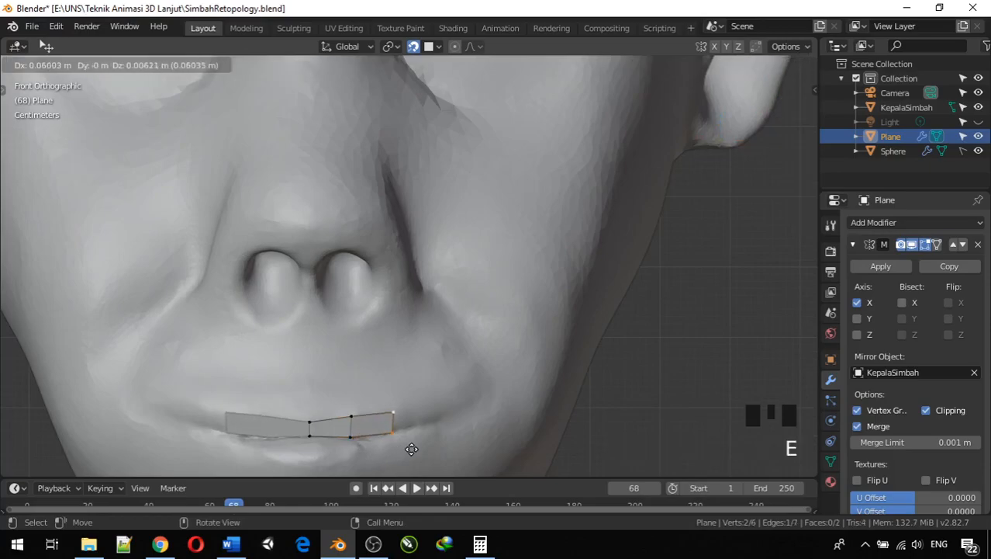
click(412, 448)
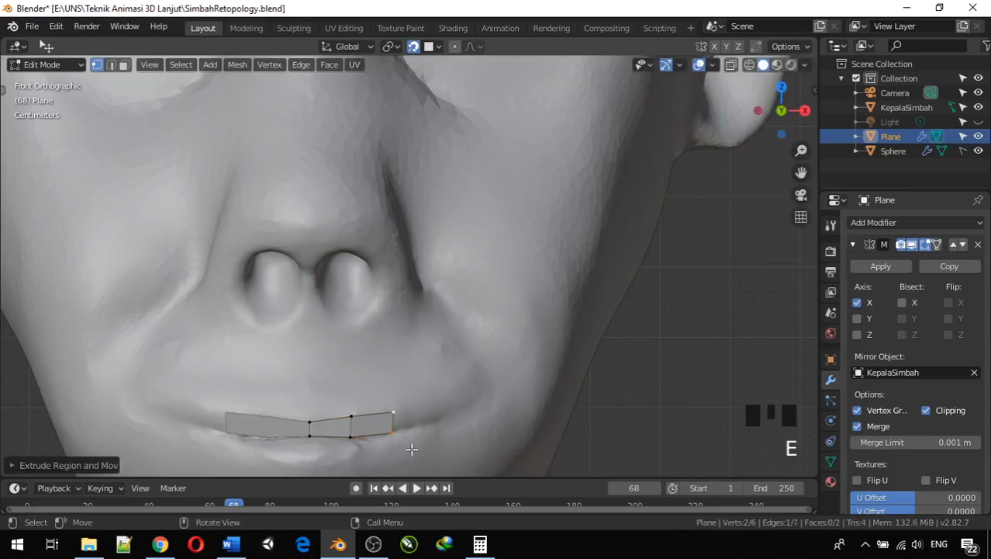
Adjust the upper and lower vertices of the newly extruded edge to follow the upper lip's contour
click(396, 413)
key(g)
click(395, 418)
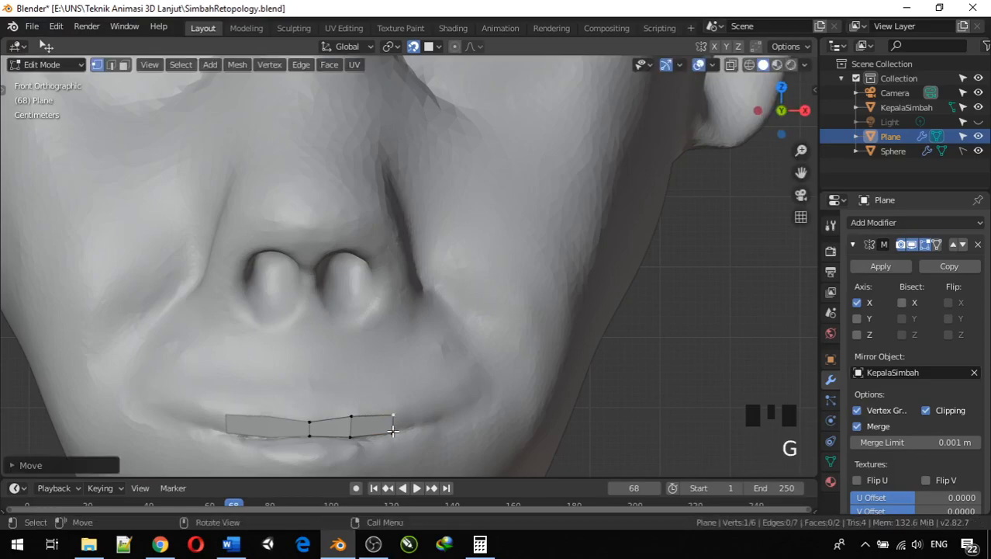
key(g)
click(394, 430)
Extrude the strip's outer edge about 0.055 m along the upper lip towards the mouth corner
shift+click(394, 417)
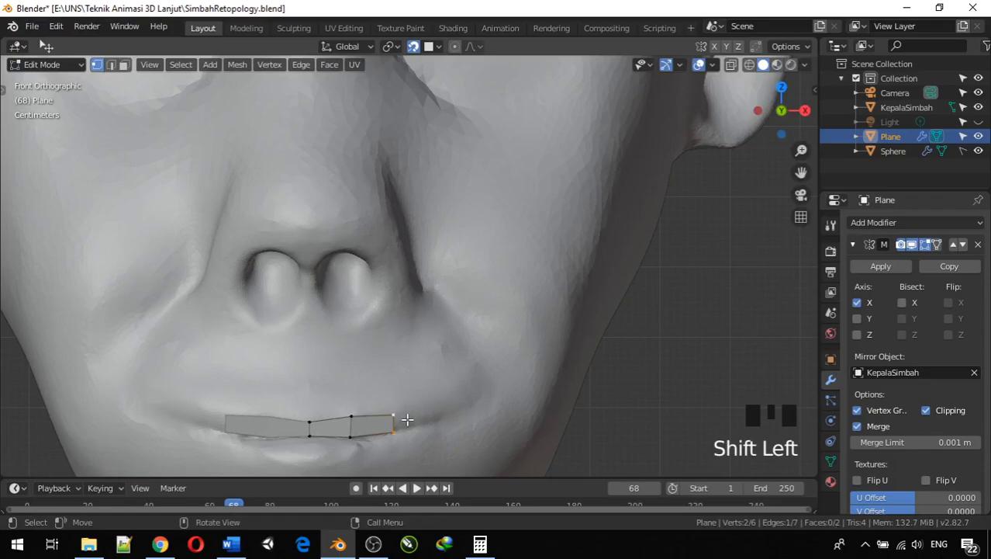
key(e)
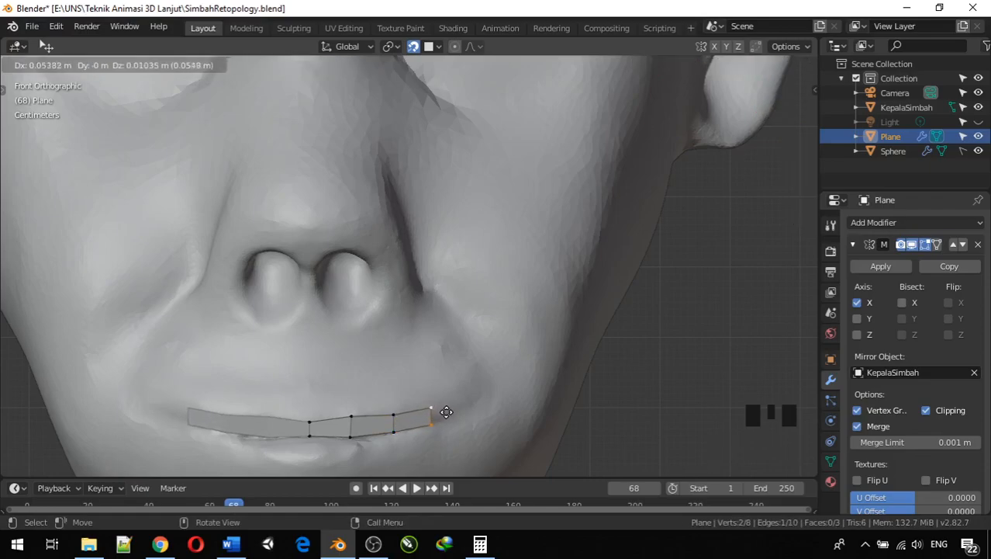
click(448, 409)
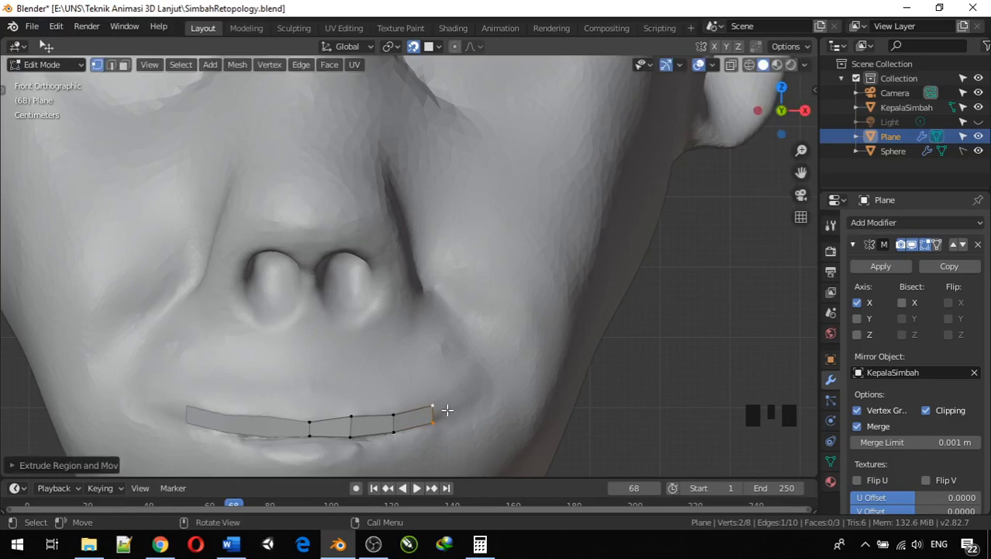
Lower the new end edge's upper vertex along the lip contour and nudge the neighbouring upper vertex slightly
click(435, 404)
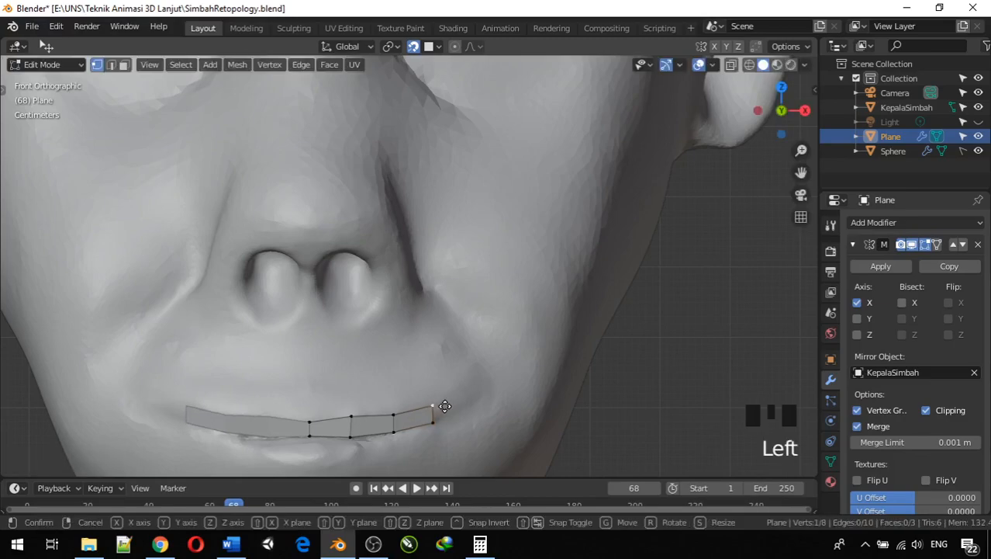
key(g)
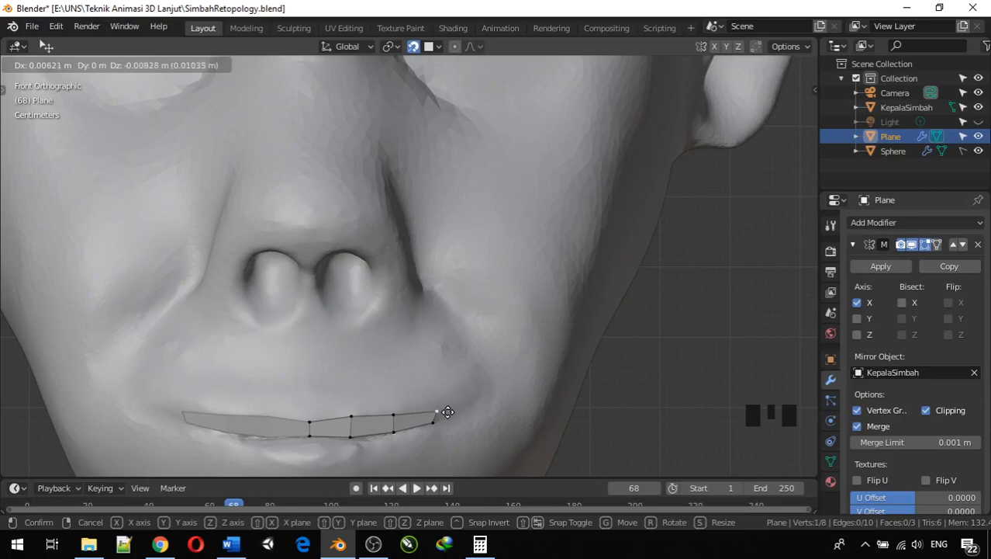
click(445, 411)
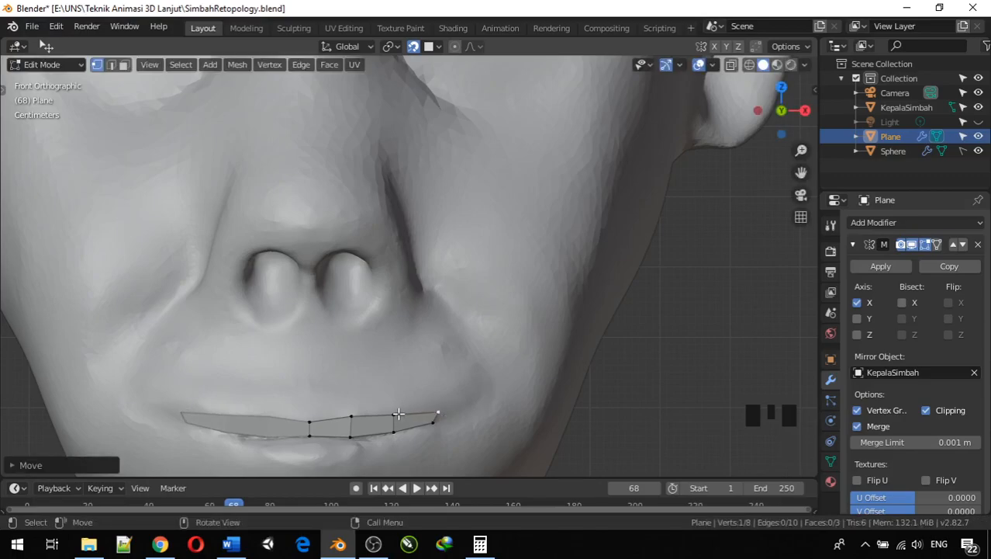
click(397, 412)
key(g)
click(396, 410)
Extrude the strip's end edge a short distance, about 0.01 m, towards the mouth corner
middle_drag(396, 410, 420, 389)
scroll(423, 405, down, 4)
scroll(421, 389, up, 2)
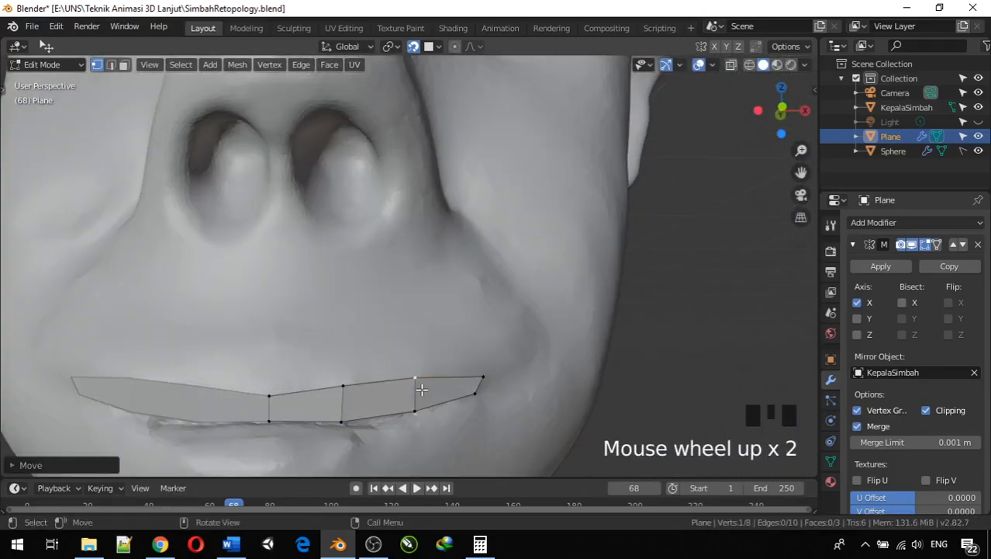
click(481, 379)
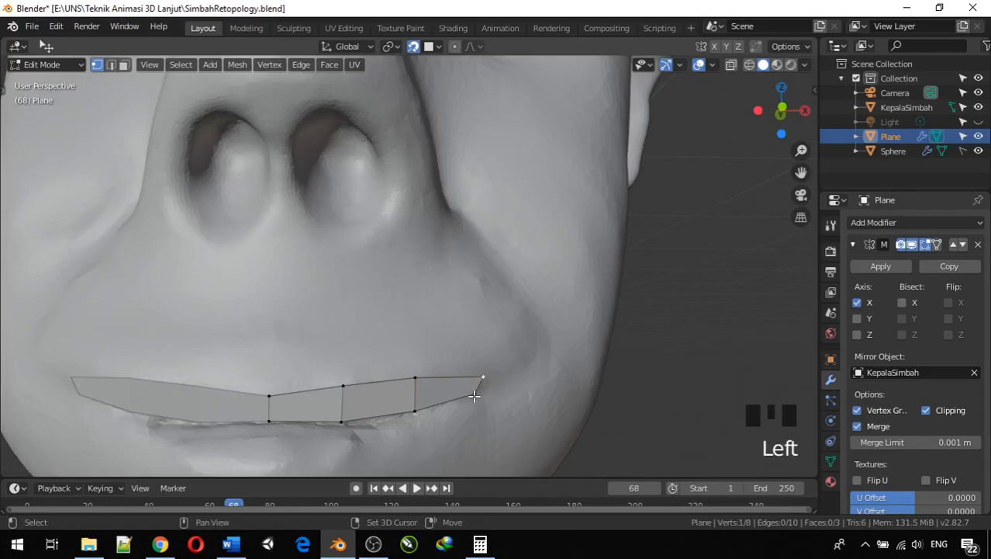
shift+click(474, 392)
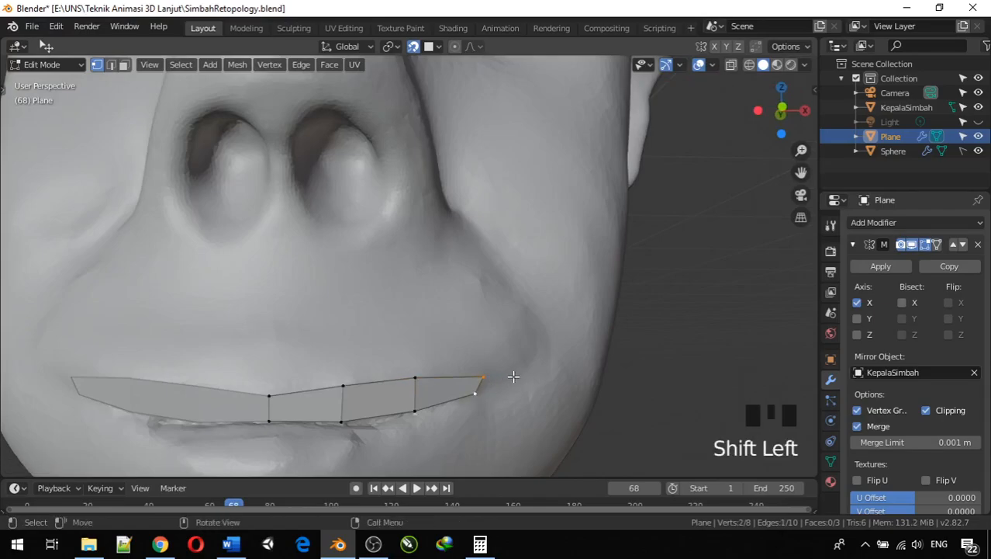
key(e)
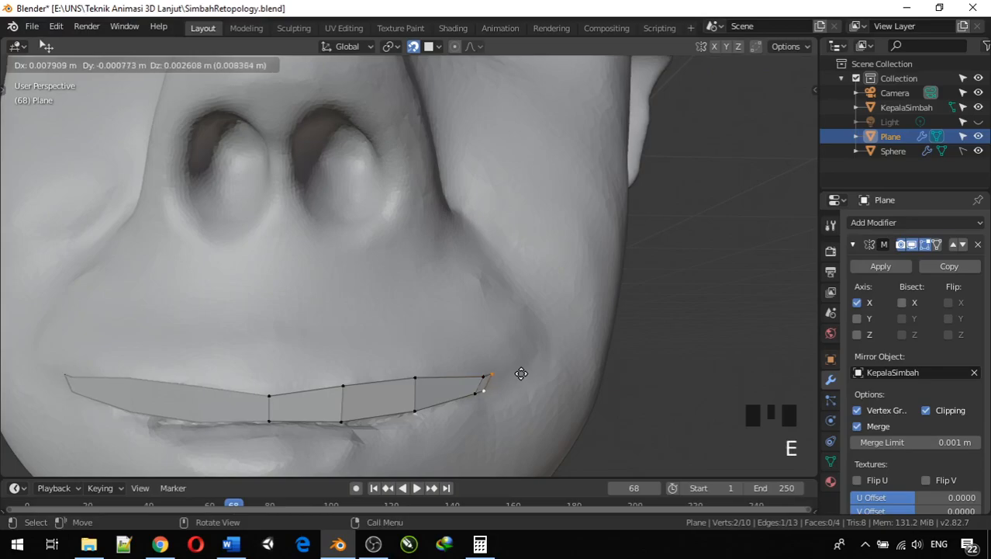
click(520, 375)
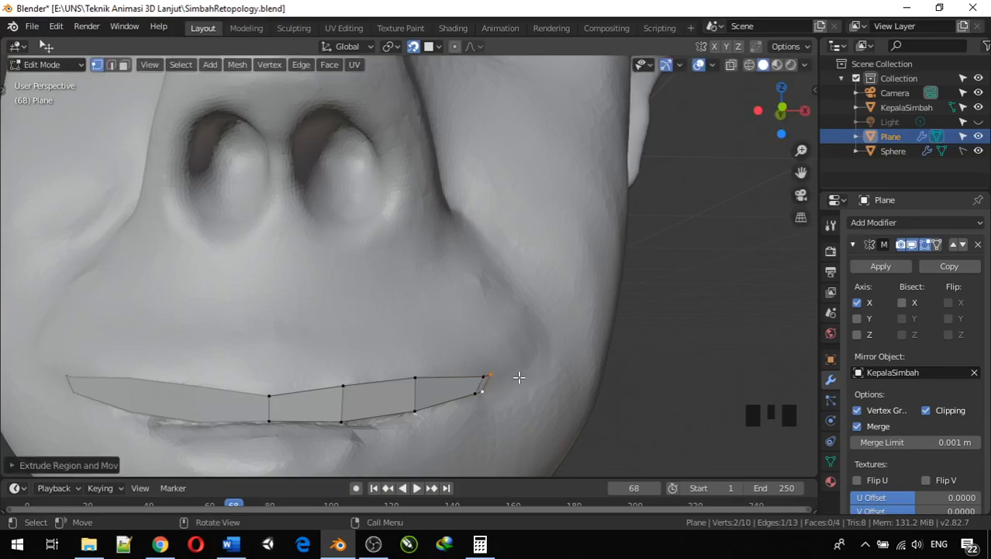
Pull the lower and upper vertices of the edge before the strip's end back towards the mouth's centre
click(477, 395)
click(475, 393)
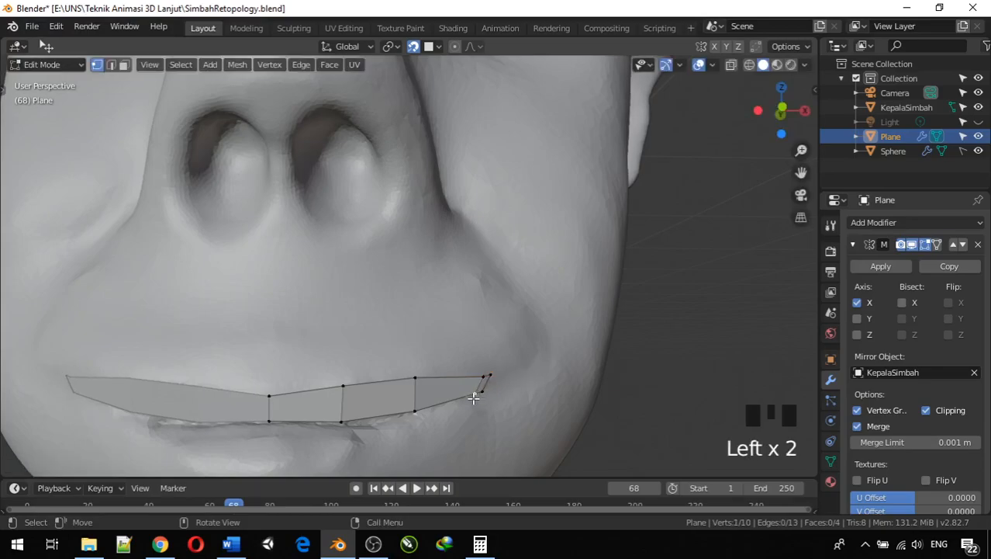
key(g)
click(462, 397)
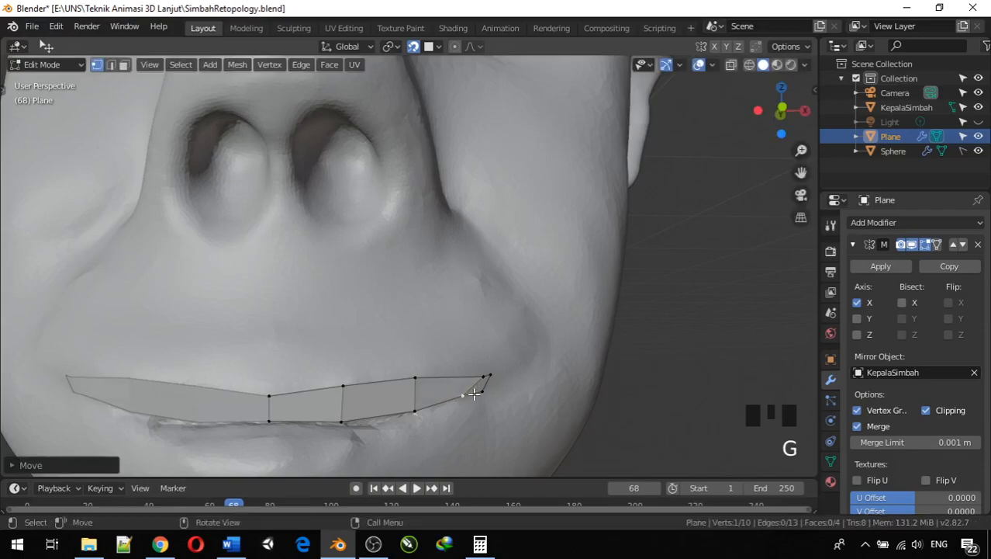
key(g)
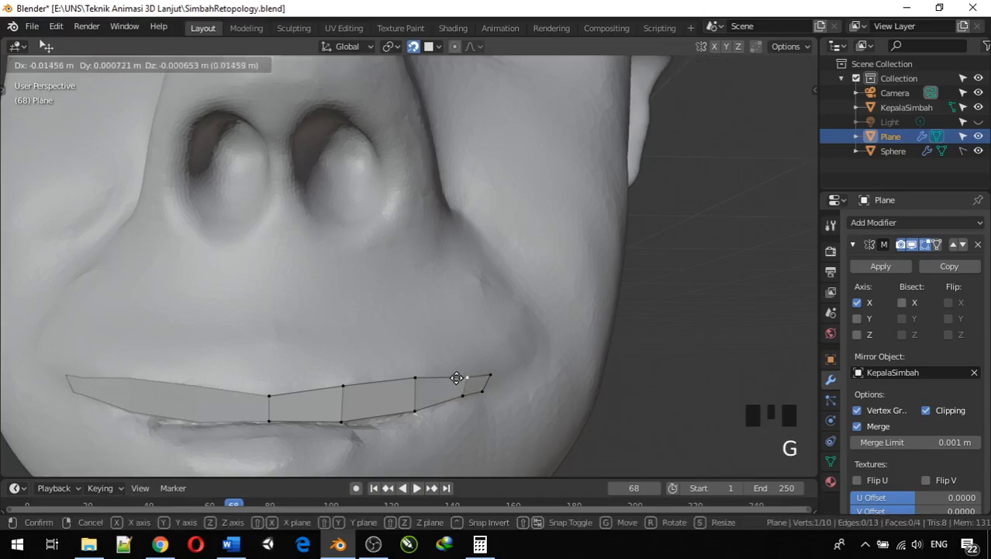
click(461, 381)
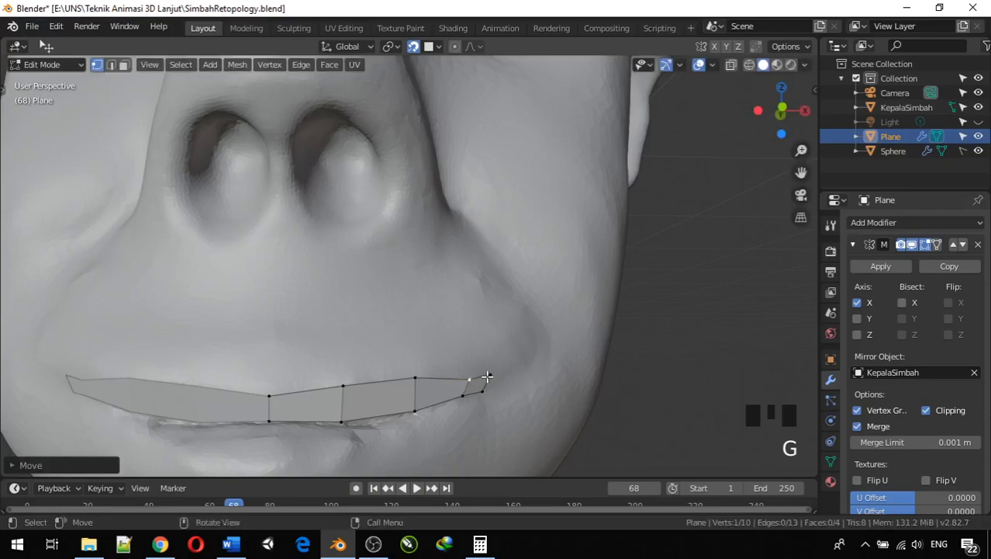
Move the end edge's upper vertex out to the mouth corner and nudge its lower vertex inward along the lip line
key(g)
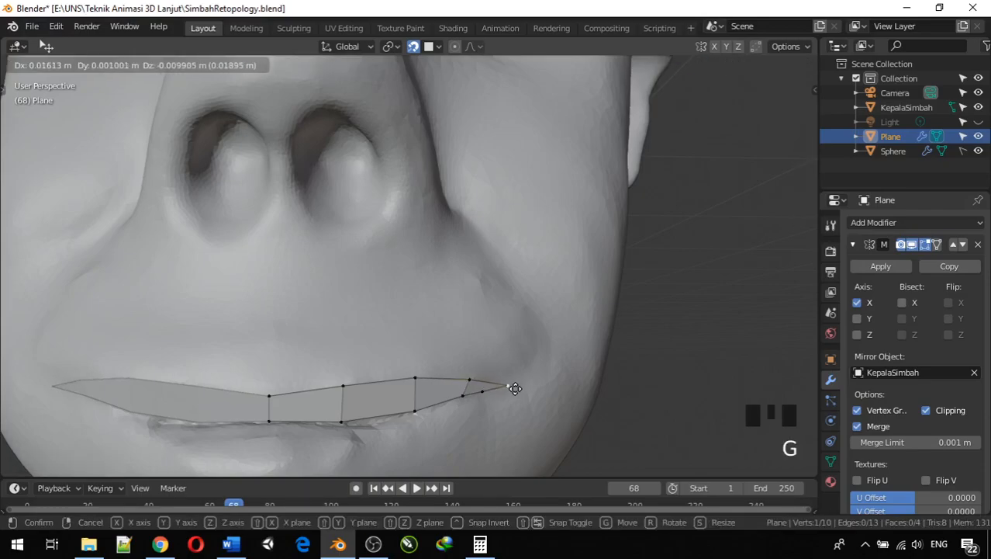
click(521, 388)
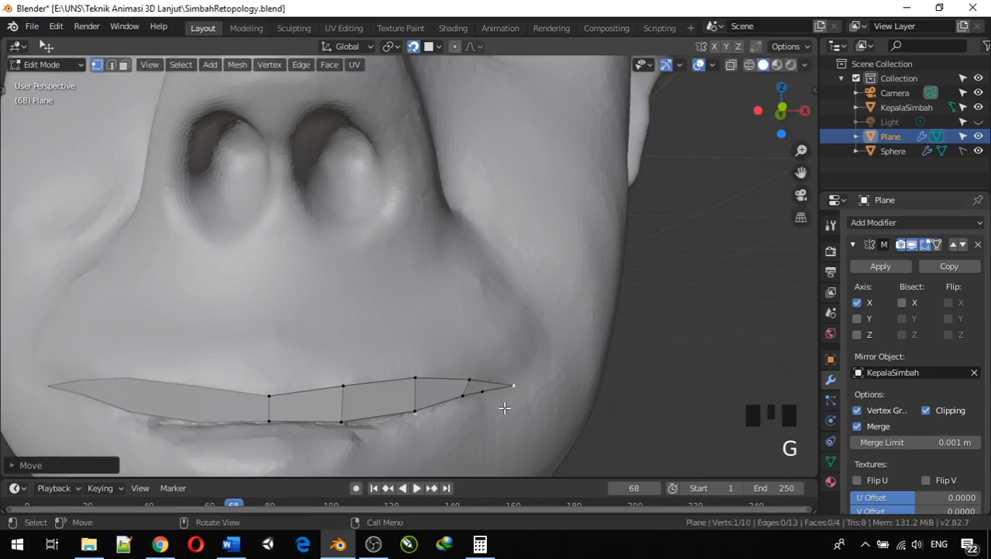
key(g)
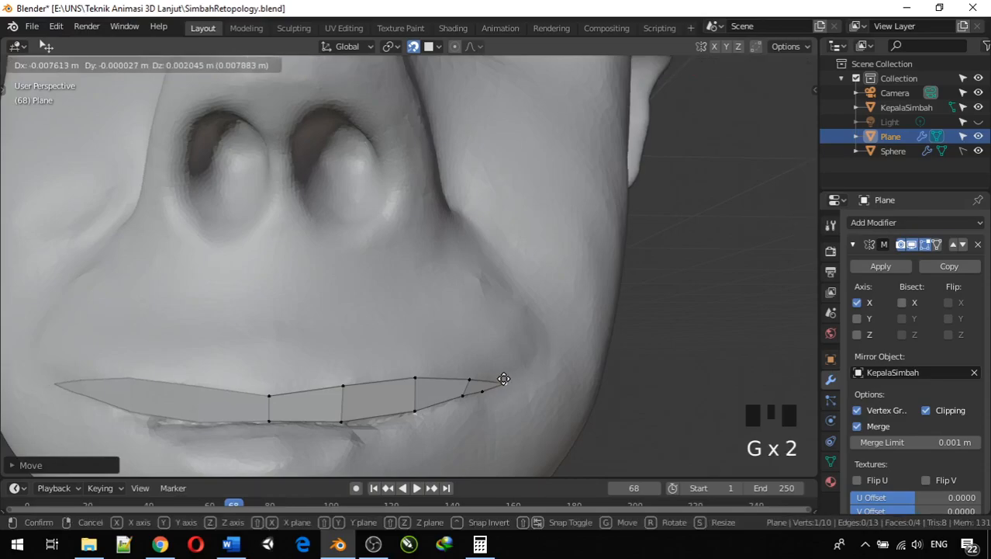
click(504, 379)
click(482, 396)
key(g)
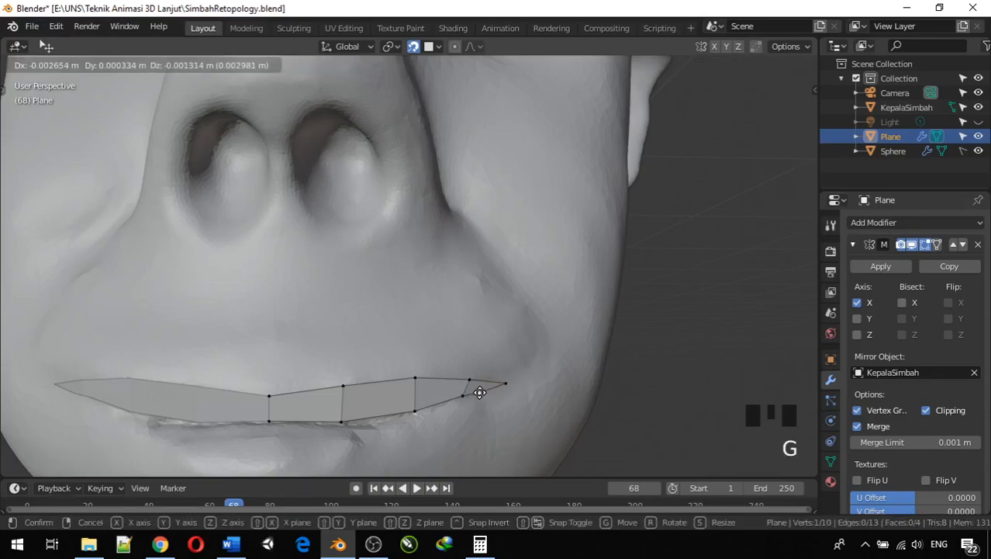
click(480, 393)
Fine-tune the upper and lower vertices of the edge before the corner and the end edge's lower vertex along the upper lip
click(469, 381)
key(g)
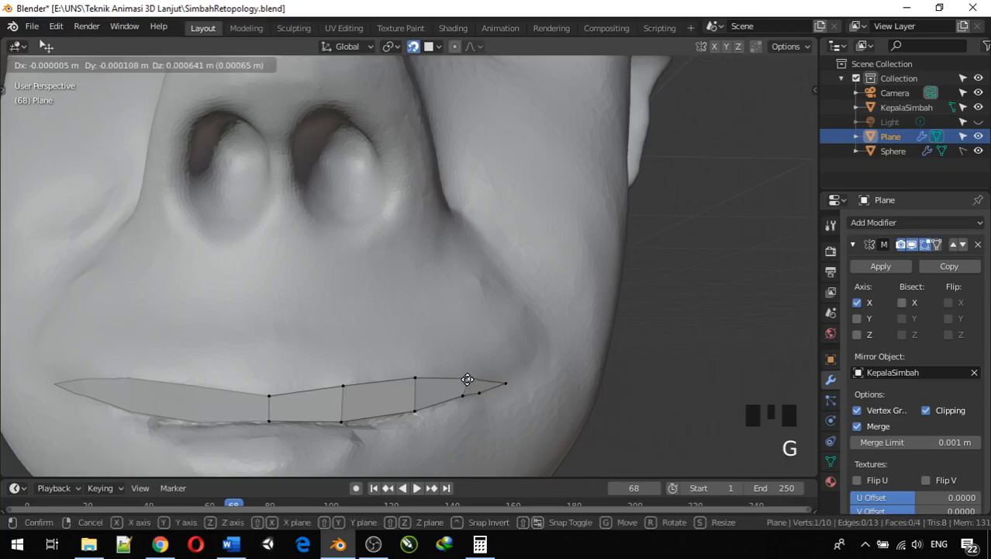
click(466, 381)
key(g)
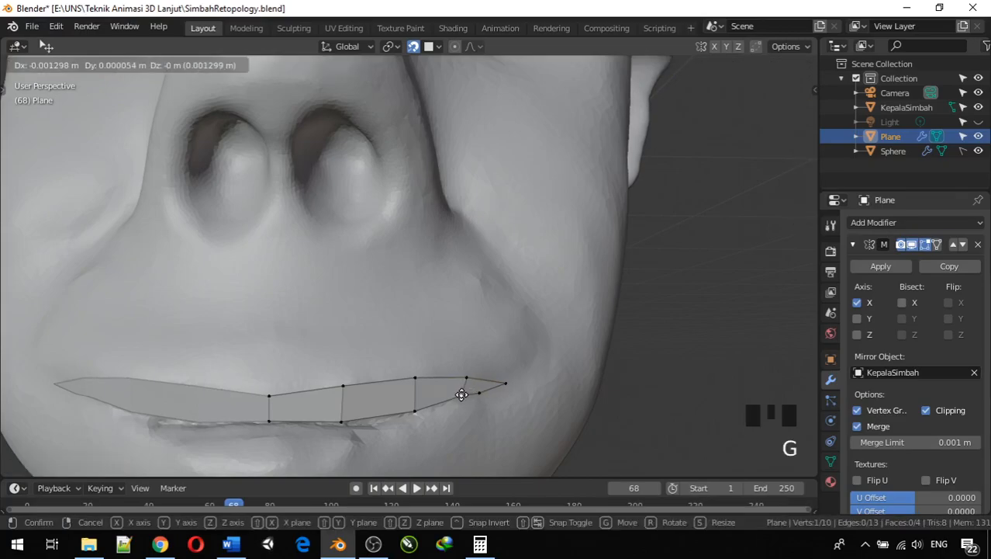
click(456, 396)
key(g)
click(465, 380)
click(480, 394)
key(g)
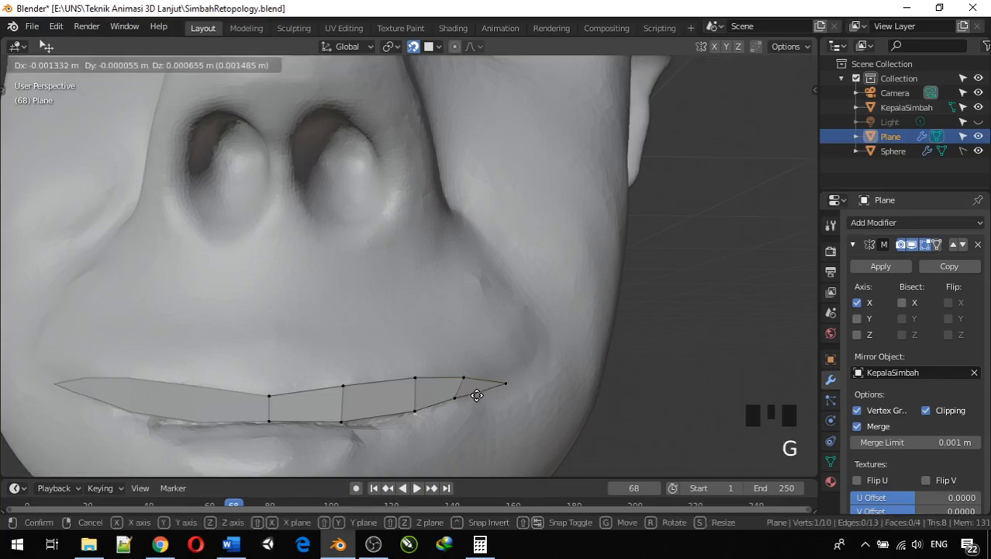
click(475, 393)
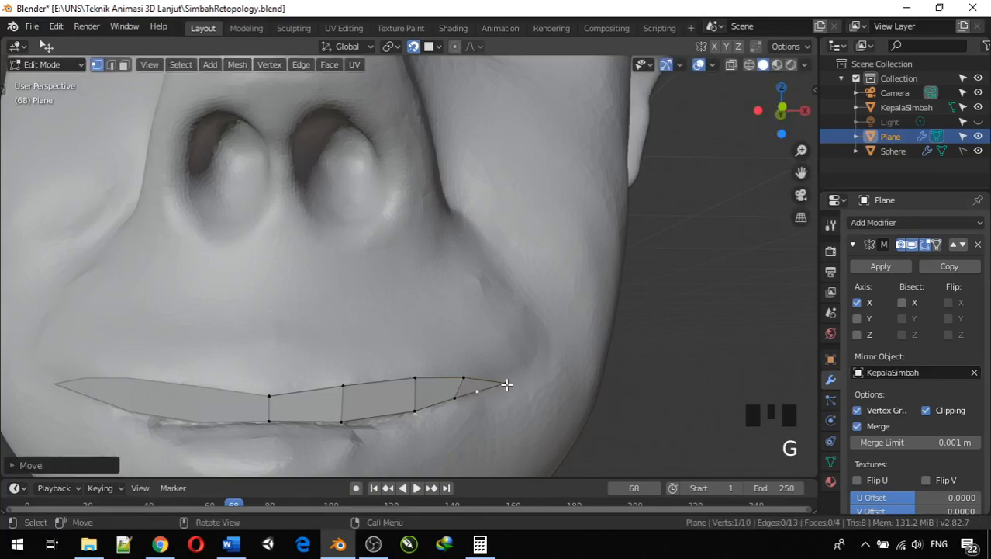
Extrude the corner edge onto the lower lip and pull the new quad's outer vertex down and inward
shift+click(499, 387)
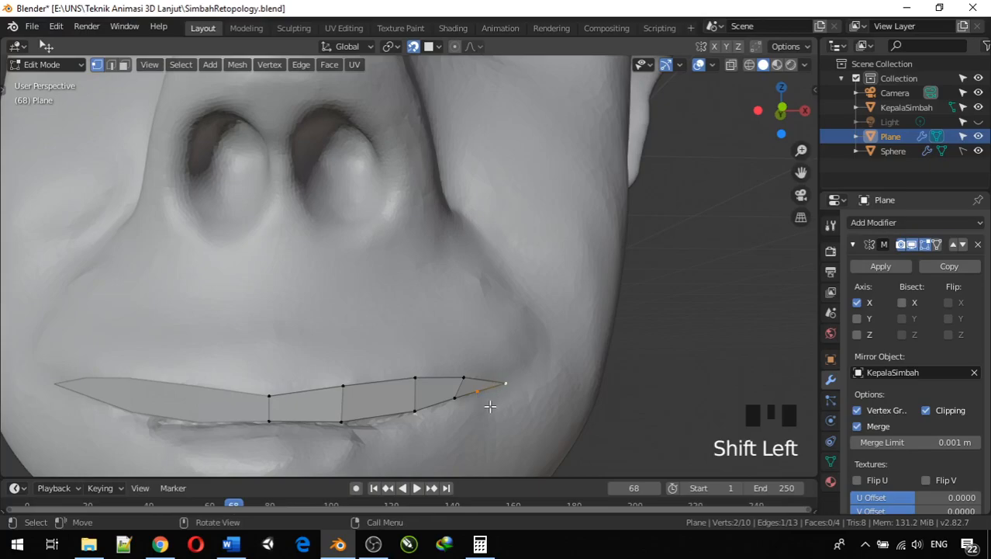
key(e)
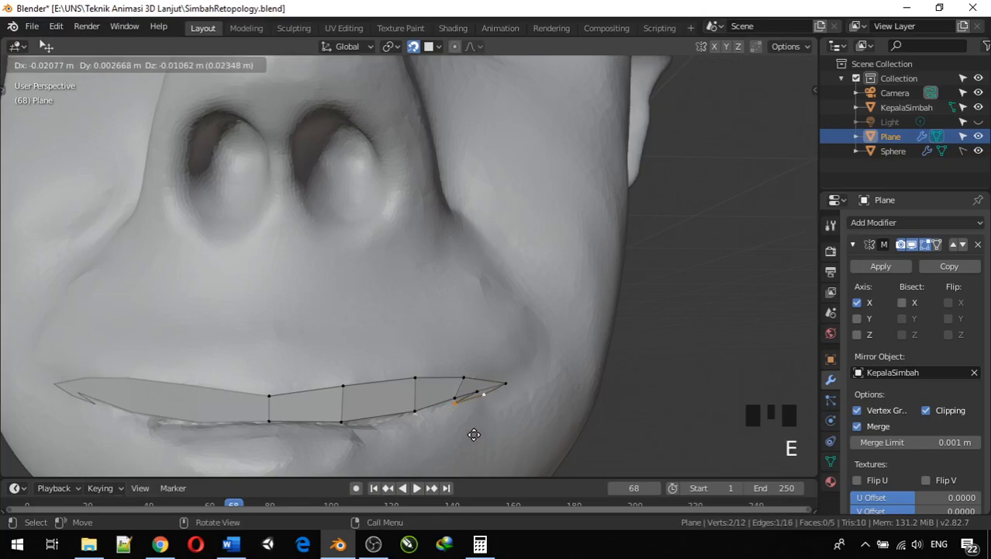
click(473, 434)
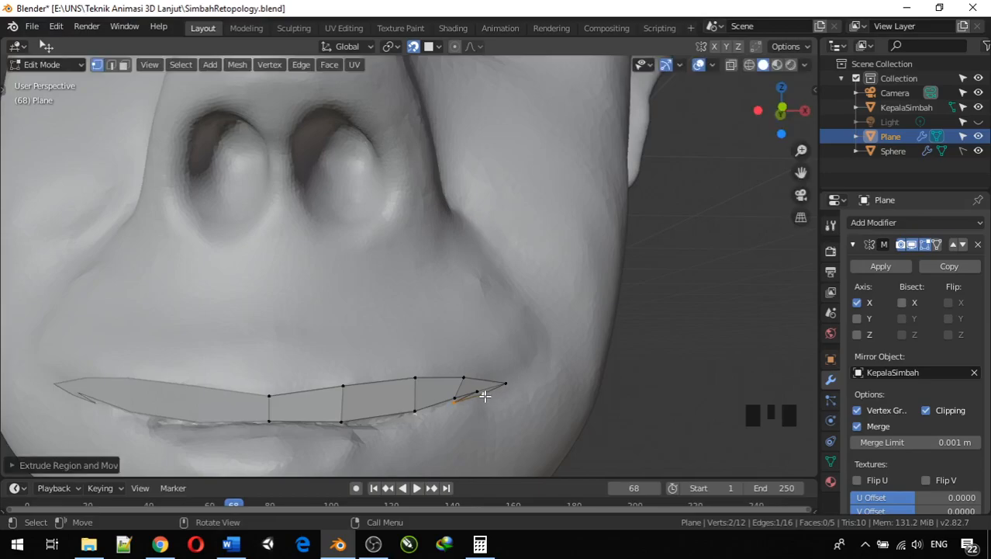
key(g)
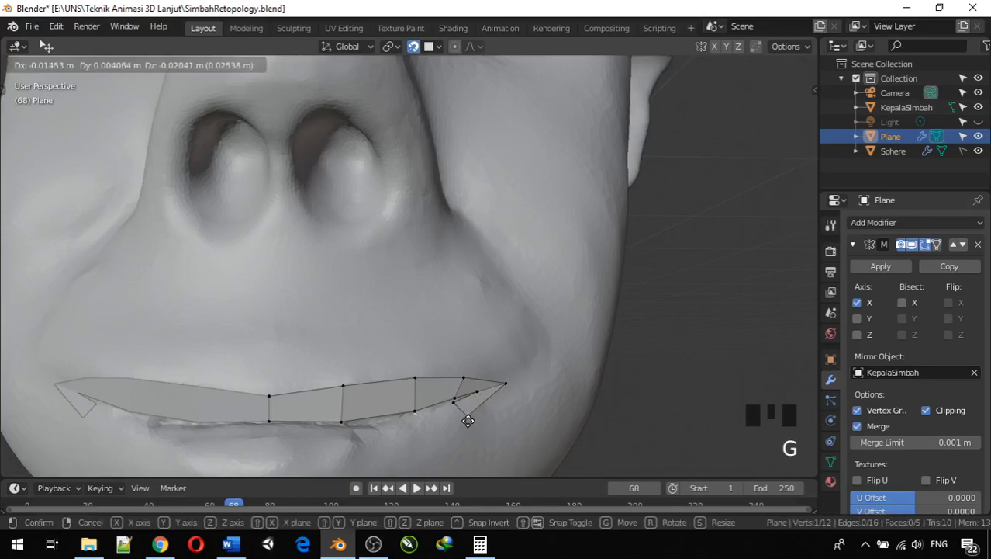
click(472, 419)
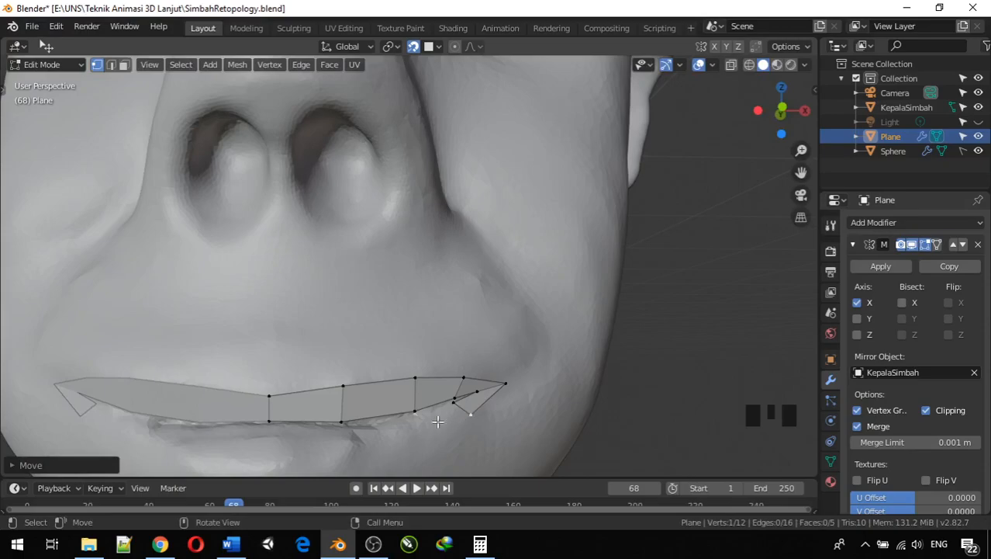
Shift the lower and upper vertices of the upper-lip edge two columns before the mouth corner slightly towards the mouth's centre
scroll(444, 422, down, 2)
shift+middle_drag(420, 419, 410, 401)
scroll(397, 388, up, 2)
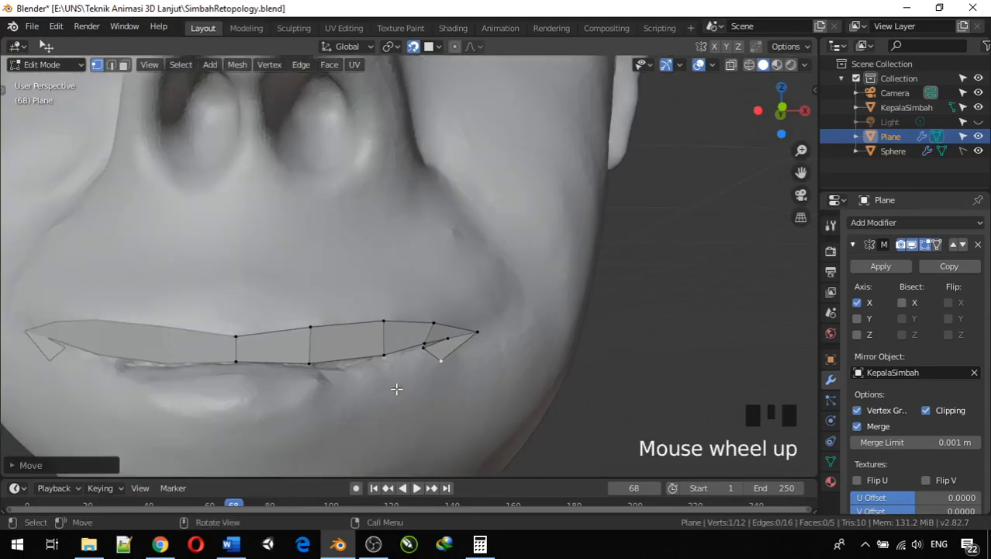
scroll(396, 389, up, 1)
key(g)
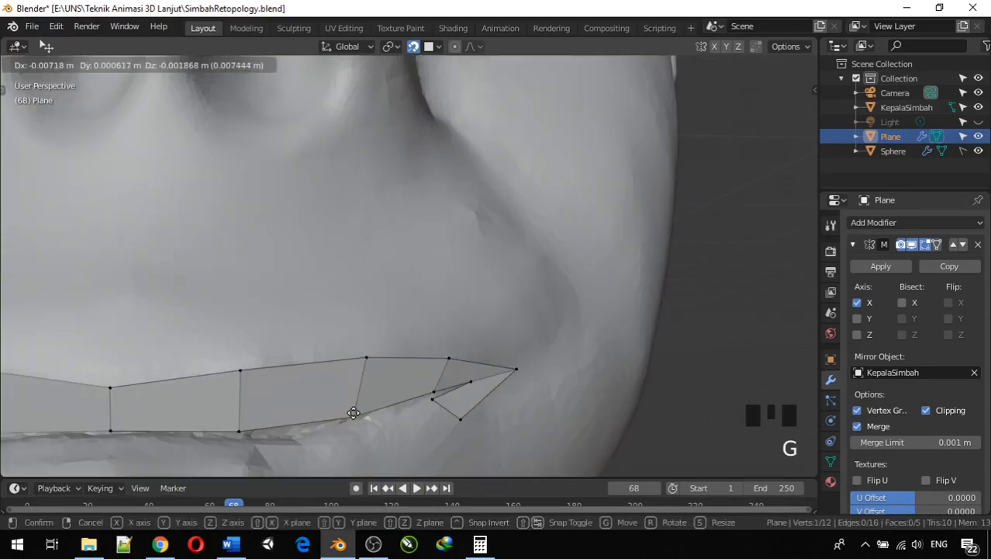
click(360, 399)
click(367, 362)
key(g)
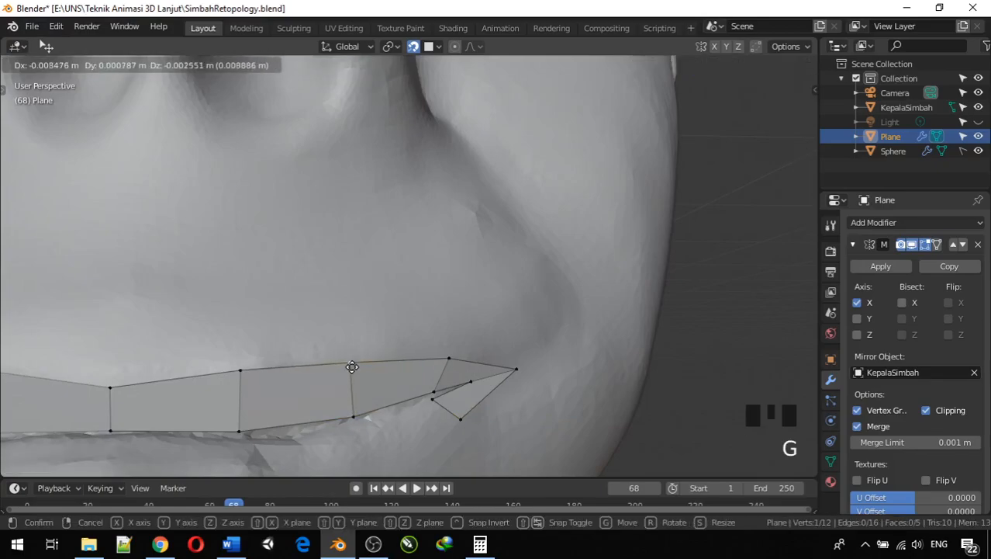
click(352, 366)
Nudge the lower-lip quad's inner vertex and extrude its inner edge about 0.05 m along the lower lip towards the centre
click(436, 395)
key(g)
click(436, 396)
click(462, 416)
shift+click(460, 417)
scroll(437, 419, down, 2)
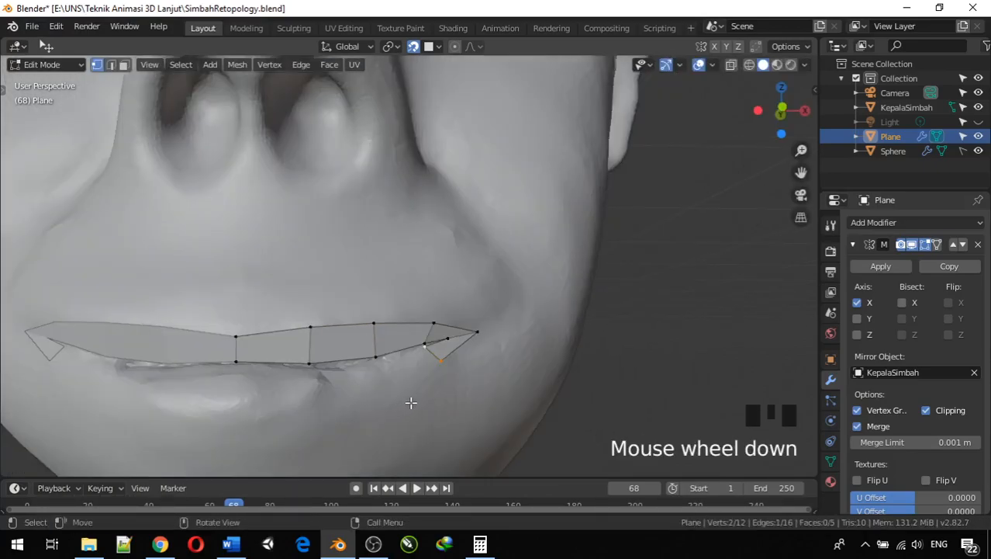
key(e)
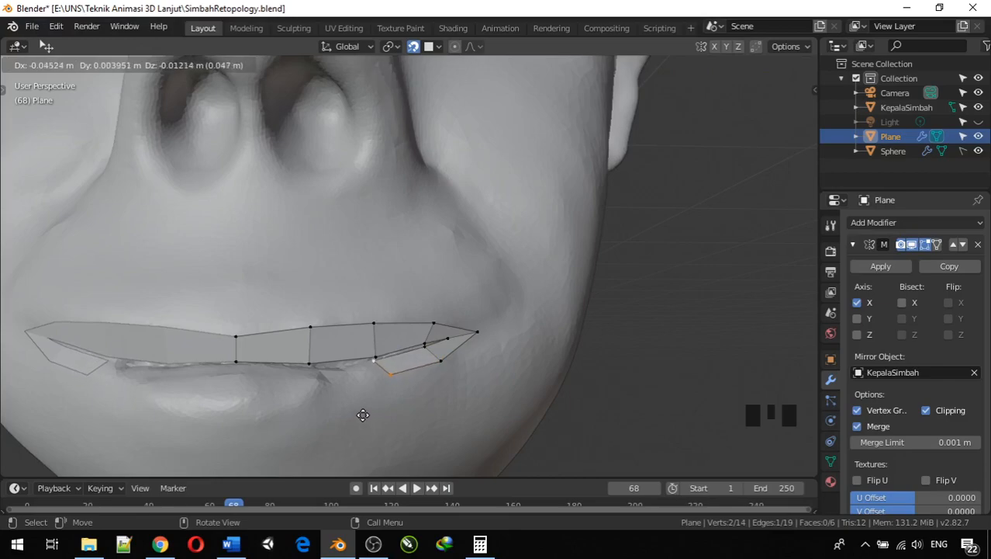
click(365, 415)
Pull the lower vertex of the lower-lip end edge downward and extrude that edge about 0.06 m along the lip towards the centre
click(395, 372)
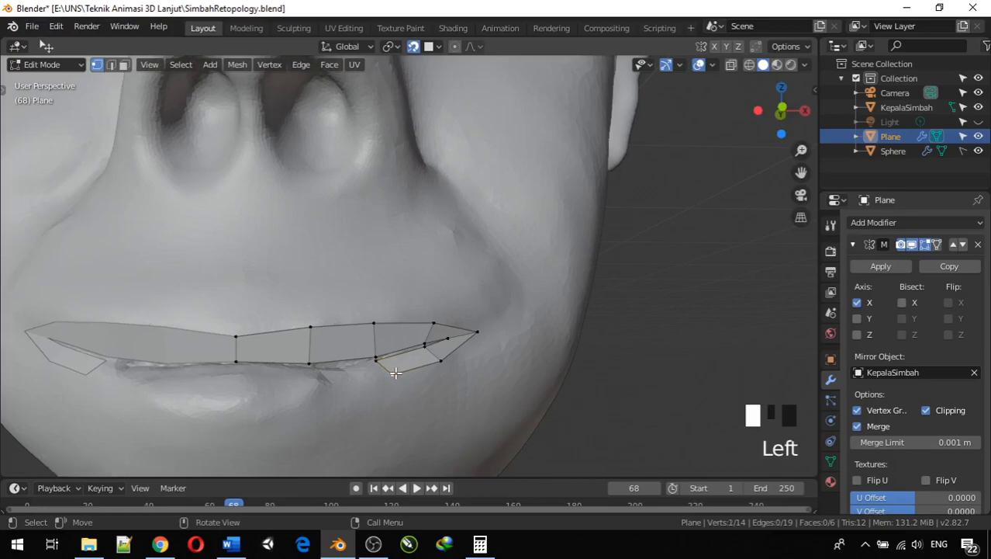
key(g)
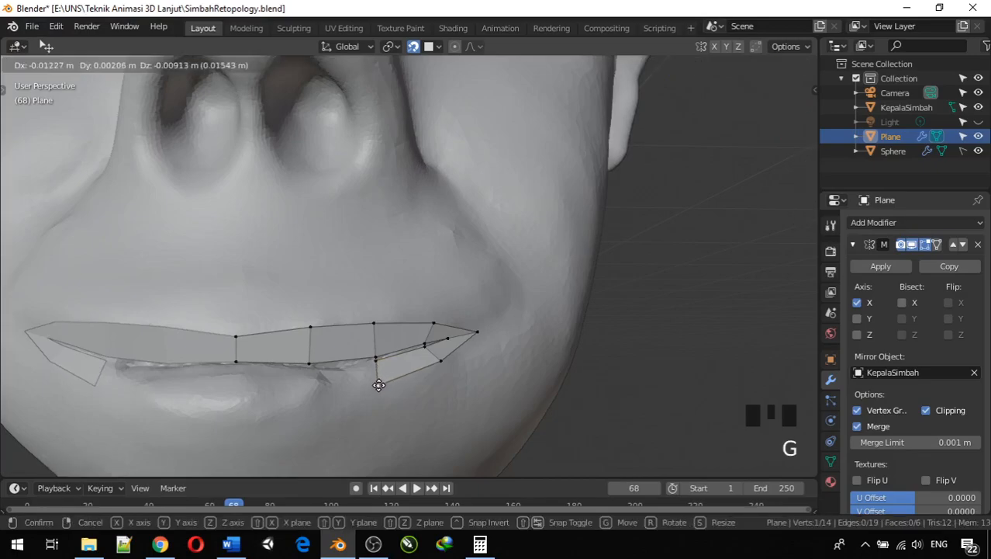
click(379, 385)
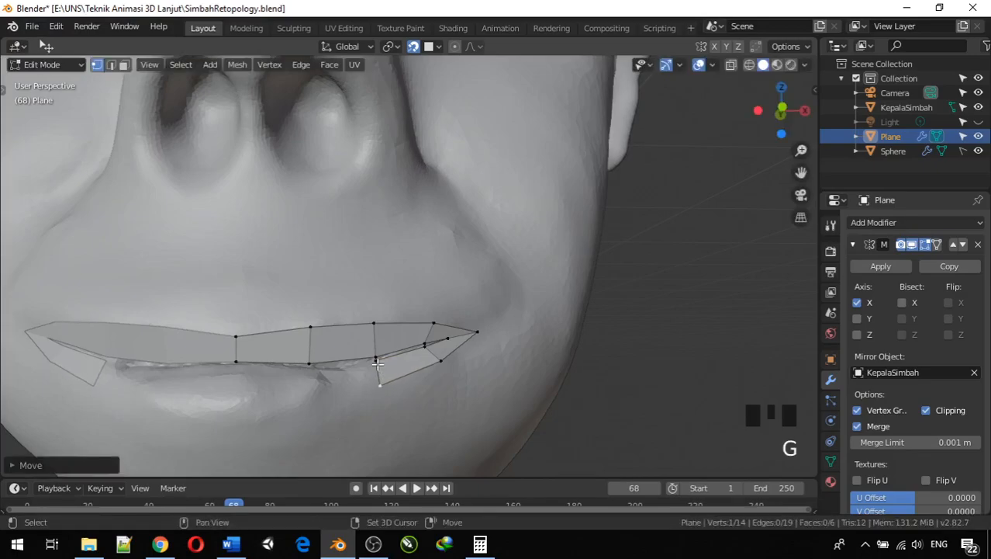
shift+click(376, 361)
key(e)
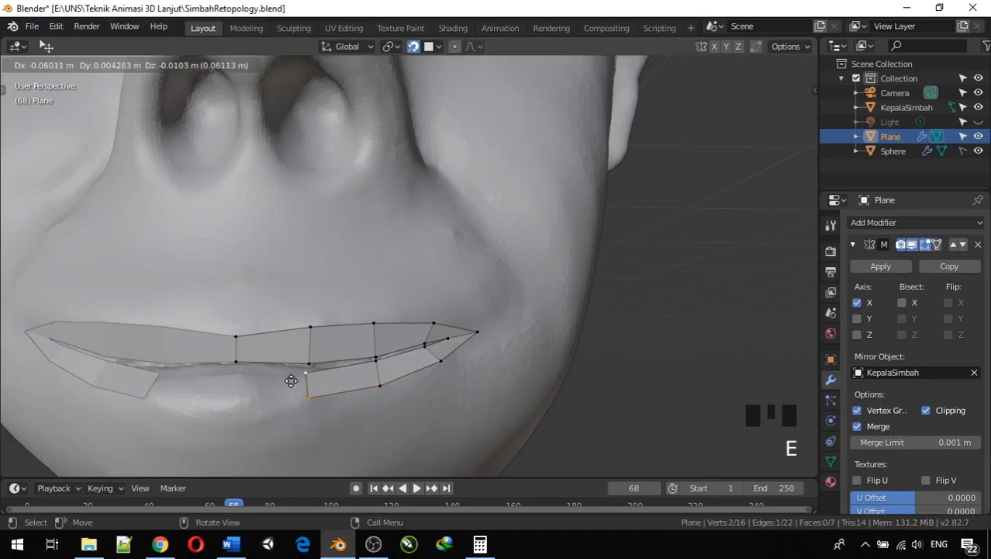
click(292, 380)
Move the new end edge's upper vertex up beneath the upper-lip column and nudge its lower vertex slightly outward
key(g)
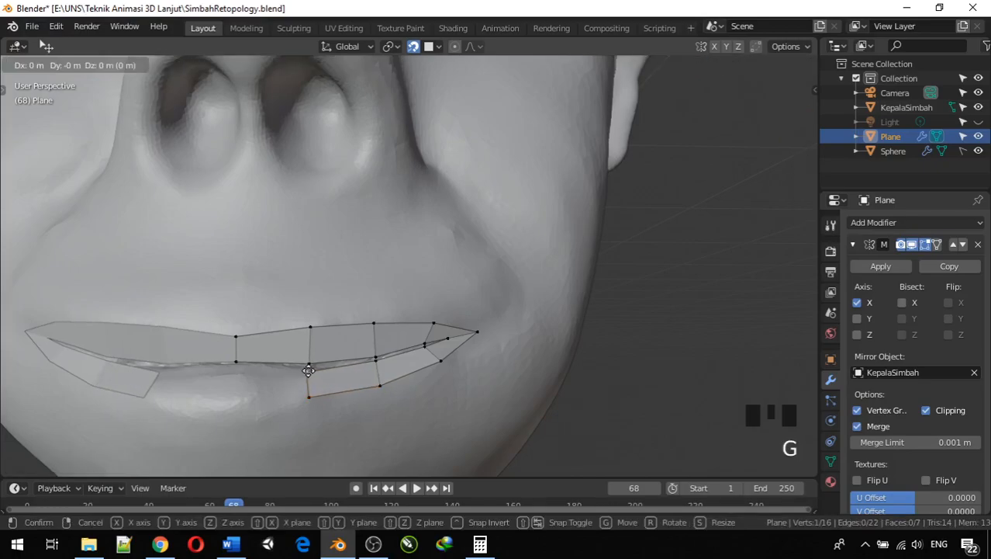
click(309, 368)
click(312, 393)
key(g)
click(313, 396)
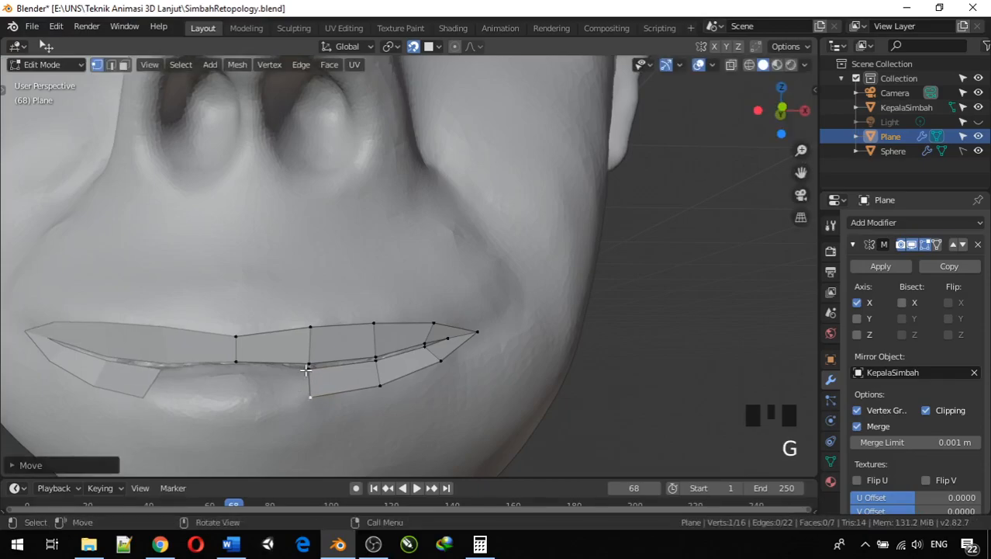
Extrude the lower-lip end edge to the mirror line, closing the quad strip at the mouth's centre
click(305, 370)
key(e)
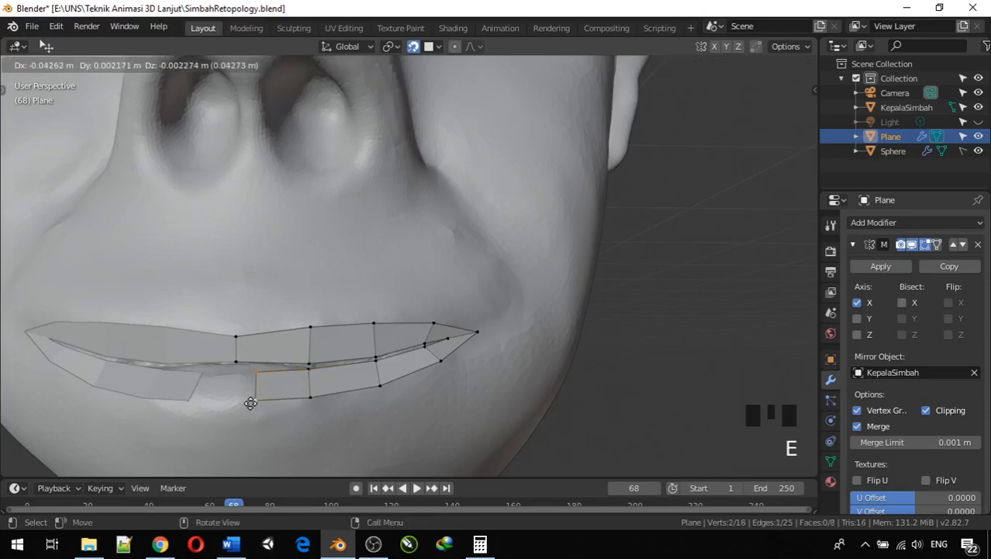
click(217, 398)
In the front view, lower the bottom centre vertex of the lower lip and shift the adjacent bottom vertex slightly down and inward
middle_drag(215, 398, 242, 396)
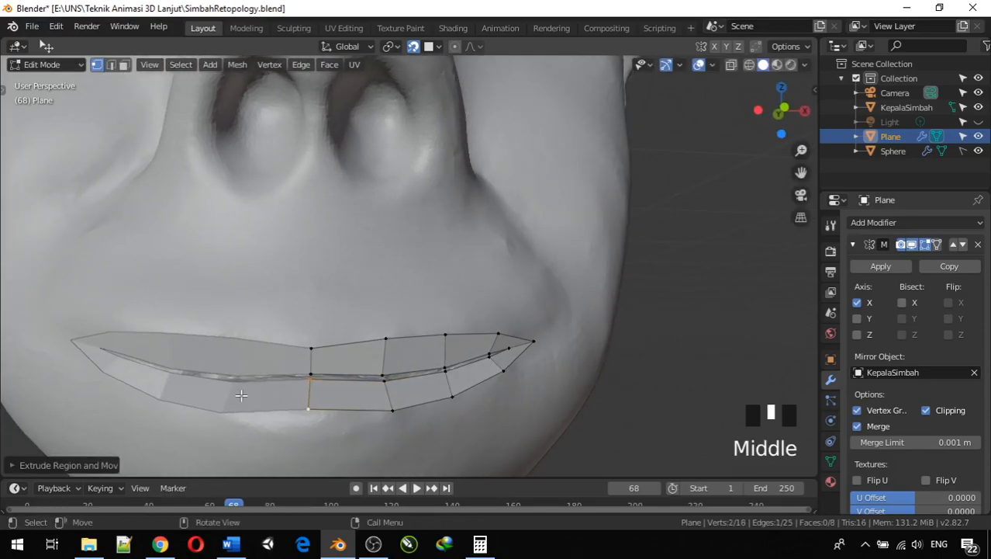
key(KP_1)
scroll(241, 396, up, 2)
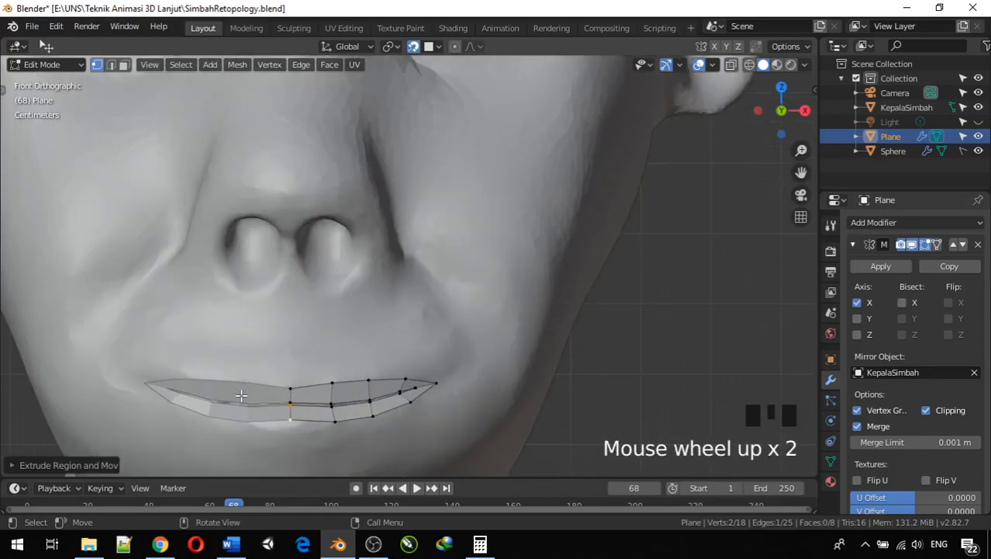
click(286, 419)
key(g)
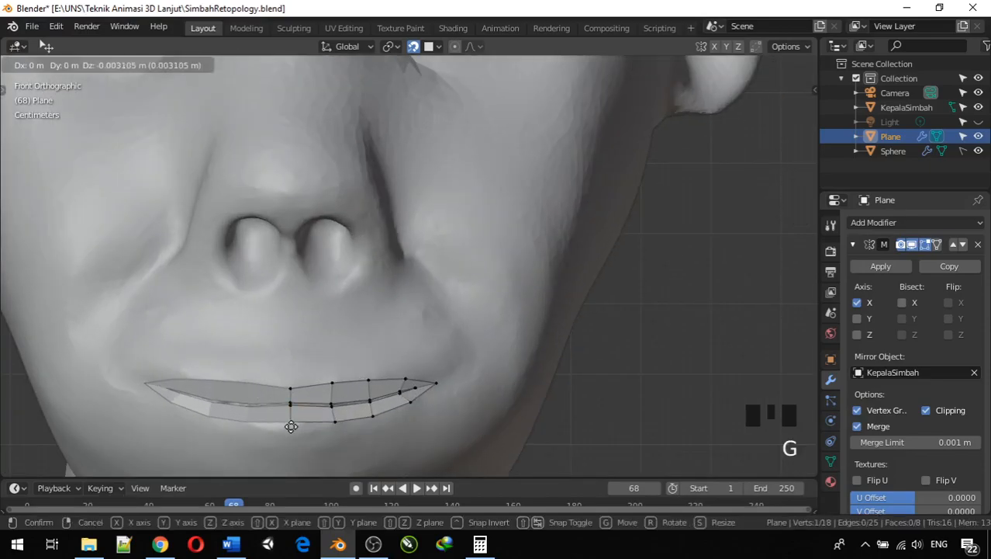
click(291, 429)
click(336, 422)
key(g)
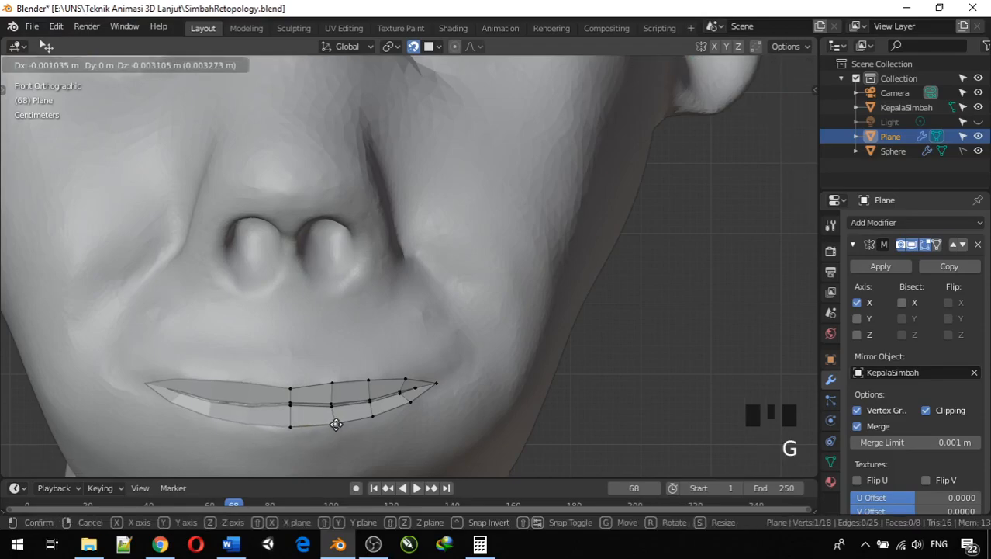
click(329, 425)
scroll(345, 418, down, 2)
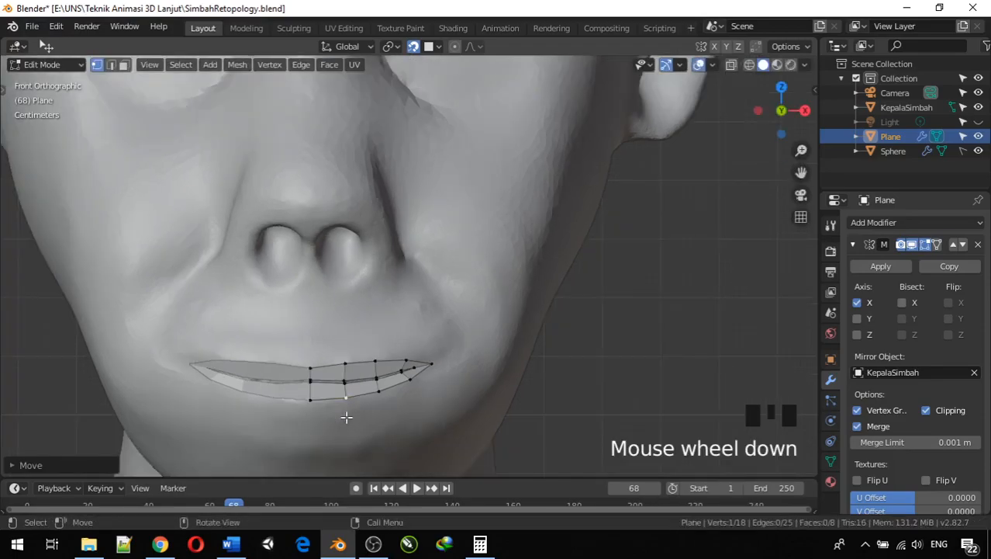
middle_drag(346, 418, 233, 414)
scroll(222, 403, down, 2)
middle_drag(276, 398, 355, 396)
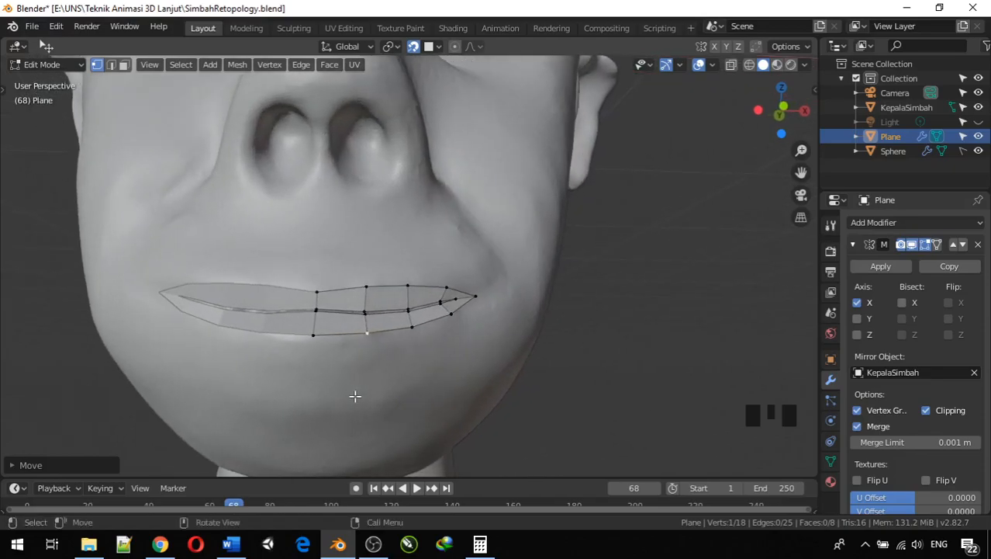
scroll(355, 396, up, 3)
scroll(349, 398, down, 2)
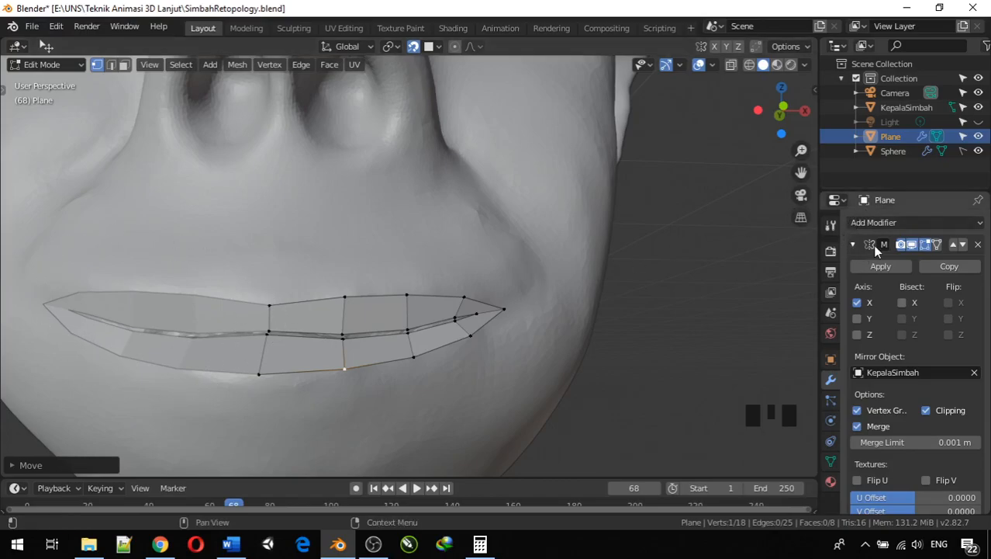
Temporarily apply the Mirror modifier to the editing cage and try selecting lip vertices on the mirrored half
click(936, 243)
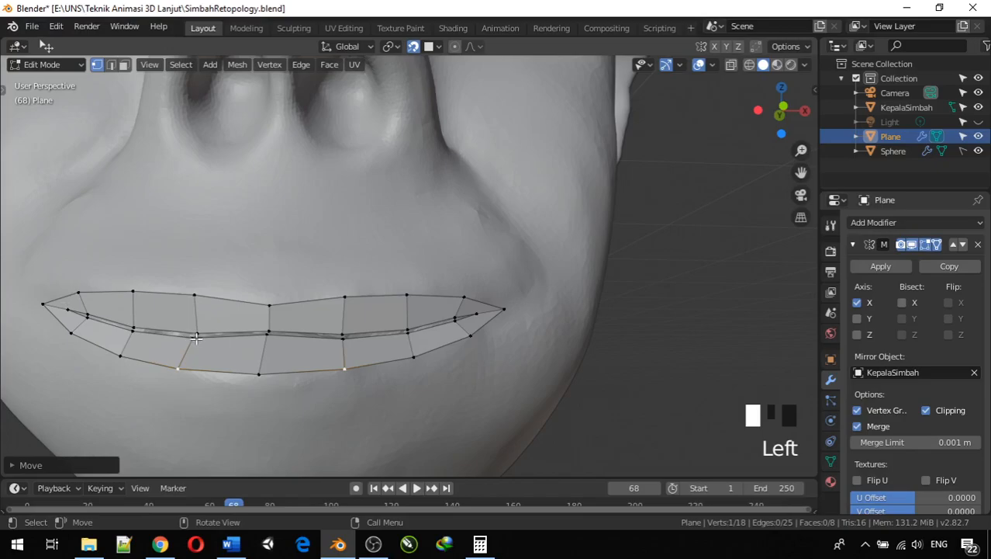
click(135, 327)
click(135, 327)
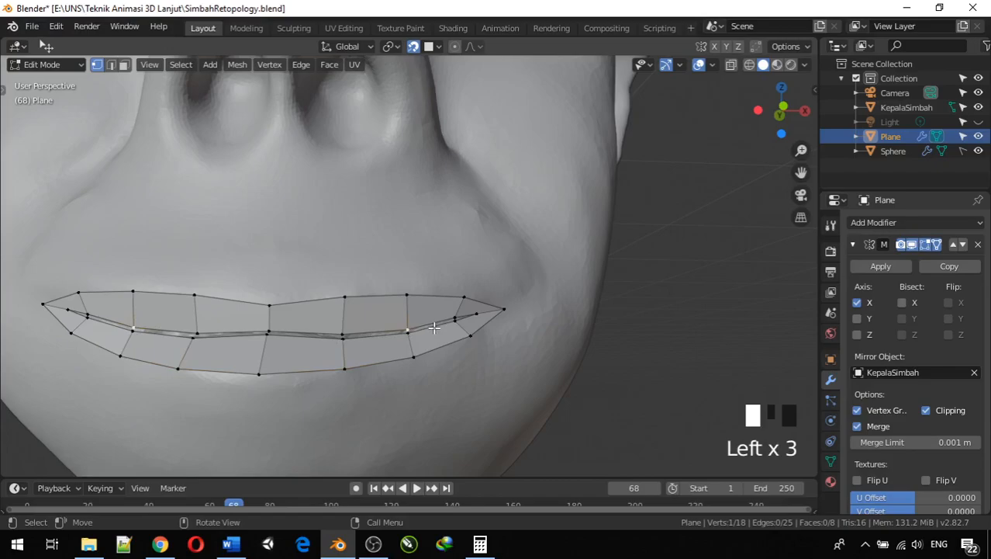
click(136, 292)
click(441, 395)
click(410, 295)
scroll(362, 309, down, 3)
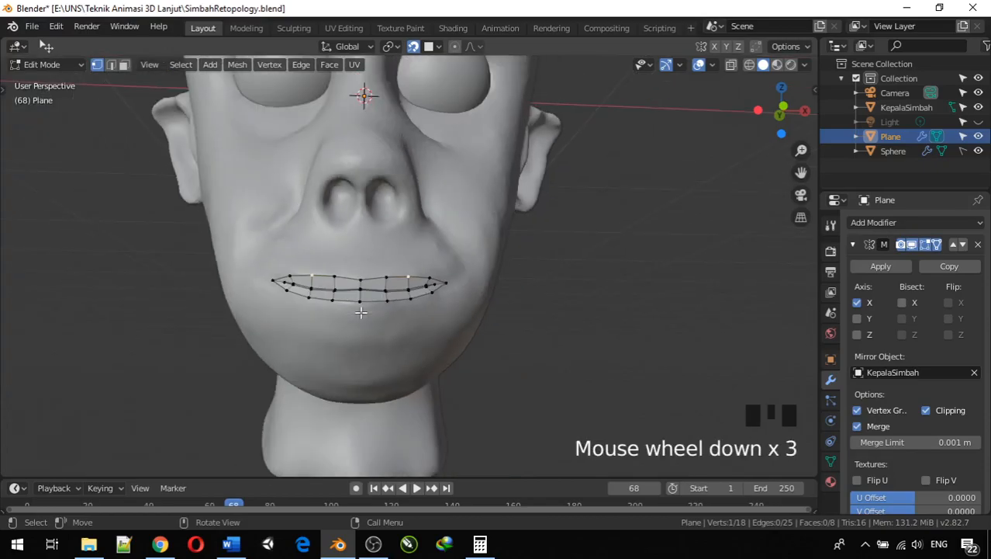
scroll(362, 311, up, 4)
scroll(374, 328, down, 1)
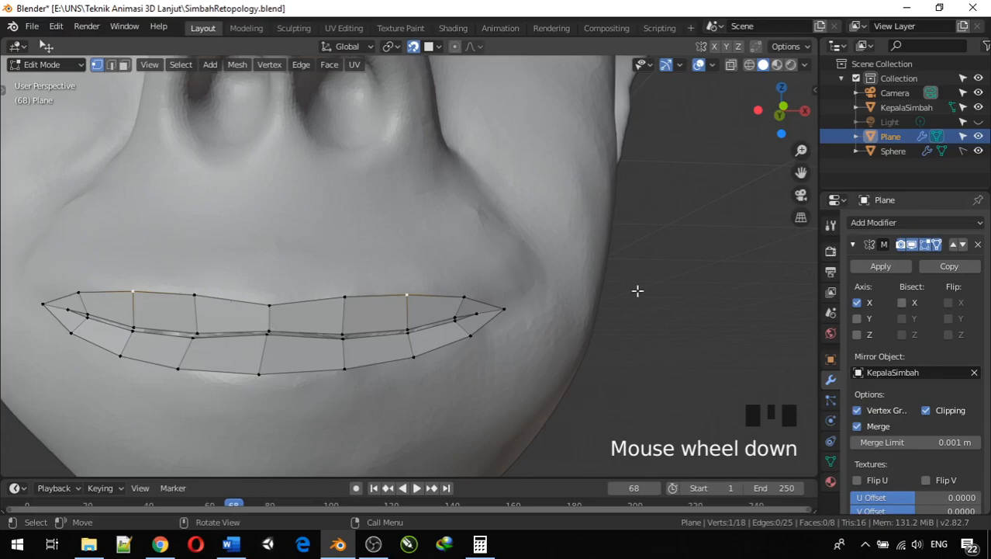
click(937, 245)
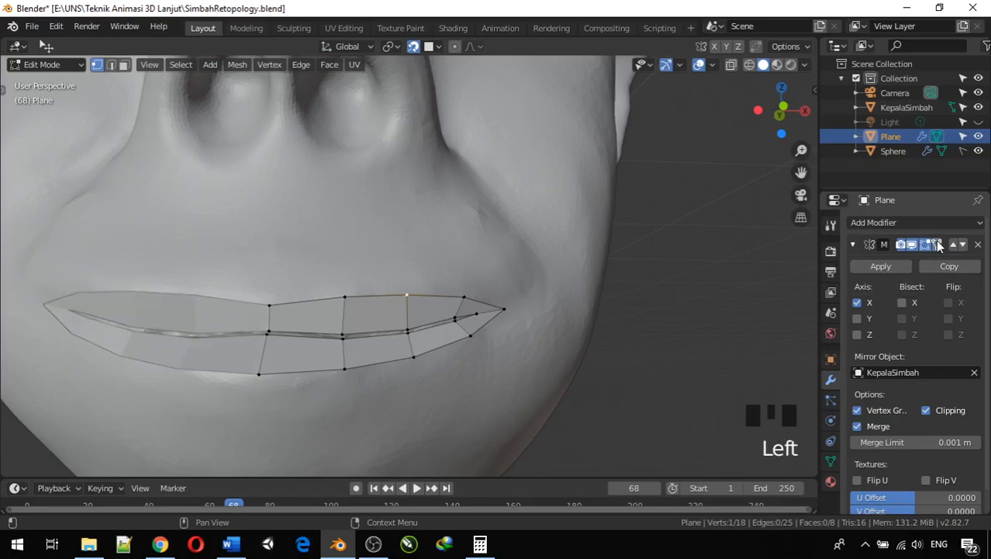
Add two evenly spaced loop cuts running lengthwise through the quad strip around the mouth
middle_drag(302, 329, 340, 366)
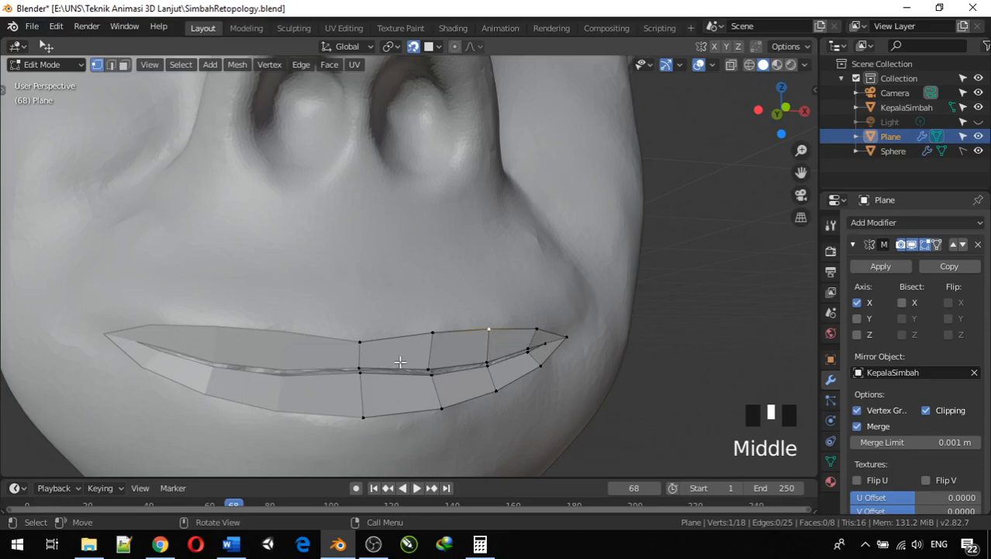
key(ctrl+r)
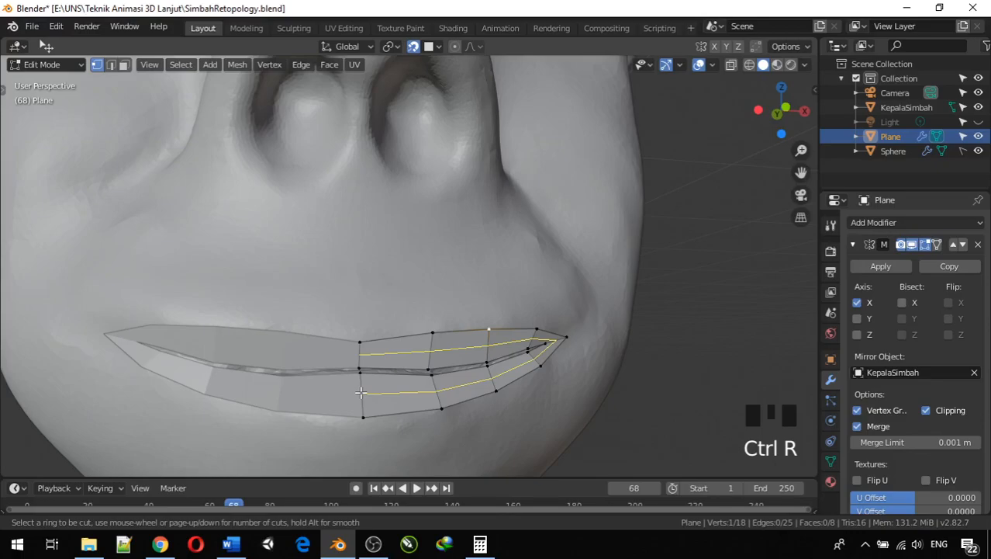
scroll(371, 392, up, 1)
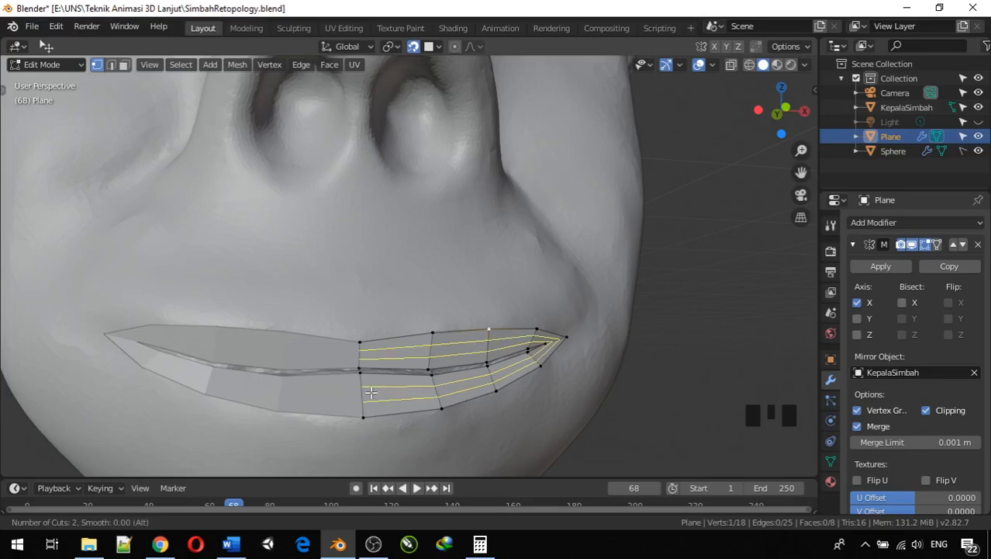
click(371, 392)
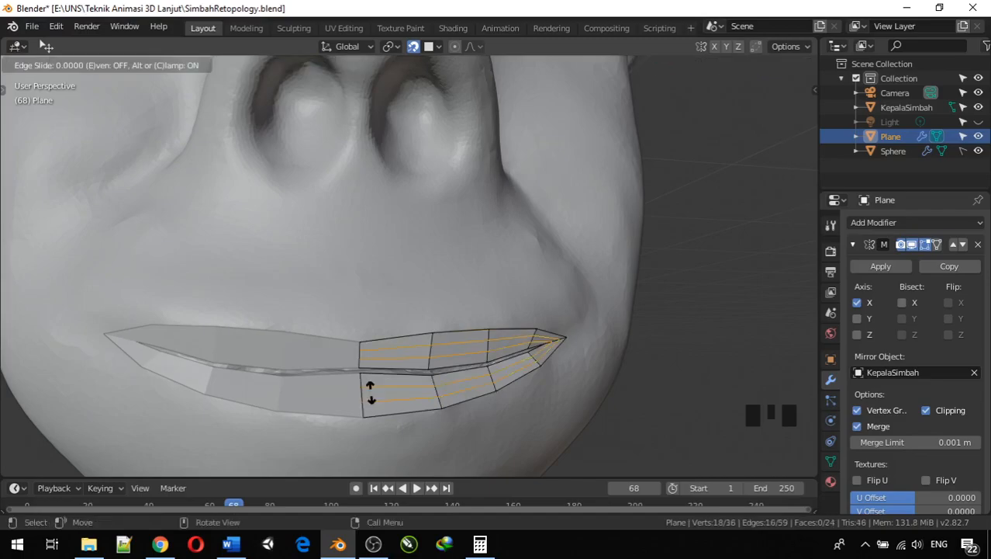
click(446, 390)
mouse_move(495, 401)
middle_down()
mouse_move(461, 387)
mouse_move(496, 403)
middle_up()
scroll(467, 391, down, 3)
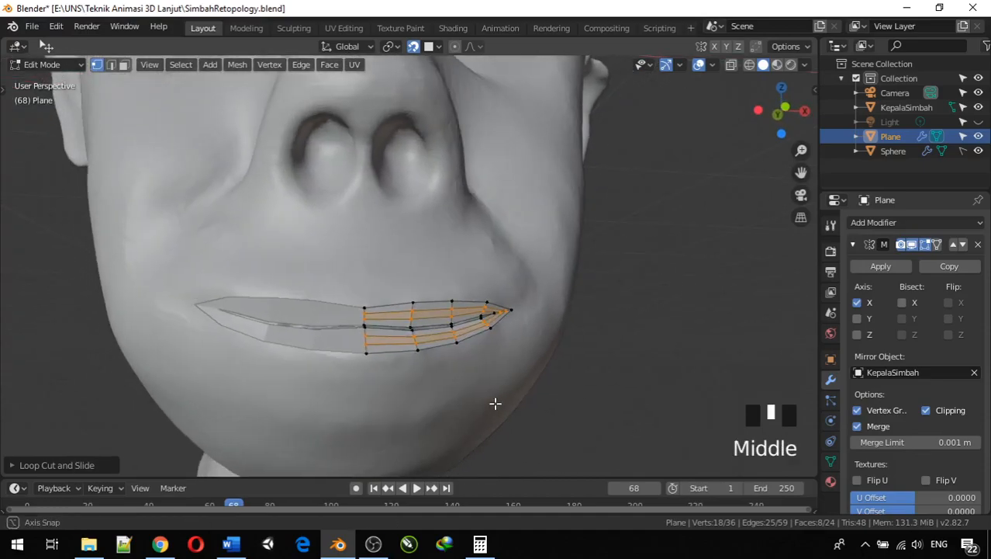
click(454, 46)
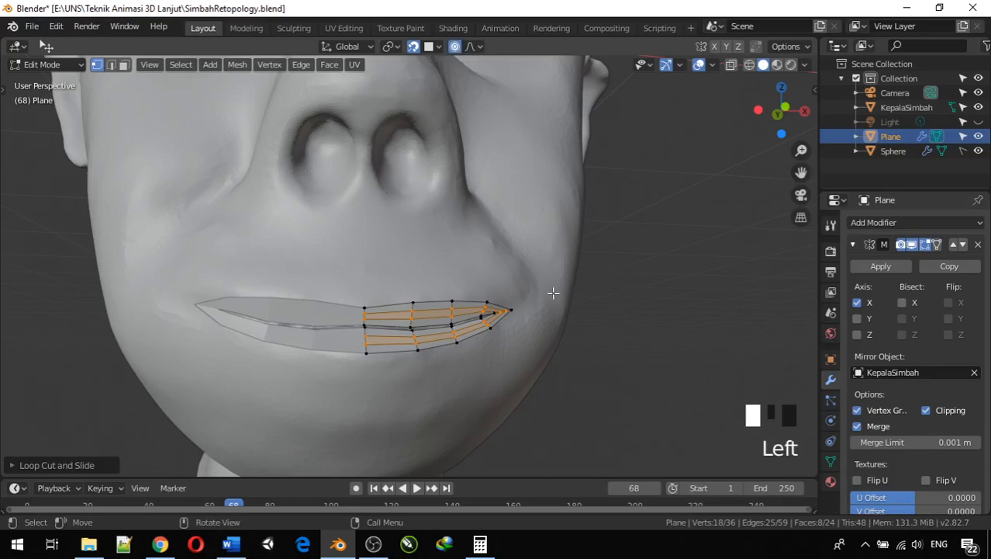
click(454, 46)
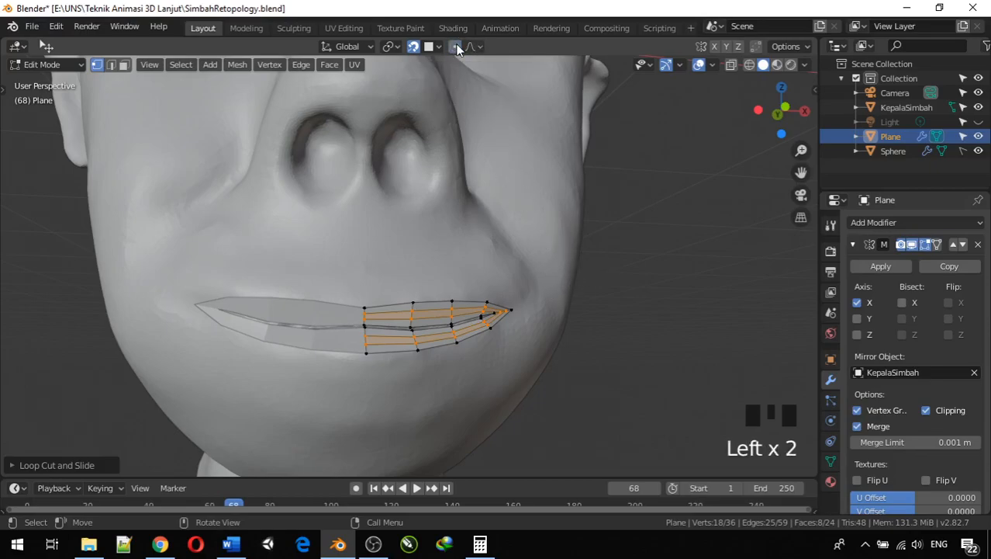
Select the lower-lip vertex one column from the centre on the new loop nearest the mouth opening and enable Proportional Editing
click(409, 317)
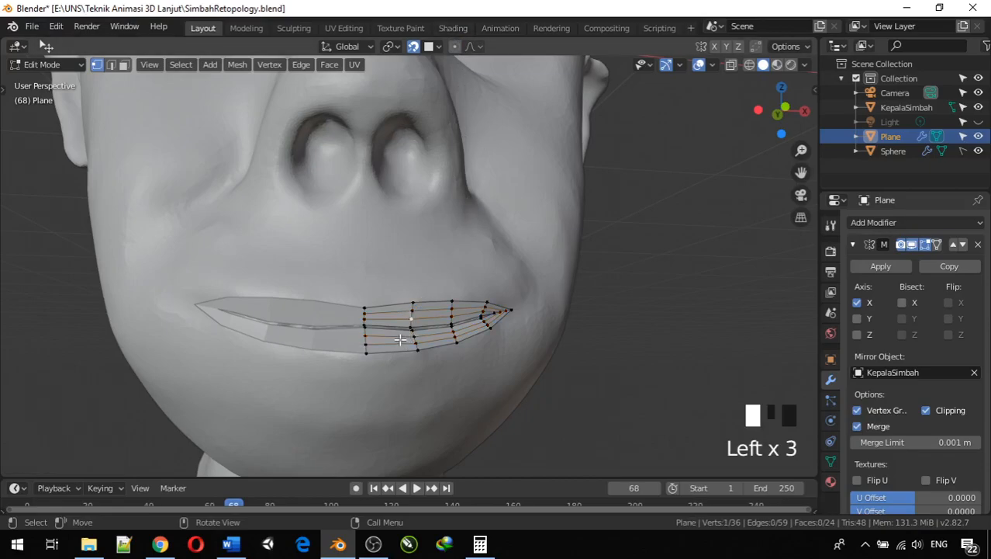
scroll(401, 339, up, 2)
scroll(415, 377, down, 1)
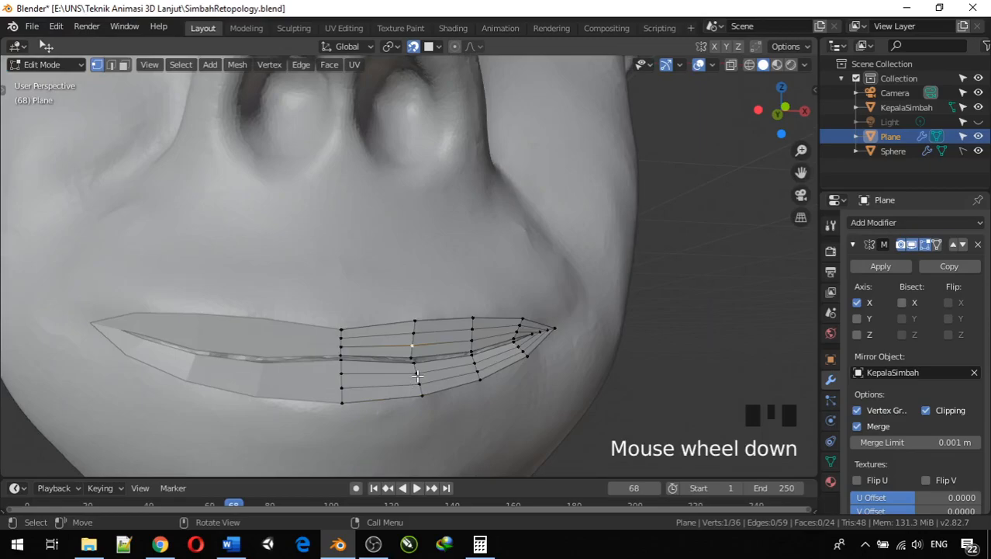
click(417, 375)
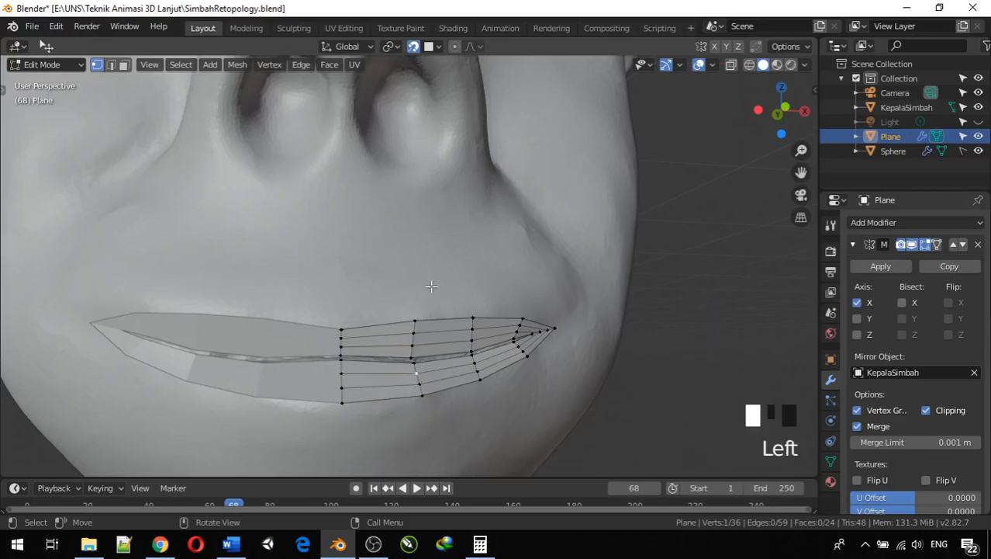
click(453, 48)
Examine the subdivided lip mesh from several angles against the sculpted head
middle_drag(432, 368, 411, 371)
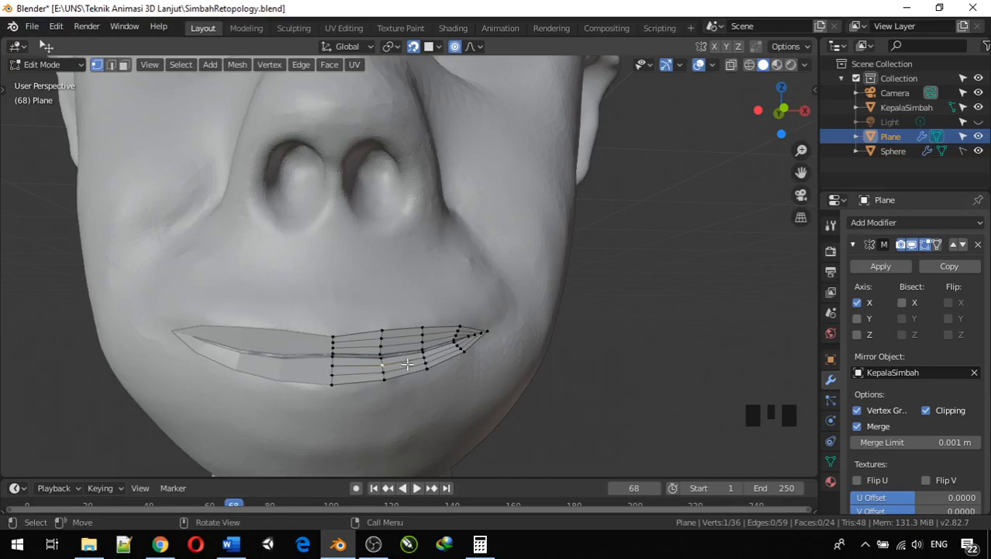
scroll(405, 353, down, 1)
scroll(396, 354, up, 2)
scroll(391, 356, down, 1)
middle_drag(373, 382, 354, 378)
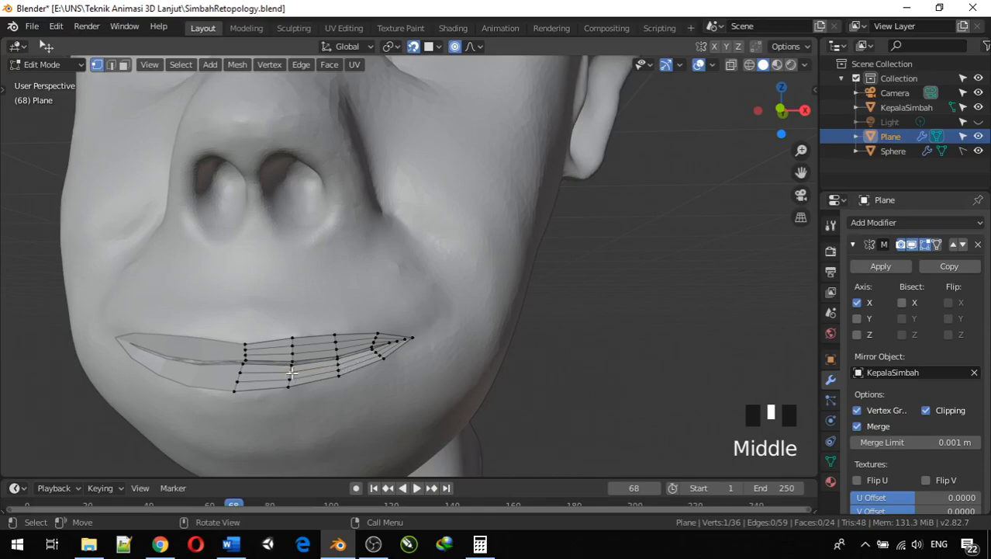
middle_drag(256, 378, 246, 390)
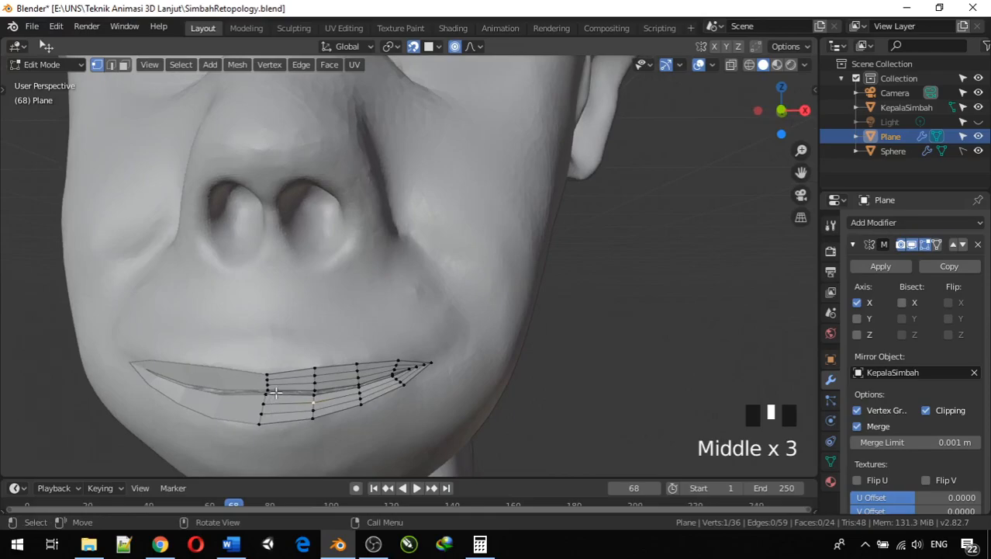
click(455, 47)
middle_drag(306, 418, 328, 410)
scroll(395, 403, up, 2)
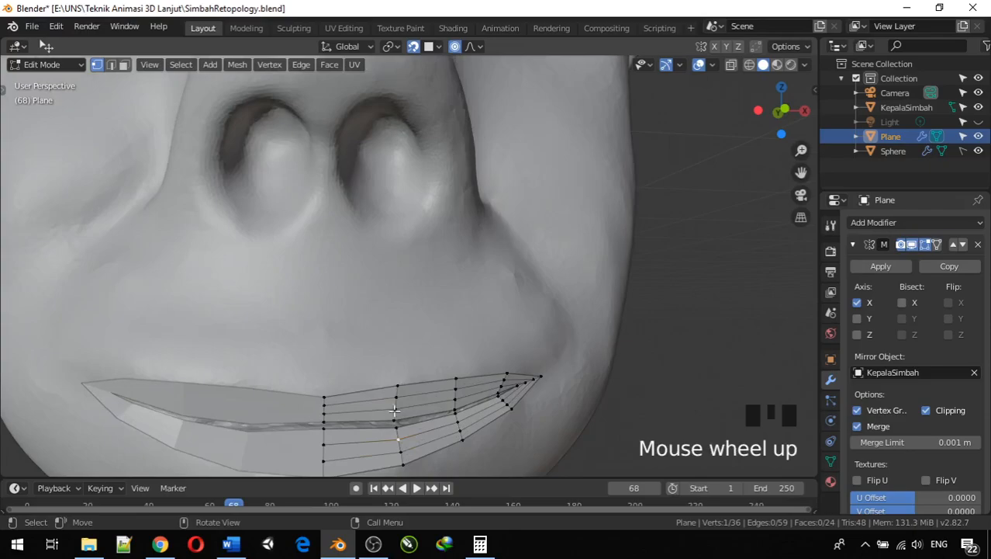
Move the lower-lip vertex one column from the centre slightly towards the centreline with a proportional size of 0.08
click(396, 440)
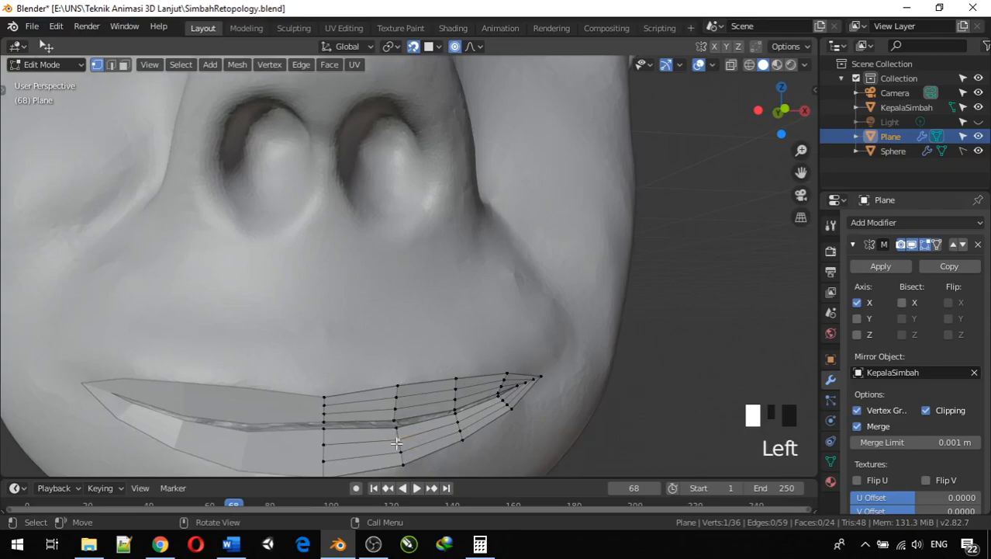
click(454, 46)
scroll(388, 433, down, 1)
key(g)
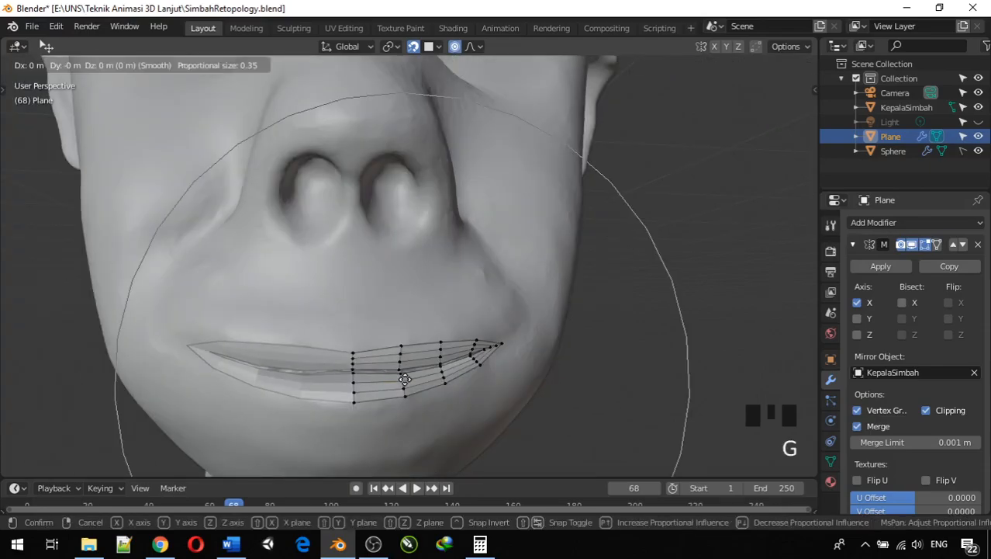
scroll(405, 379, up, 6)
scroll(405, 379, up, 7)
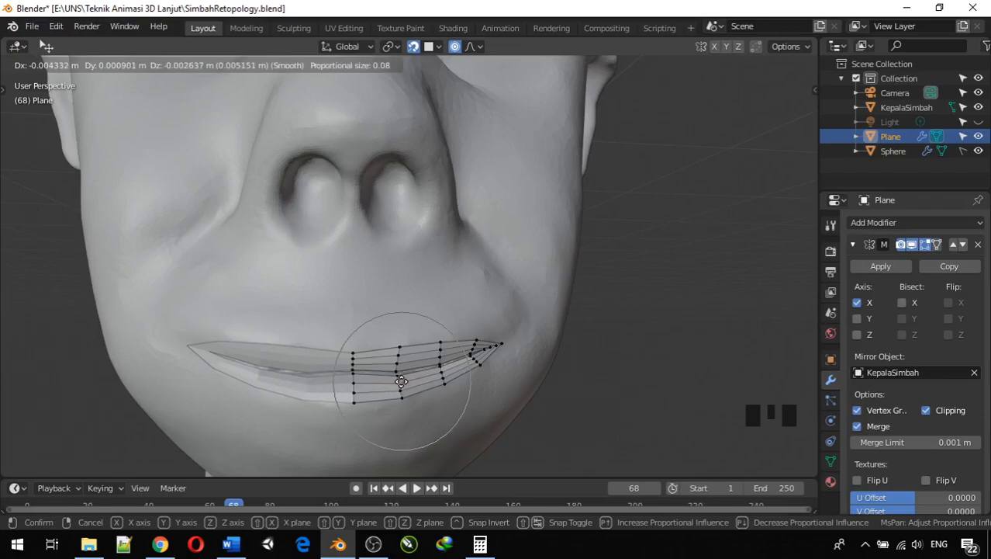
click(402, 380)
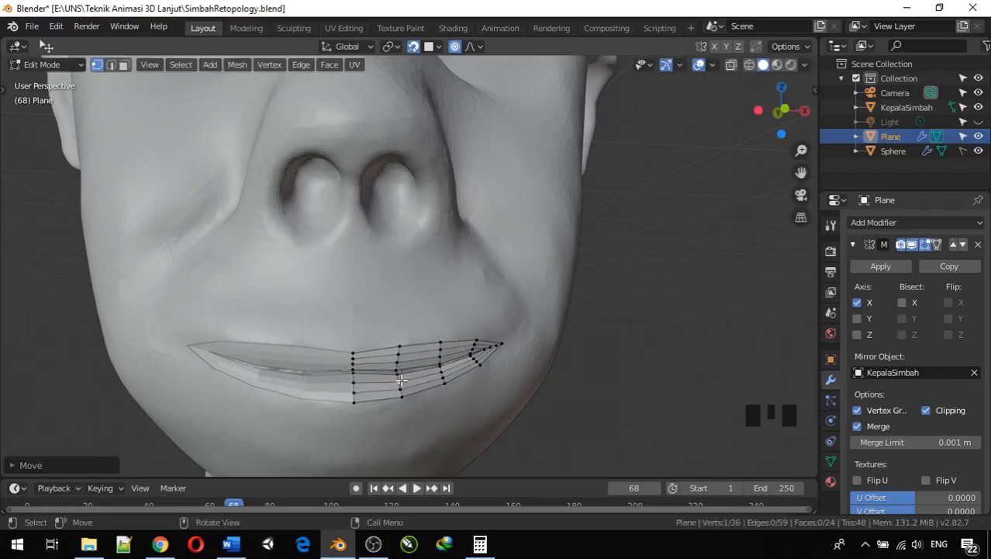
Deselect all vertices and examine the adjusted lip mesh from the side and front
middle_drag(425, 387, 317, 396)
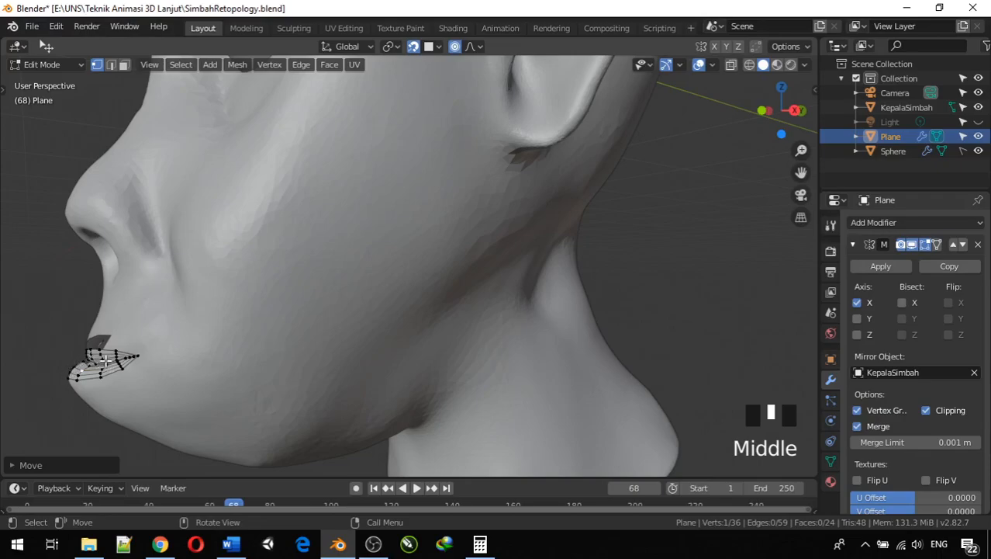
middle_drag(101, 361, 201, 353)
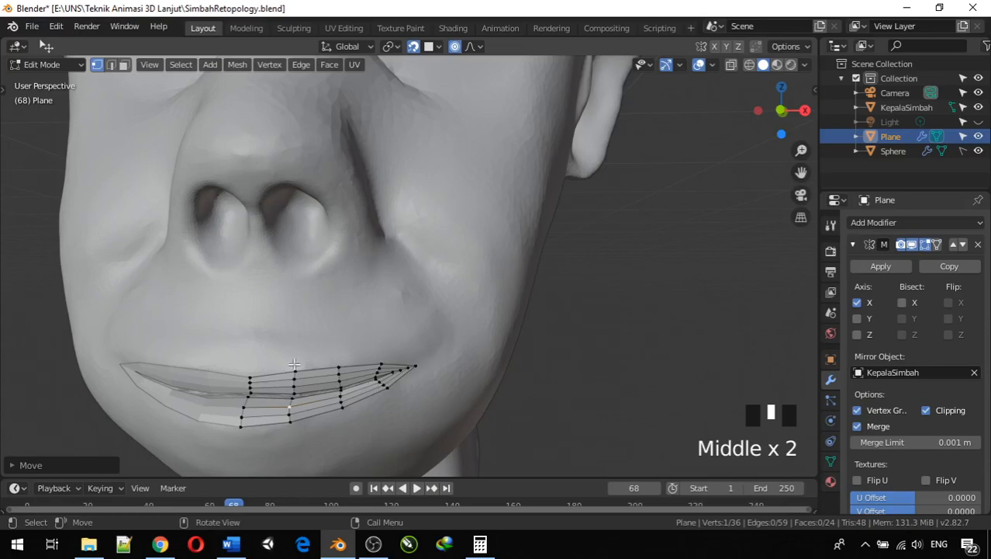
click(471, 46)
double_click(658, 312)
middle_drag(536, 399, 458, 378)
scroll(519, 394, down, 2)
middle_drag(382, 358, 380, 318)
scroll(380, 318, up, 3)
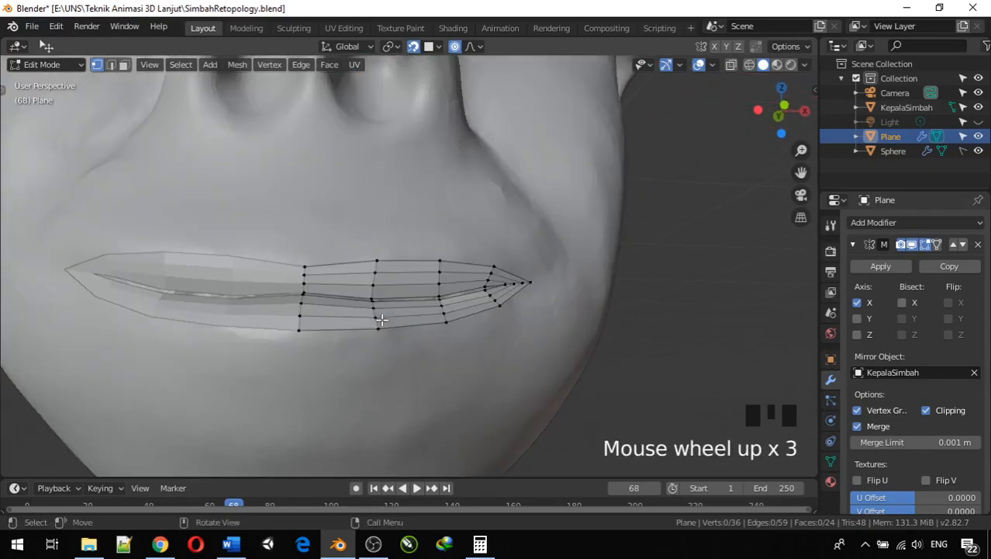
Extrude the centreline vertex on the lower lip's outer edge twice down the chin, about 0.03 m each time
click(299, 332)
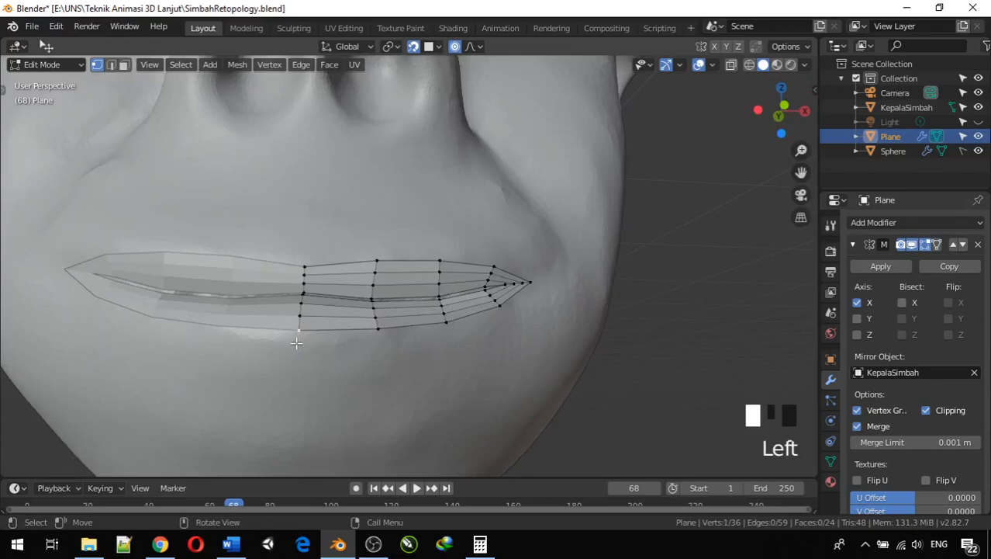
key(e)
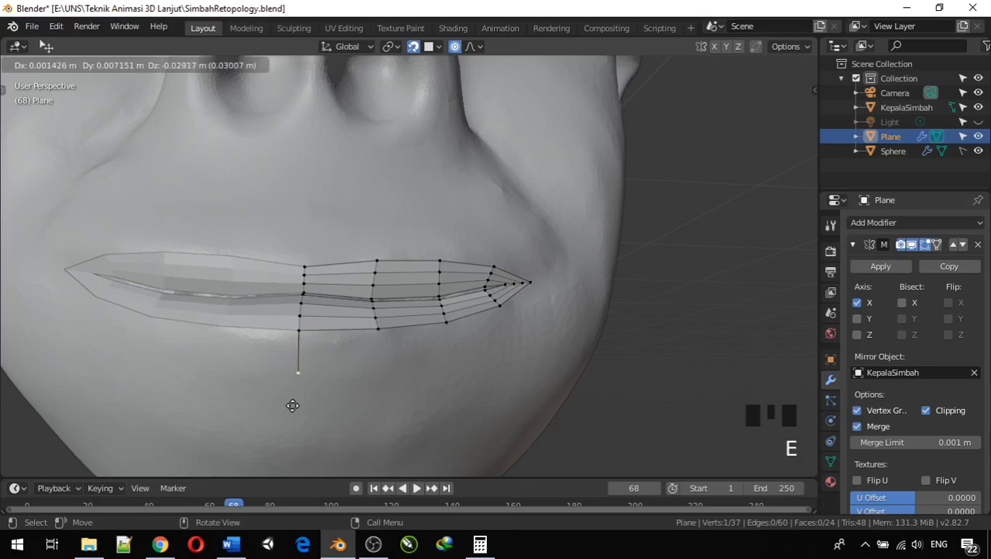
click(295, 402)
key(e)
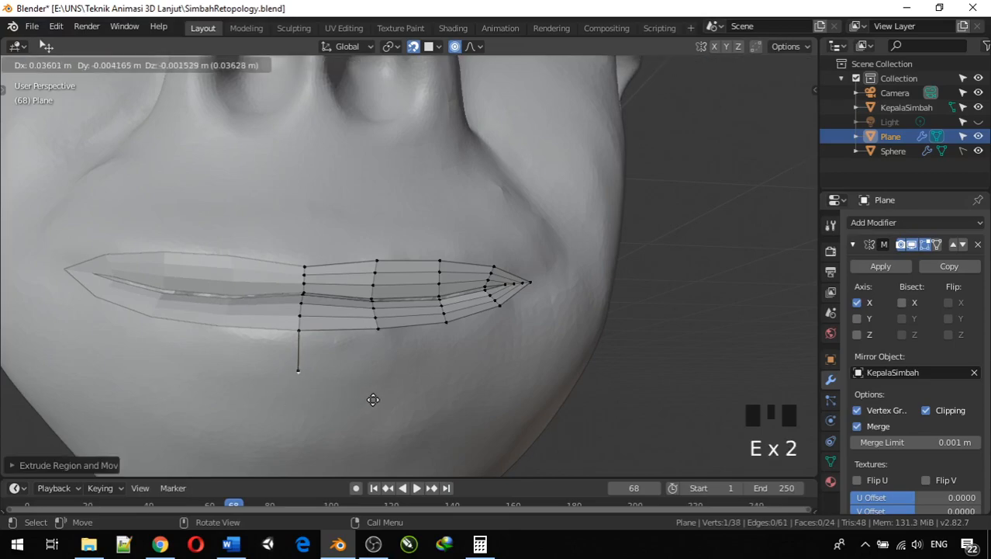
click(370, 440)
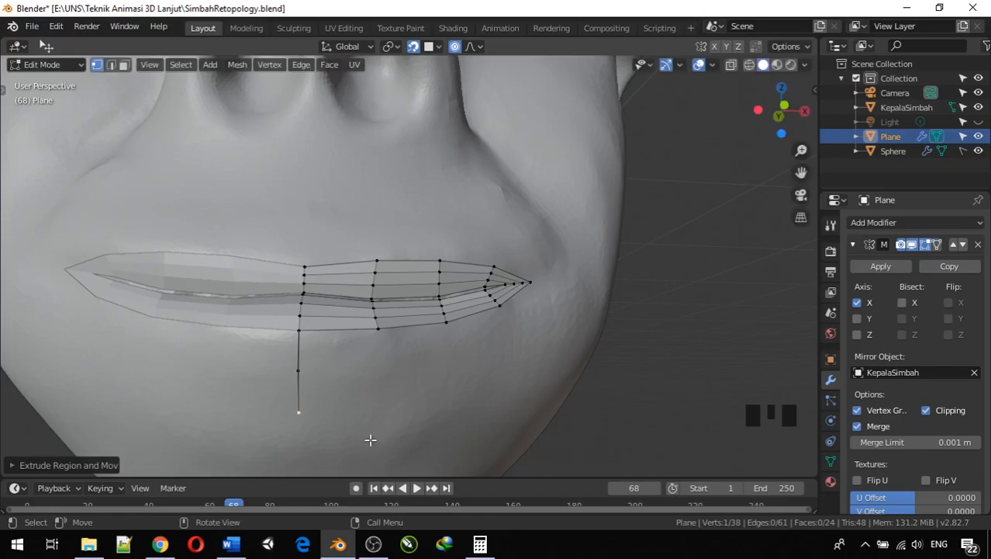
Extrude the adjacent outer-edge vertex of the lower lip twice down the chin, about 0.03 m each time
click(302, 371)
click(380, 343)
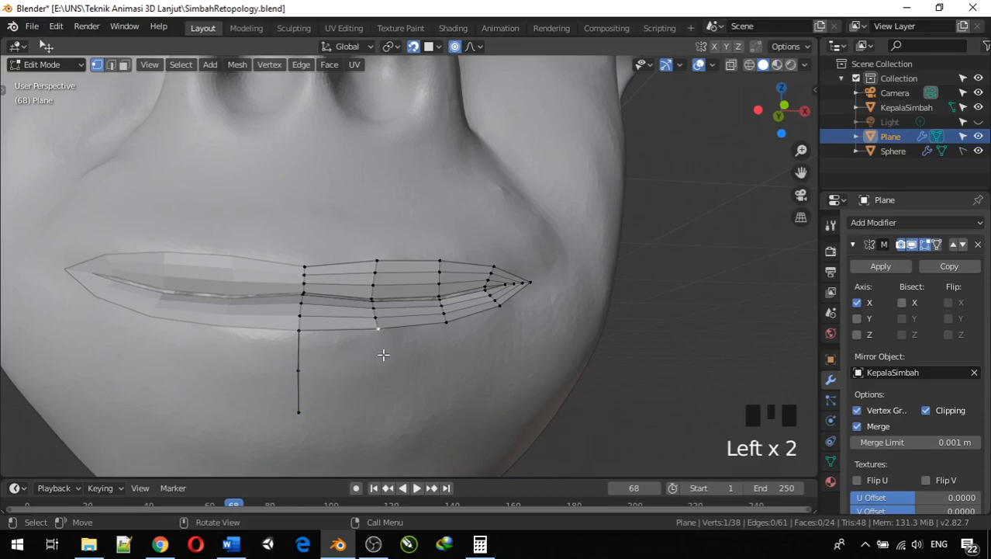
key(e)
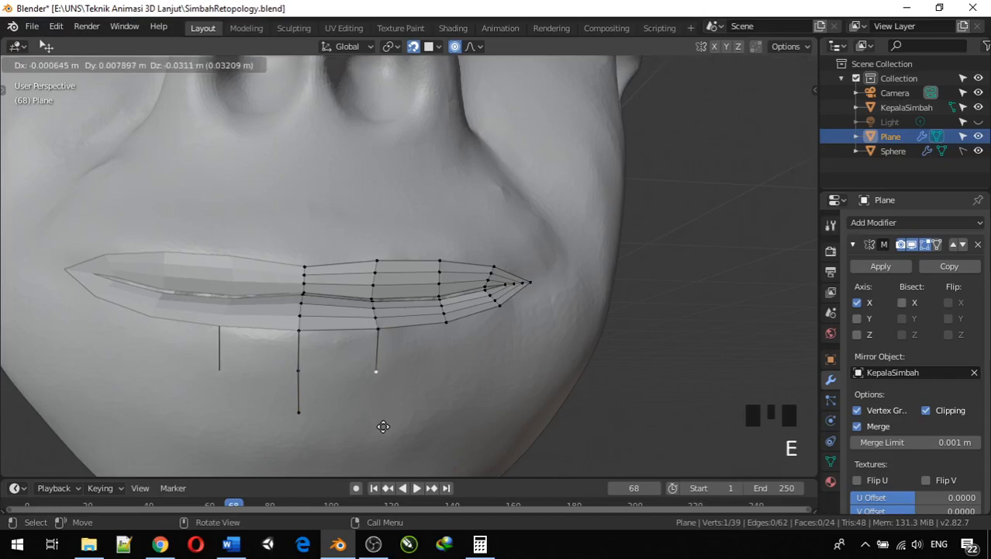
click(383, 426)
key(e)
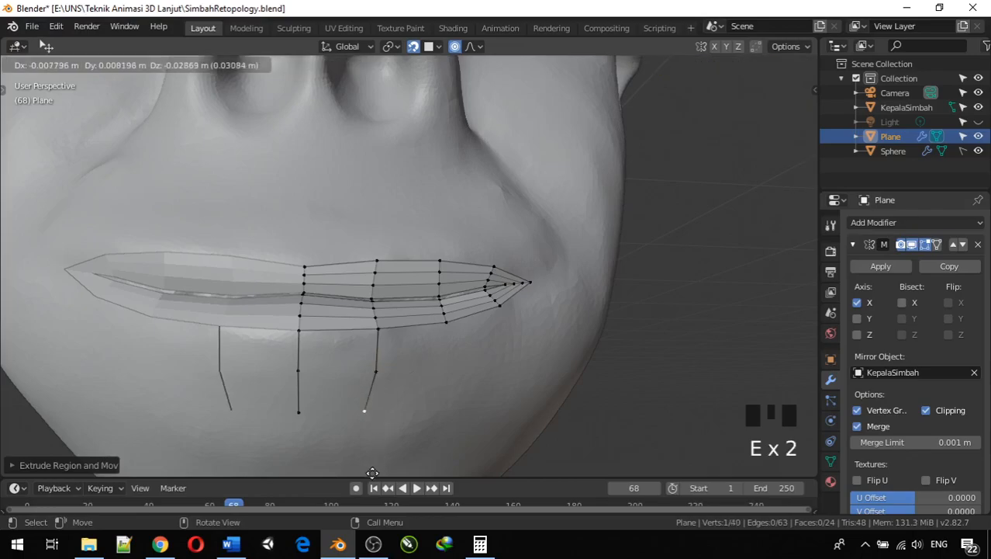
click(373, 473)
In front view, move the lowest vertex of the second chin column outward, away from the centreline
key(KP_1)
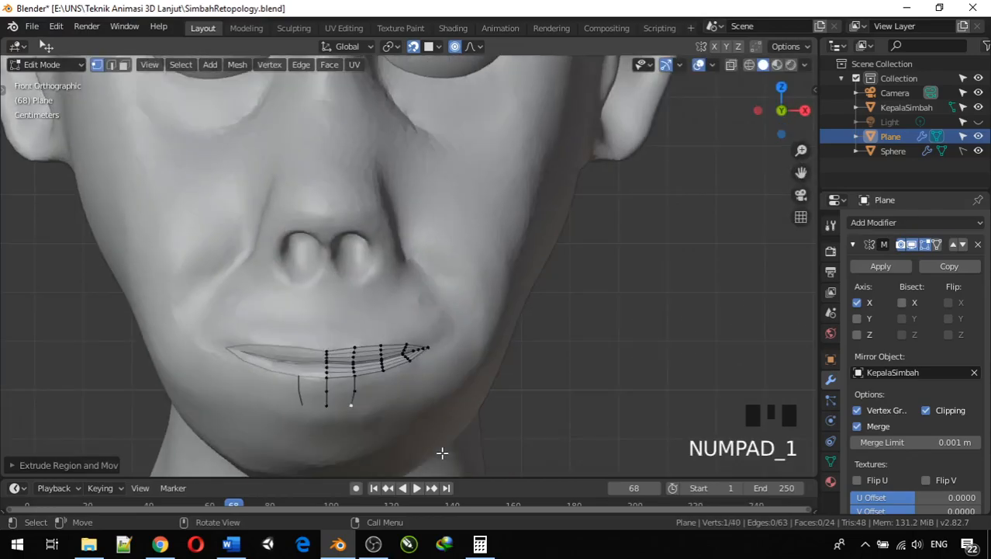
scroll(442, 452, up, 2)
scroll(438, 450, down, 1)
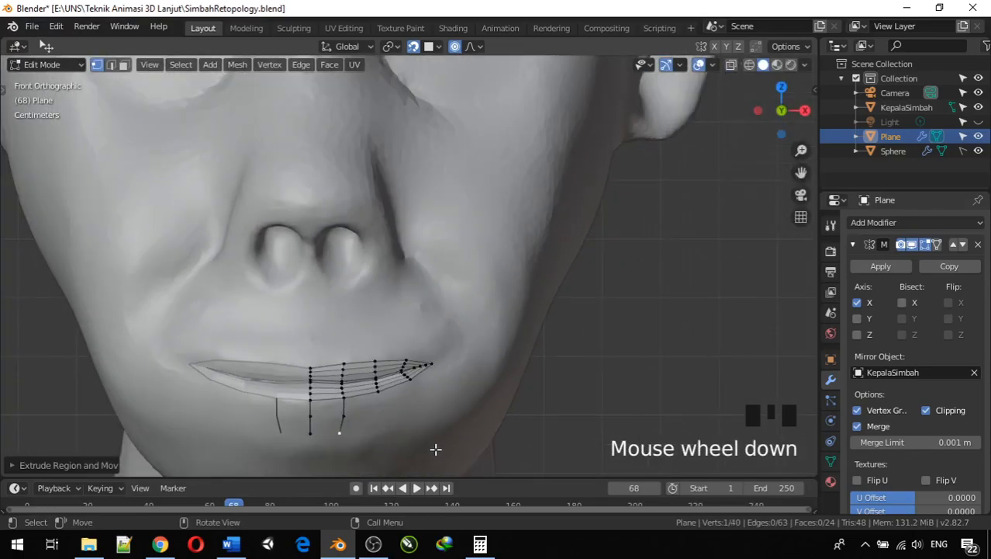
key(g)
click(349, 435)
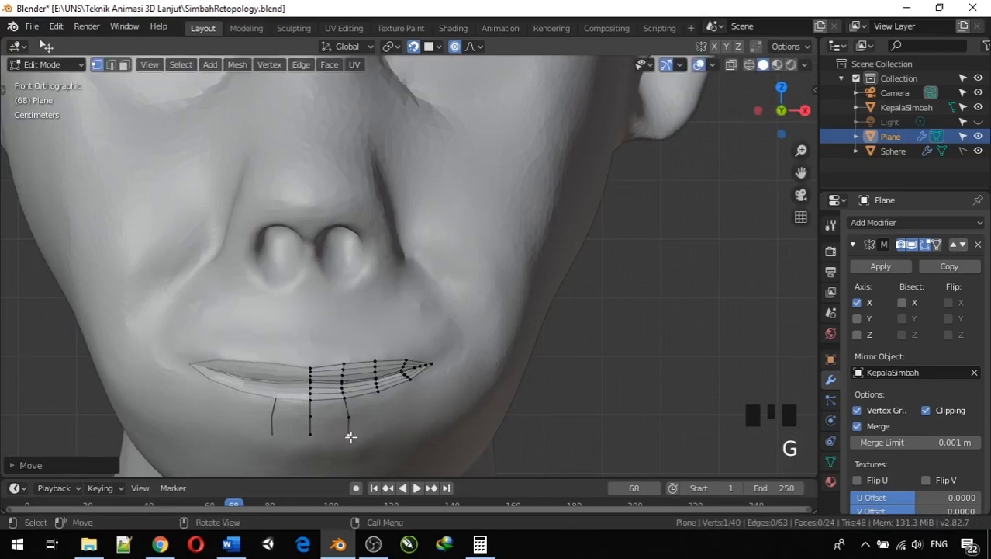
Disable Proportional Editing and reposition both vertices of the second chin column into a straight vertical line
click(455, 46)
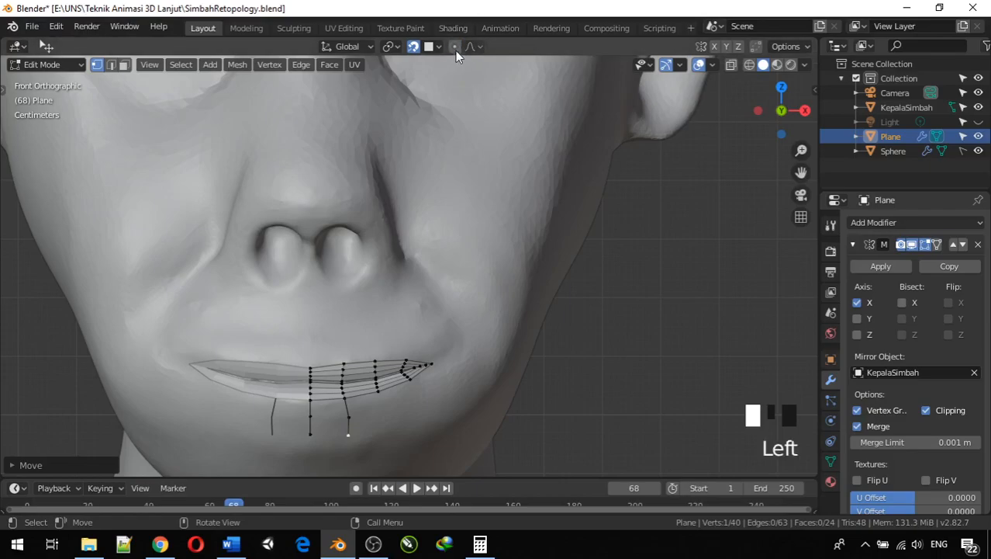
click(348, 417)
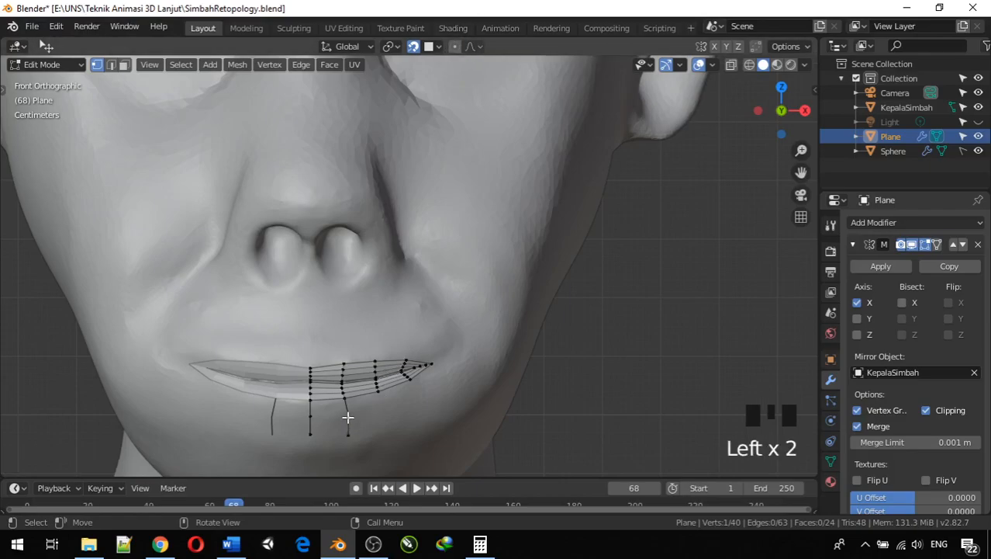
key(g)
click(344, 417)
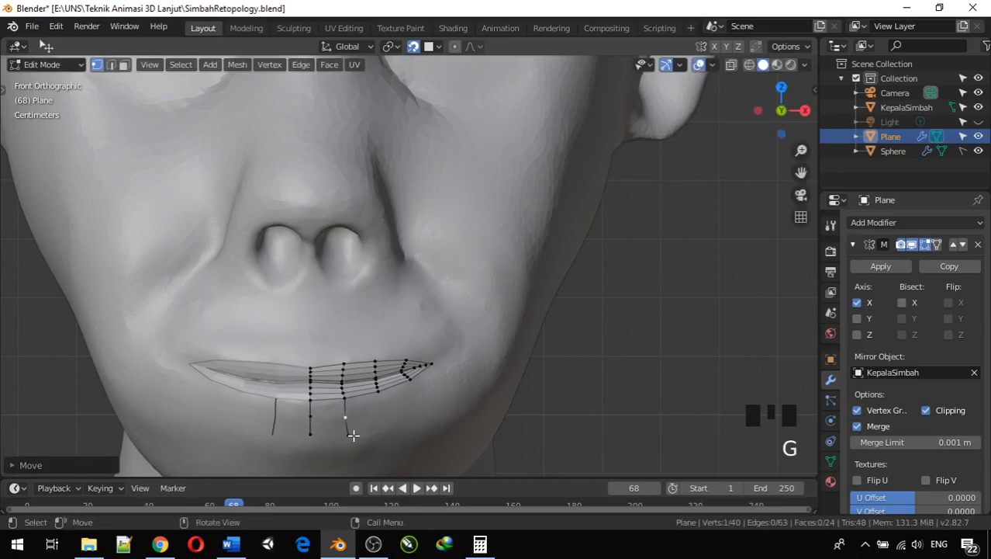
key(g)
click(349, 440)
Move the two extruded vertices of the centreline chin column slightly downward
click(310, 433)
key(g)
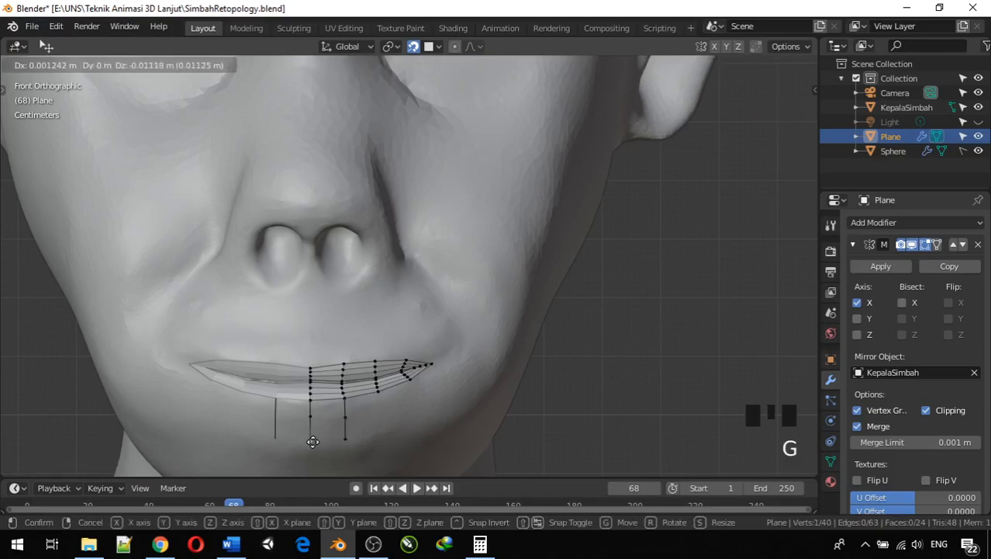
click(313, 441)
key(g)
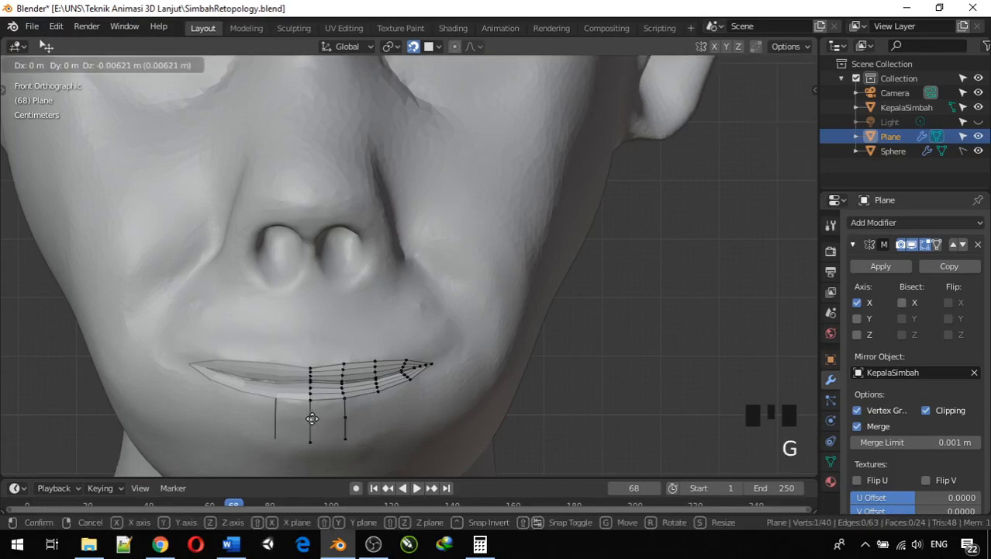
click(312, 415)
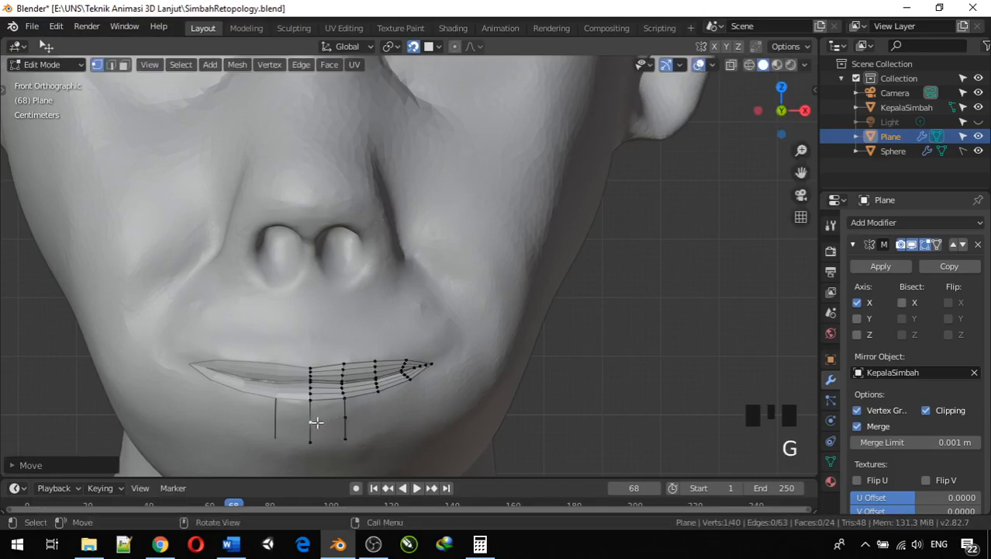
Fill the two stacked quad faces between the centreline column and the second column below the lower lip
click(313, 422)
shift+click(313, 423)
click(312, 401)
shift+click(311, 424)
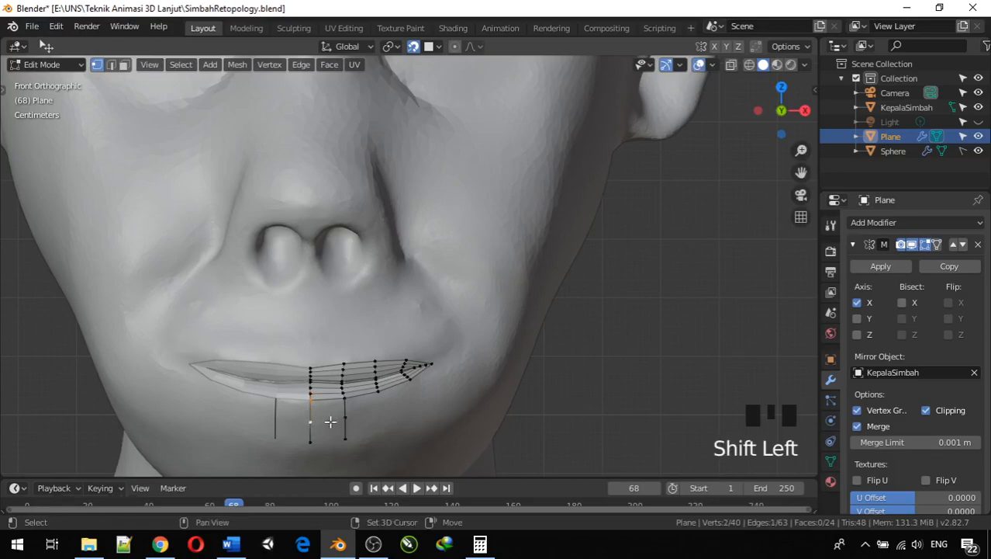
shift+click(344, 418)
shift+click(344, 399)
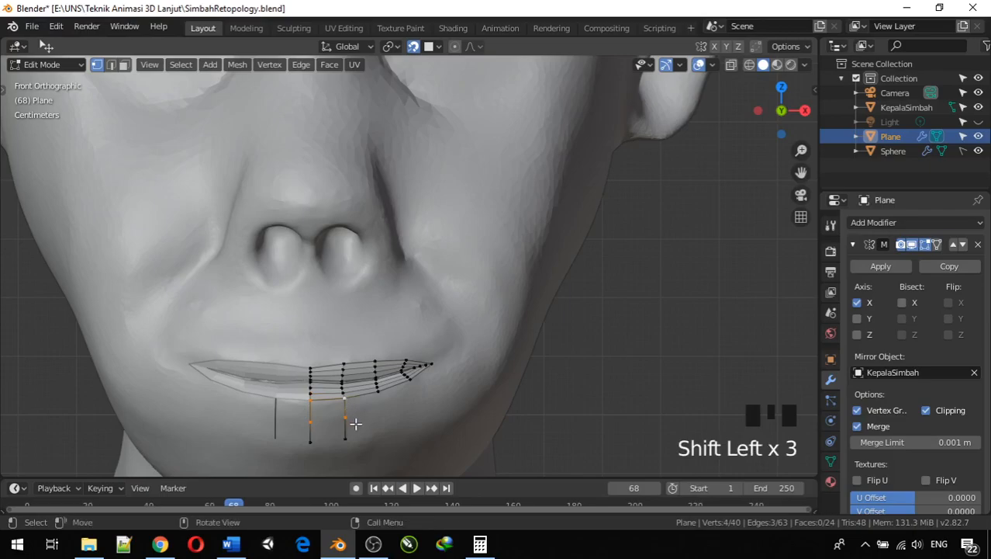
key(f)
click(343, 419)
shift+click(310, 423)
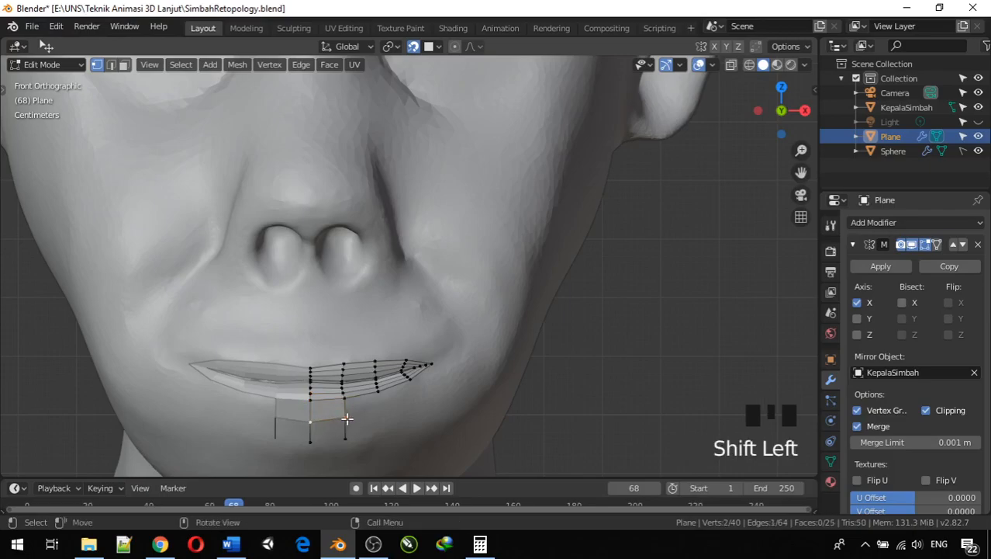
key(f)
Extrude the second column's middle vertex three times along the lower lip, curving outward and up past the mouth corner
click(348, 418)
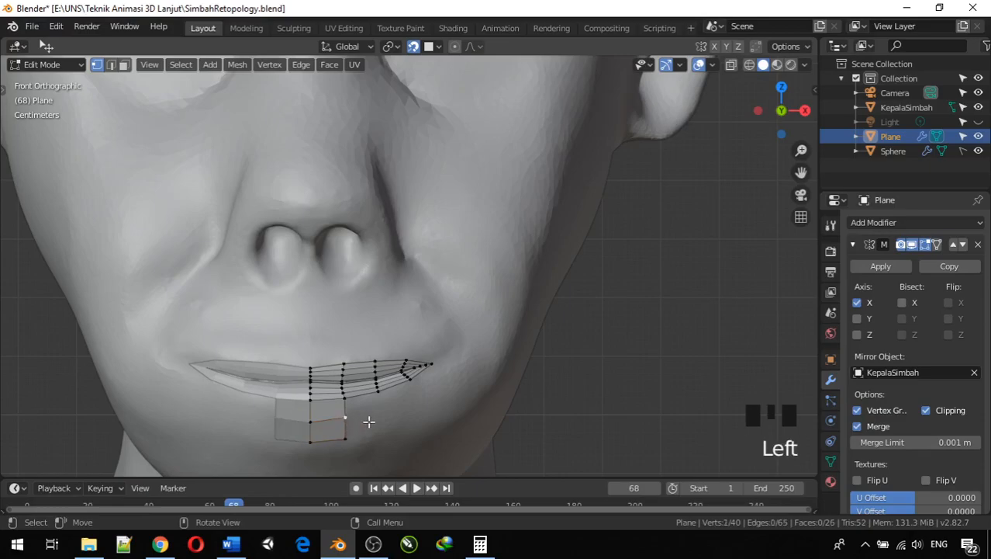
key(e)
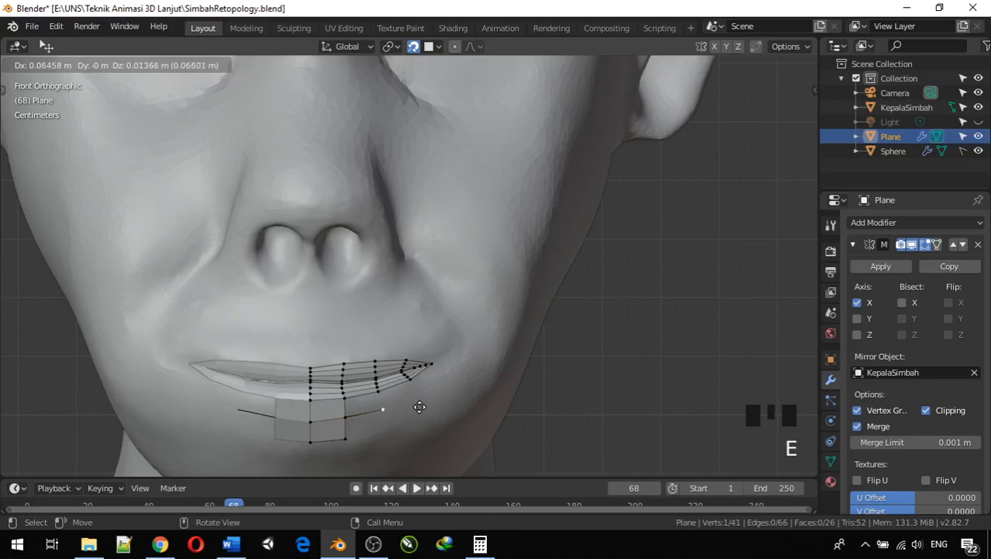
click(421, 405)
key(e)
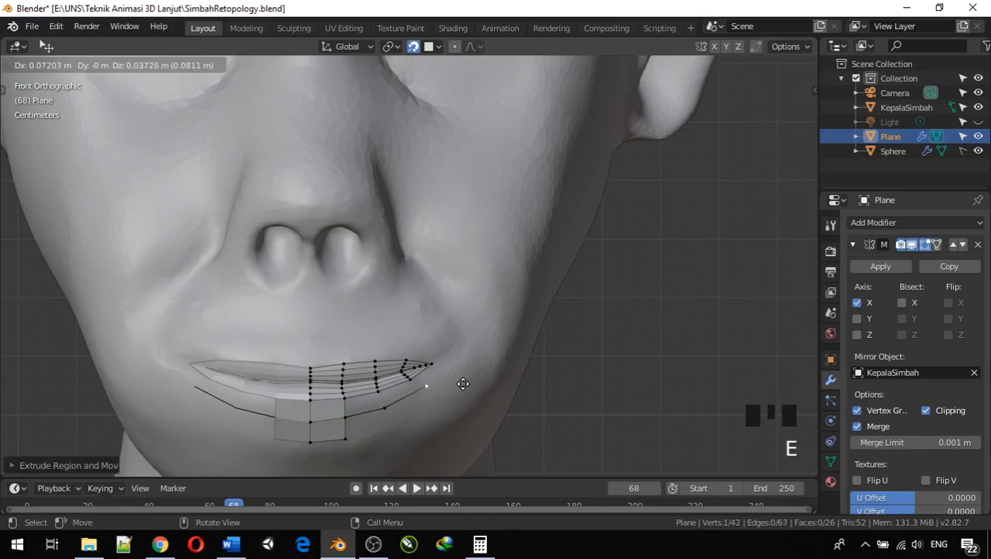
click(460, 388)
key(e)
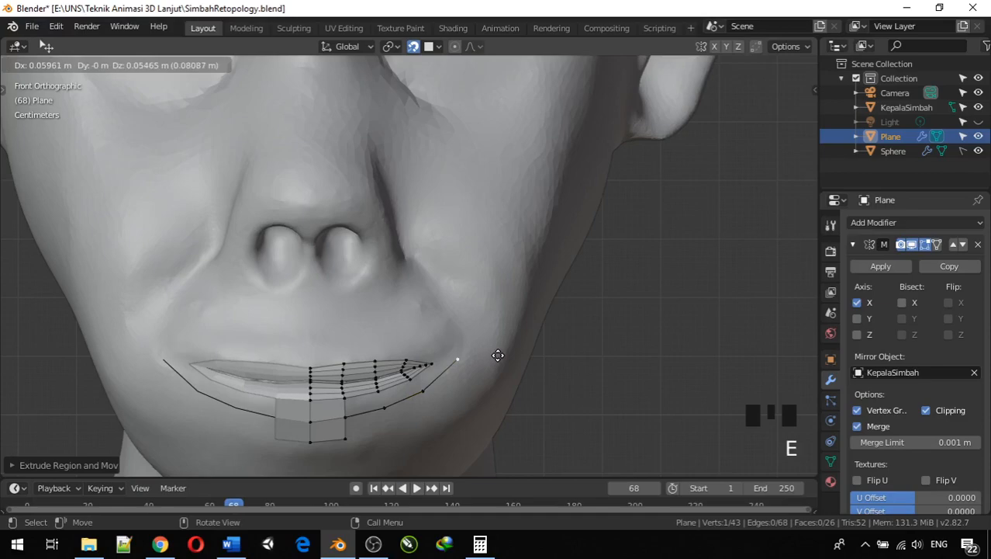
click(498, 356)
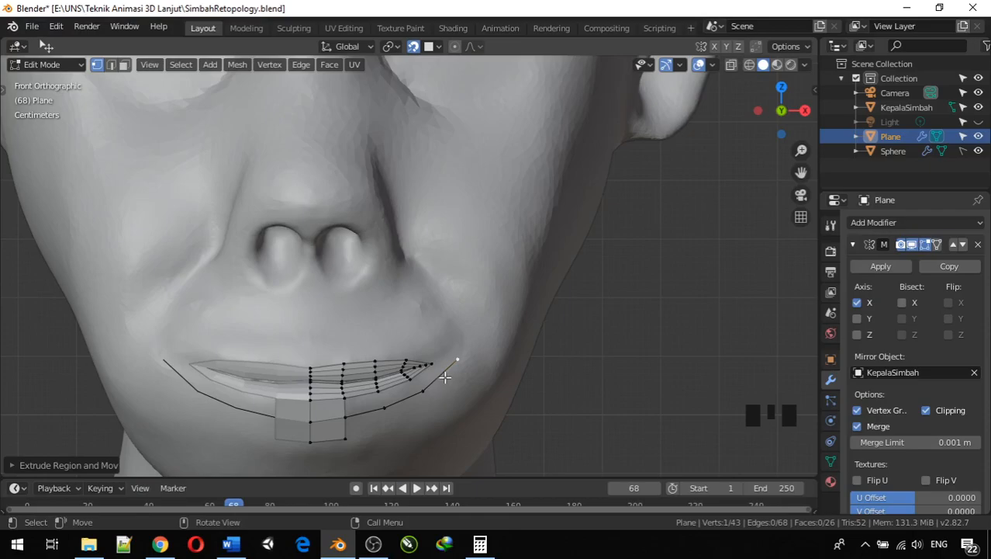
Extrude the second column's lowest vertex three times as an outer edge chain parallel to the one above it
click(346, 439)
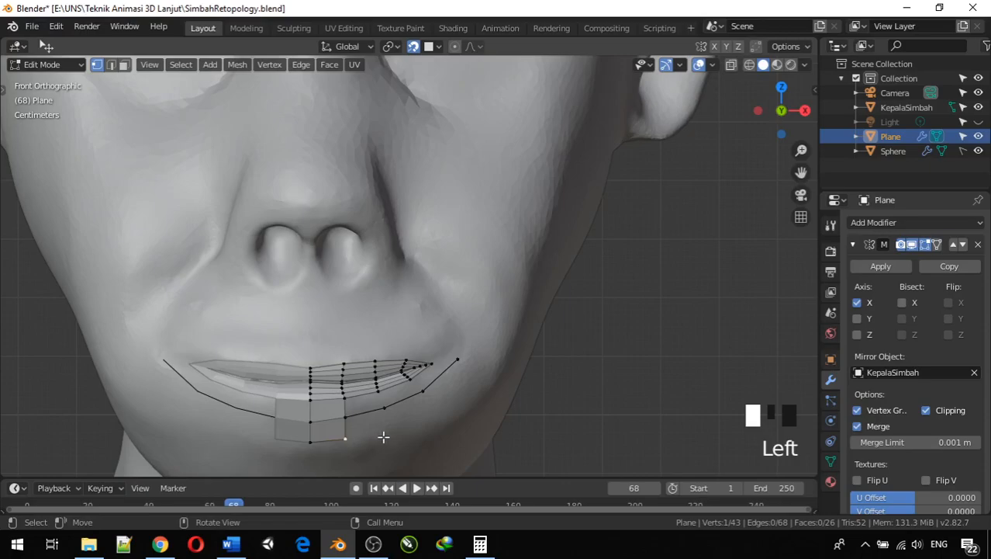
key(e)
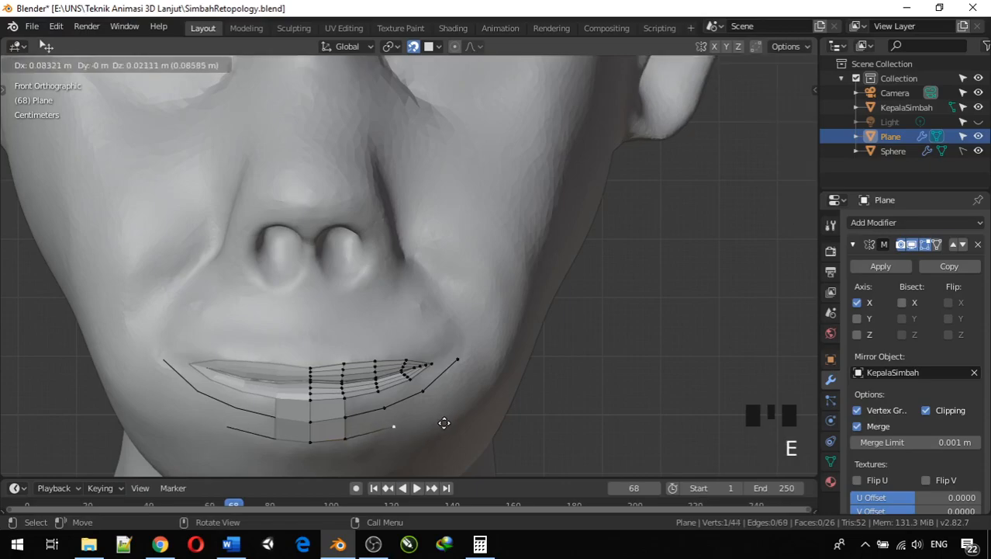
click(443, 422)
key(e)
click(499, 398)
key(e)
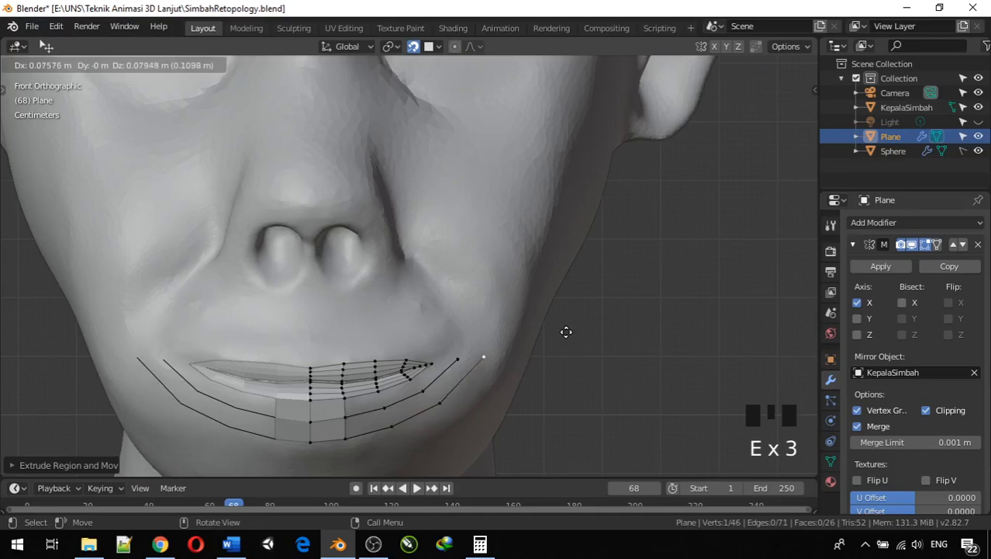
click(569, 325)
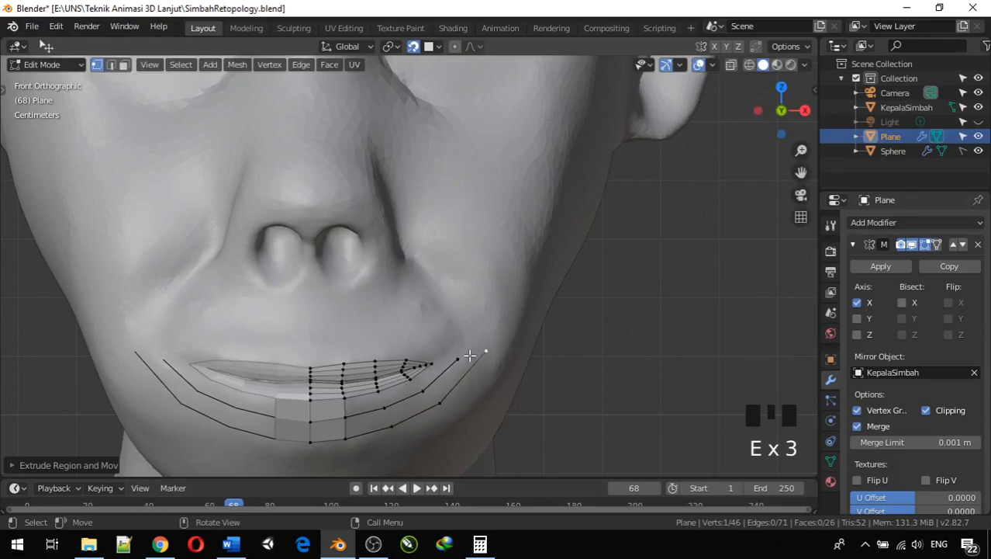
Fill the row of quad faces between the lower lip's edge and the inner edge chain, out to the mouth corner
click(346, 400)
shift+click(346, 416)
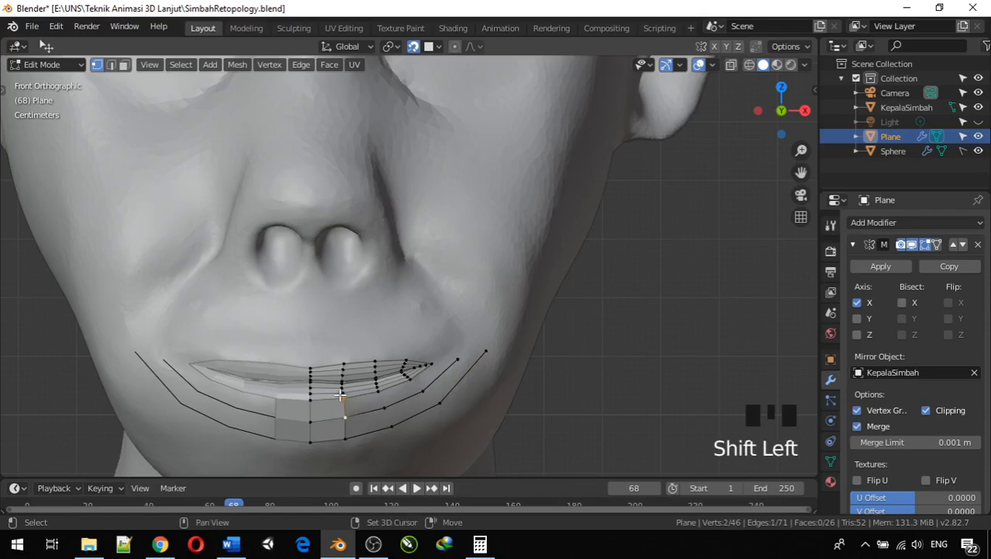
key(f)
key(f)
key(f)
key(f)
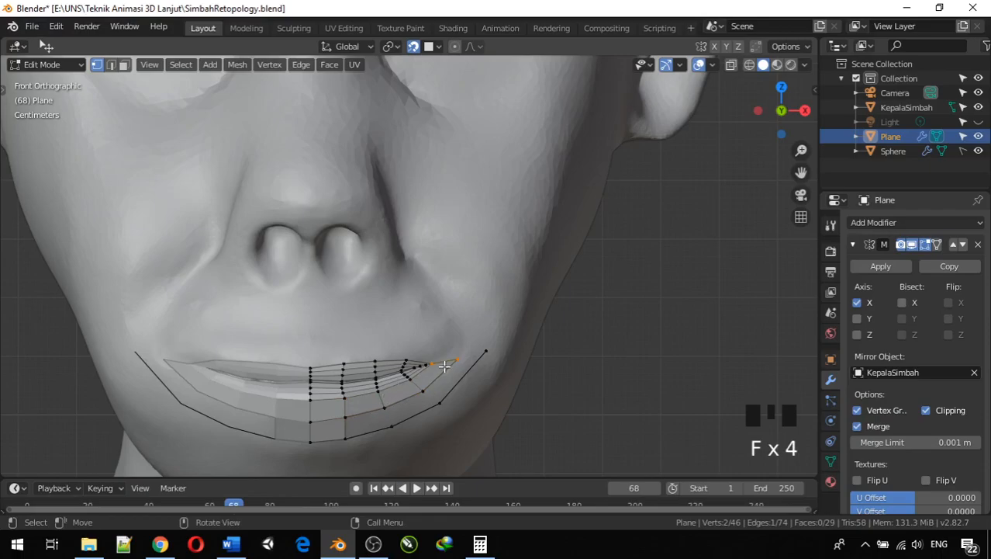
Fill the row of quad faces between the inner and outer edge chains below the lower lip
click(345, 418)
shift+click(346, 439)
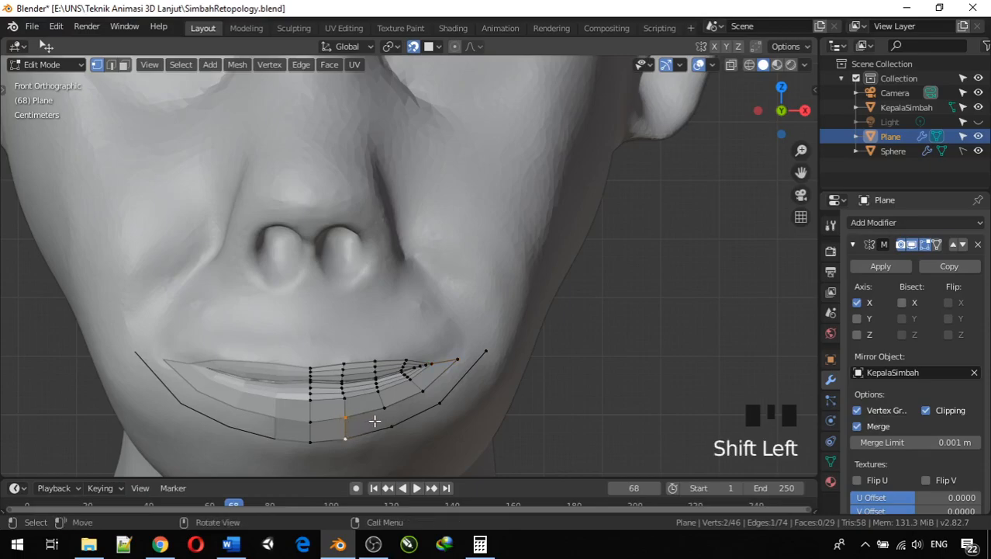
key(f)
key(f)
key(f)
key(f)
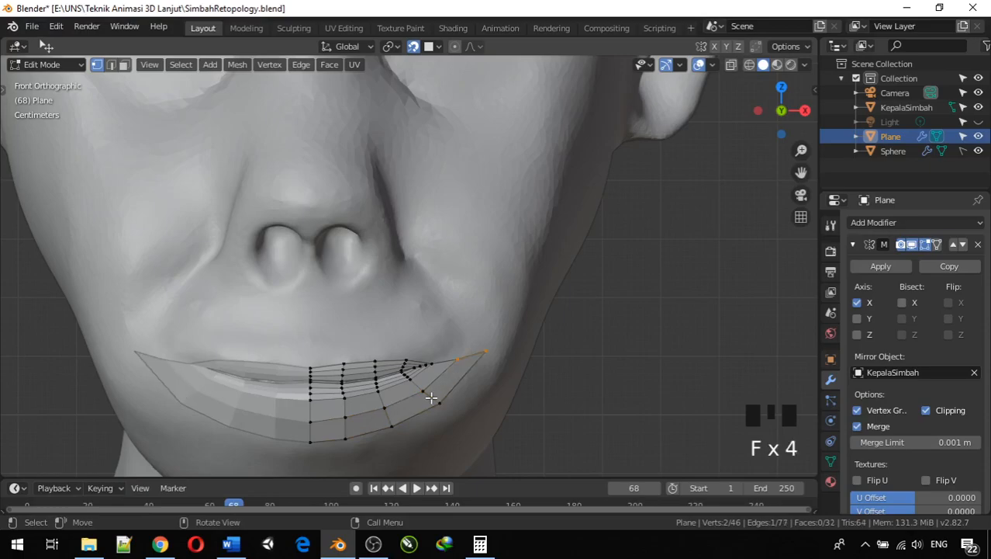
Move the end vertices of both chains beyond the mouth corner slightly upward
click(462, 355)
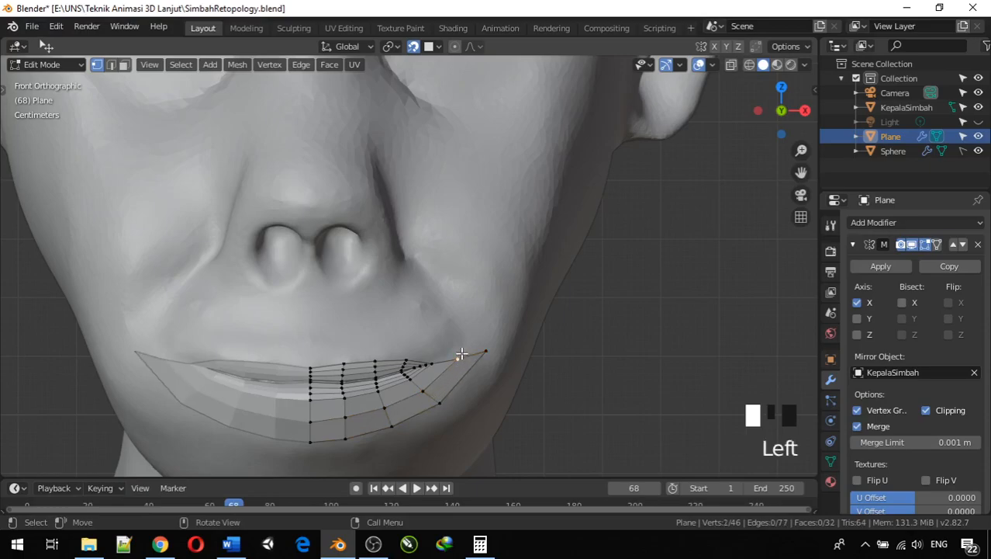
click(461, 355)
key(g)
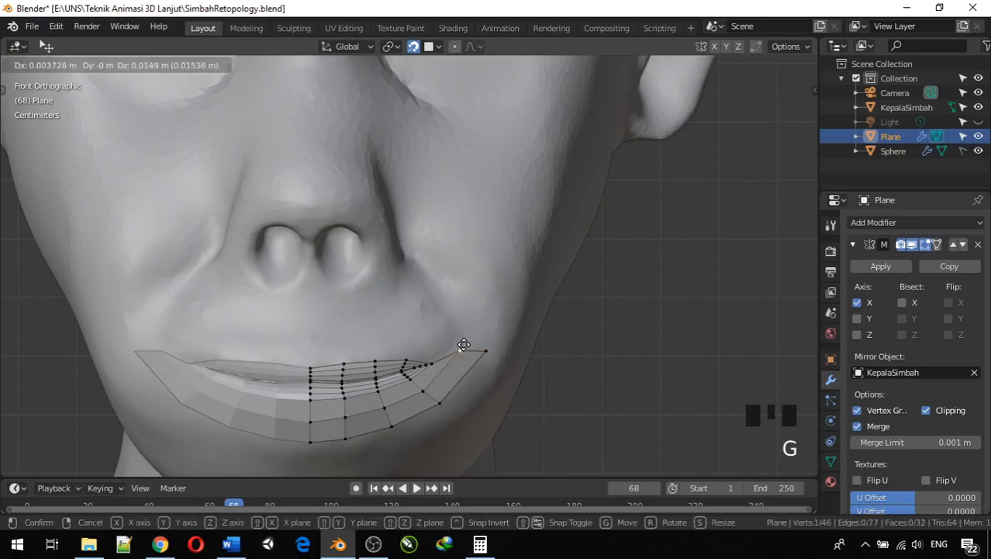
click(463, 346)
click(481, 348)
key(g)
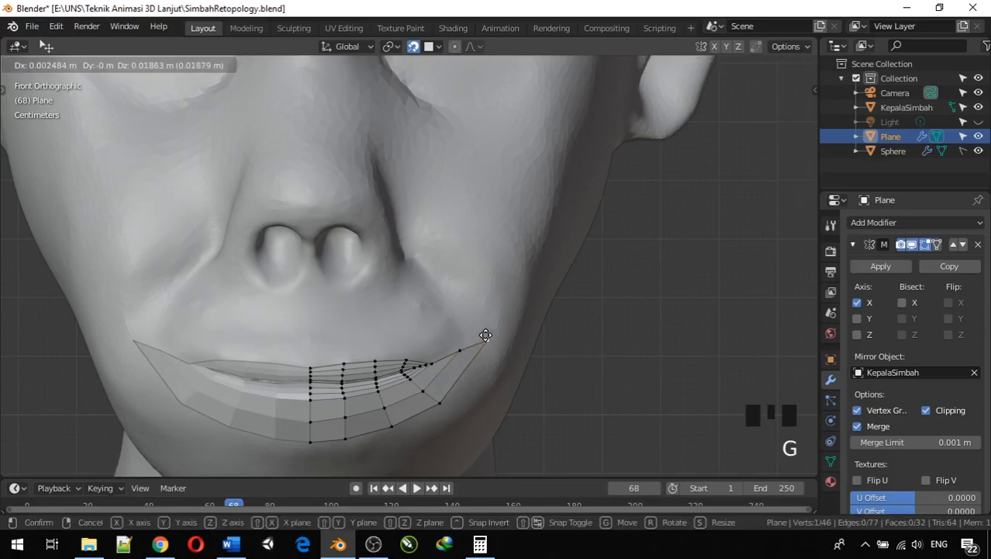
click(486, 336)
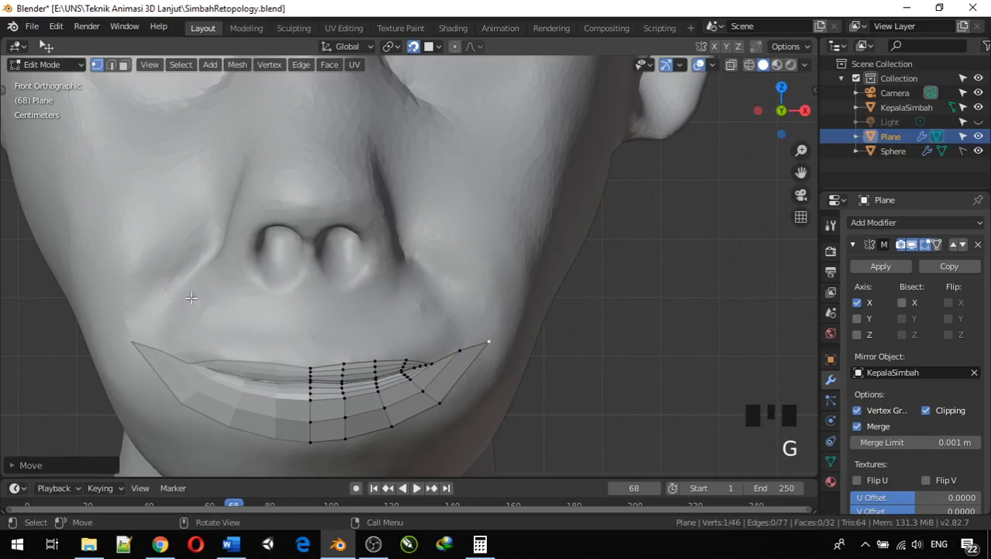
Extrude the four top edge vertices of the upper lip, from centreline outward, upward twice to just below the nose
scroll(208, 363, up, 1)
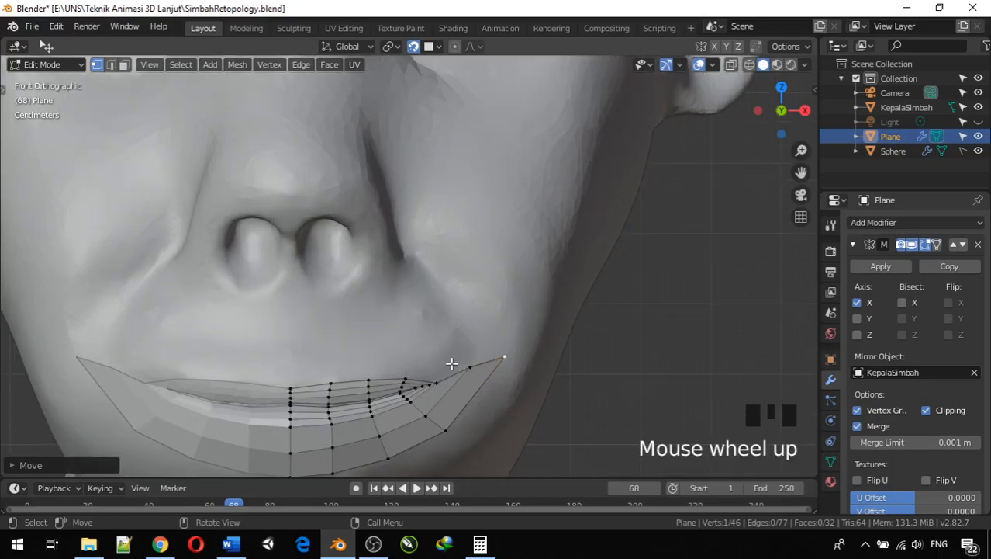
click(406, 377)
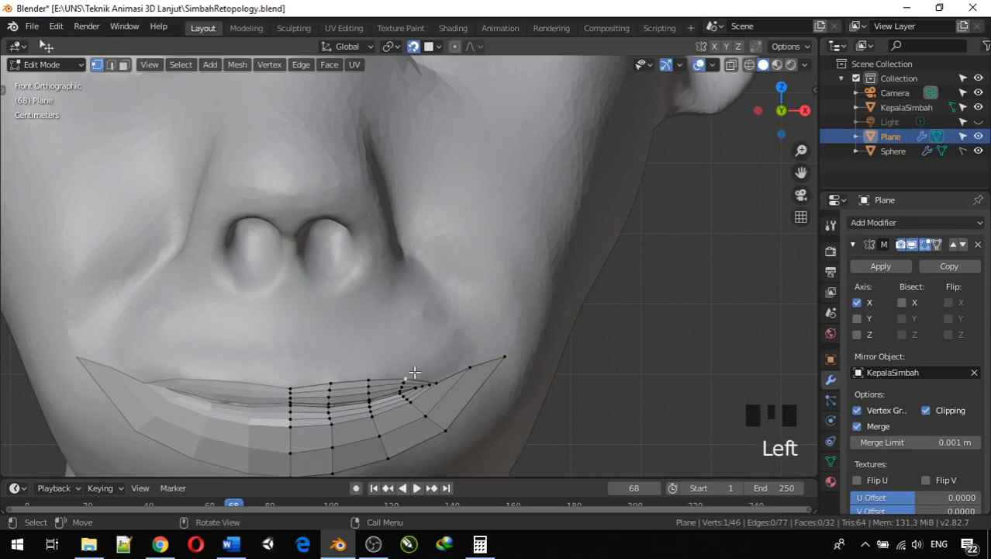
shift+click(368, 381)
shift+click(330, 383)
shift+click(290, 388)
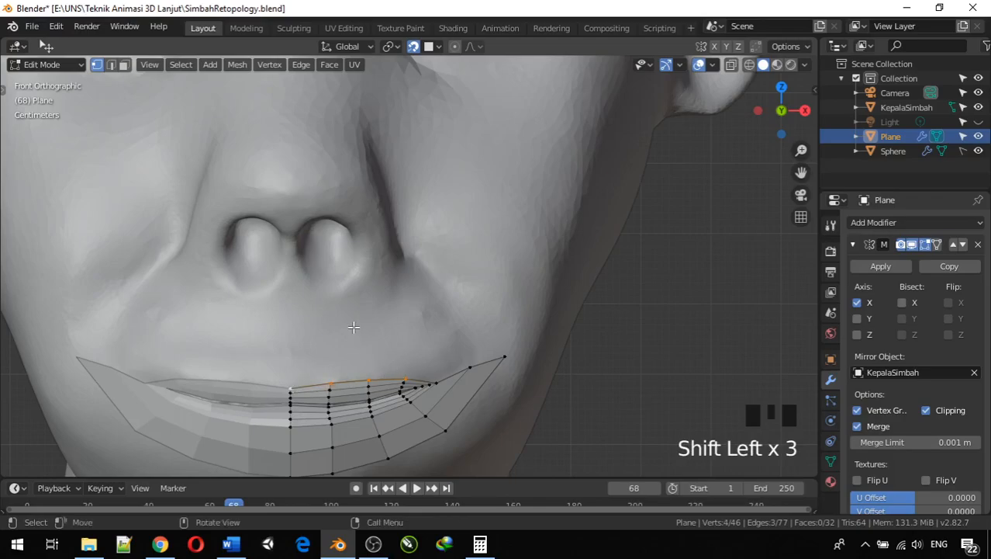
key(e)
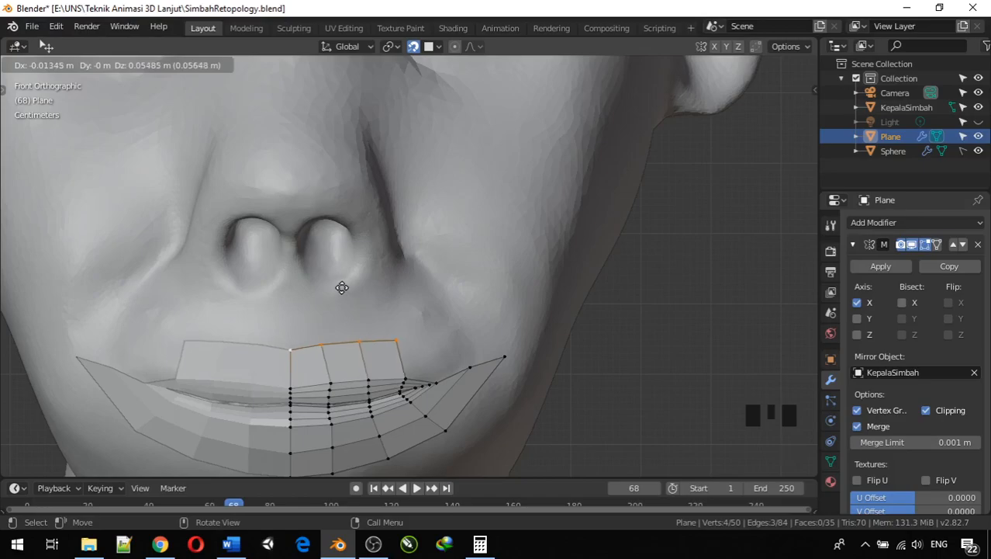
click(340, 288)
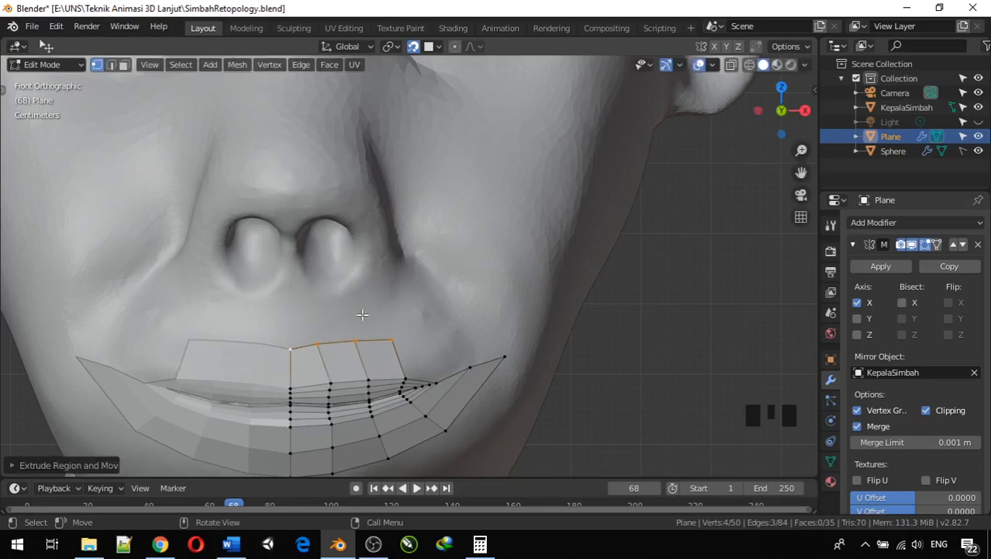
key(e)
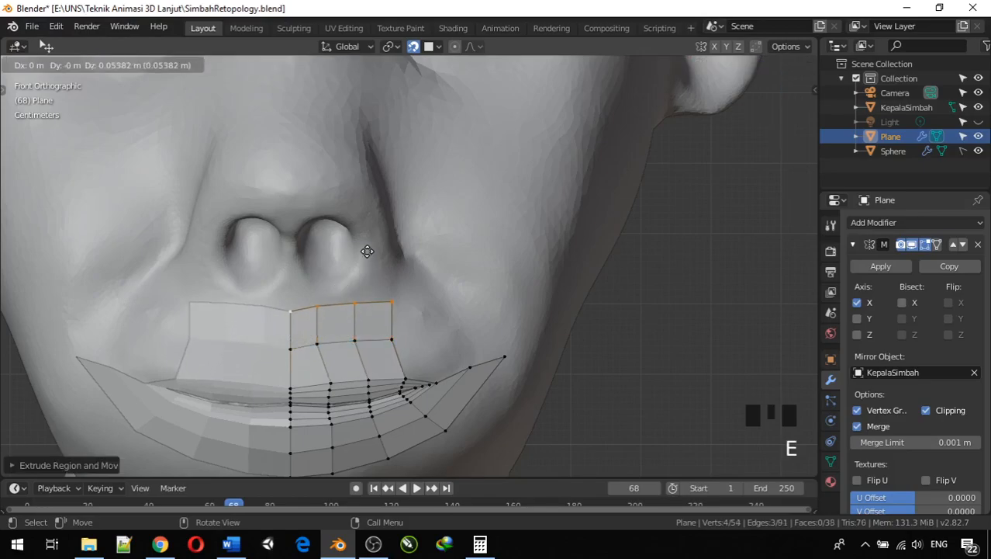
click(367, 248)
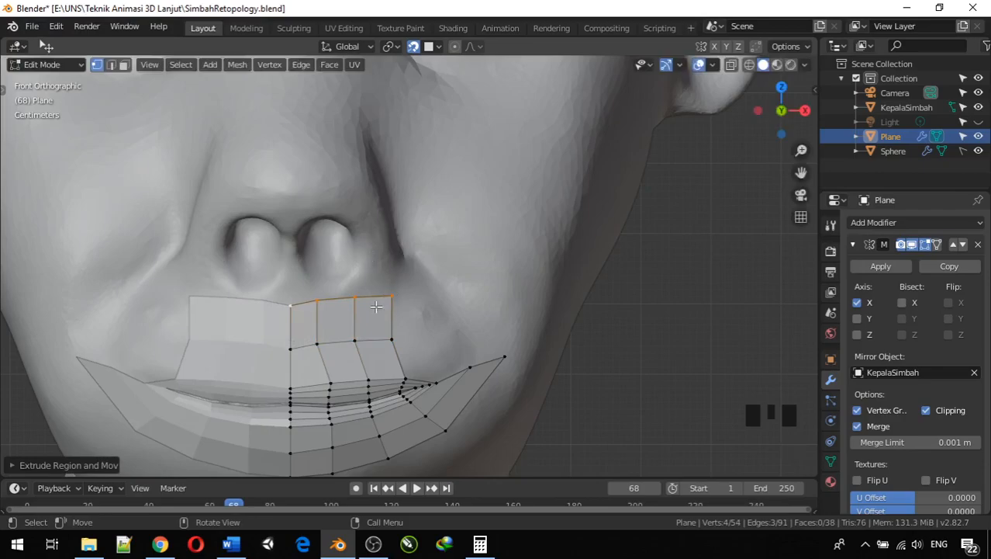
Raise the centreline vertex of the upper-lip patch's middle row slightly and shift the row's other three vertices outward
middle_drag(372, 319, 235, 325)
scroll(325, 325, down, 3)
middle_drag(252, 324, 329, 330)
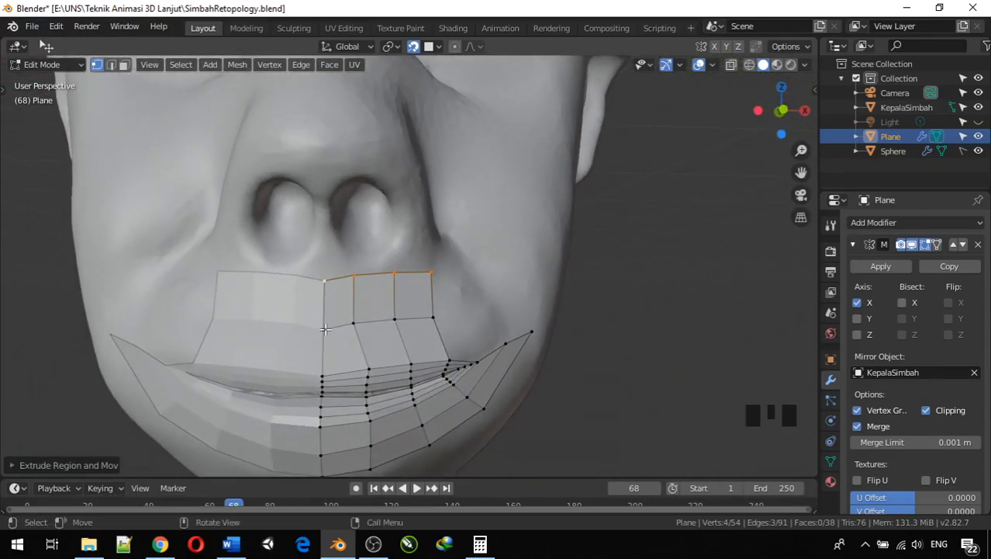
click(324, 328)
key(g)
click(342, 312)
click(356, 321)
key(g)
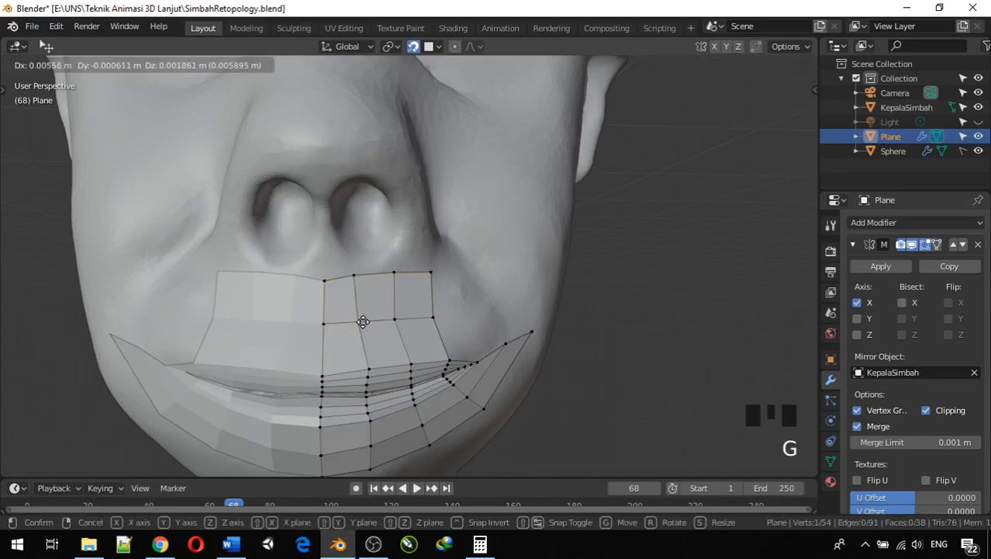
click(364, 321)
click(393, 318)
key(g)
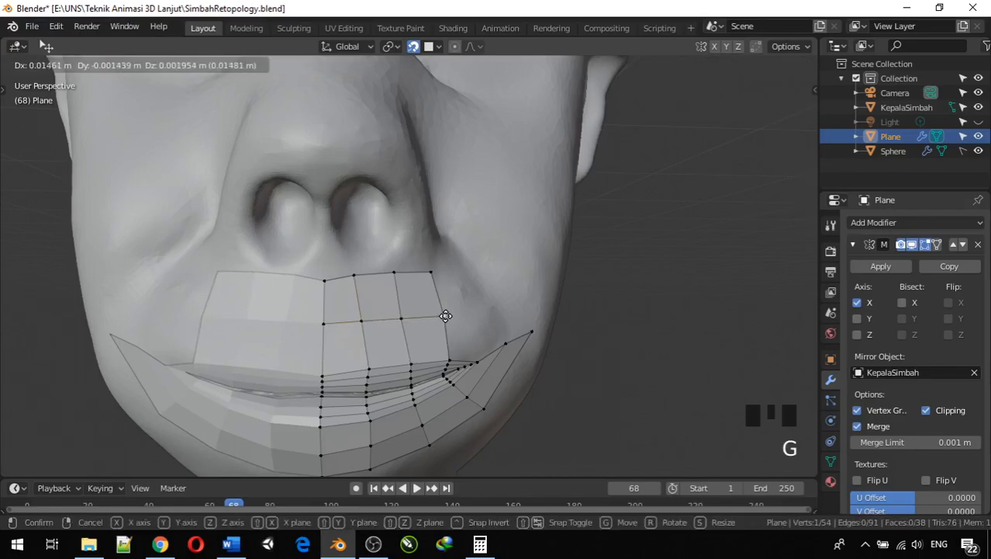
click(445, 315)
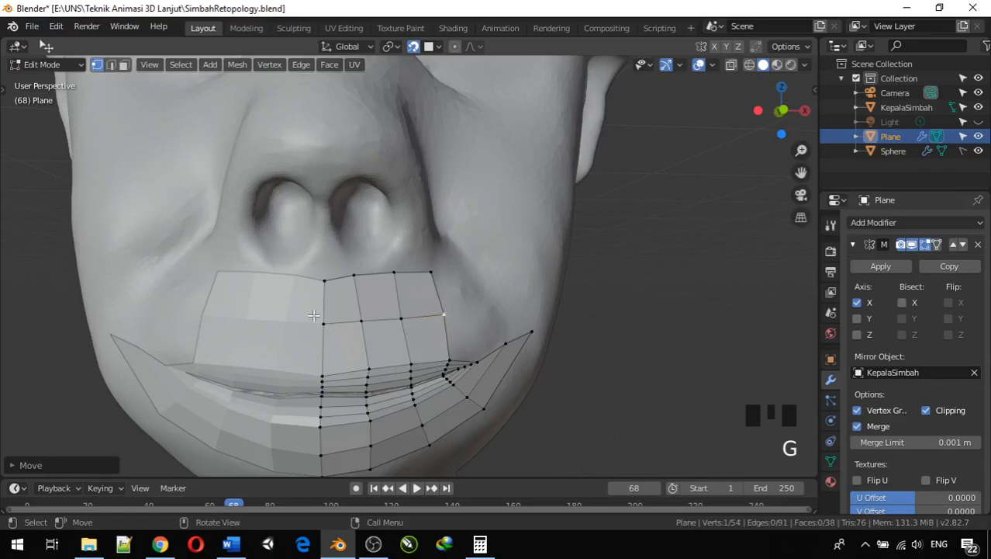
Raise the patch's top centreline vertex to level the upper edge, and nudge the middle row's two inner vertices for even spacing
click(325, 279)
key(g)
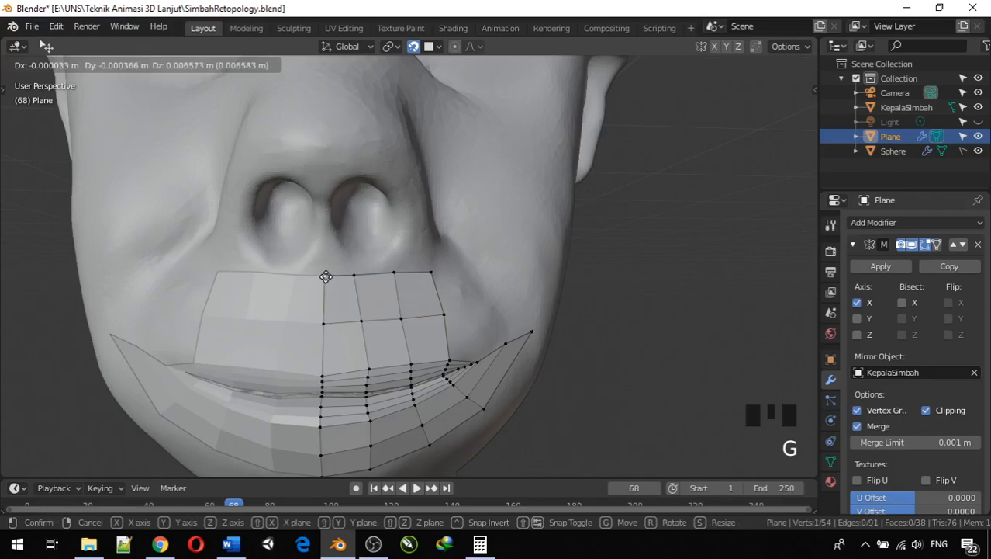
click(327, 277)
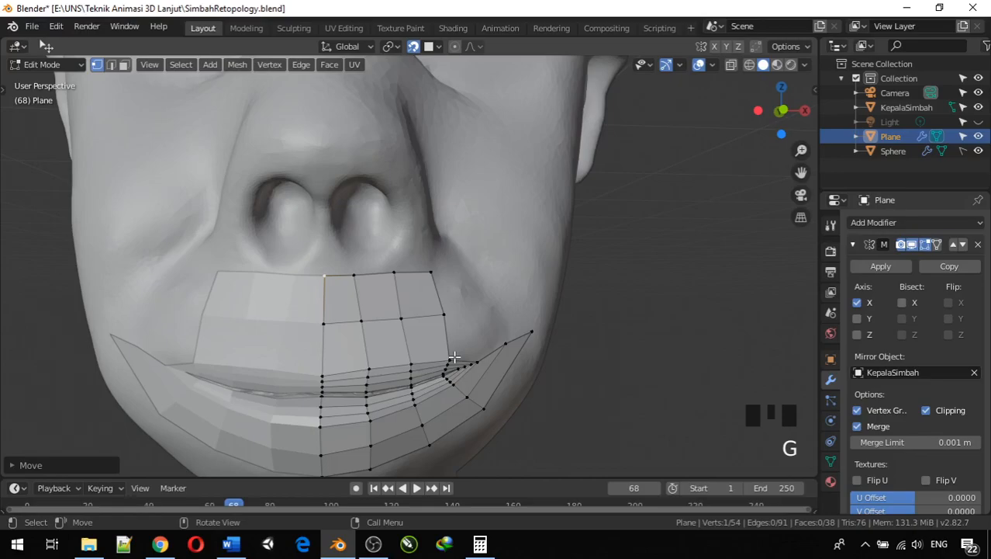
key(g)
click(409, 317)
click(365, 320)
key(g)
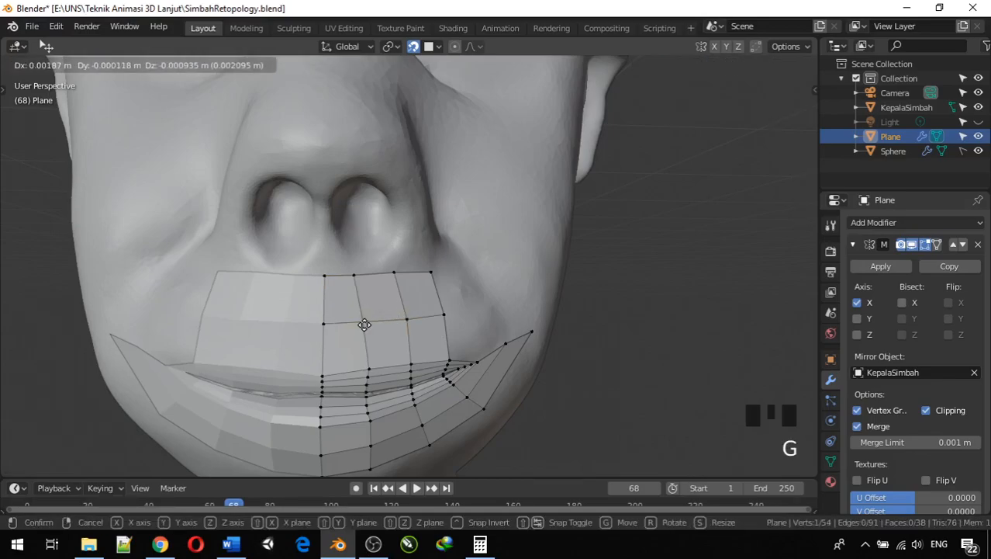
click(368, 323)
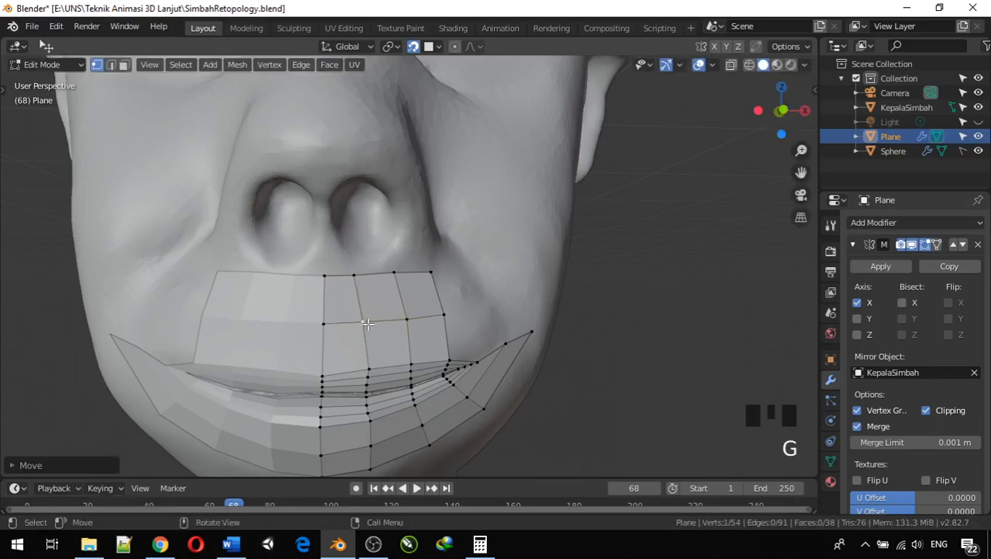
Add a centred loop cut across the quads between the upper lip's edge and the patch's middle row
click(506, 341)
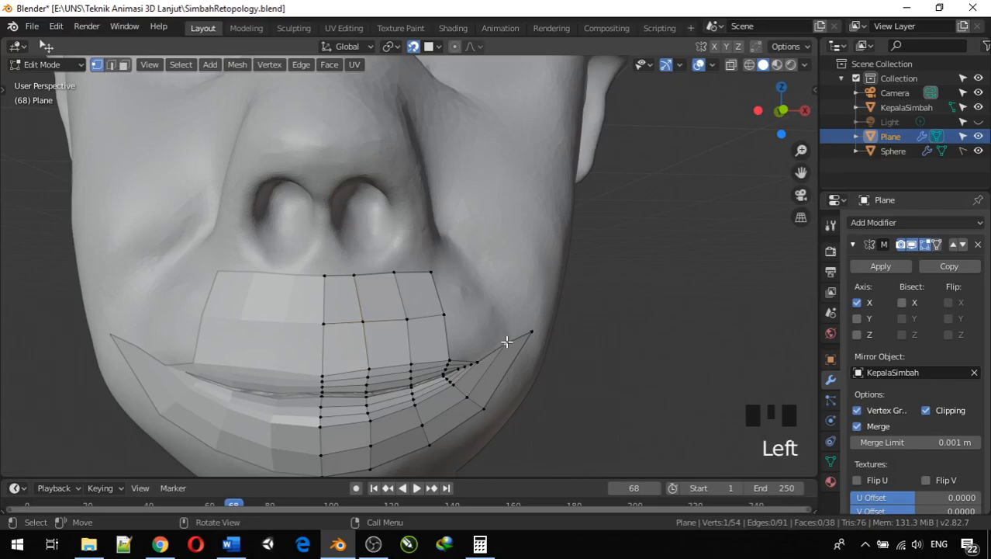
click(435, 274)
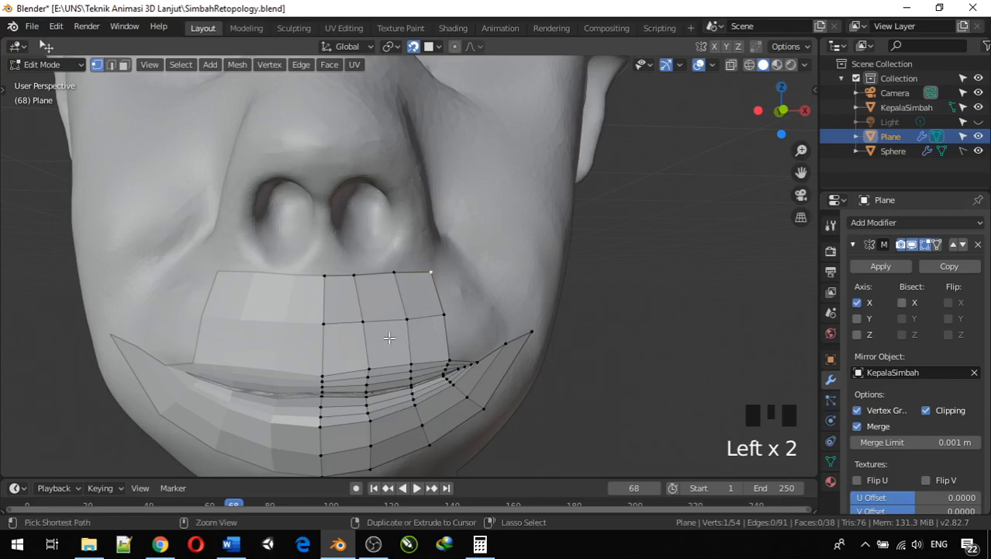
key(ctrl+r)
click(363, 351)
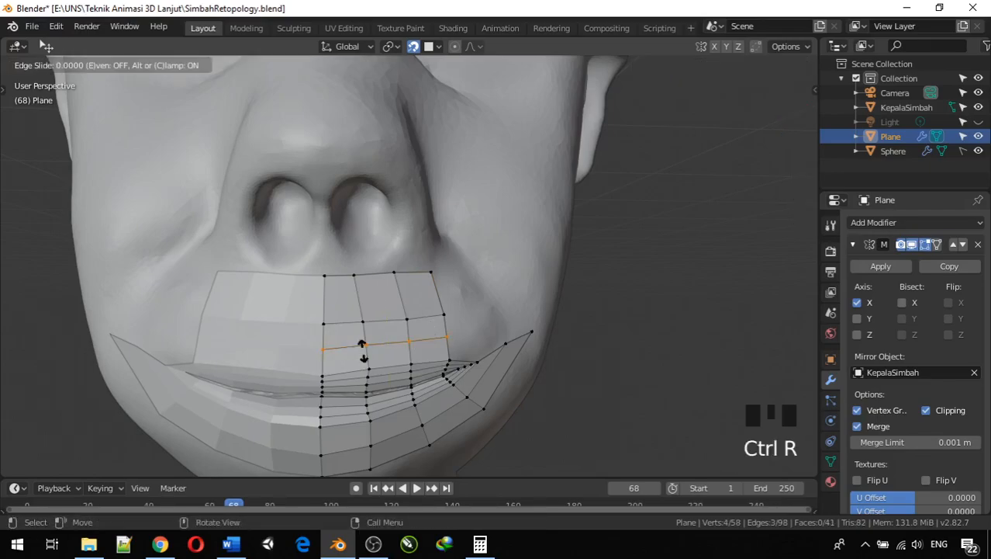
click(363, 351)
click(448, 339)
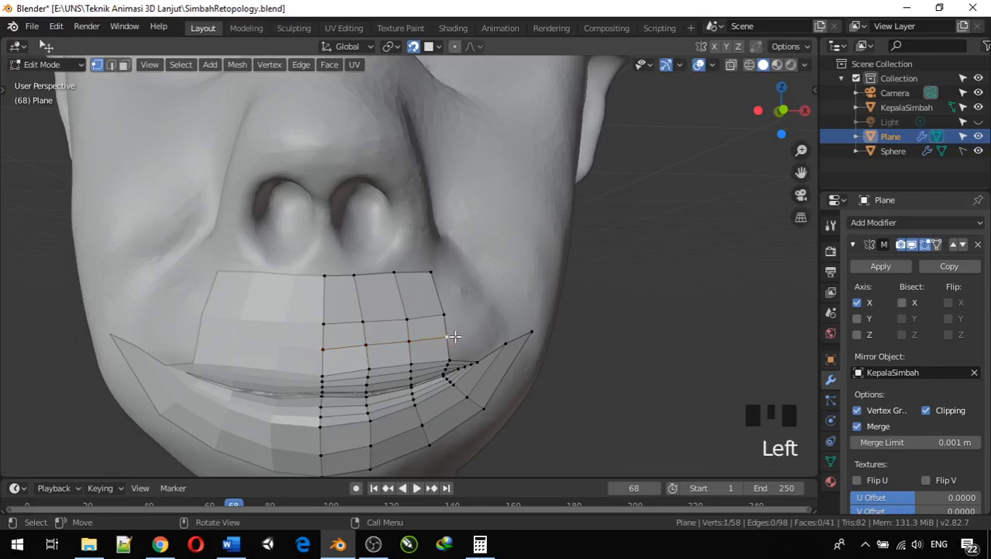
shift+click(504, 342)
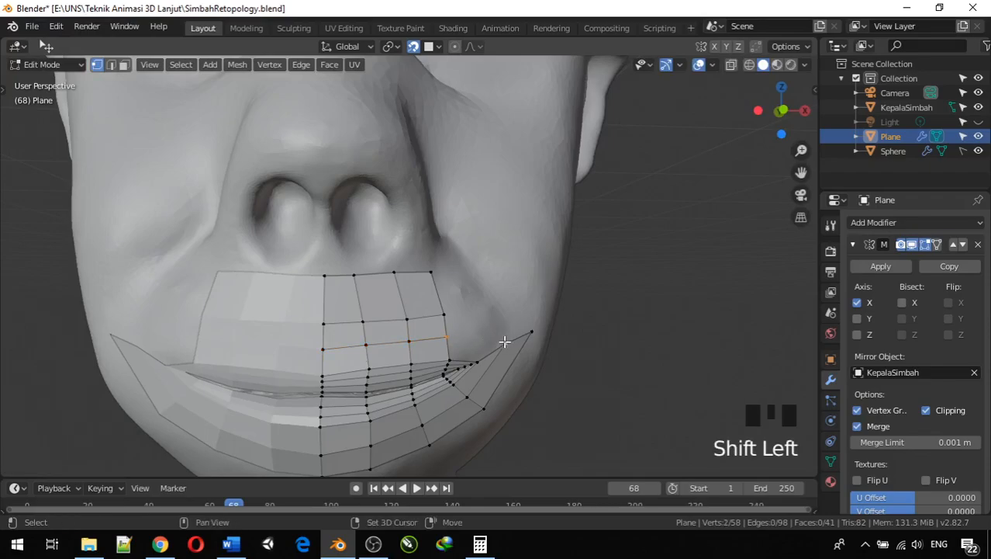
click(478, 355)
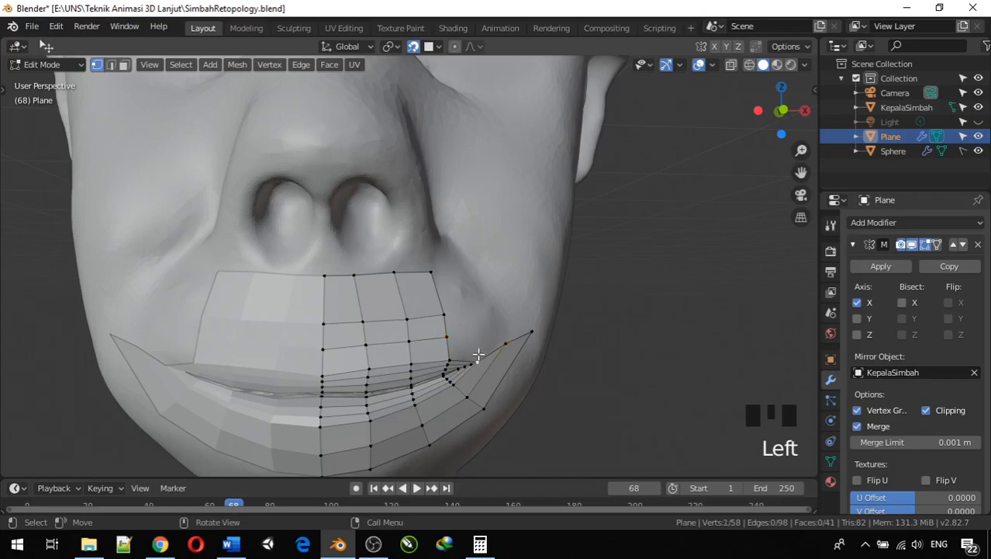
Fill a quad face at the mouth corner joining the new loop's outer vertex to the inner lower-lip chain's end vertex
scroll(478, 353, up, 2)
middle_drag(478, 353, 450, 352)
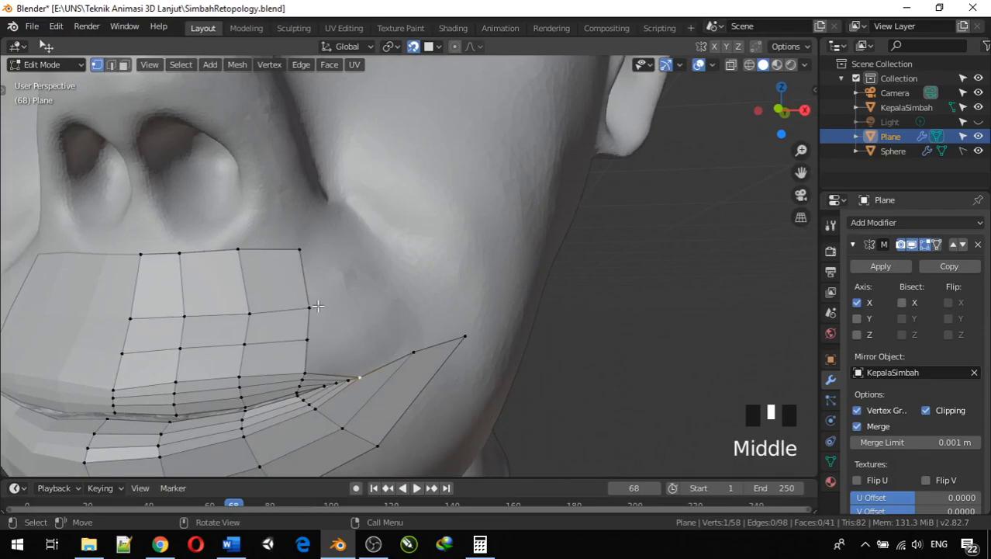
click(314, 339)
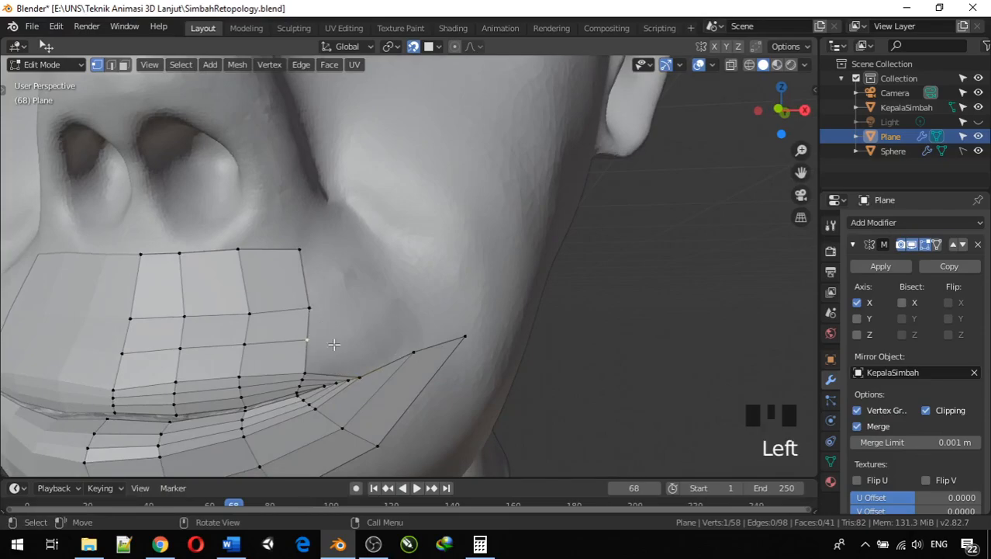
shift+click(414, 353)
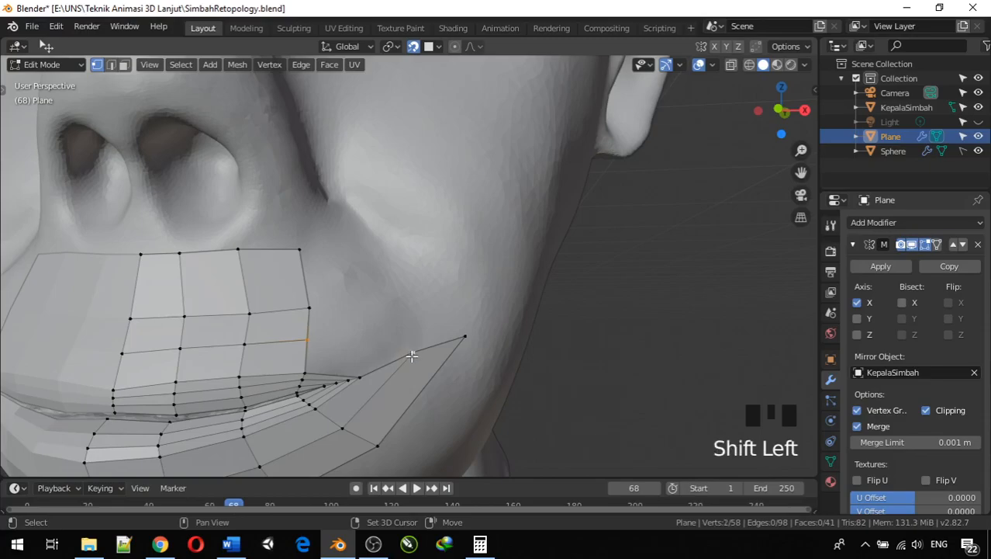
shift+click(359, 377)
shift+click(305, 373)
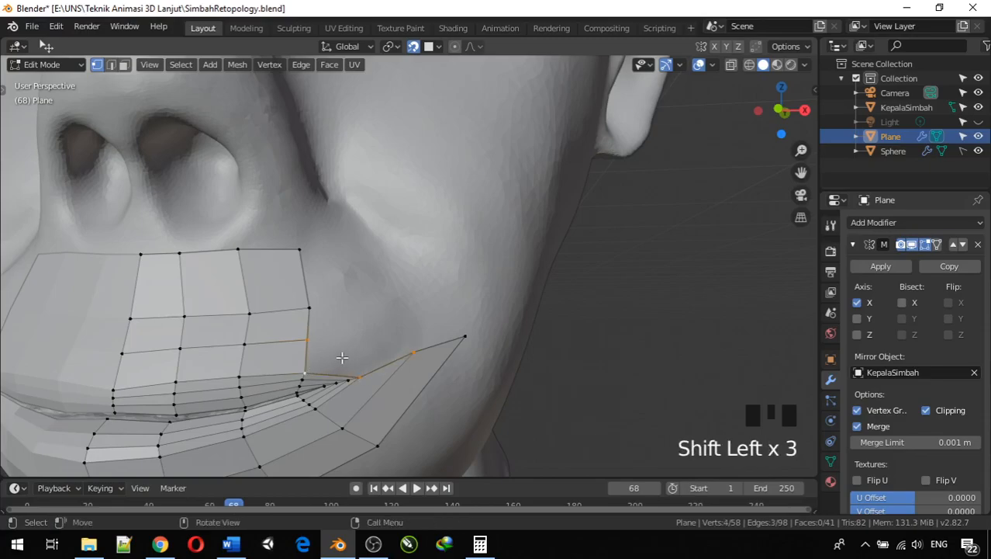
key(f)
scroll(381, 332, down, 1)
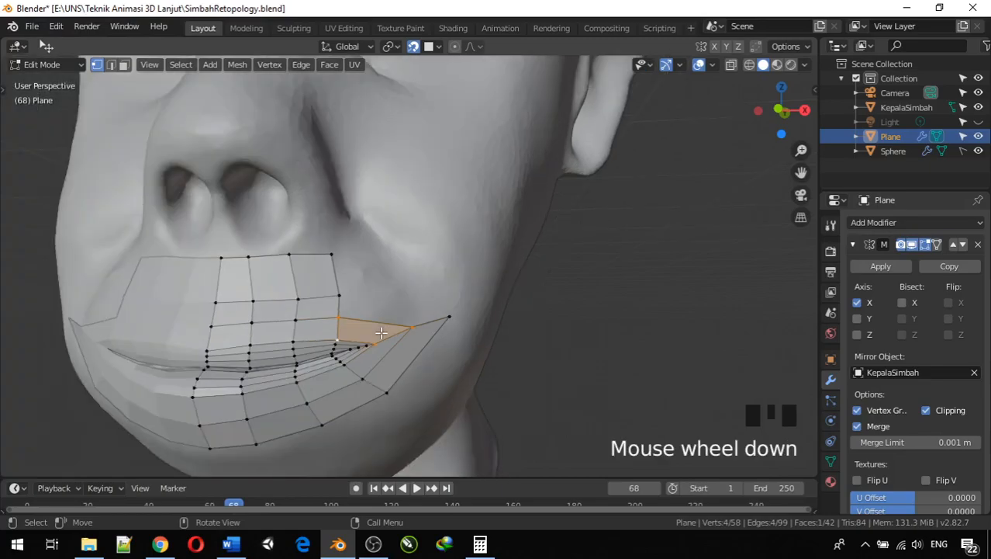
Lower the outermost vertex of the lower-lip patch beside the mouth corner and shift the next two vertices of its lower edge slightly down
click(347, 295)
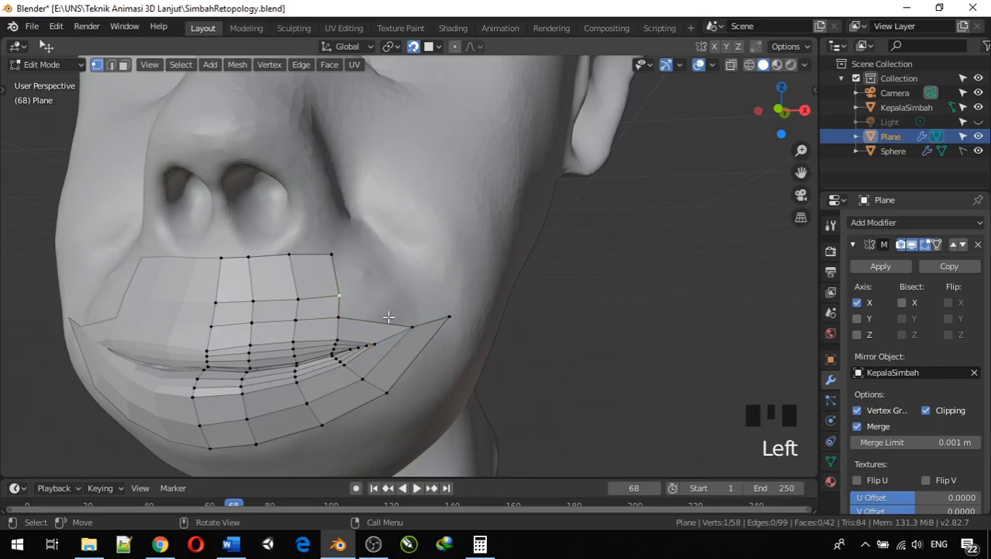
click(449, 316)
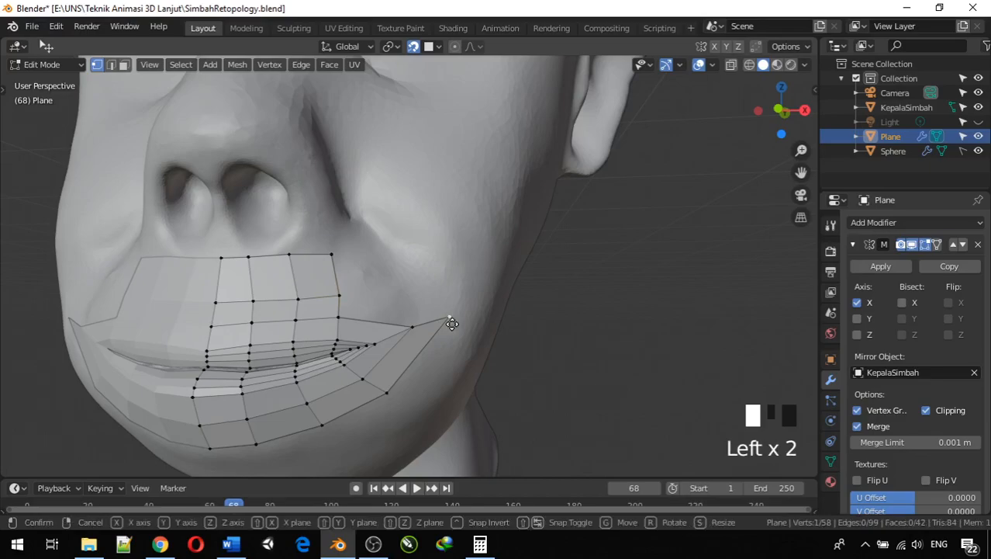
key(g)
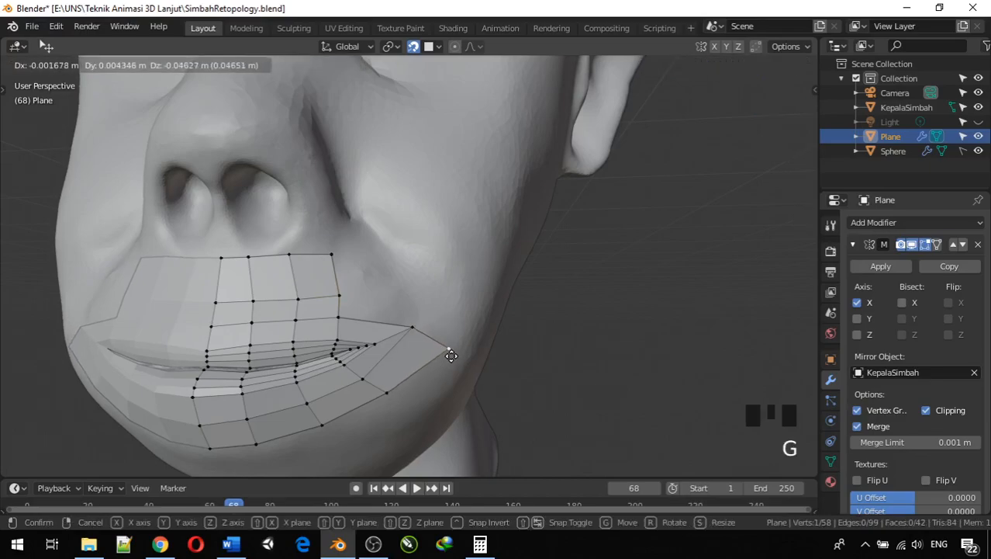
click(452, 355)
click(384, 397)
key(g)
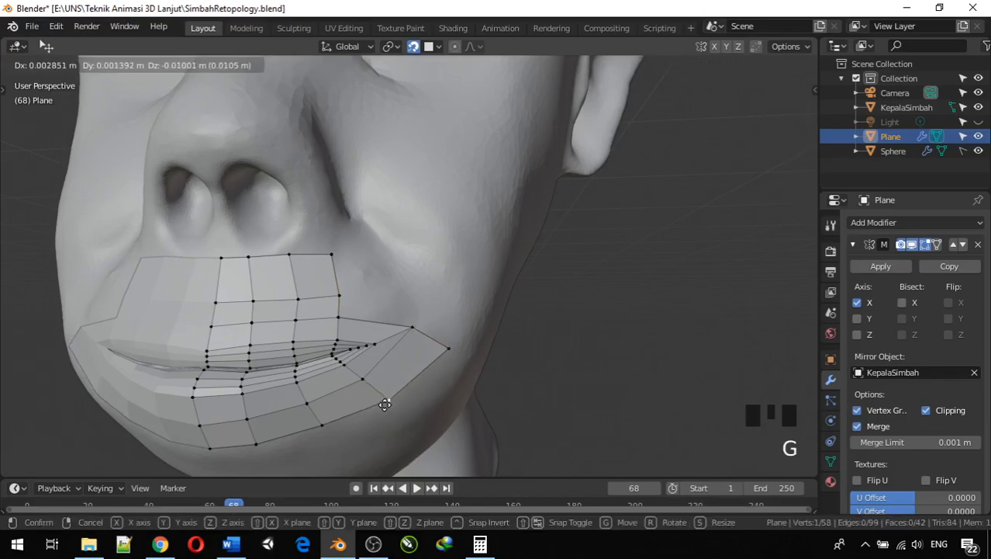
click(383, 402)
click(326, 427)
key(g)
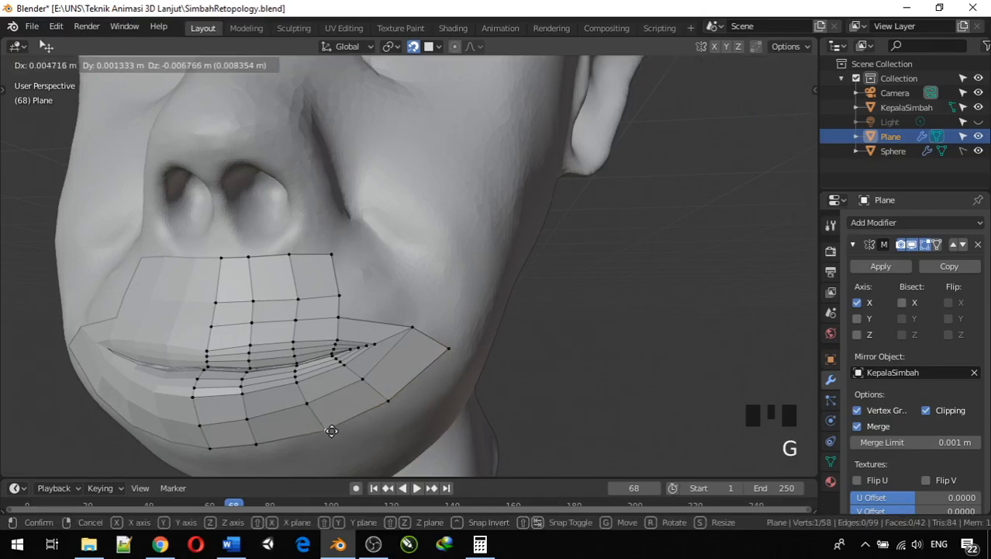
click(331, 432)
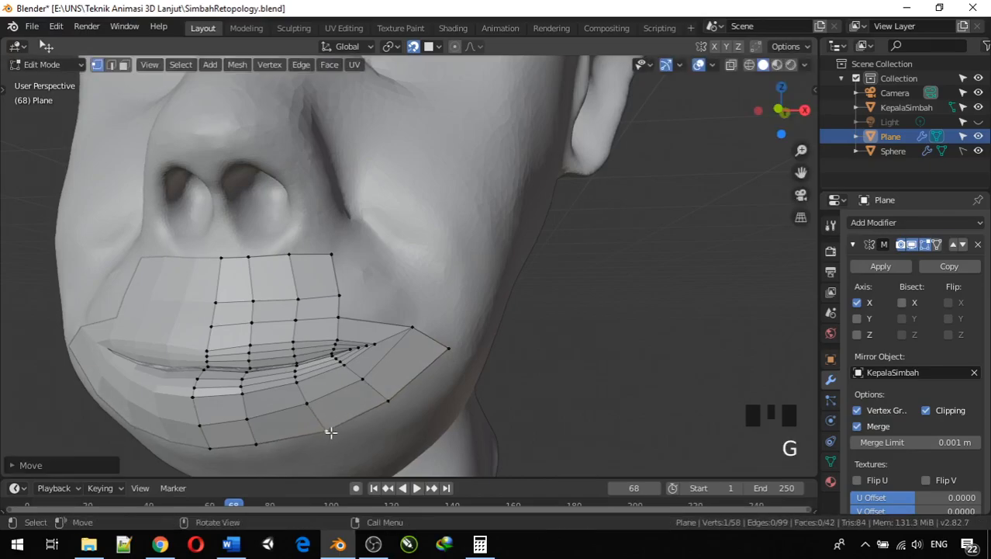
Move the three lower-edge vertices between the centreline and the outermost vertex further down the chin for a rounder outline
click(263, 444)
key(g)
click(260, 456)
click(320, 433)
key(g)
click(332, 439)
click(386, 402)
key(g)
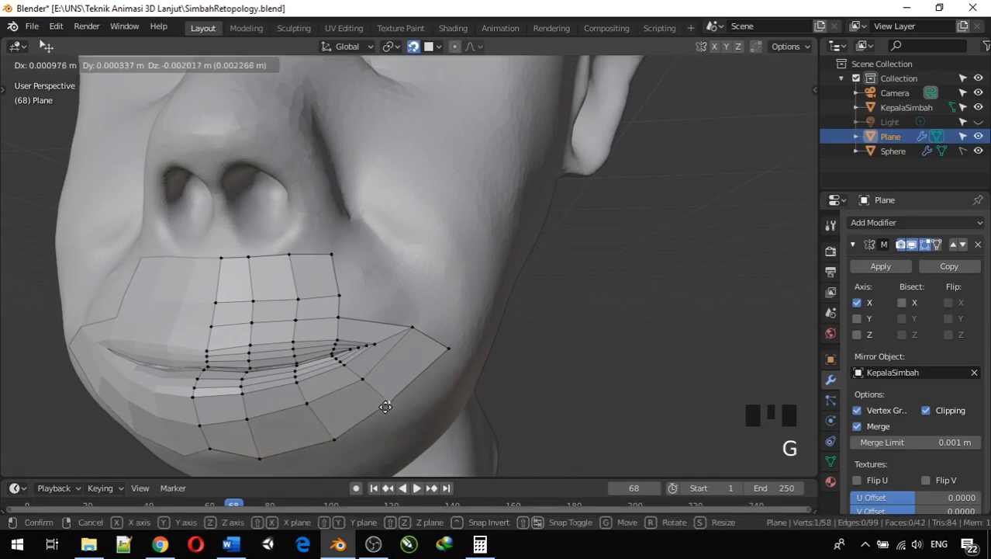
click(397, 408)
Lower the bottom centreline vertex of the lower-lip patch to continue the curve of its lower edge
middle_drag(402, 412, 436, 412)
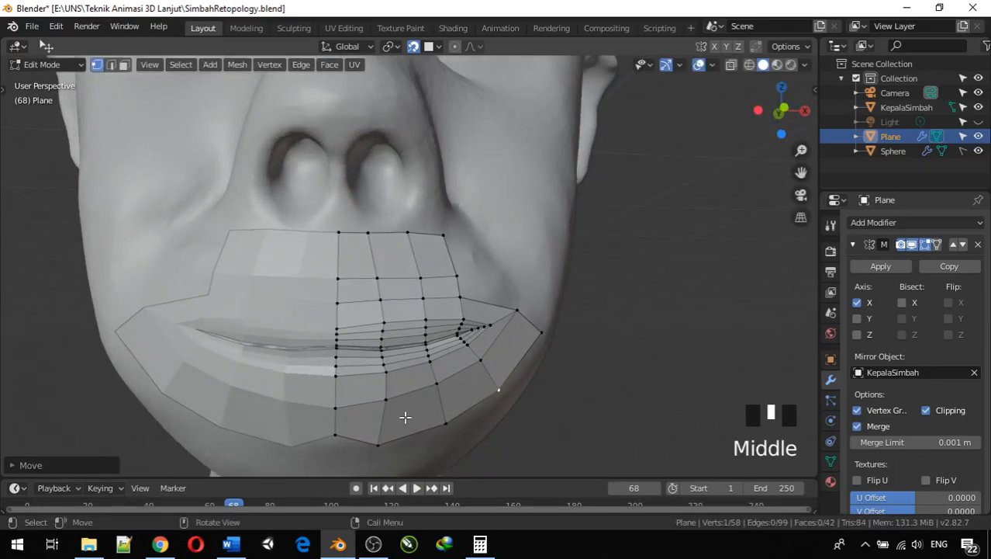
click(335, 435)
key(g)
click(337, 450)
Move the top outer corner vertex of the upper-lip patch slightly inward and up
middle_drag(436, 439, 405, 458)
click(310, 312)
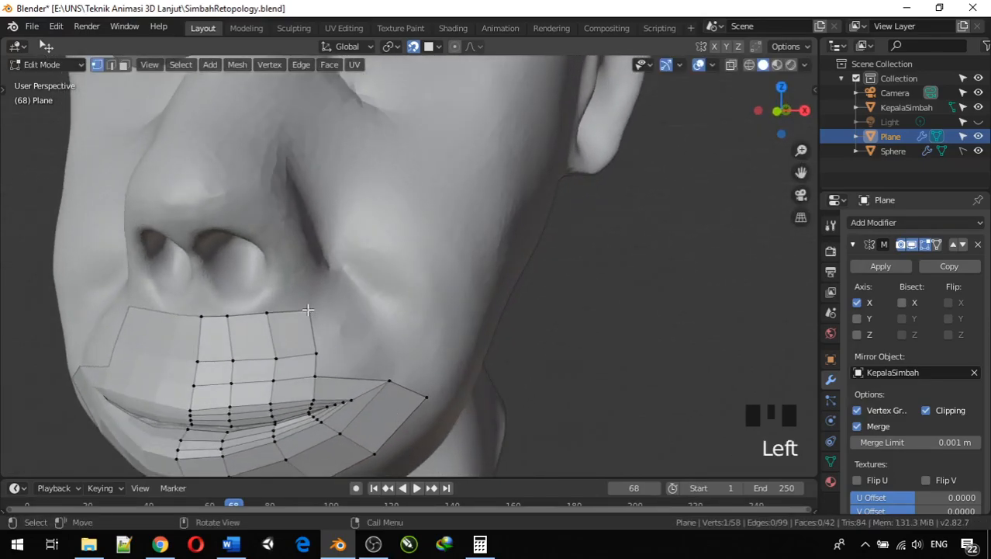
key(g)
click(301, 305)
Raise the two outer vertices of the upper-lip patch's second row so the row curves up toward the cheek
click(285, 358)
key(g)
click(282, 358)
click(315, 353)
key(g)
click(310, 353)
key(g)
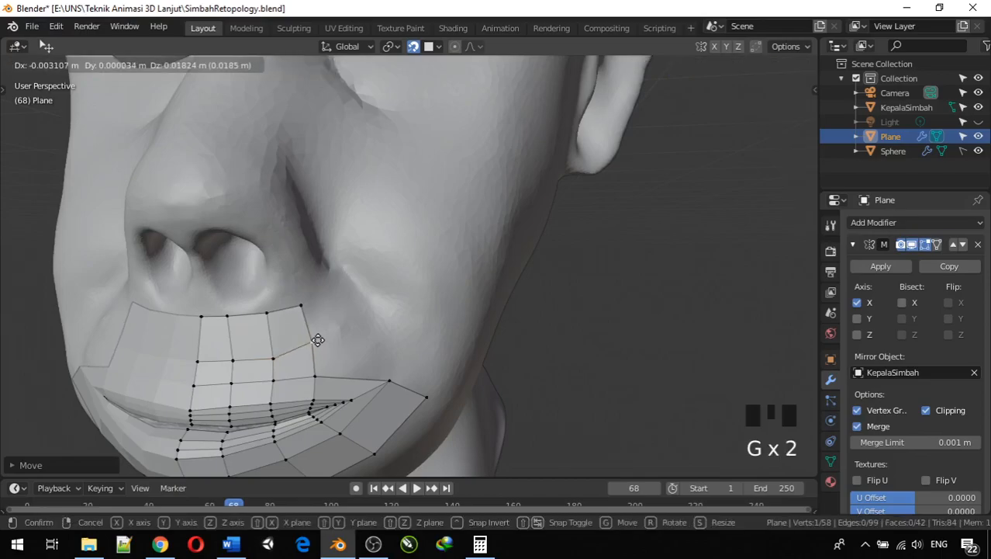
click(316, 345)
key(g)
click(273, 348)
Raise the second row's centreline vertex and its neighbouring vertex slightly to even out the quads
click(229, 360)
key(g)
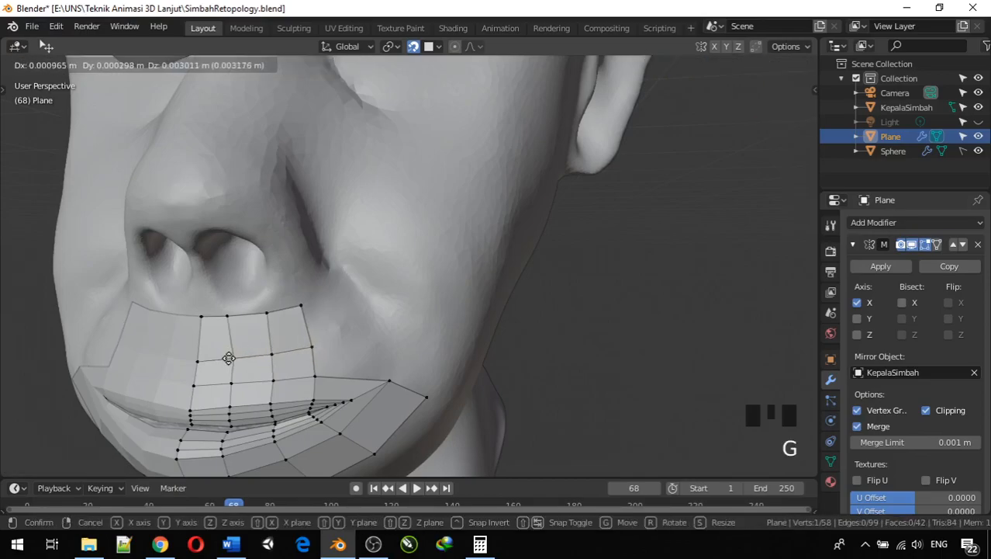
click(228, 359)
click(198, 360)
key(g)
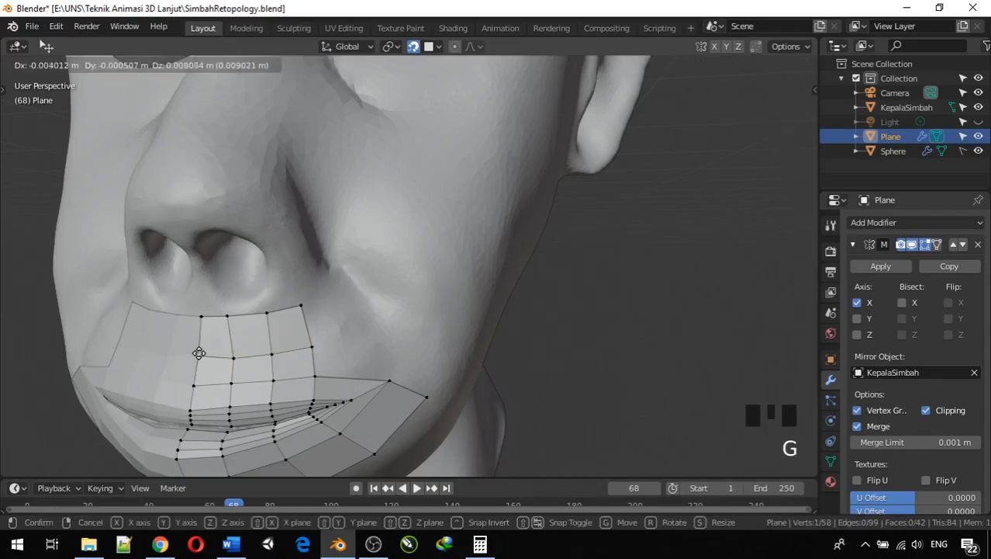
click(199, 354)
click(235, 359)
key(g)
click(237, 359)
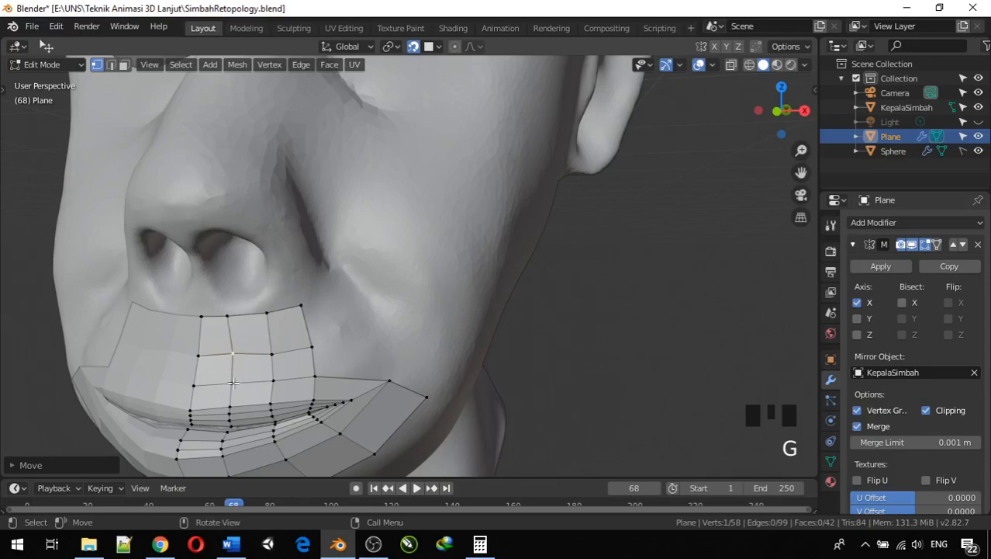
Fine-tune the second row's two outer vertices to smooth the row's curve
click(273, 350)
key(g)
click(274, 347)
click(311, 349)
key(g)
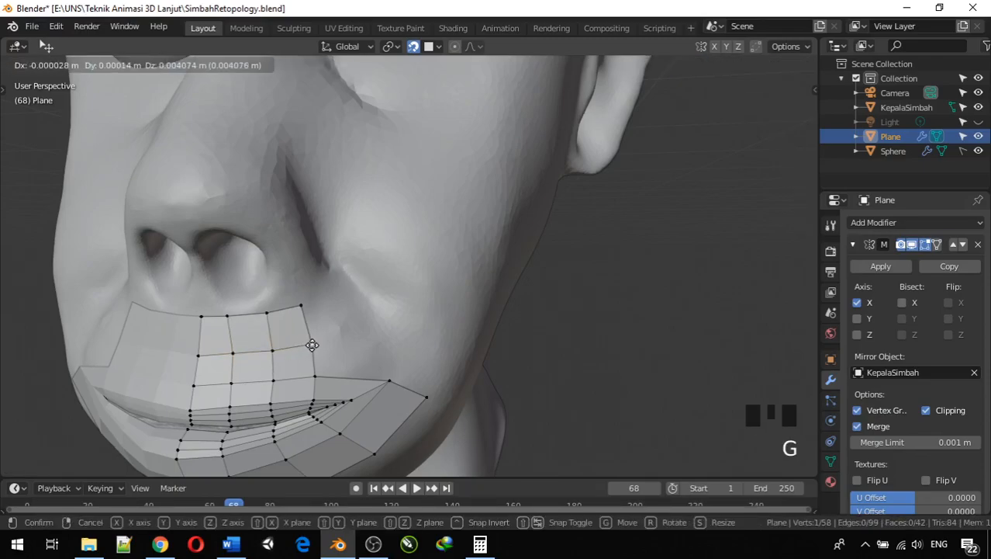
click(311, 346)
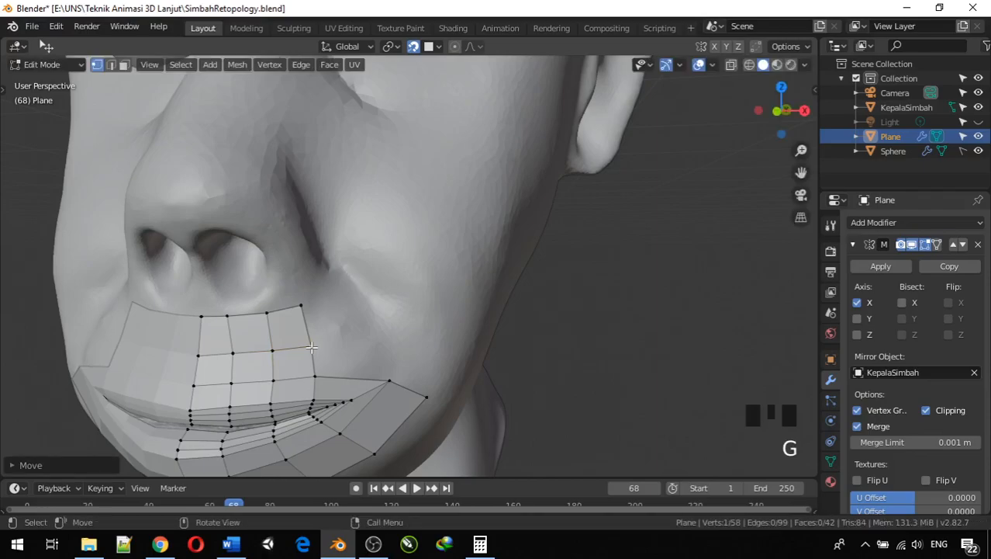
Move the lower-lip patch's outermost vertex beside the mouth corner up and outward onto the cheek
click(276, 381)
click(311, 347)
click(302, 309)
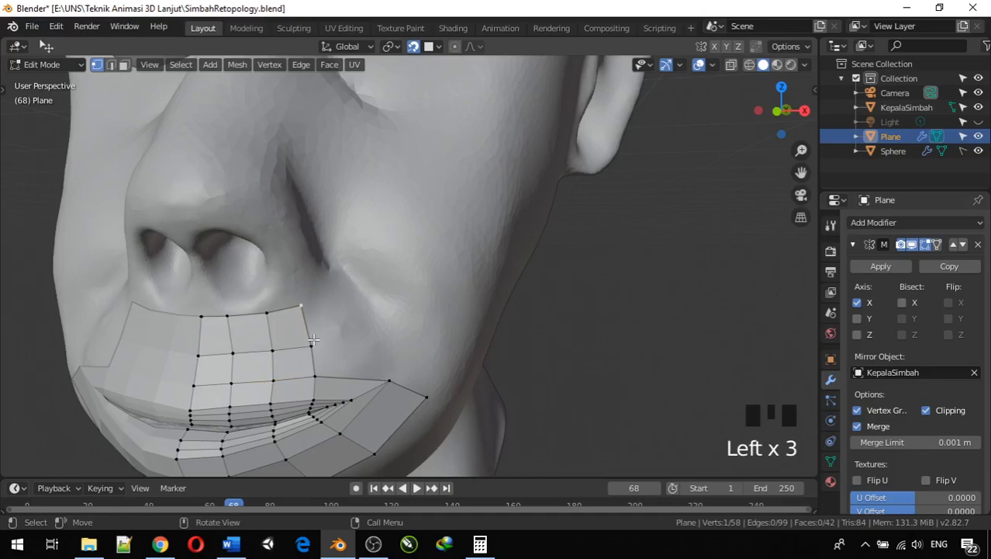
click(426, 396)
key(g)
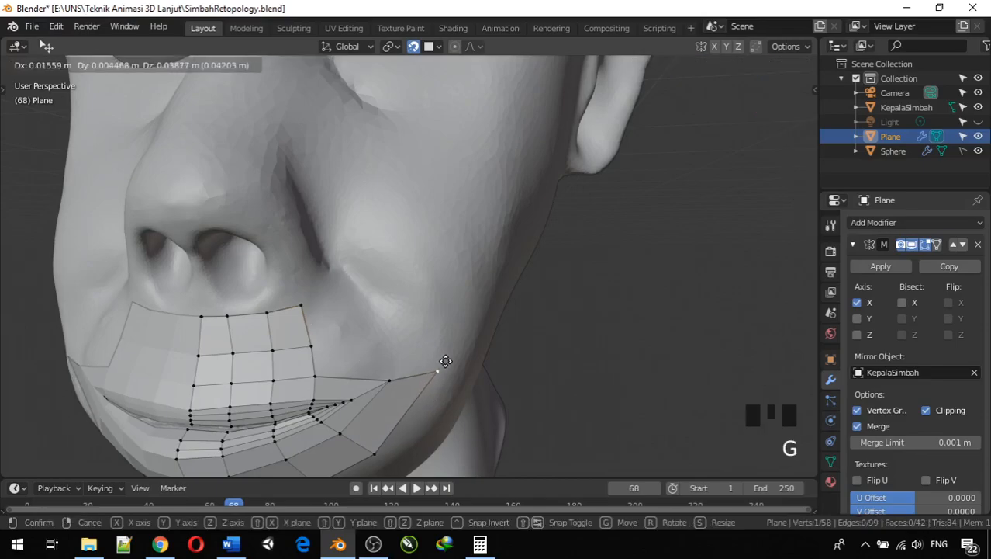
click(449, 357)
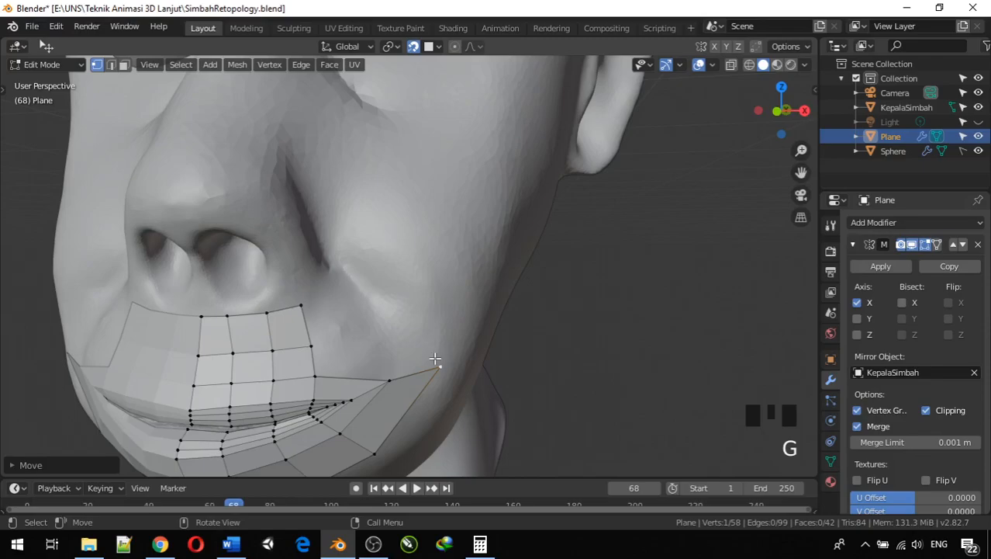
Add a centred loop cut through the mouth-corner quad and the narrow lip quads below it, and select the cut's top vertex
middle_drag(318, 319, 353, 329)
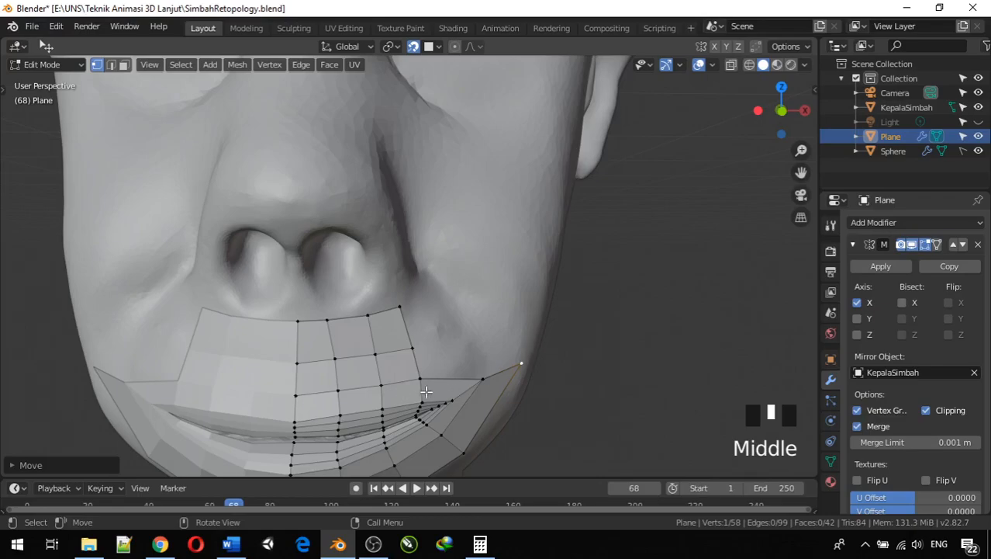
key(ctrl+r)
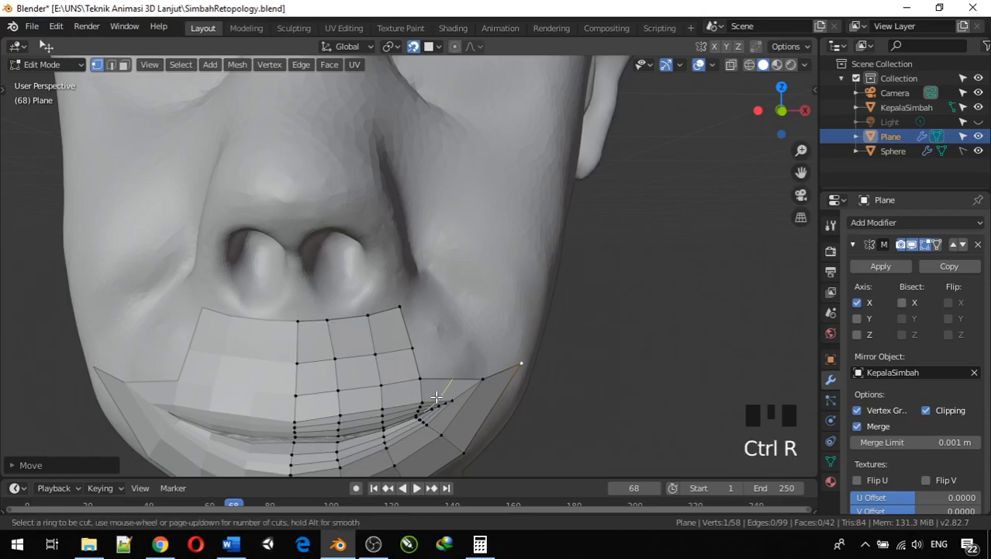
click(438, 396)
right_click(448, 385)
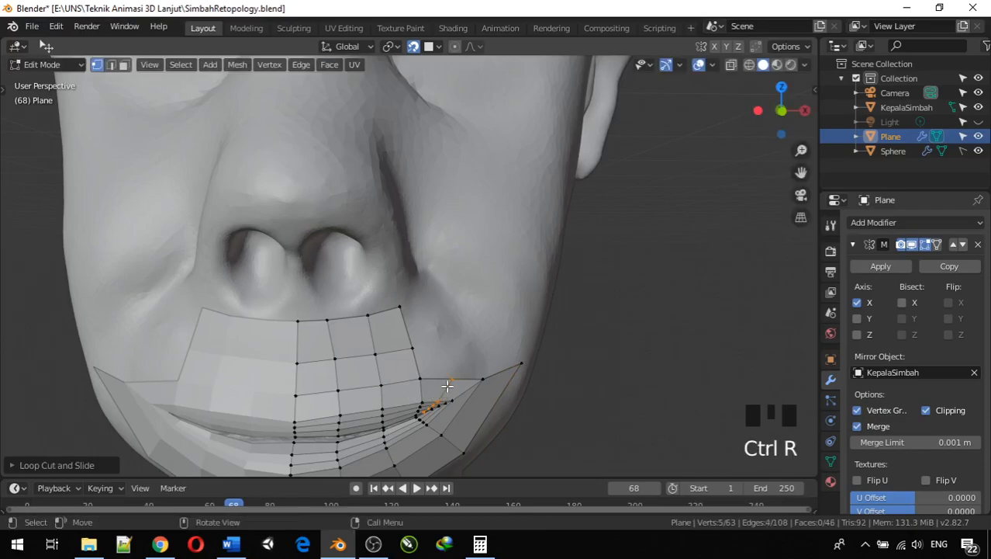
click(455, 374)
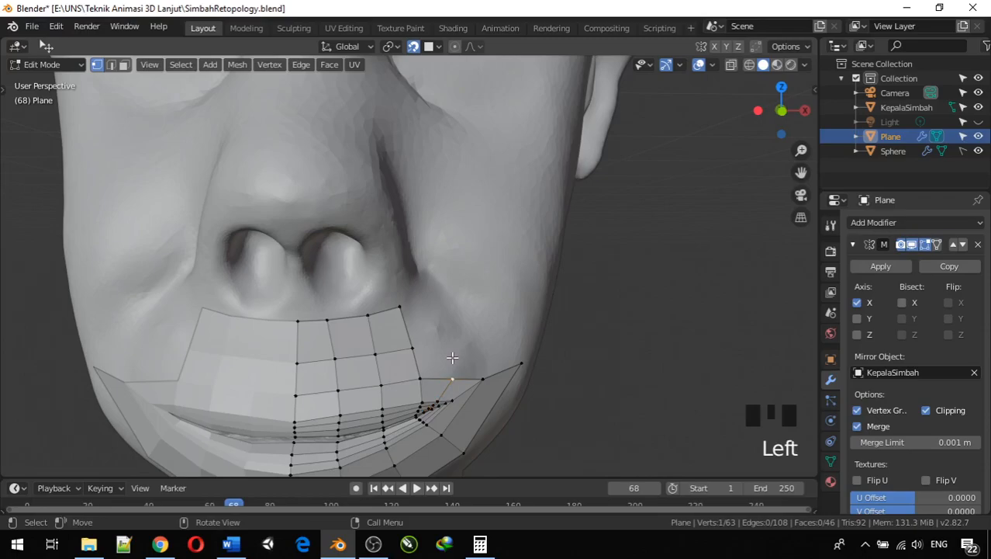
Extrude the selected vertex above the mouth corner twice toward the side of the nose, by about 0.055 m and 0.067 m
key(e)
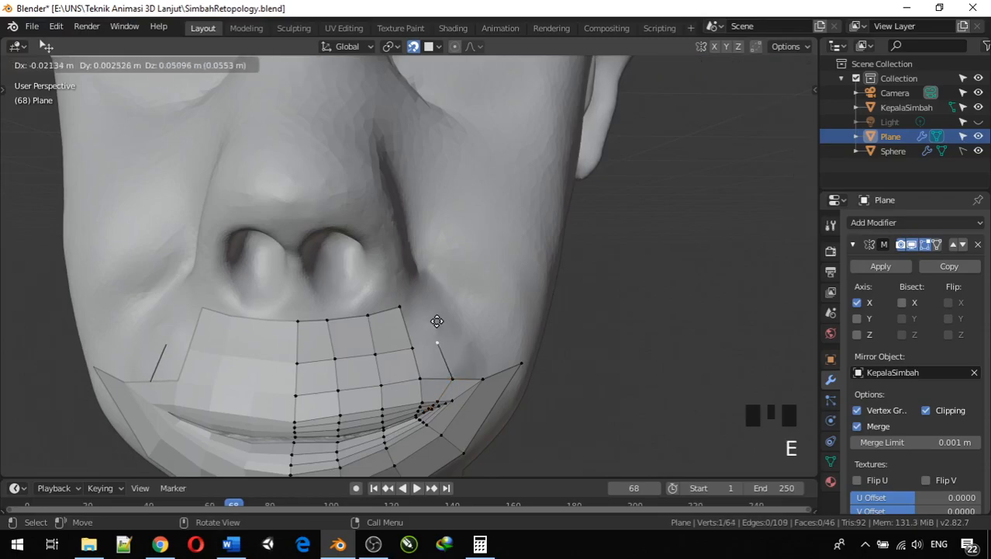
click(437, 320)
key(e)
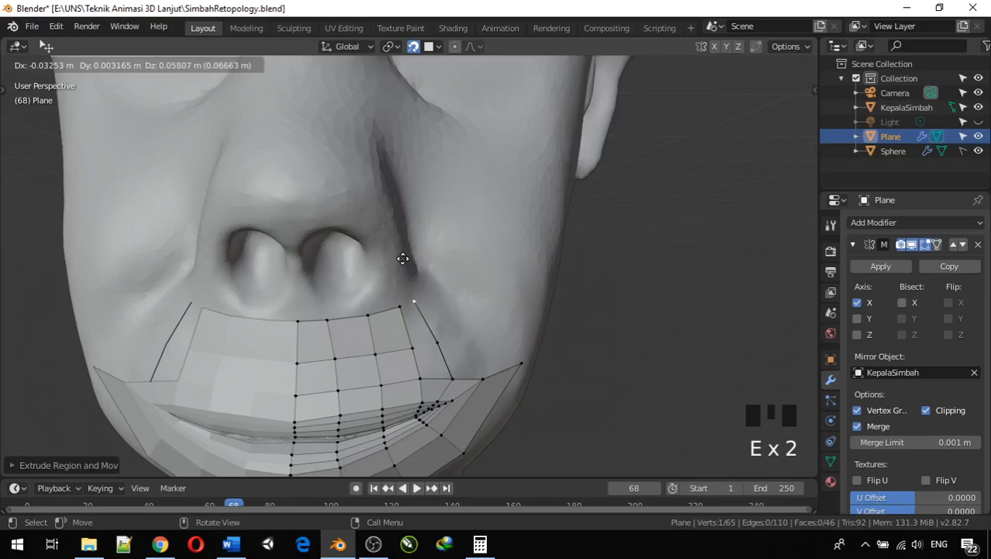
click(403, 258)
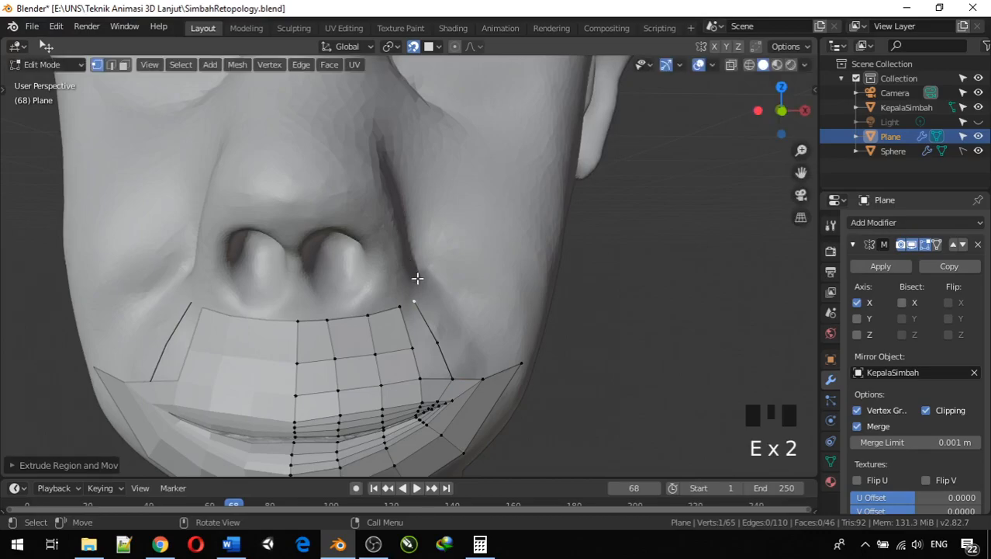
Fill the gap between the upper-lip grid and the new edge chain with two quad faces
click(421, 376)
shift+click(457, 377)
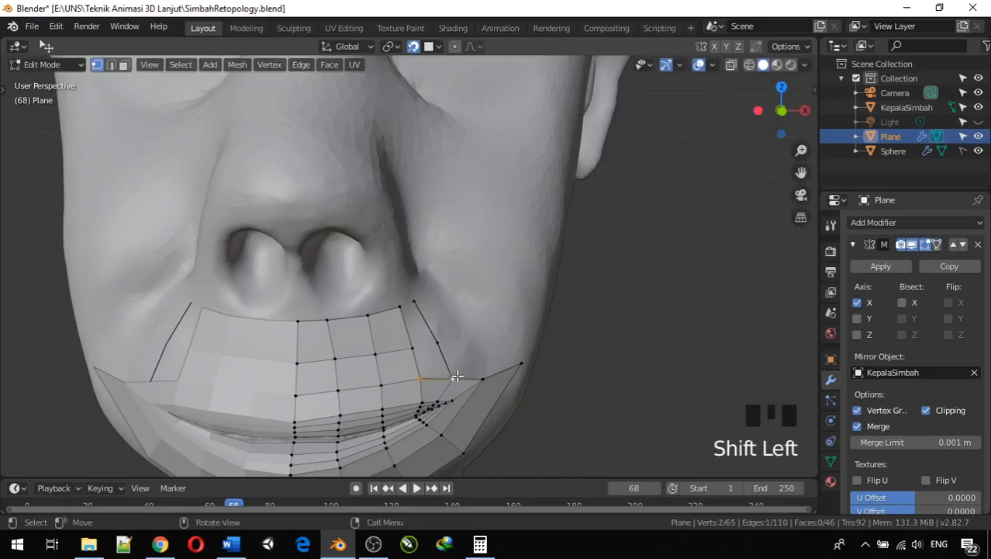
key(f)
key(f)
key(f)
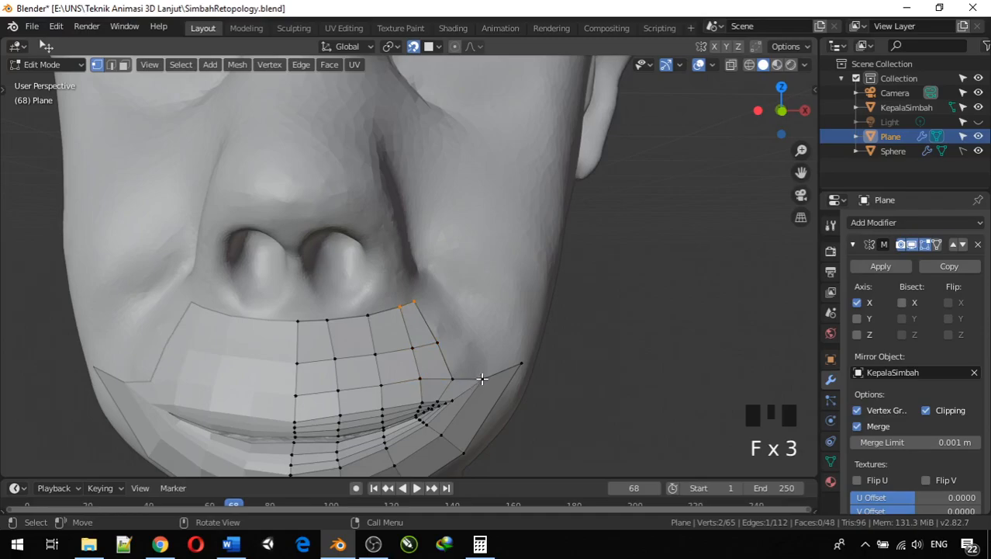
Extrude the next outer vertex beyond the mouth corner twice toward the nose fold, the second time by about 0.094 m
click(481, 378)
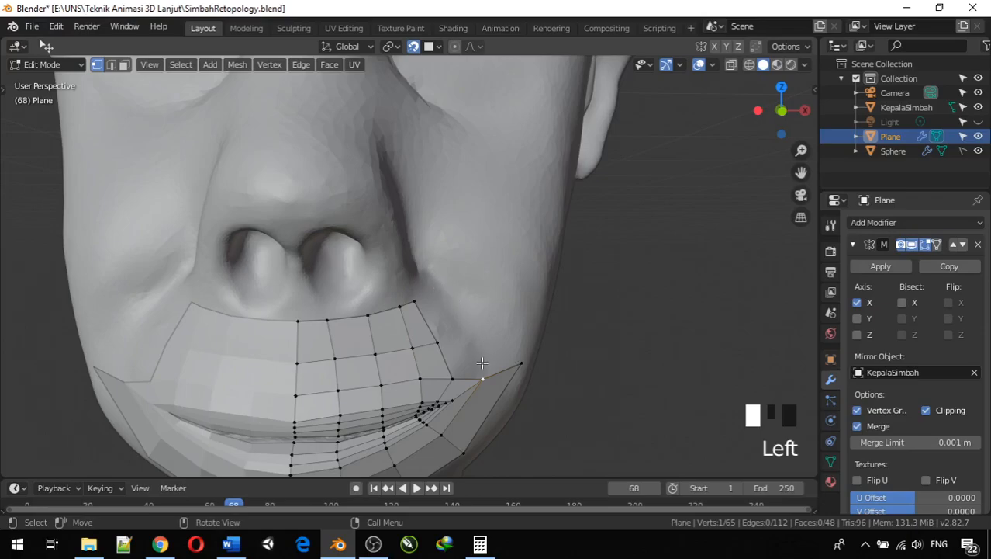
key(e)
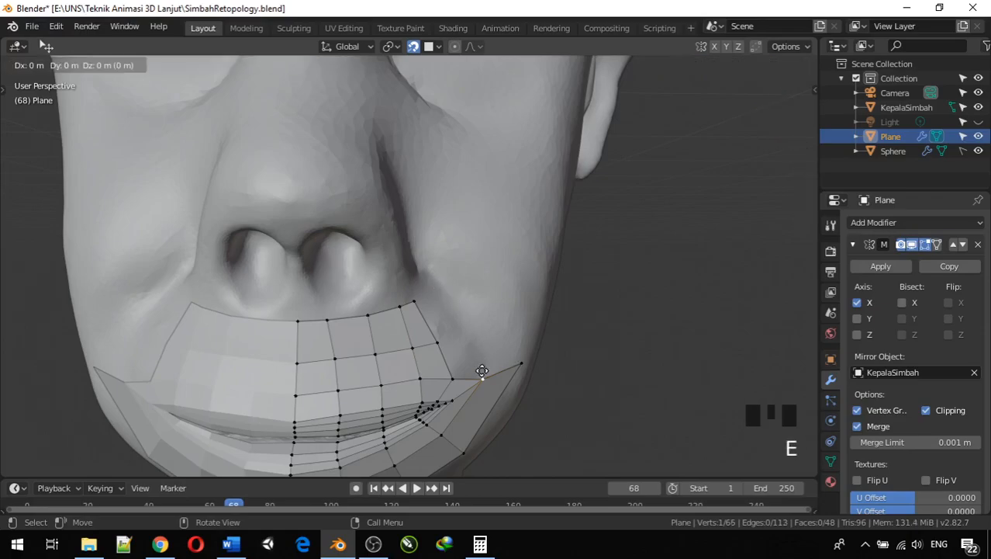
click(466, 326)
key(e)
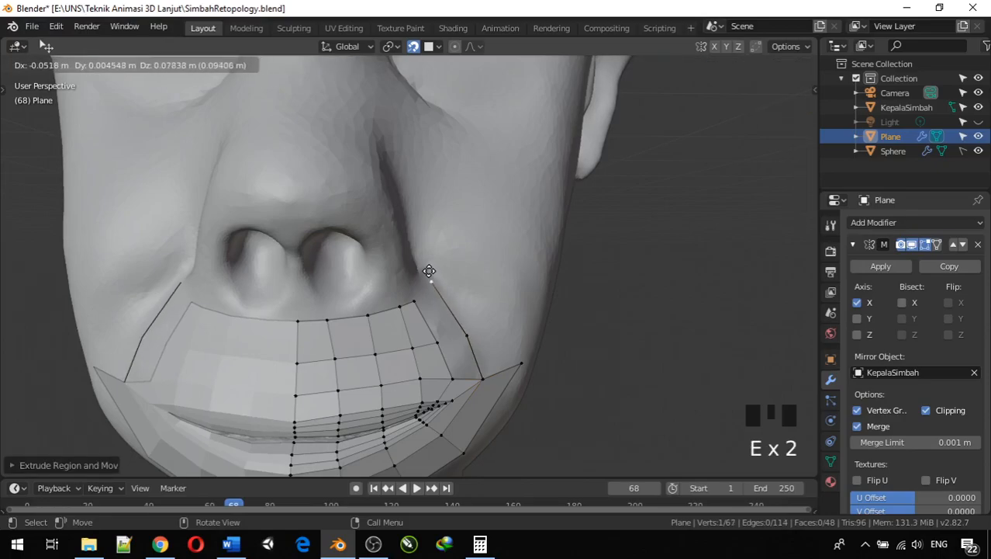
click(429, 270)
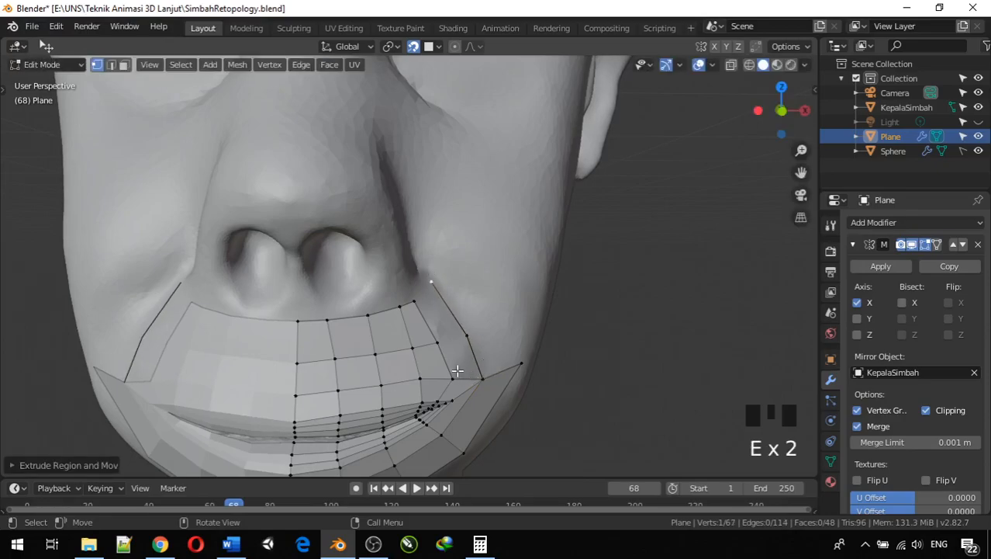
Fill two quad faces between the previous column and the new outer edge chain
click(453, 378)
shift+click(484, 378)
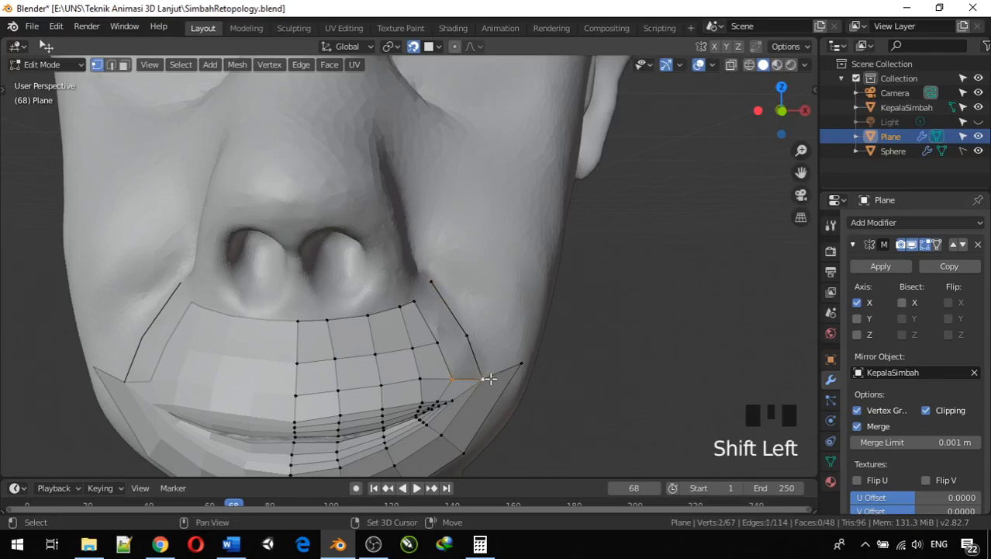
key(f)
key(f)
key(f)
Move the two vertices above the mouth corner slightly to even out the bottom row of the new faces
middle_drag(504, 373, 454, 363)
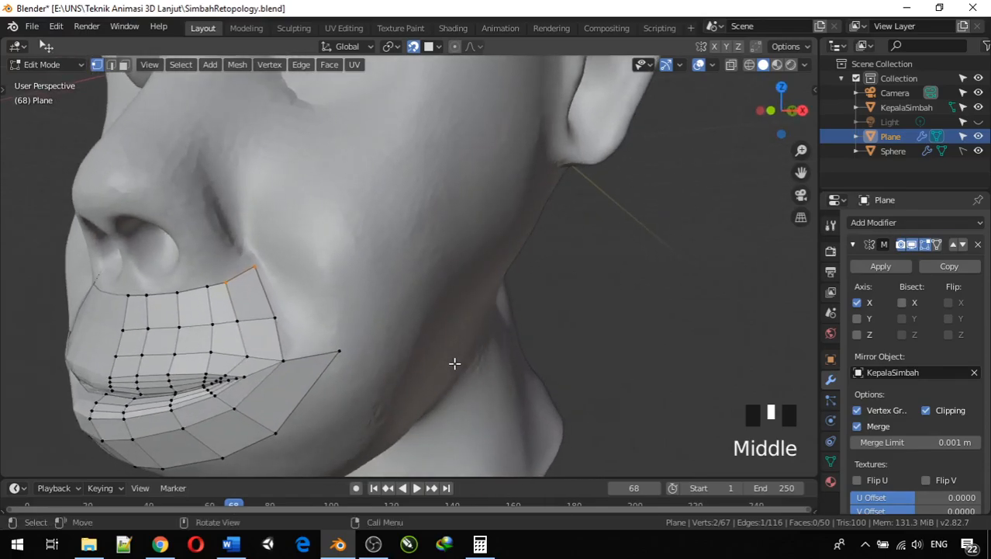
click(339, 351)
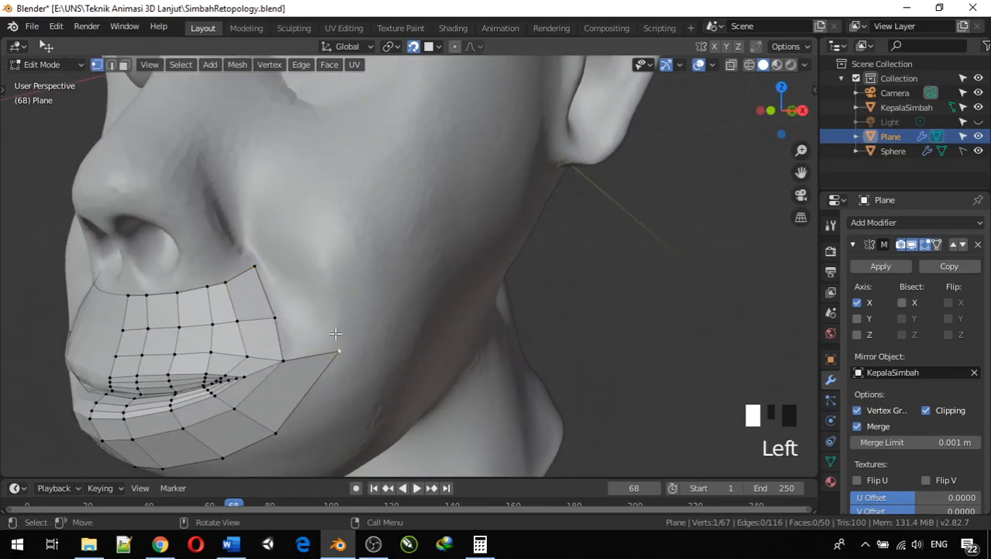
click(279, 362)
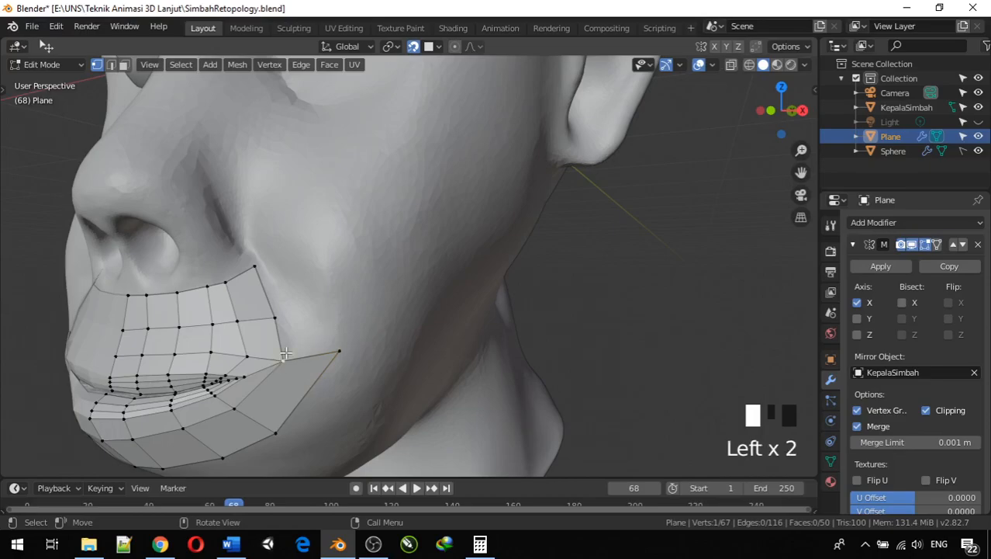
key(g)
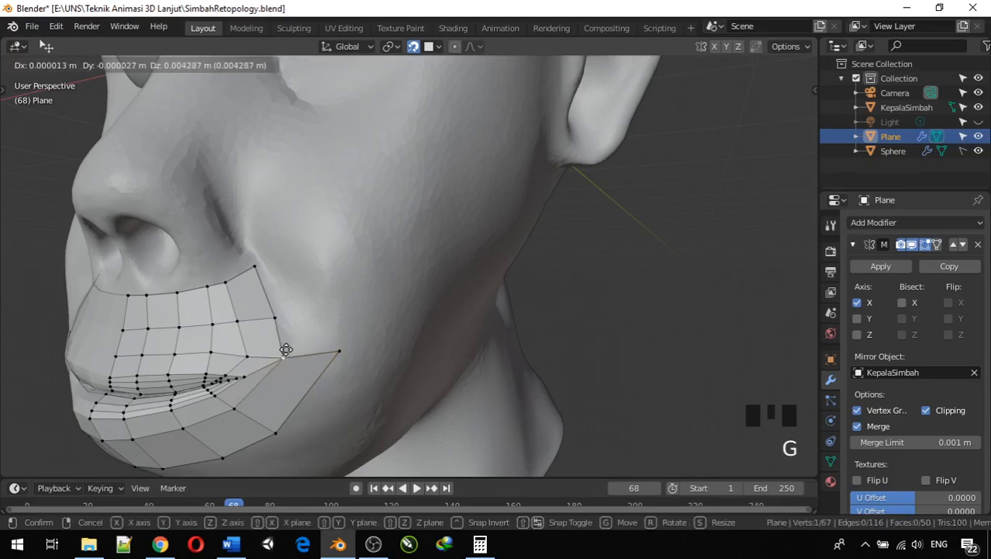
click(286, 350)
click(249, 354)
key(g)
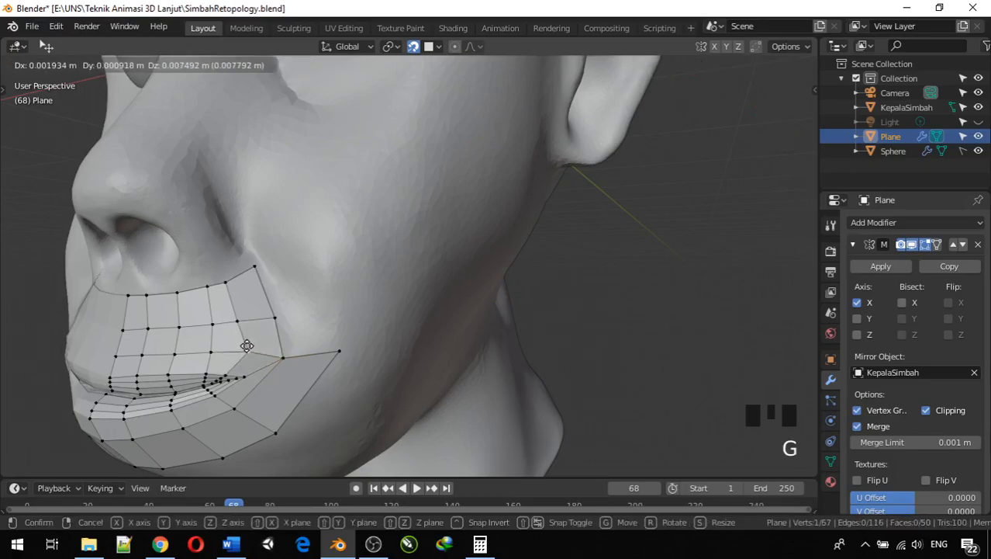
click(240, 348)
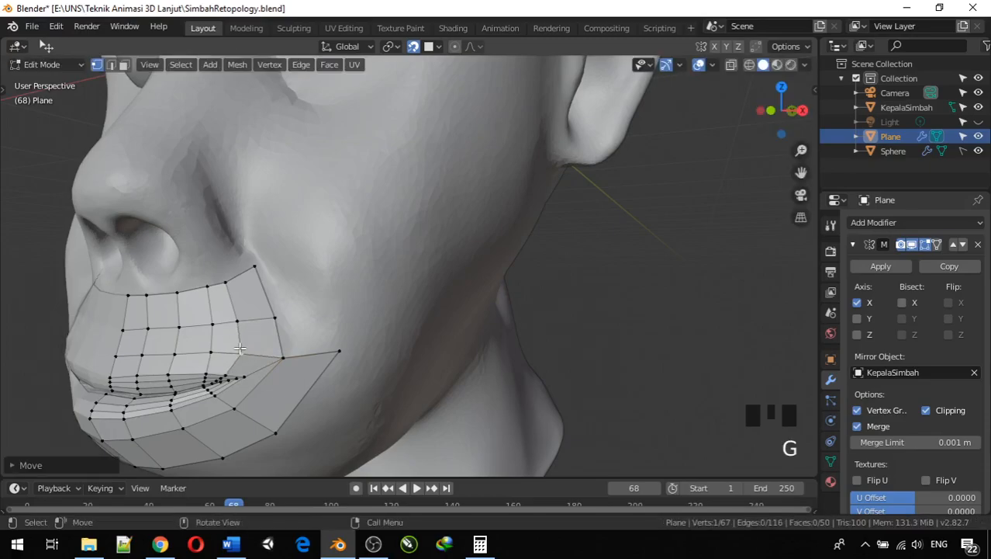
Reposition the outer column's three vertices, moving the top one into the nose fold and the other two outward onto the cheek
middle_drag(285, 351, 299, 354)
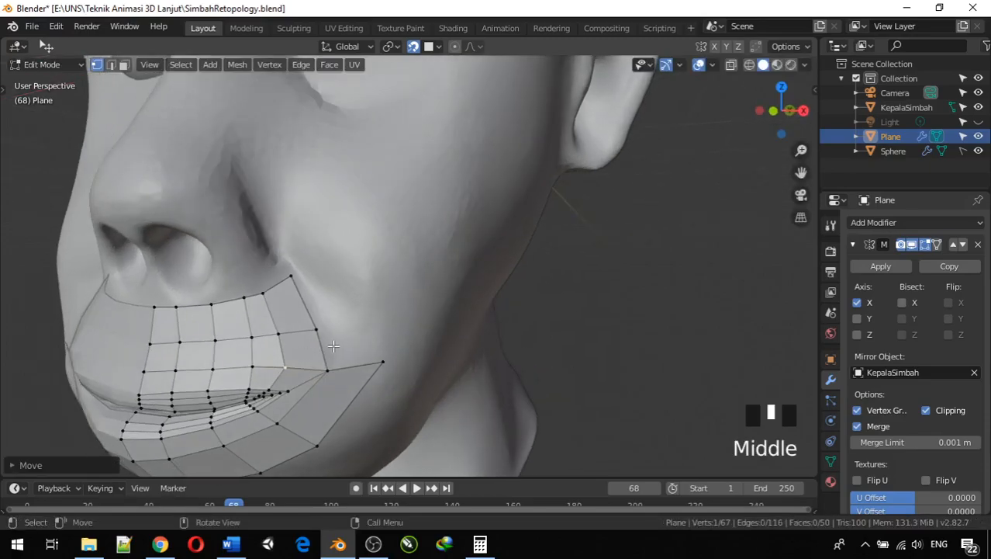
click(291, 278)
key(g)
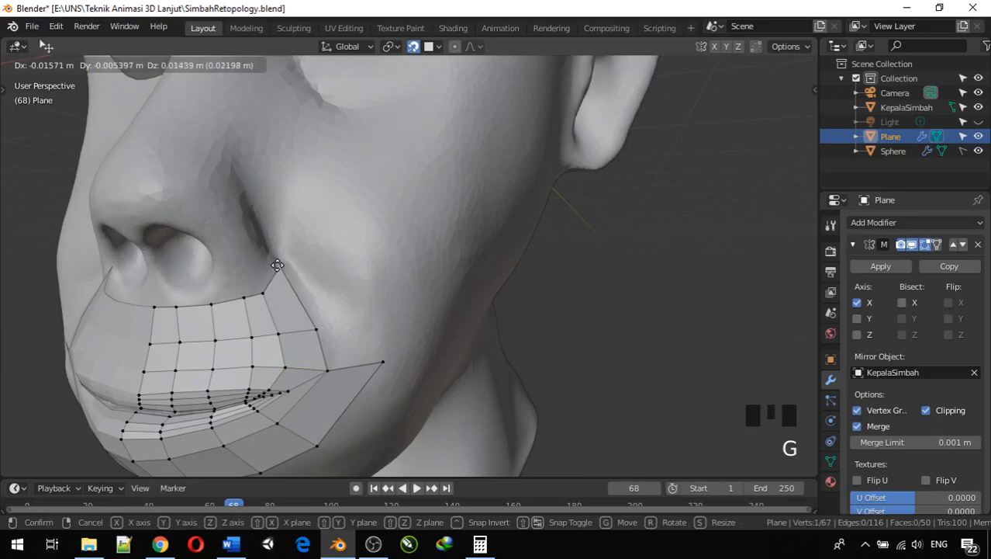
click(276, 265)
click(316, 329)
key(g)
click(327, 327)
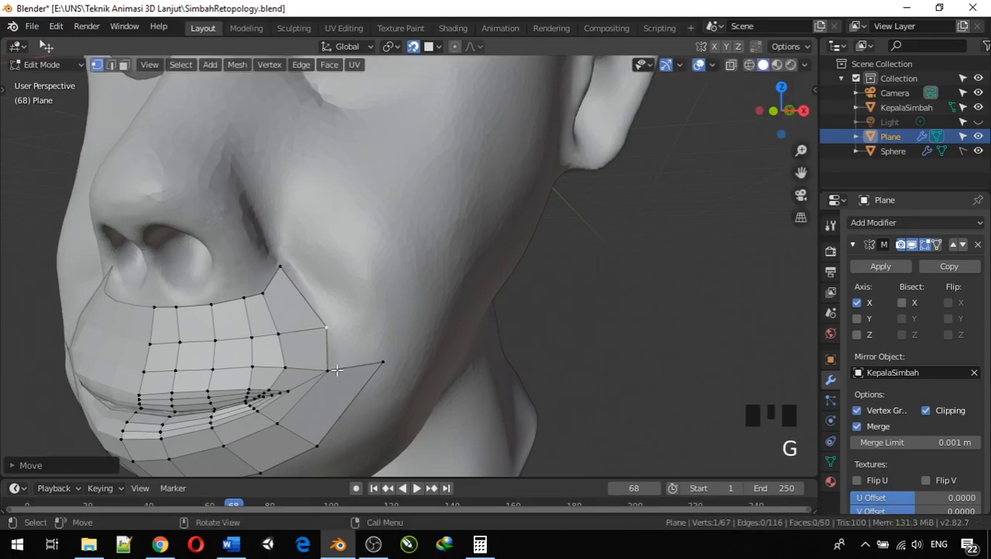
click(329, 371)
key(g)
click(341, 366)
Move the middle and bottom vertices of the adjacent inner column slightly outward to even the spacing
click(278, 334)
key(g)
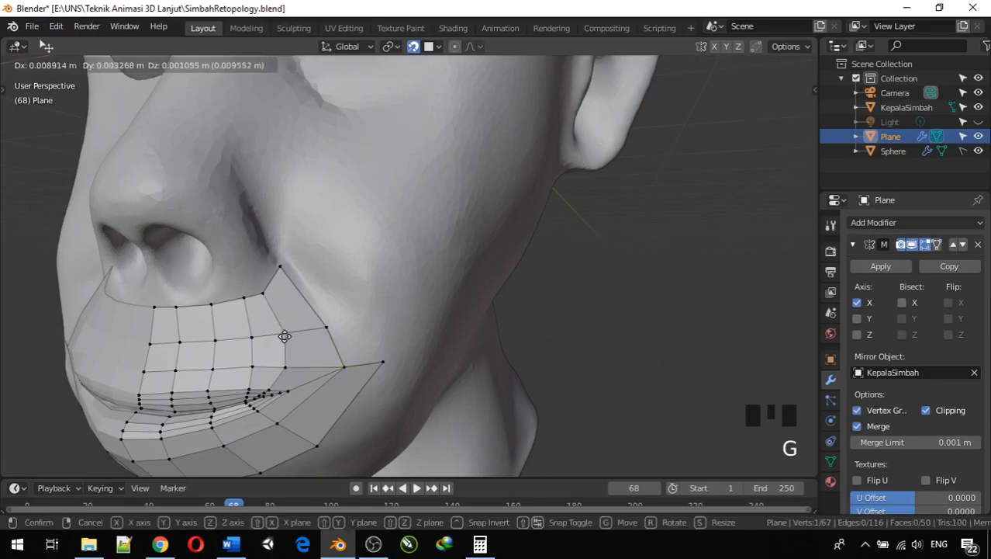
click(282, 338)
click(284, 367)
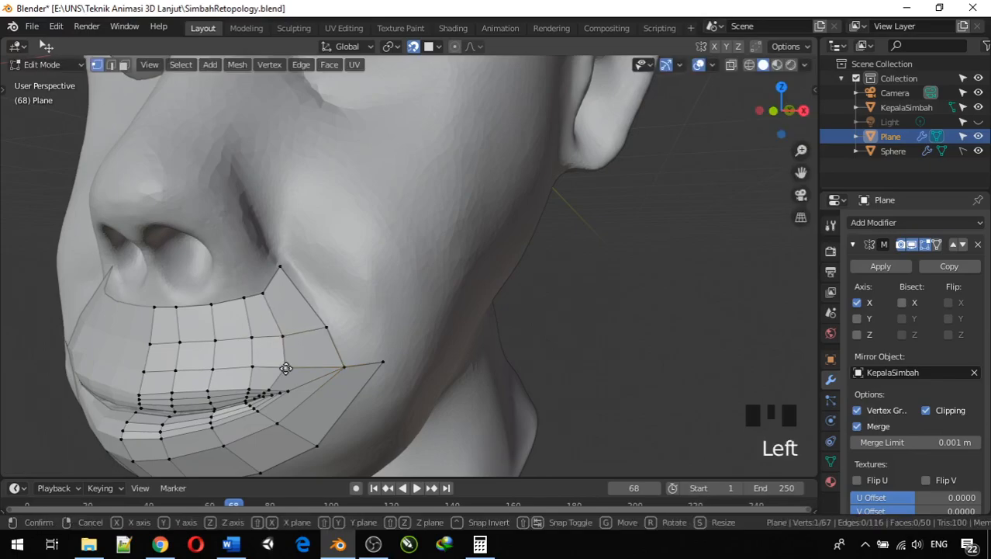
key(g)
click(291, 368)
Extrude the outermost cheek vertex twice up beside the nose, by about 0.079 m and 0.147 m
middle_drag(291, 368, 329, 366)
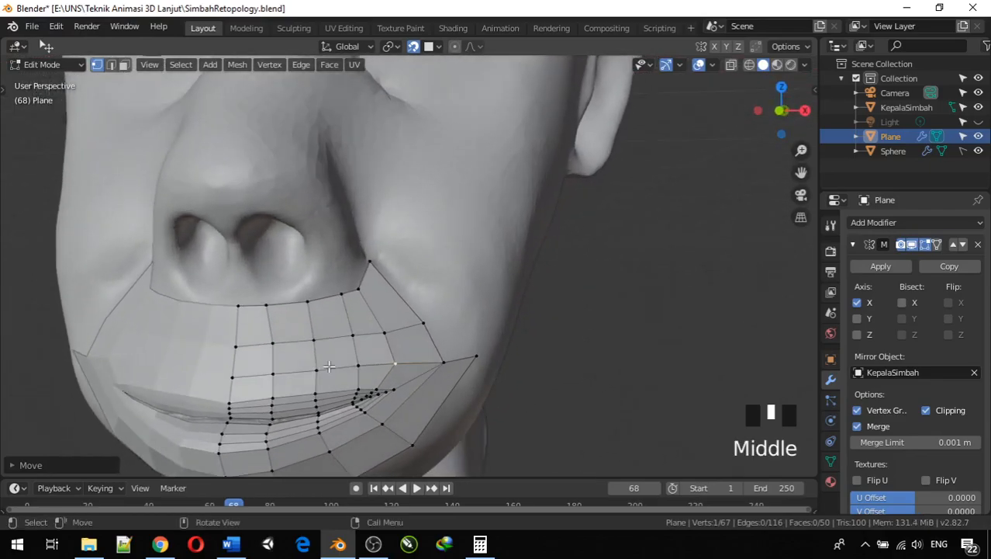
click(375, 259)
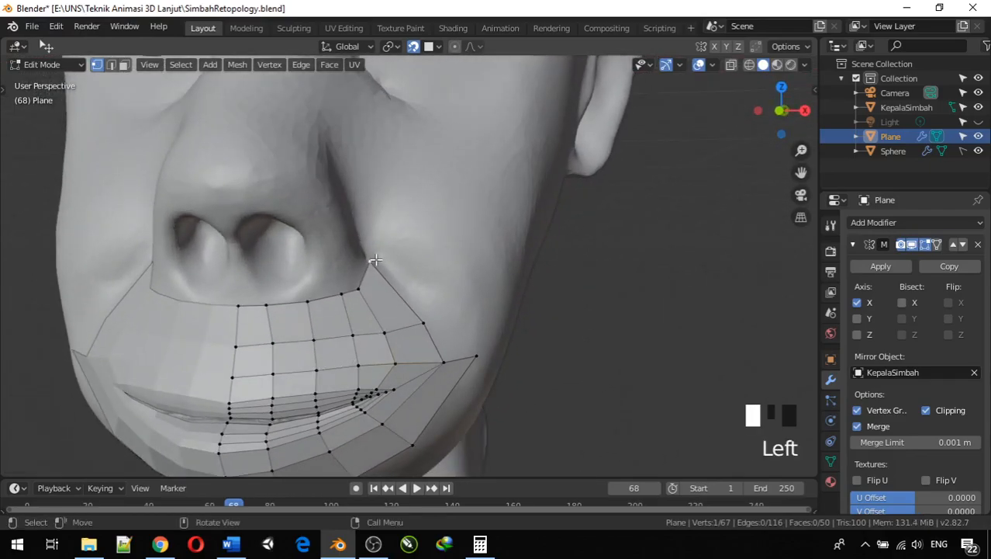
click(476, 354)
key(e)
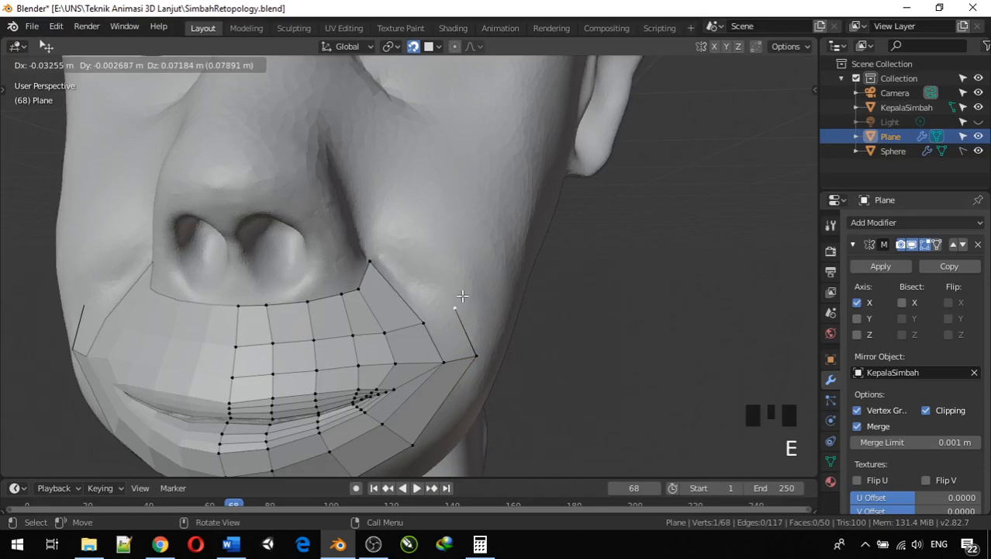
click(462, 296)
key(e)
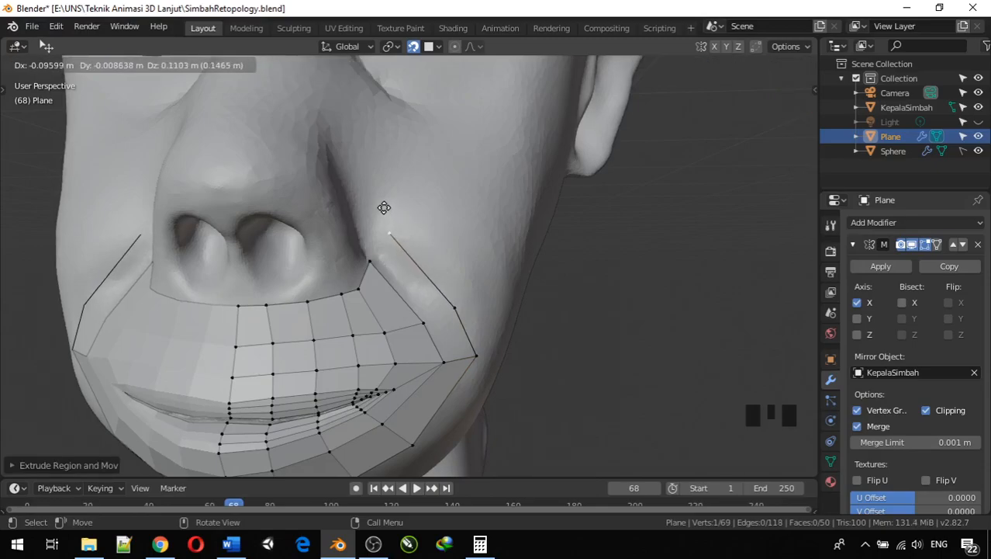
click(384, 207)
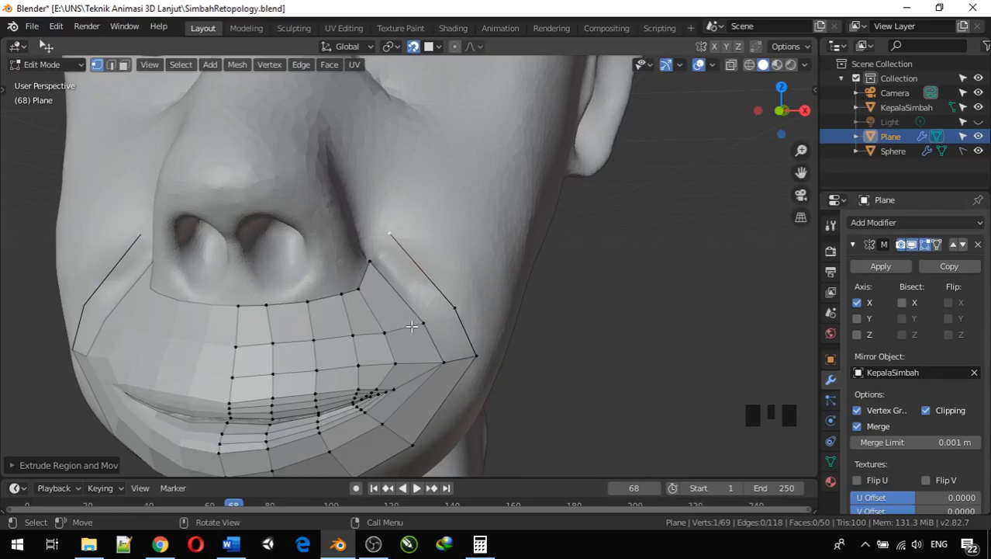
Fill two quad faces between the outer column and the new cheek edge chain
click(448, 359)
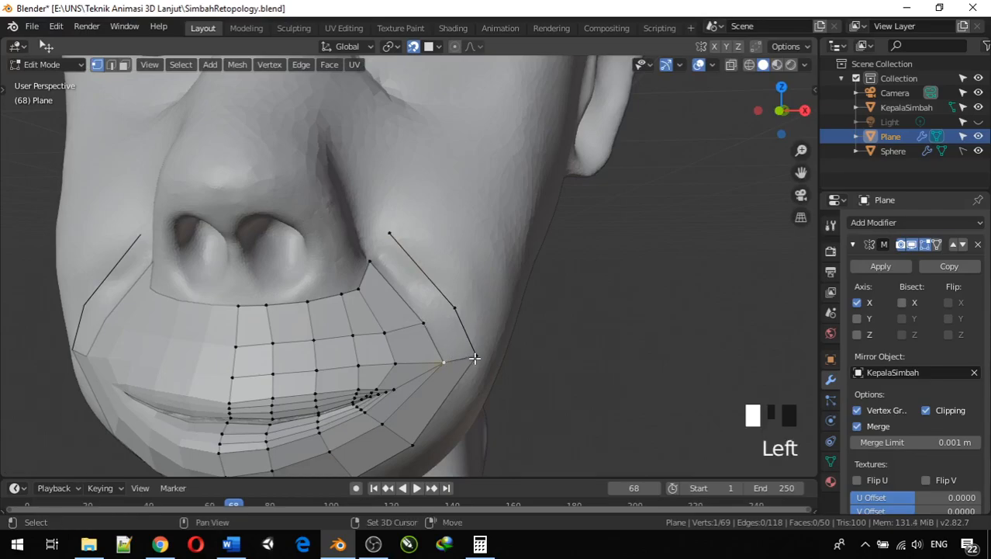
shift+click(477, 355)
key(f)
key(f)
key(f)
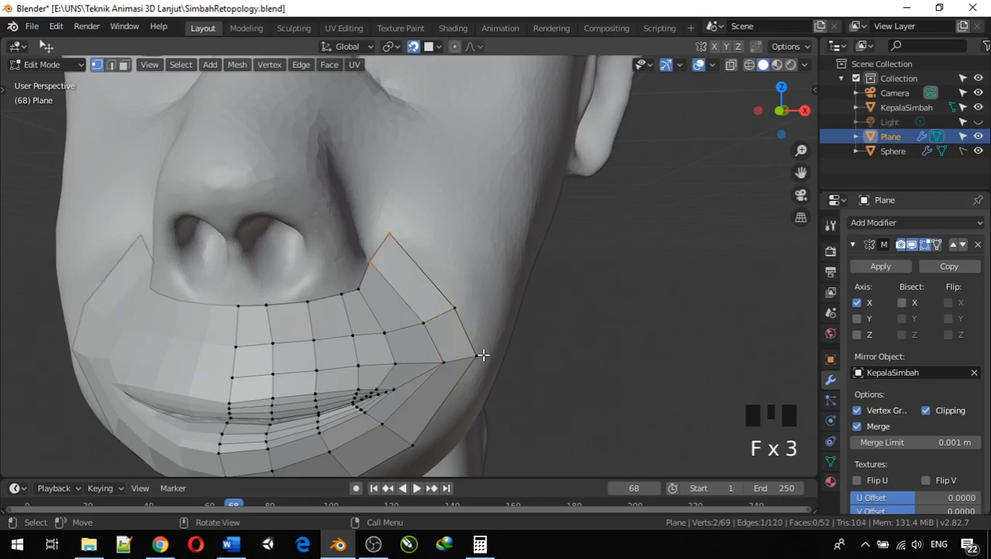
Move the top corner vertex of the cheek strip about 0.013 m outward and slightly down
click(390, 234)
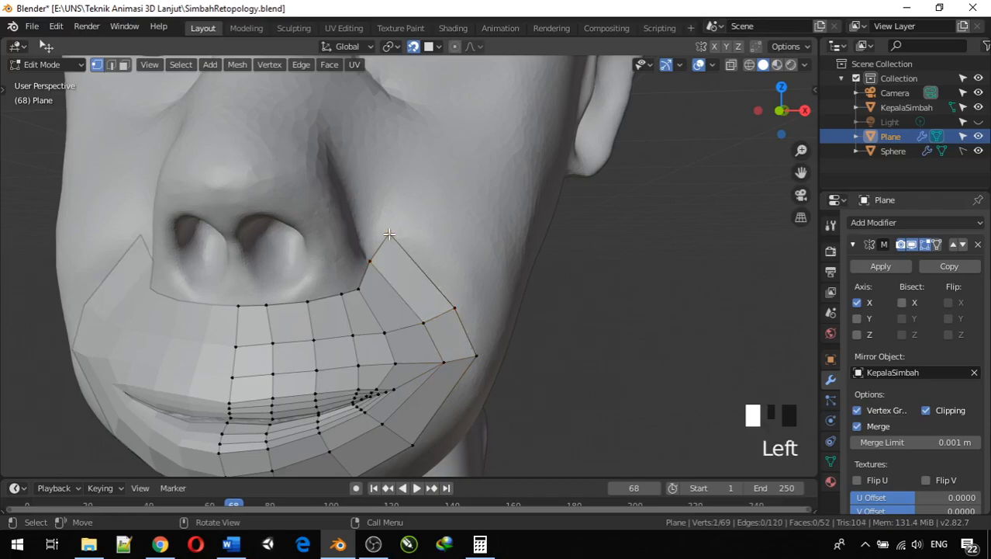
key(g)
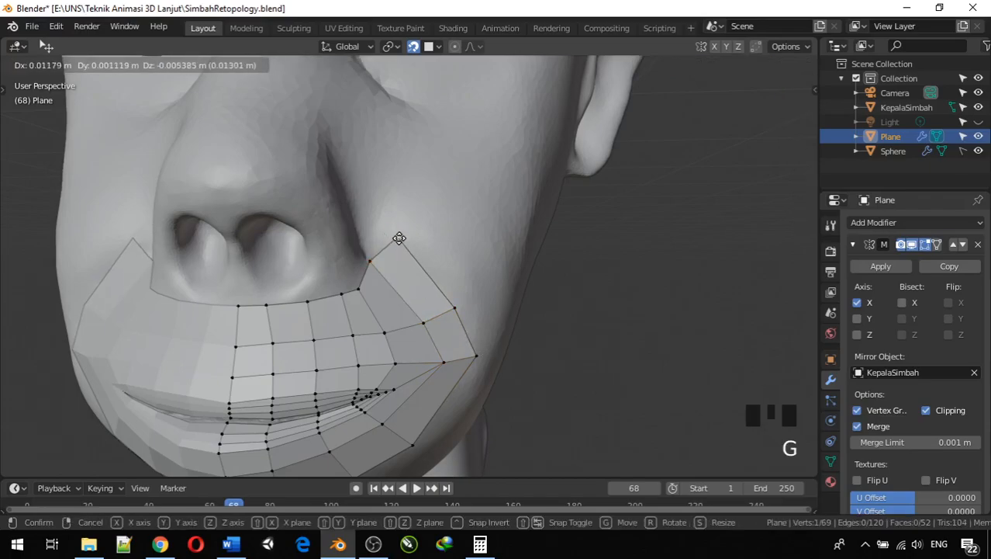
click(399, 239)
Extrude the top edge of the cheek strip about 0.068 m up along the side of the nose
mouse_move(407, 256)
middle_down()
mouse_move(388, 269)
mouse_move(343, 259)
mouse_move(399, 272)
middle_up()
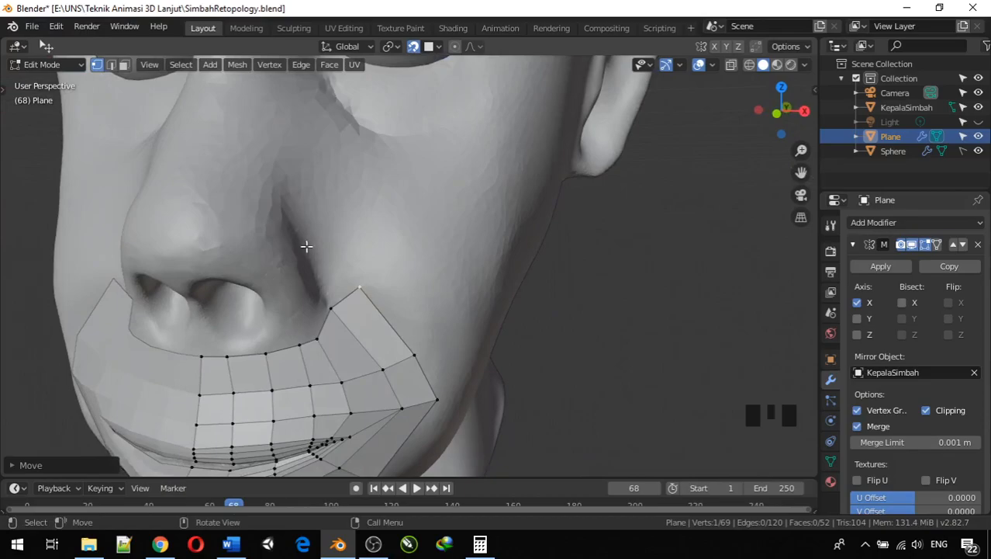
scroll(305, 245, down, 3)
middle_drag(317, 244, 336, 232)
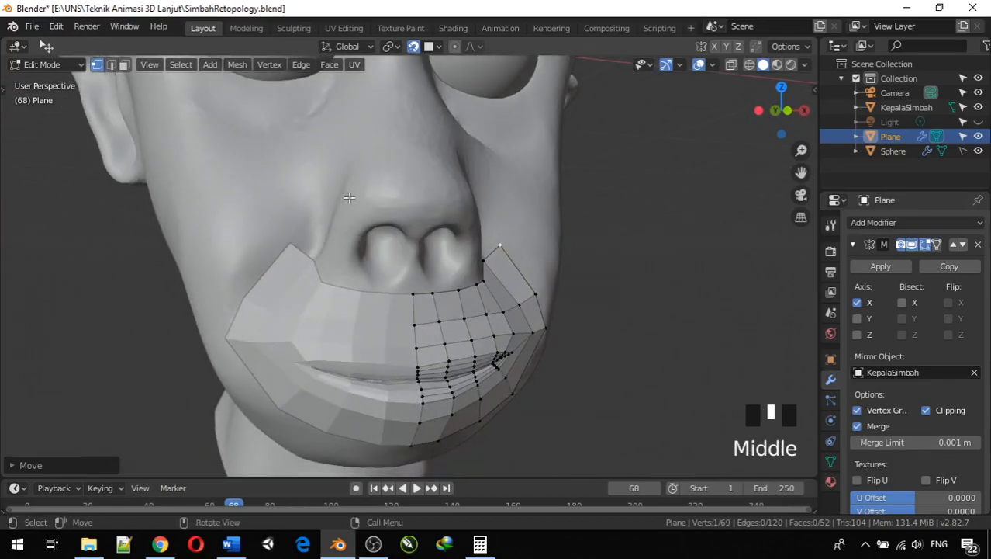
middle_drag(499, 224, 446, 241)
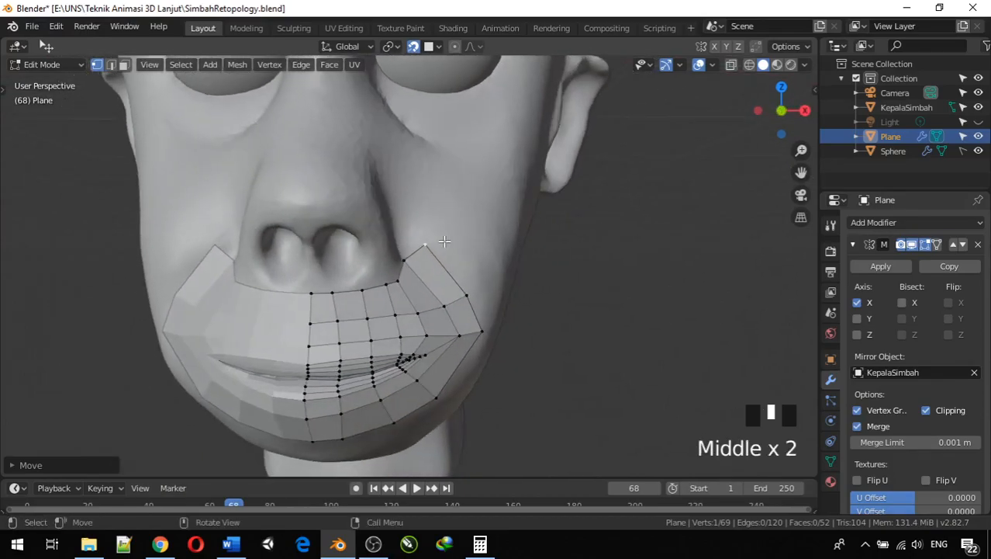
shift+click(427, 245)
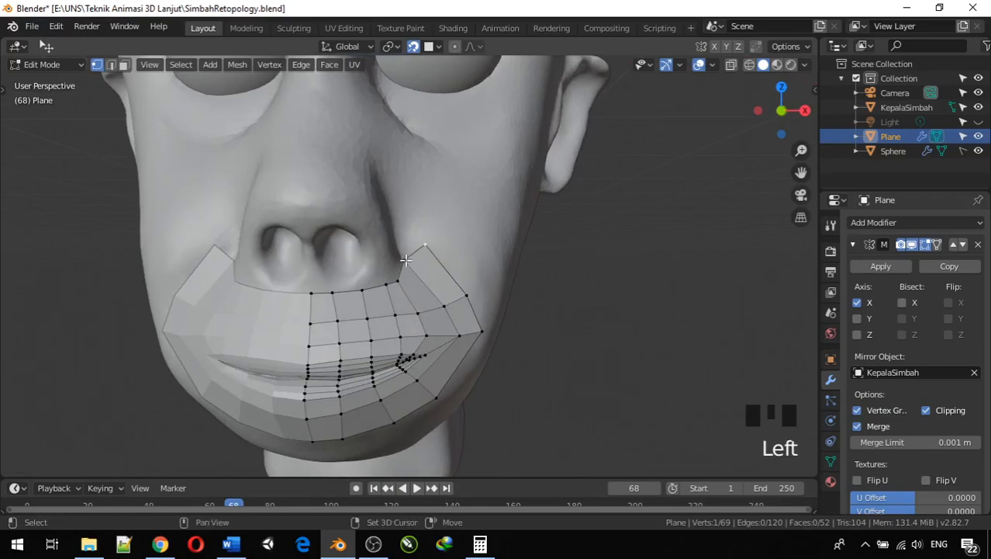
shift+click(405, 260)
middle_drag(444, 242, 413, 254)
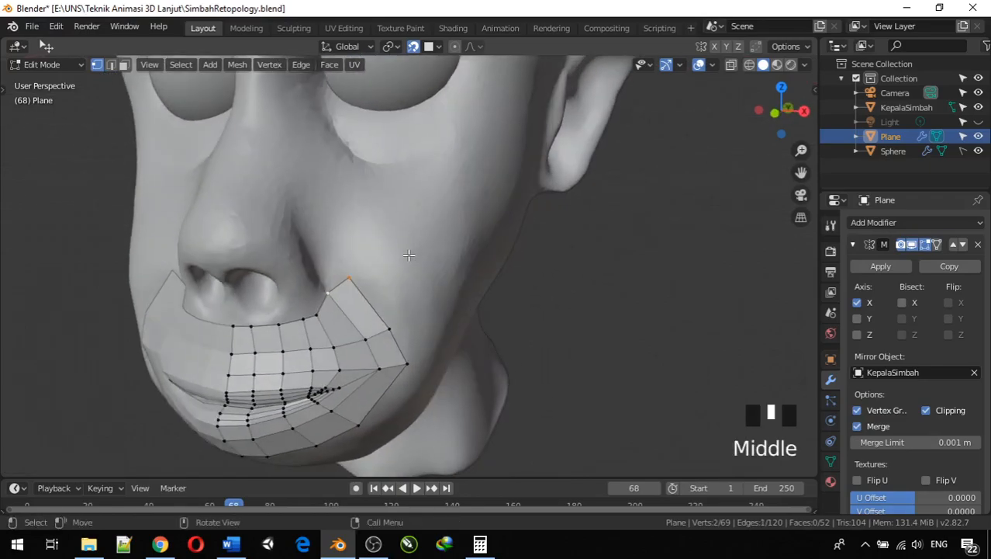
key(e)
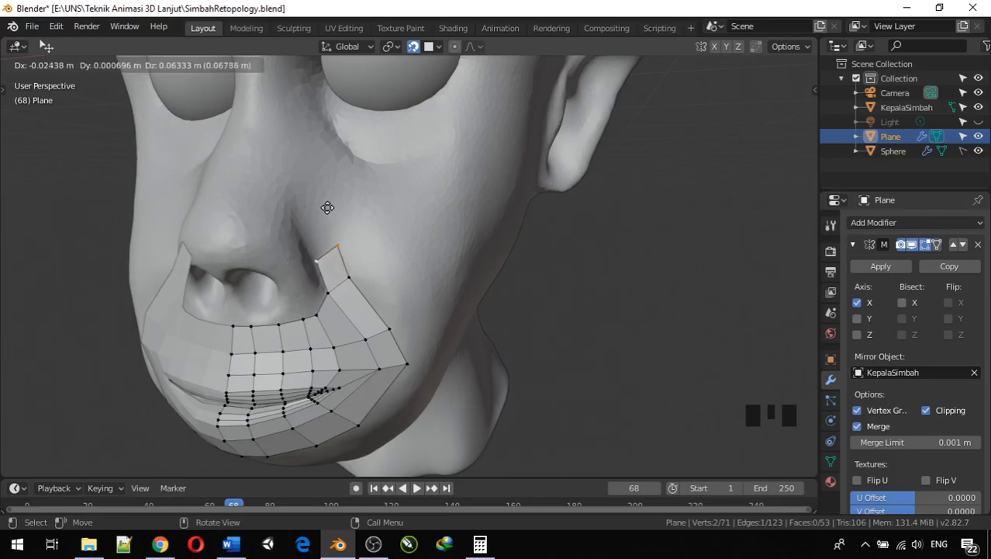
click(326, 206)
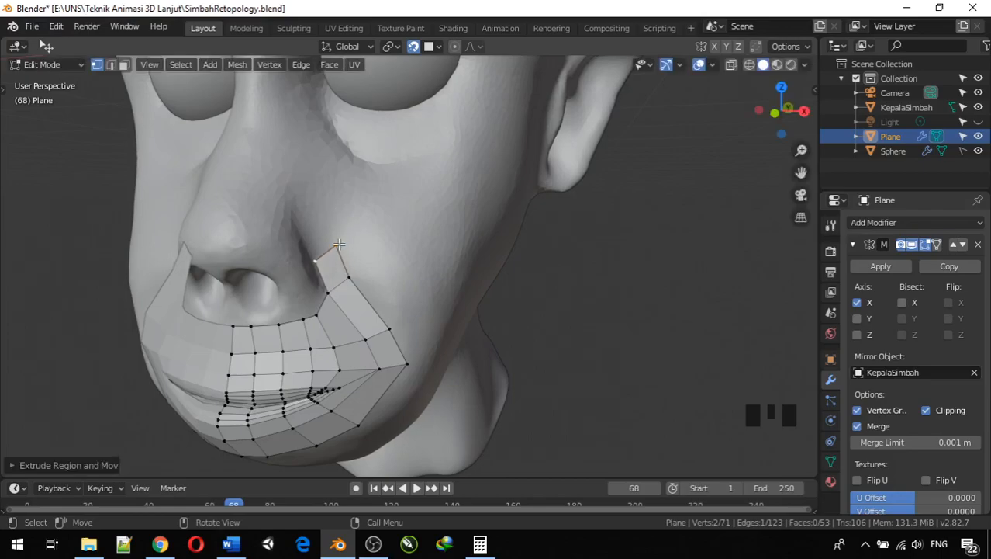
Move the outer corner vertex of the new face about 0.02 m inward and up
click(336, 243)
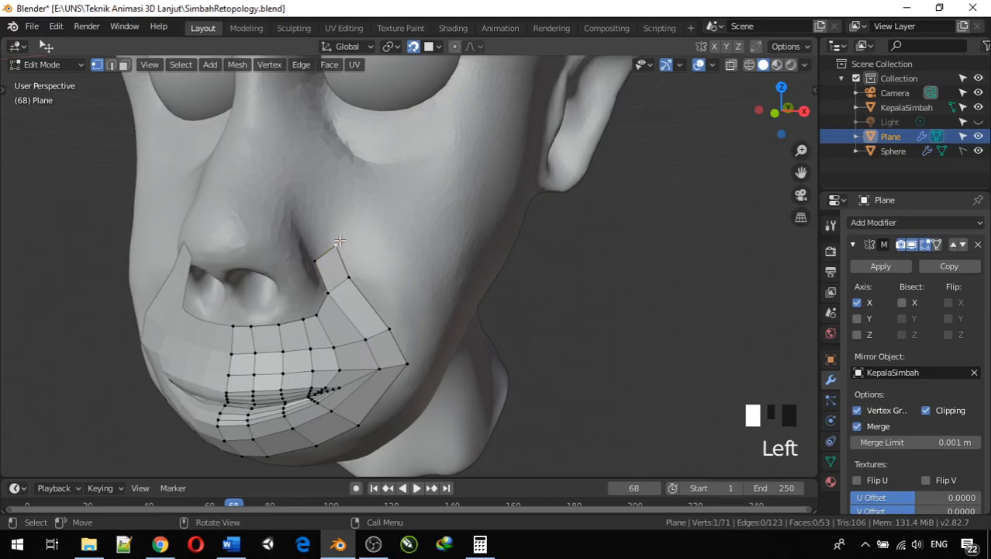
key(g)
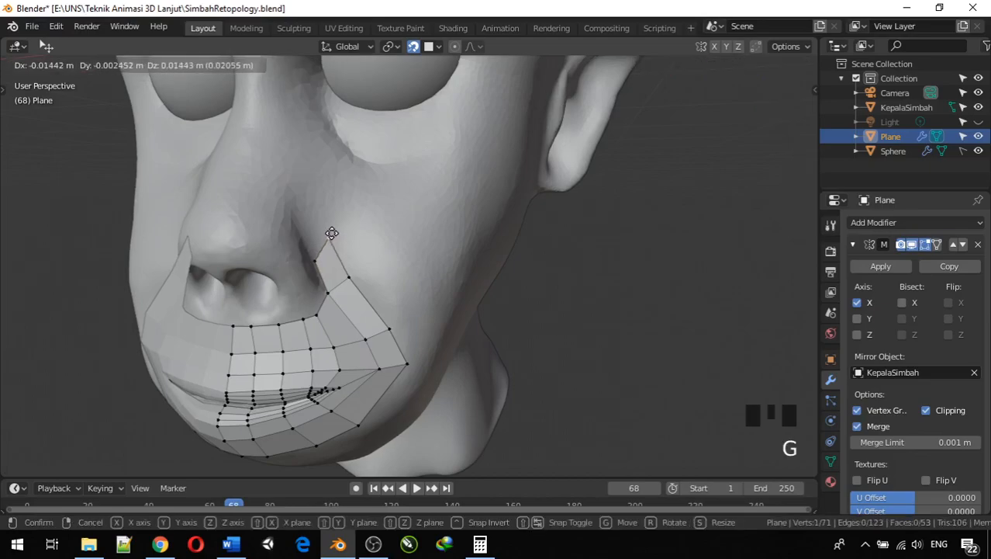
click(332, 230)
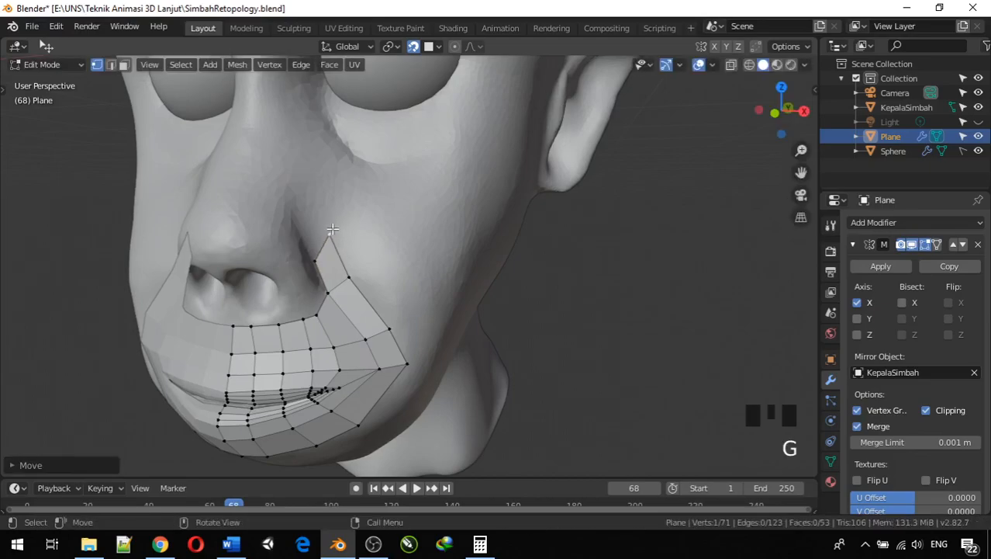
Extrude the strip's top edge another 0.056 m or so upward beside the nostril
shift+click(319, 253)
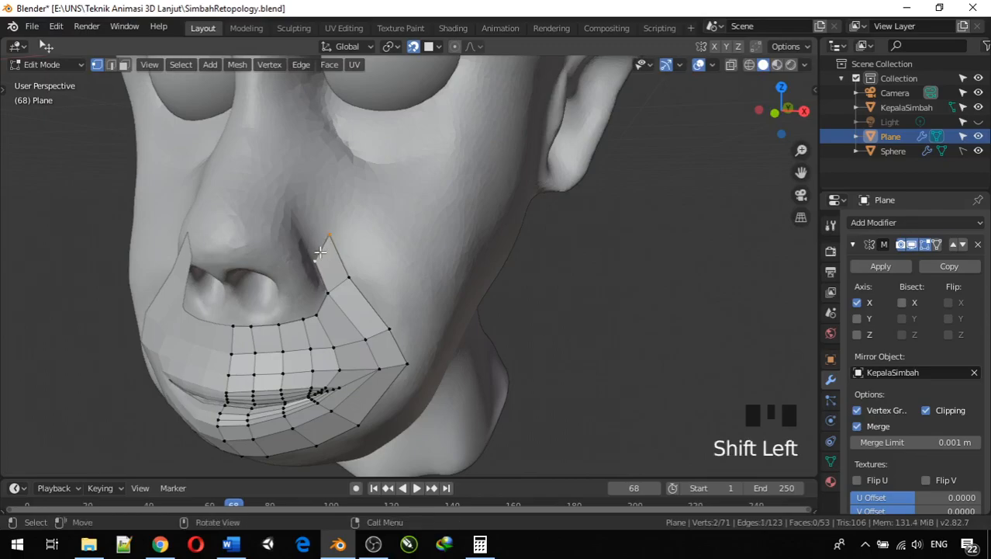
key(e)
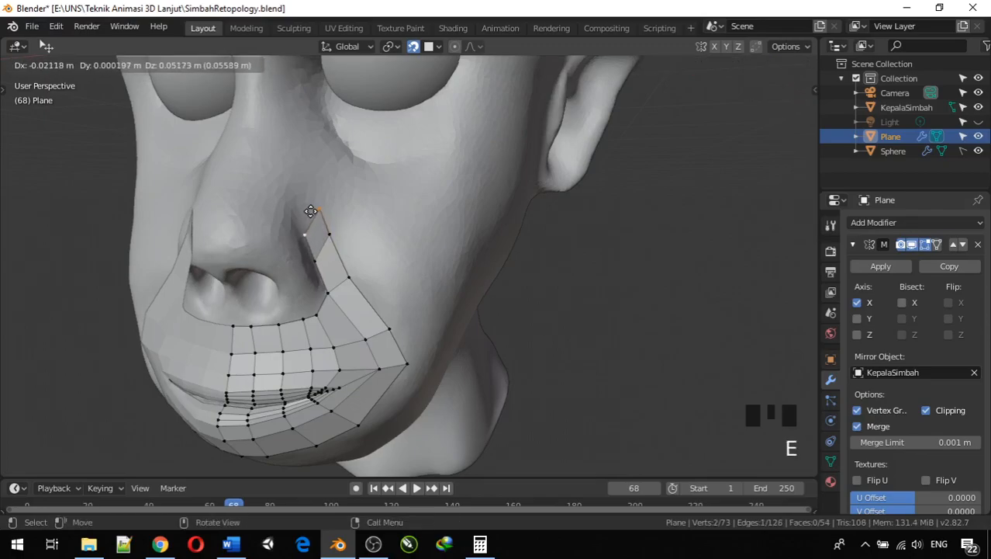
click(310, 212)
Move the strip's top outer vertex about 0.043 m inward and up, then shift it slightly outward from a side view
click(316, 209)
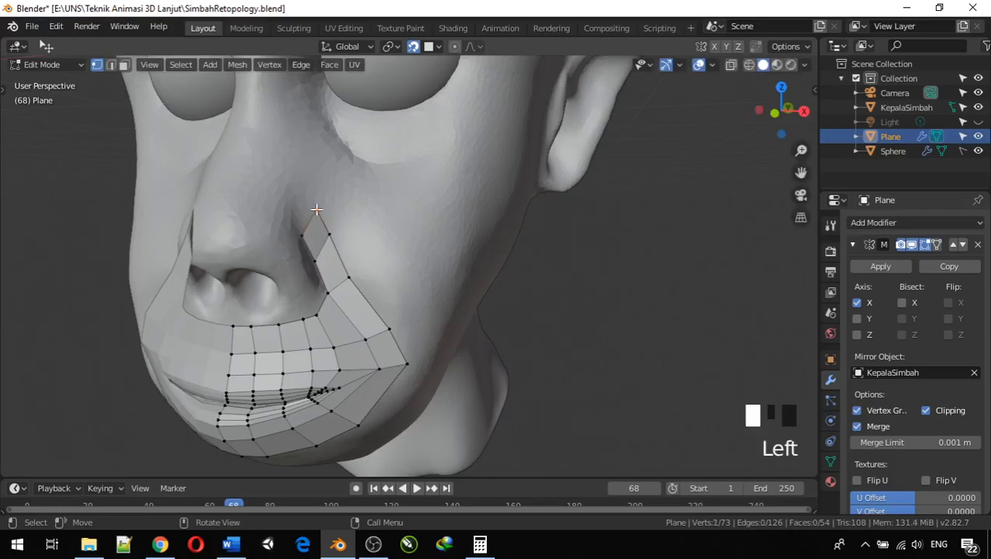
key(g)
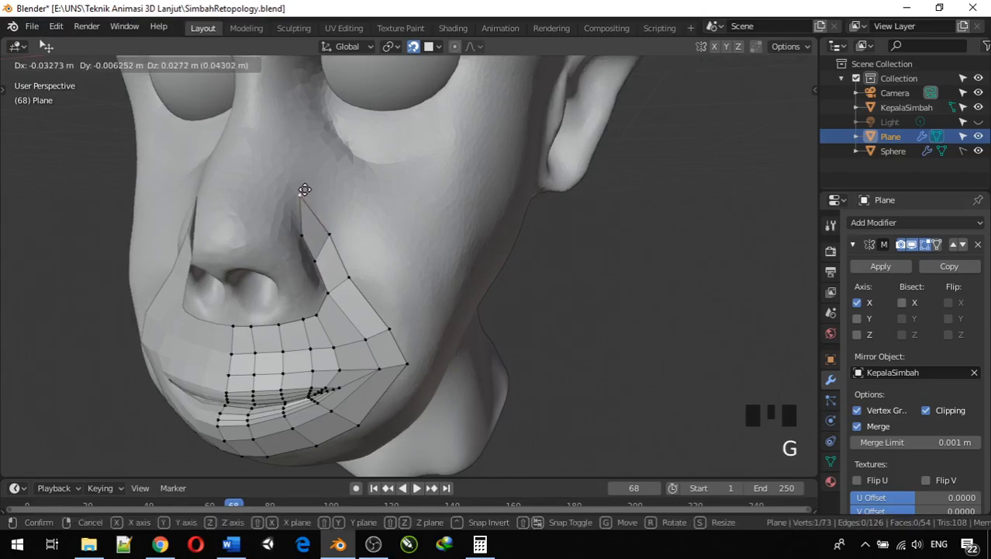
click(303, 189)
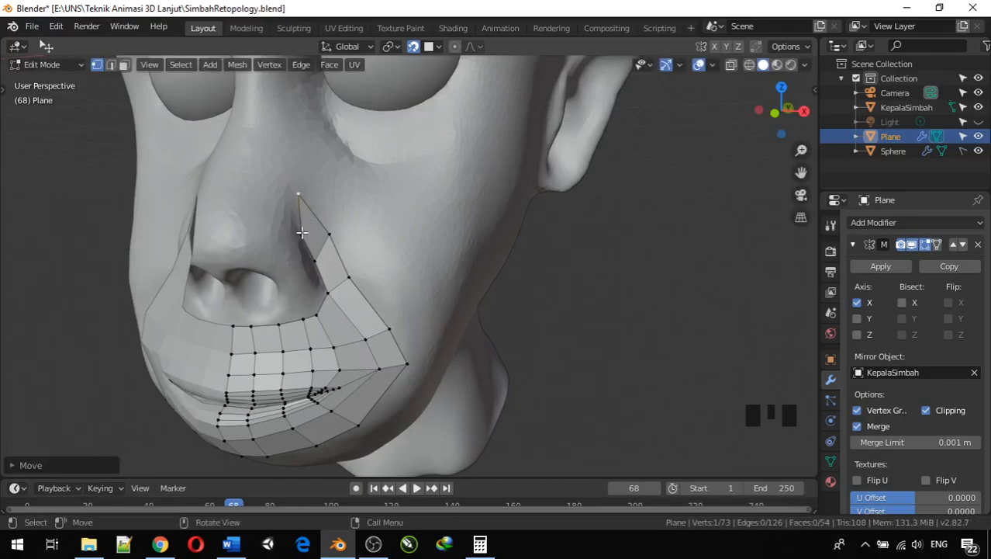
shift+click(327, 234)
middle_drag(325, 235, 273, 227)
click(222, 219)
key(g)
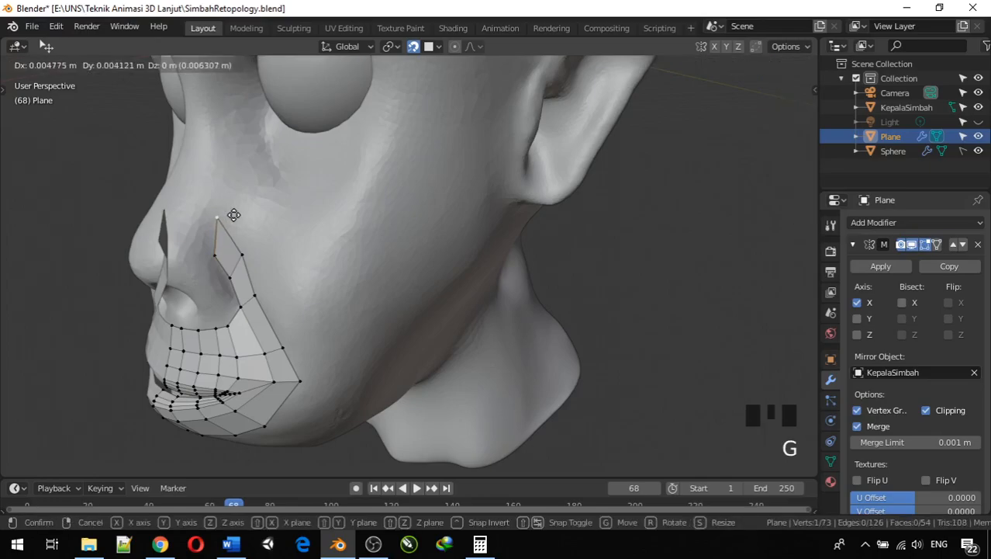
click(243, 215)
Extrude the inner edge of the topmost face about 0.07 m inward and up onto the side of the nose bridge
middle_drag(244, 235, 310, 249)
shift+click(308, 284)
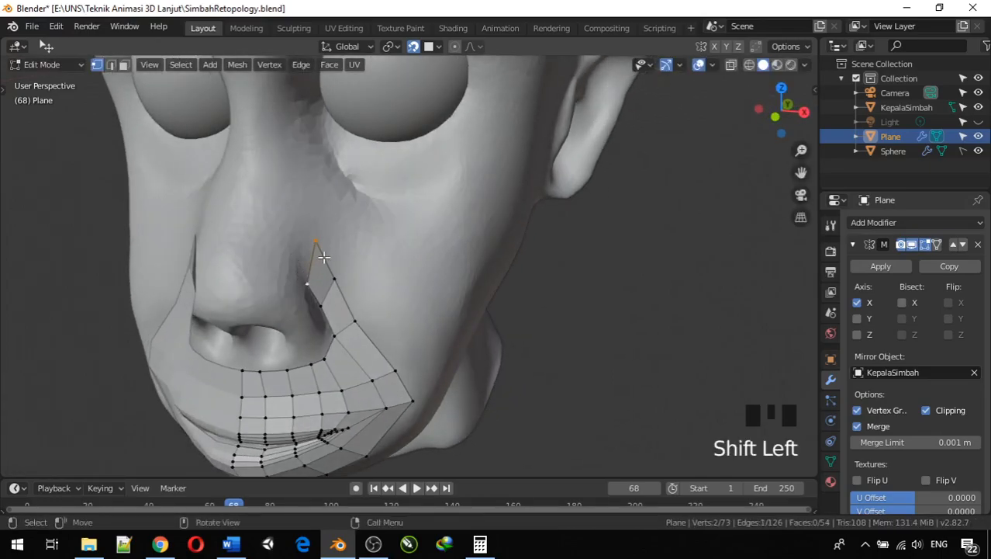
key(e)
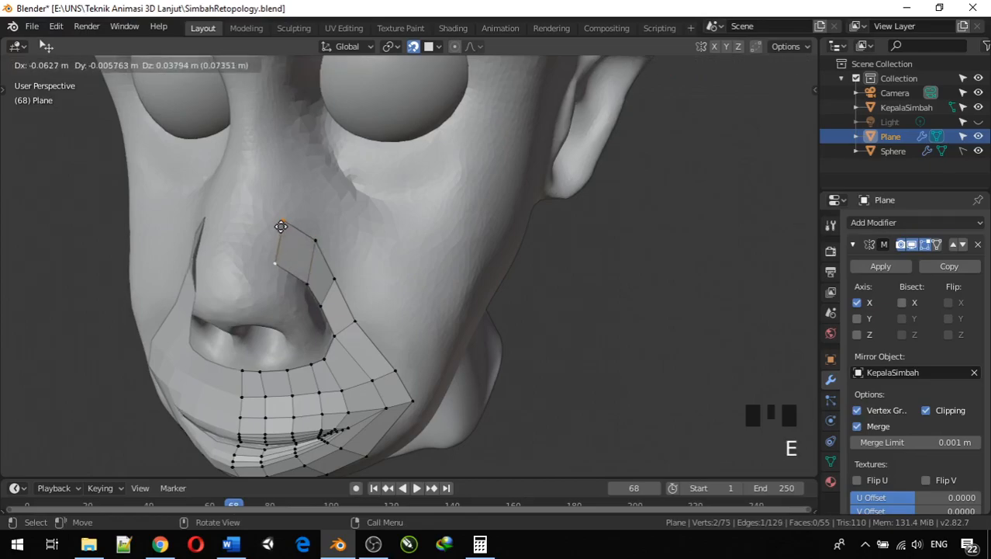
click(275, 223)
In front view, extrude the nose-bridge edge about 0.09 m inward to the mirror centre line, closing the ring around the nose
middle_drag(275, 223, 337, 204)
scroll(362, 229, down, 1)
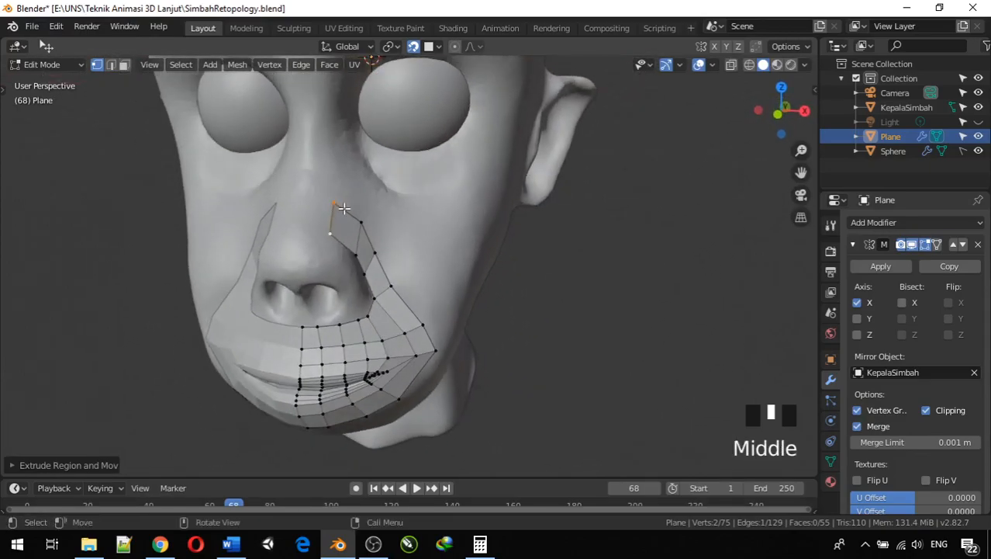
key(KP_1)
scroll(344, 208, up, 4)
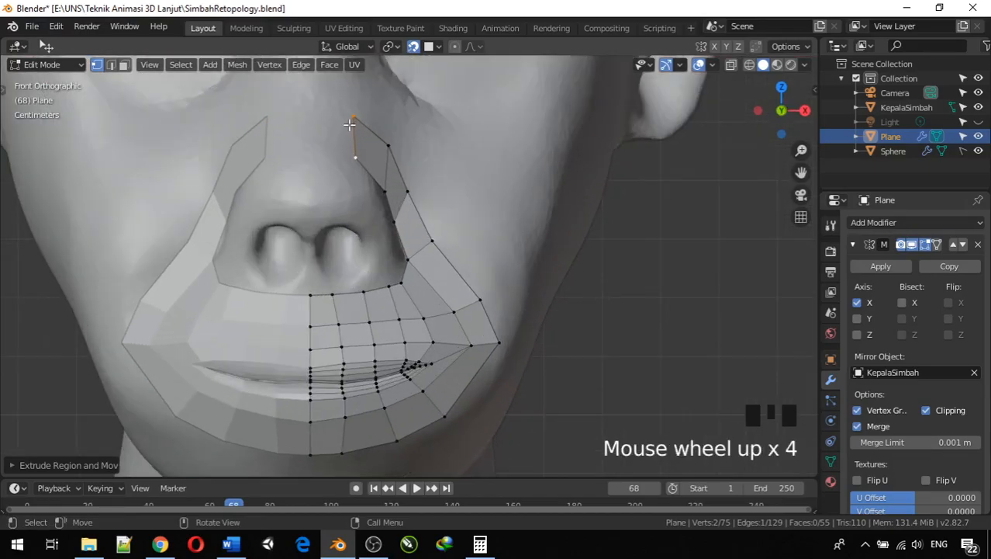
key(e)
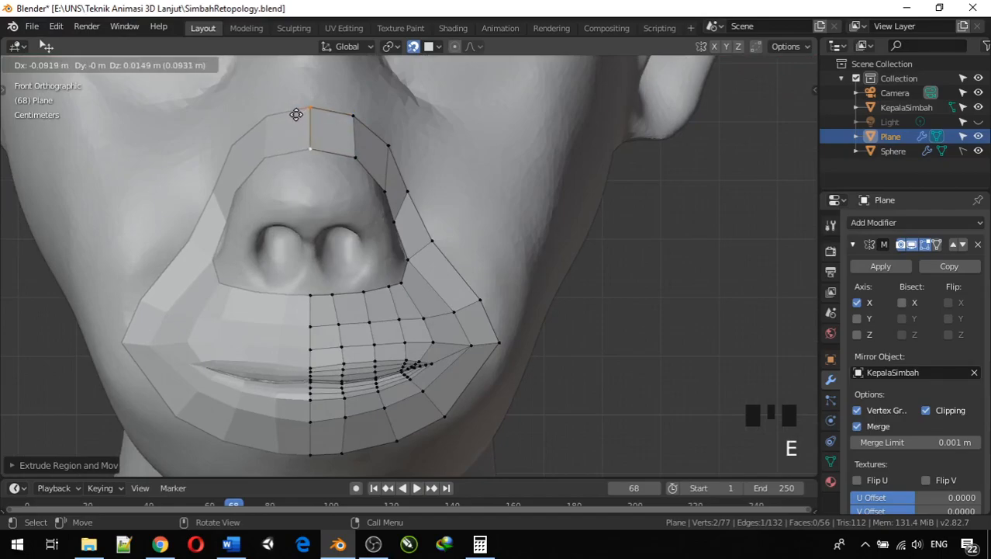
click(296, 116)
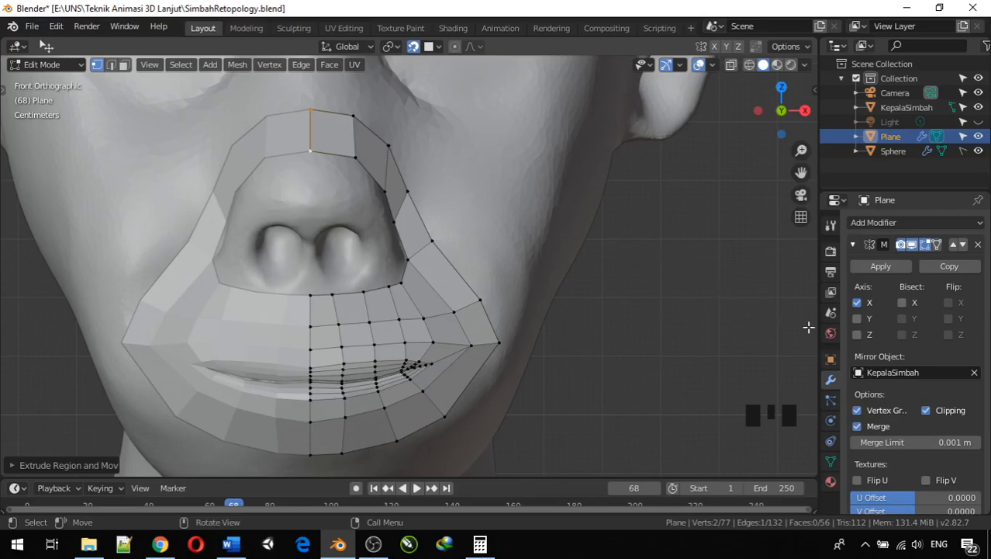
Move the outer corner vertex beside the nose bridge about 0.025 m inward and up
scroll(282, 166, up, 1)
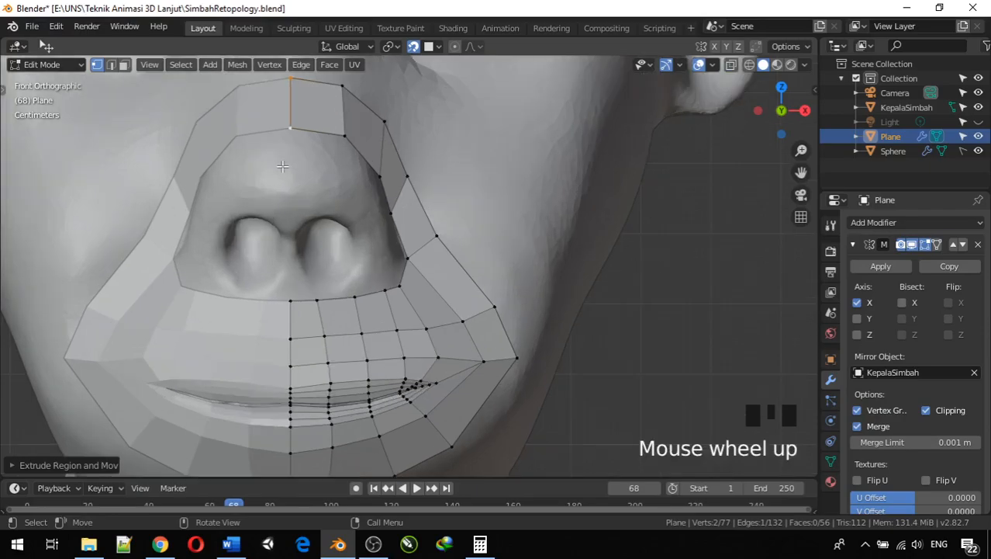
click(384, 118)
middle_drag(384, 118, 343, 161)
scroll(378, 143, down, 3)
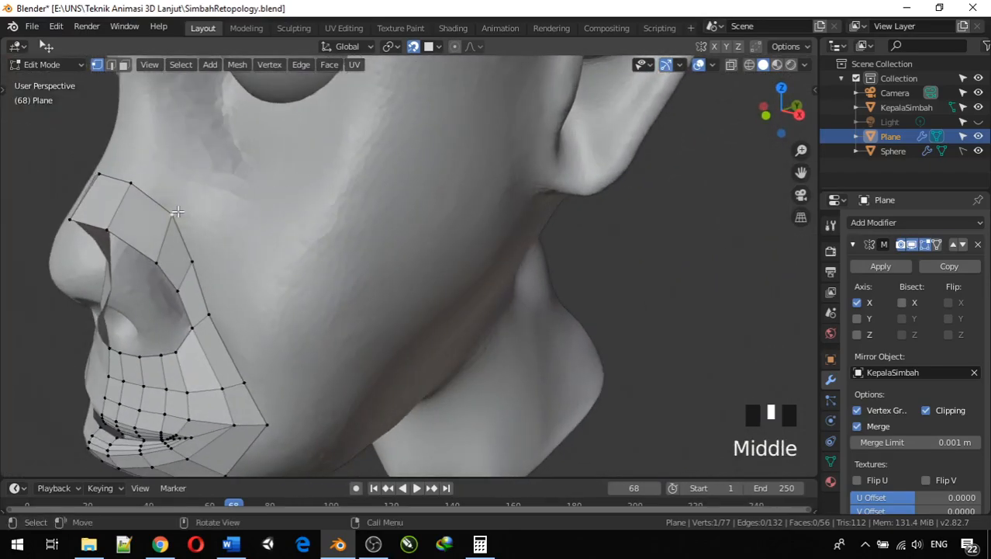
key(g)
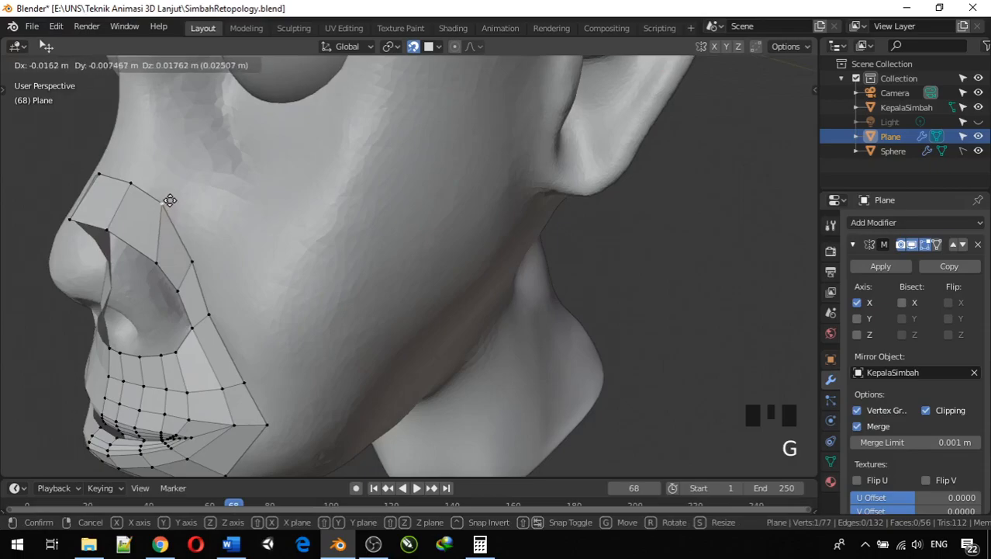
click(171, 200)
In front view, lower the inner centre-line vertex of the nose-bridge strip and the vertex next to it toward the nose tip
middle_drag(171, 200, 405, 230)
scroll(386, 174, down, 1)
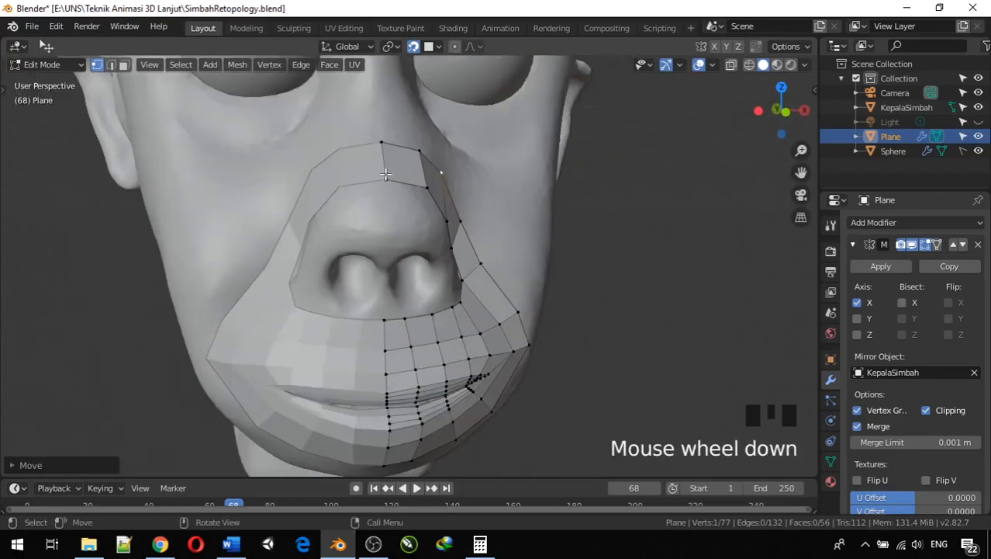
scroll(386, 173, down, 1)
key(KP_1)
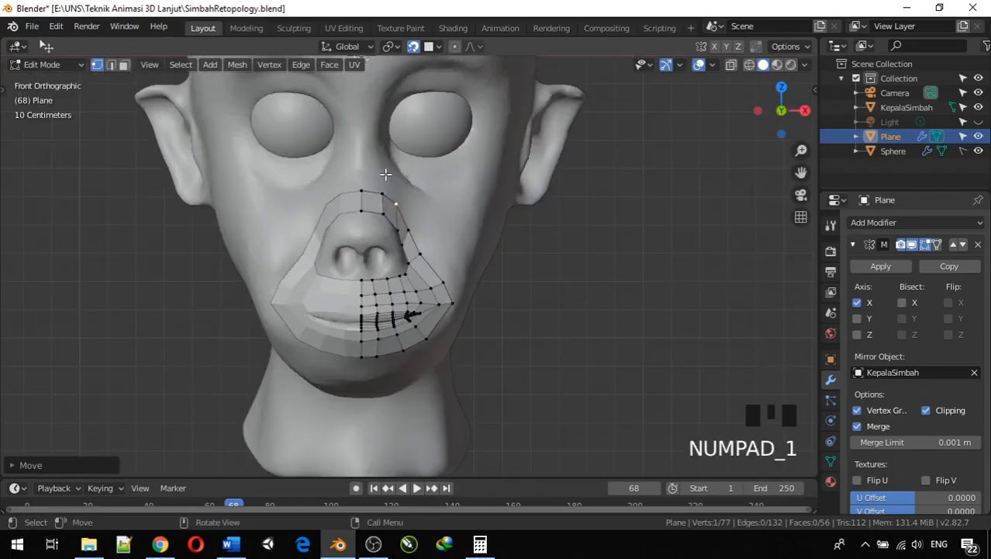
click(370, 215)
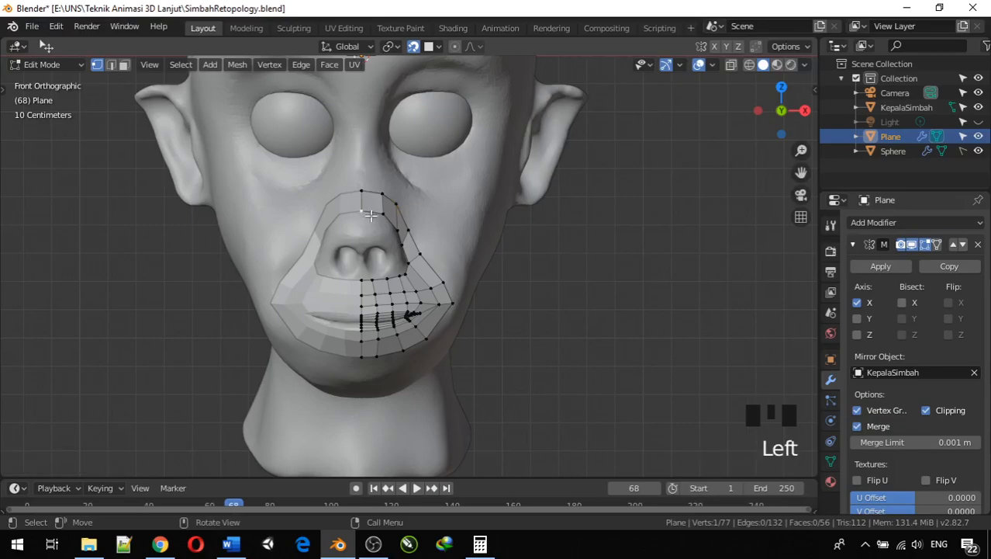
key(g)
click(371, 223)
click(383, 215)
key(g)
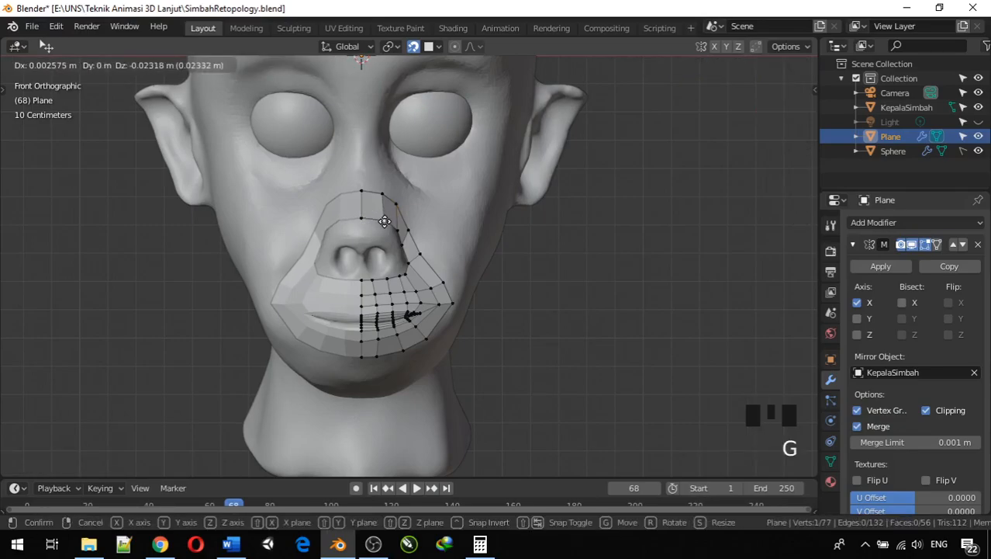
click(384, 226)
Lower the inner vertex beside the nose bridge along the side of the nose
click(398, 231)
mouse_move(398, 231)
middle_down()
mouse_move(387, 247)
mouse_move(393, 238)
middle_up()
scroll(400, 241, down, 1)
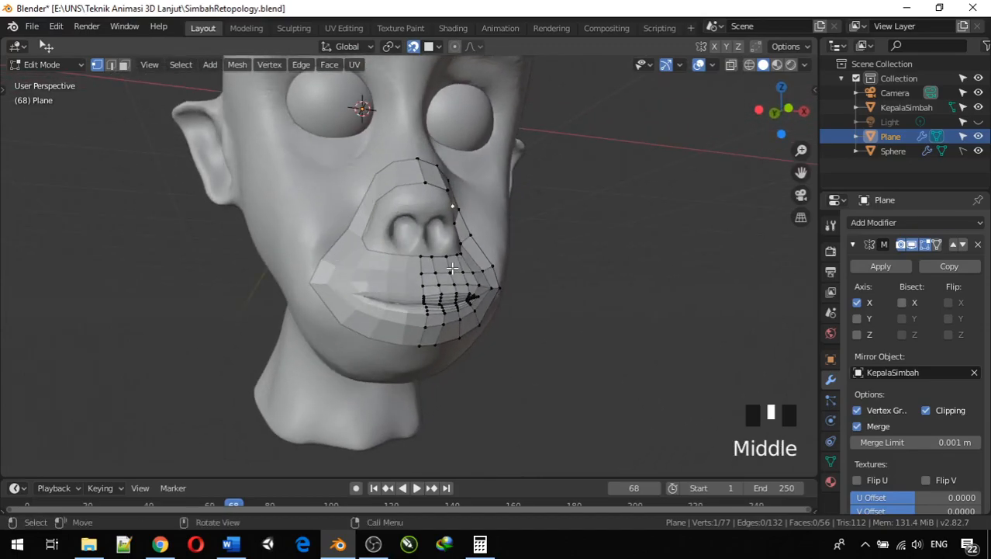
Extrude the two outer edges between the mouth corner and the side of the nose outward and up onto the cheek
middle_drag(373, 256, 256, 303)
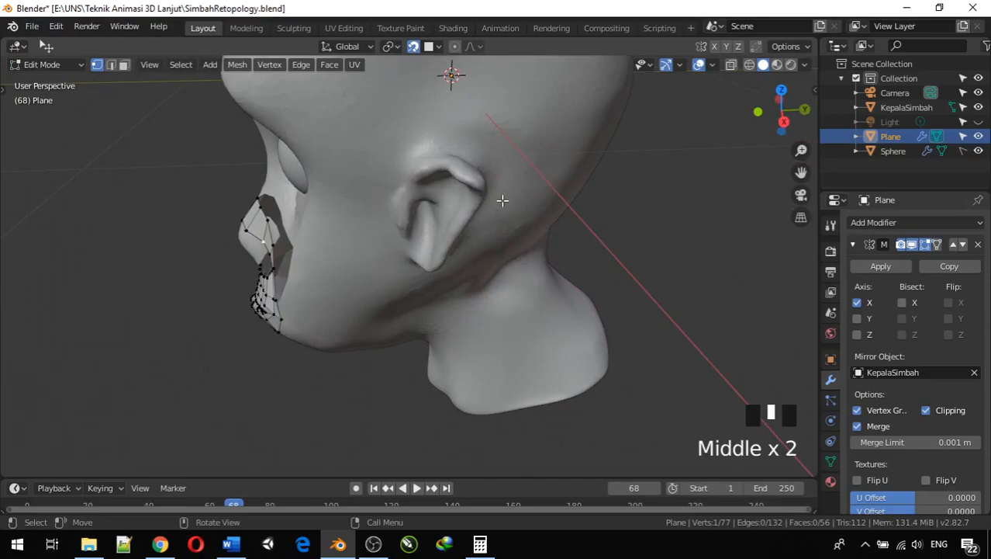
middle_drag(312, 211, 459, 134)
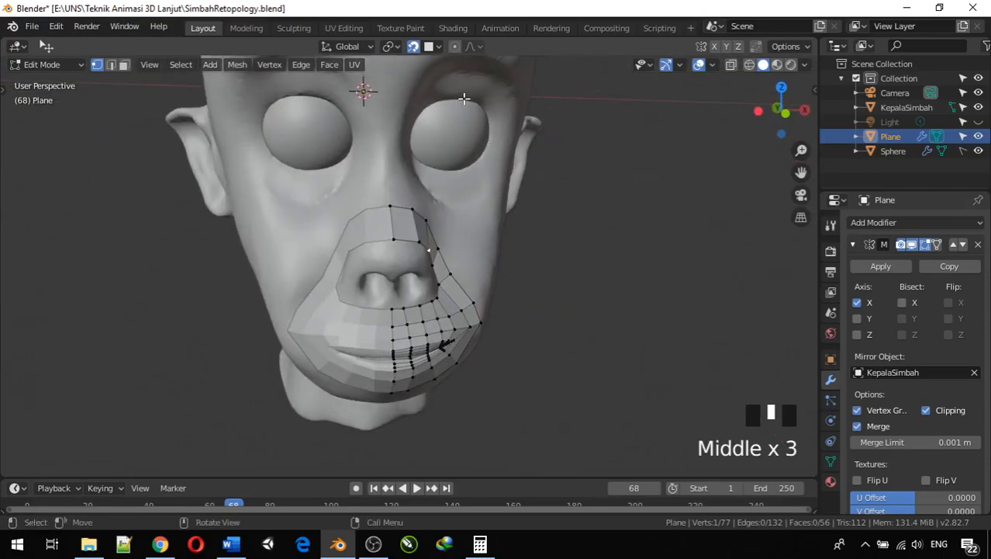
middle_drag(441, 198, 435, 302)
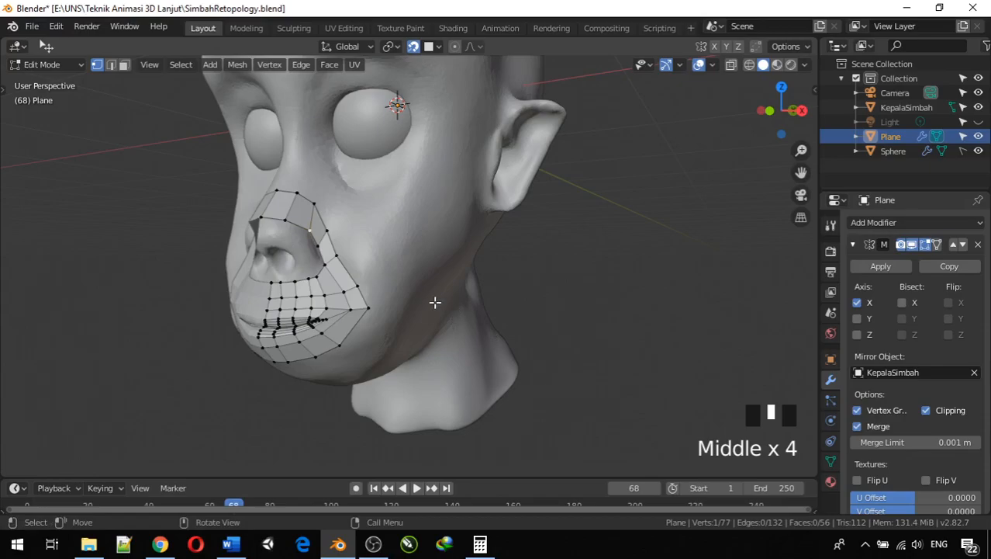
click(337, 254)
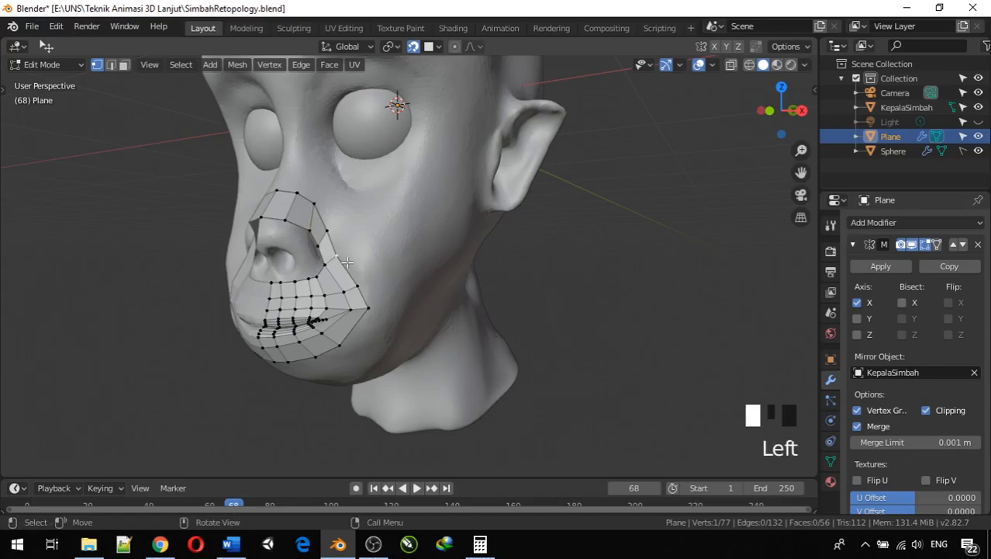
click(371, 302)
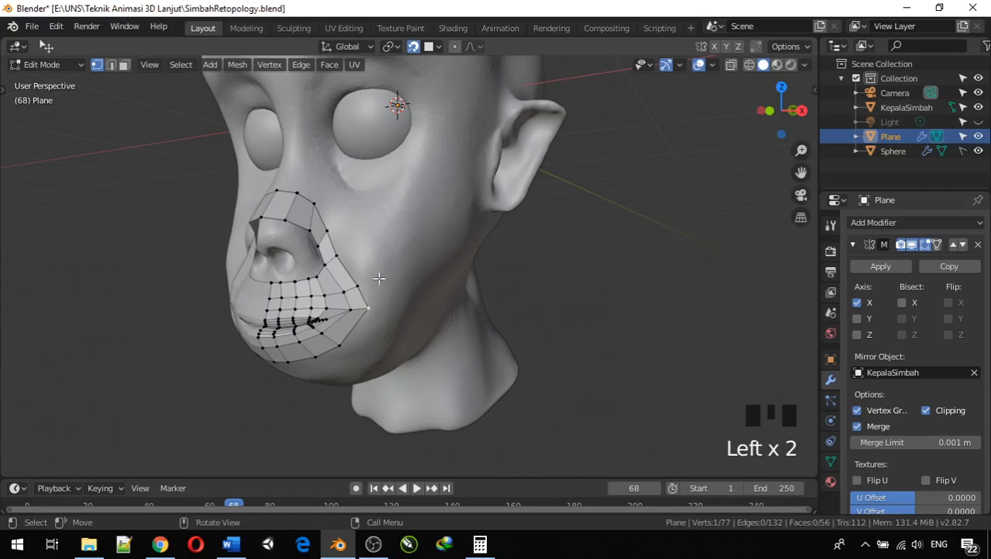
shift+click(352, 277)
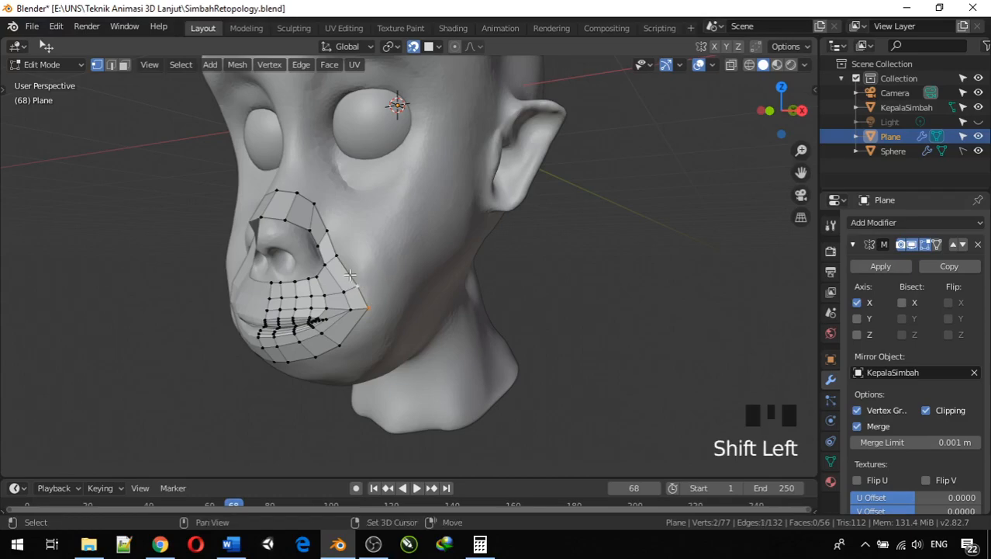
shift+click(339, 258)
key(e)
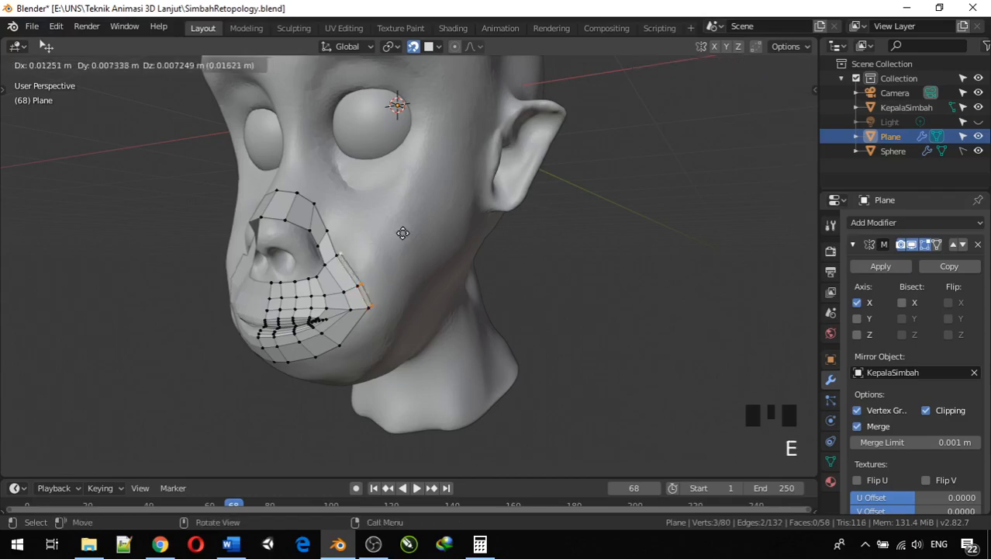
click(439, 208)
Extrude the cheek strip's end edges twice more toward the ear, first about 0.2 m and then a shorter segment
middle_drag(462, 232, 428, 236)
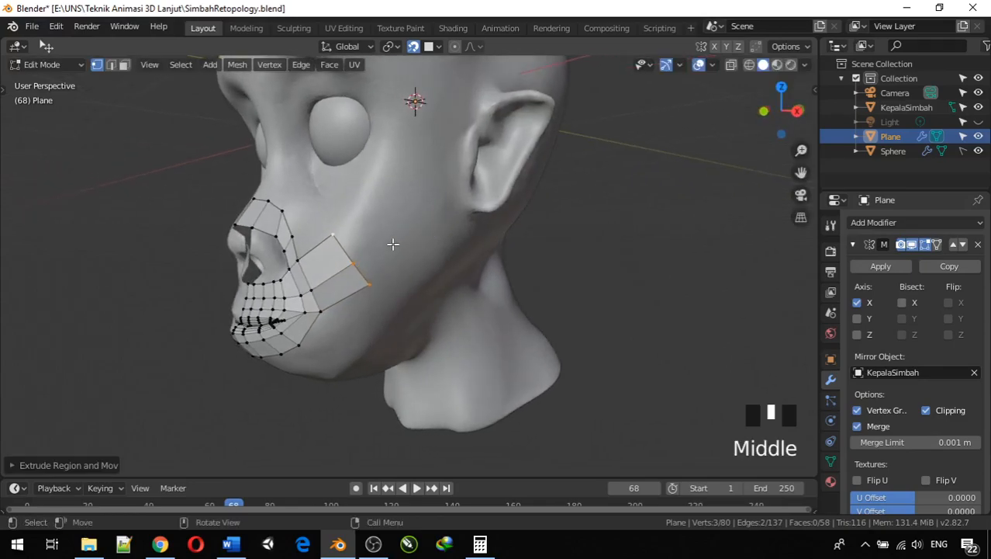
key(e)
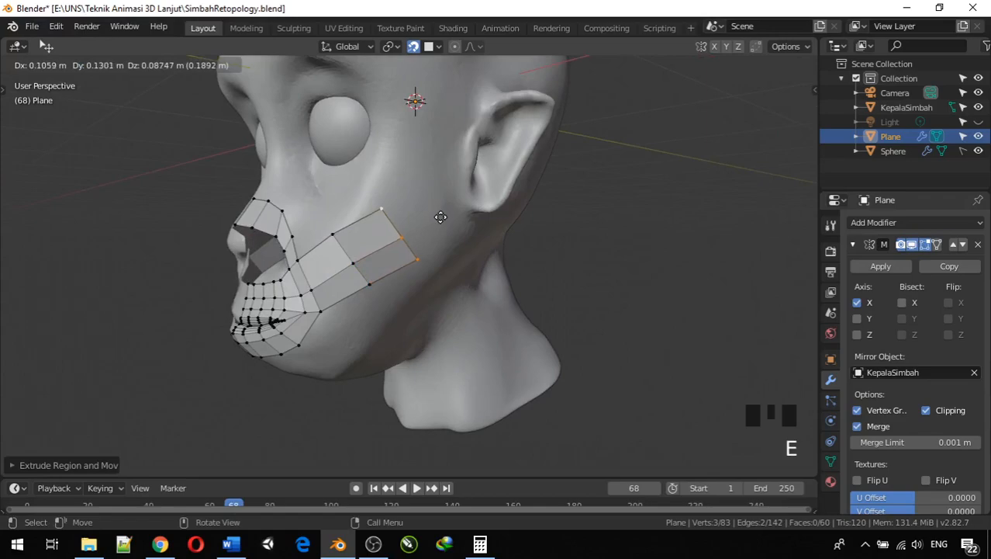
click(444, 215)
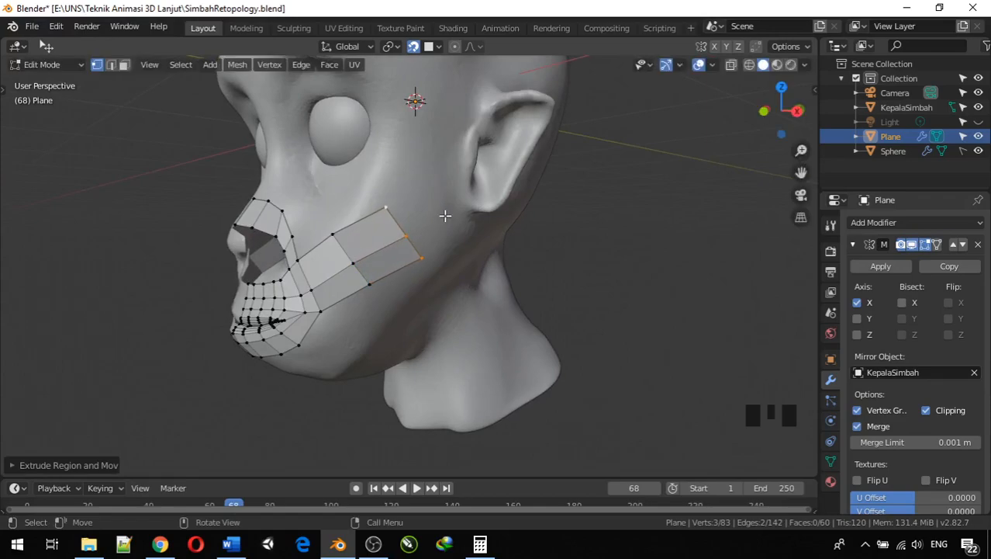
key(e)
click(471, 195)
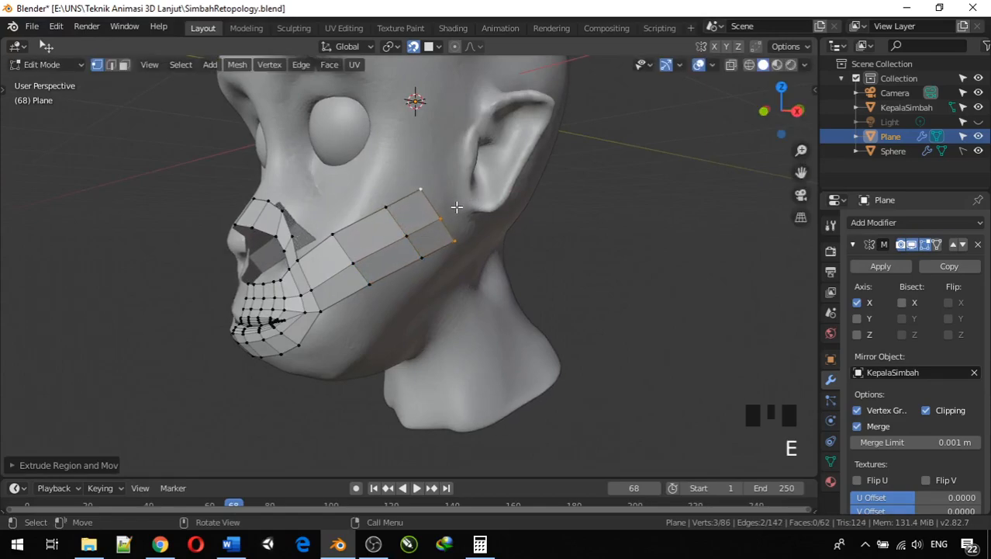
Move the middle and lower vertices of the cheek strip's second cross row back toward the mouth
click(407, 236)
key(g)
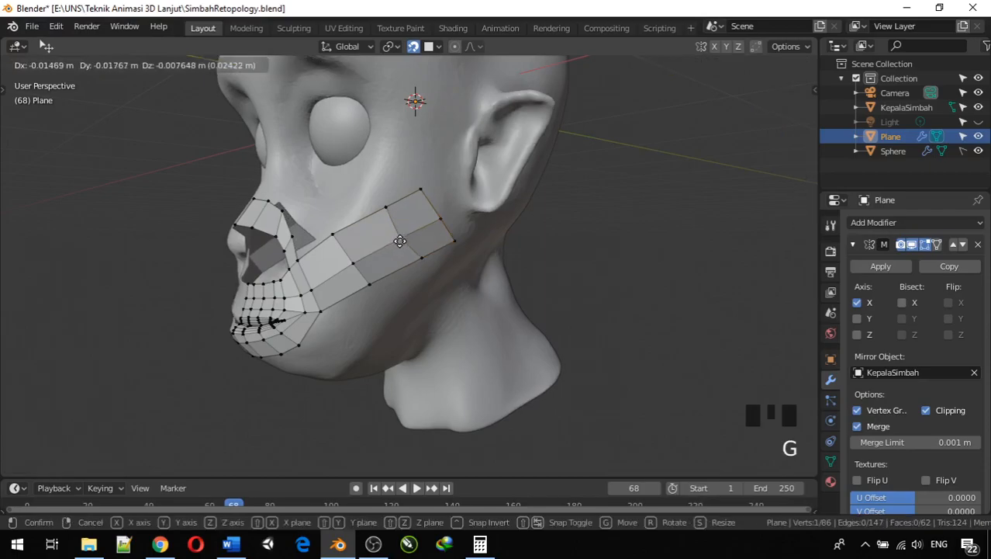
click(392, 244)
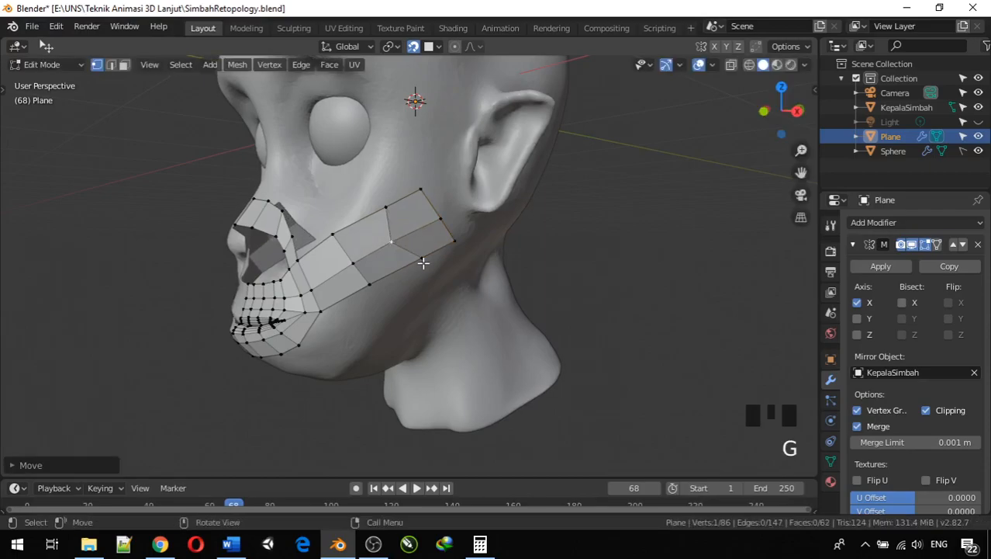
key(g)
click(406, 266)
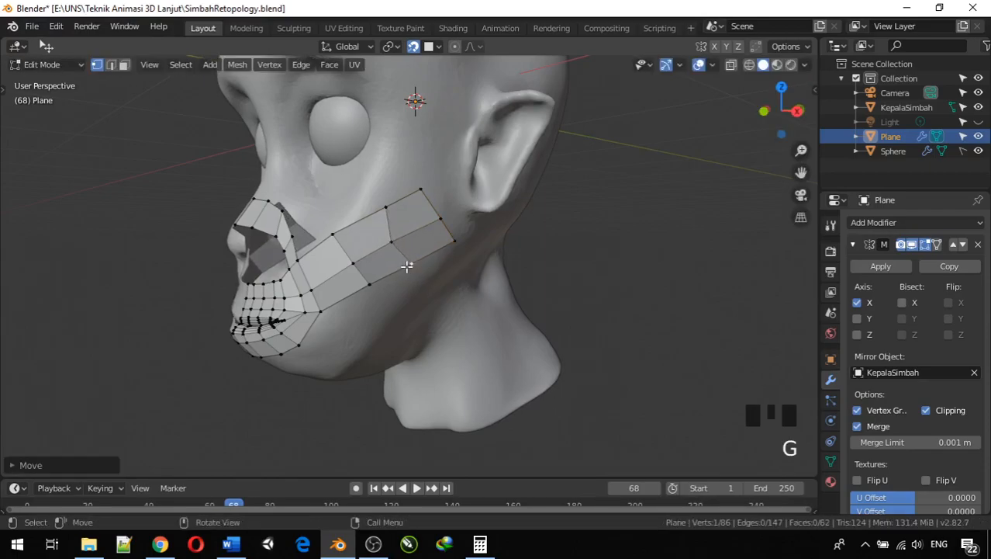
Lower the outer mouth-corner vertex and the neighbouring lower-edge vertex of the cheek strip slightly
click(322, 310)
key(g)
click(323, 315)
key(g)
click(370, 294)
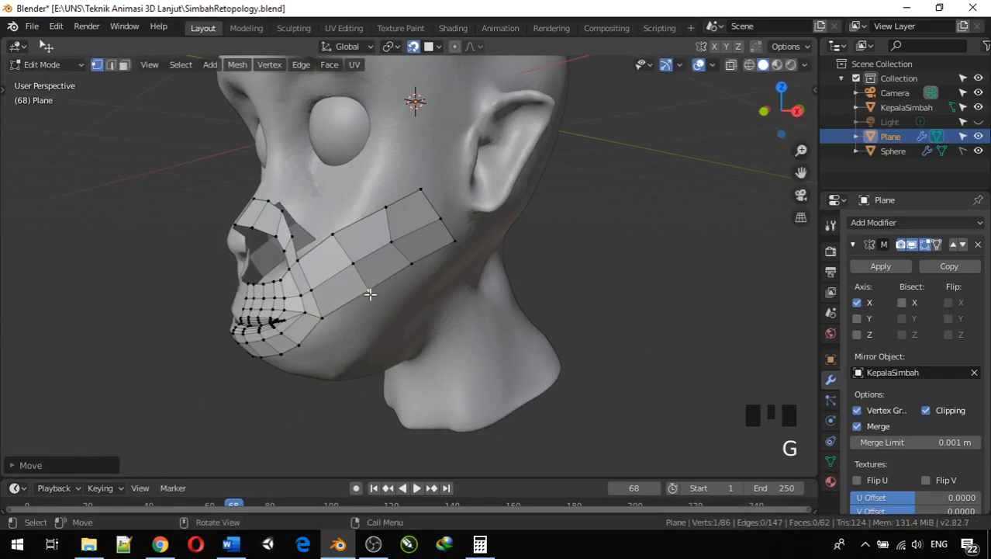
Shift the upper and lower vertices of the cheek strip's second cross row toward the mouth to straighten the row
click(388, 208)
key(g)
click(385, 225)
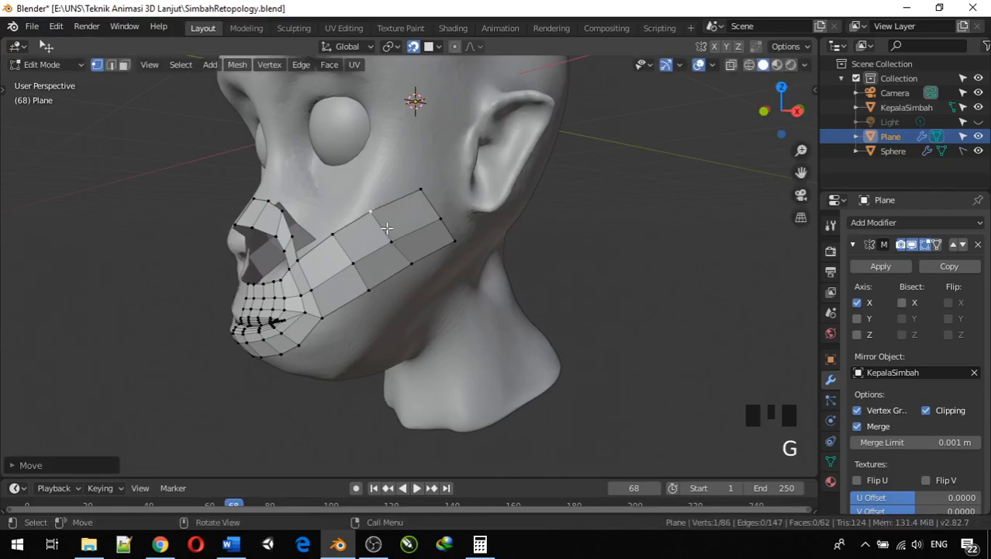
click(411, 264)
key(g)
click(403, 276)
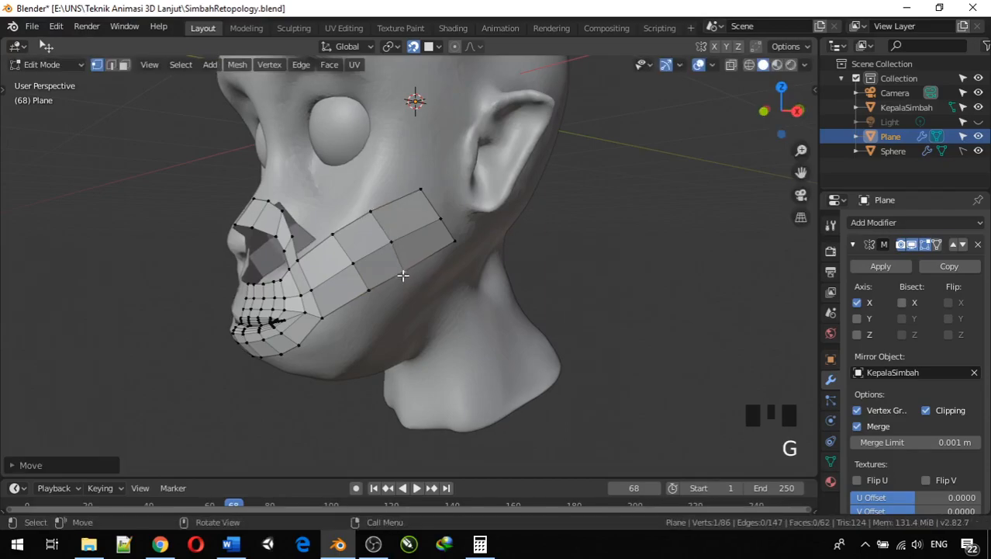
Adjust the upper and lower edge vertices of the cheek strip's first cross row to even out its faces
click(334, 240)
key(g)
click(346, 256)
middle_drag(396, 265, 409, 290)
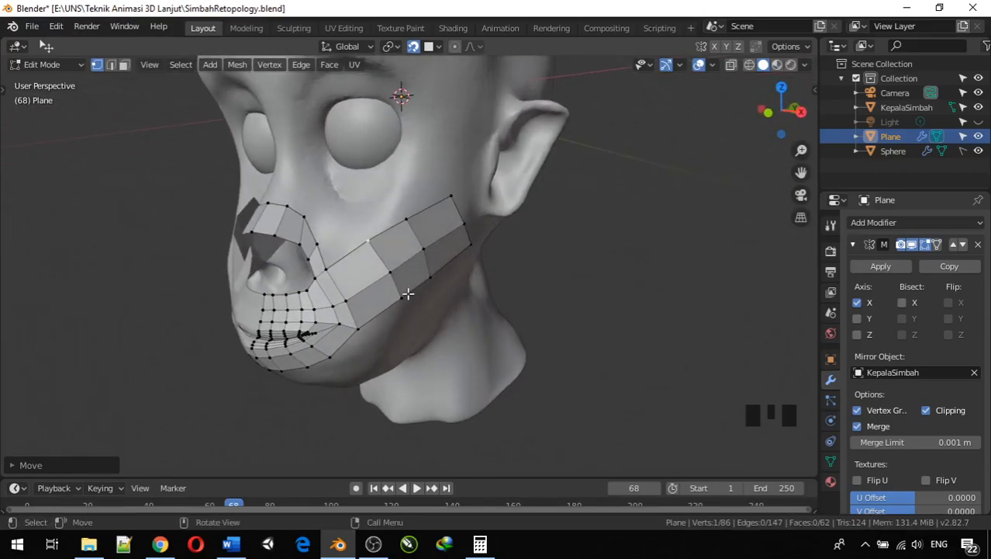
click(401, 296)
key(g)
click(398, 303)
Reposition the lower, middle and upper vertices at the cheek strip's ear end to even out its end edge
click(471, 245)
key(g)
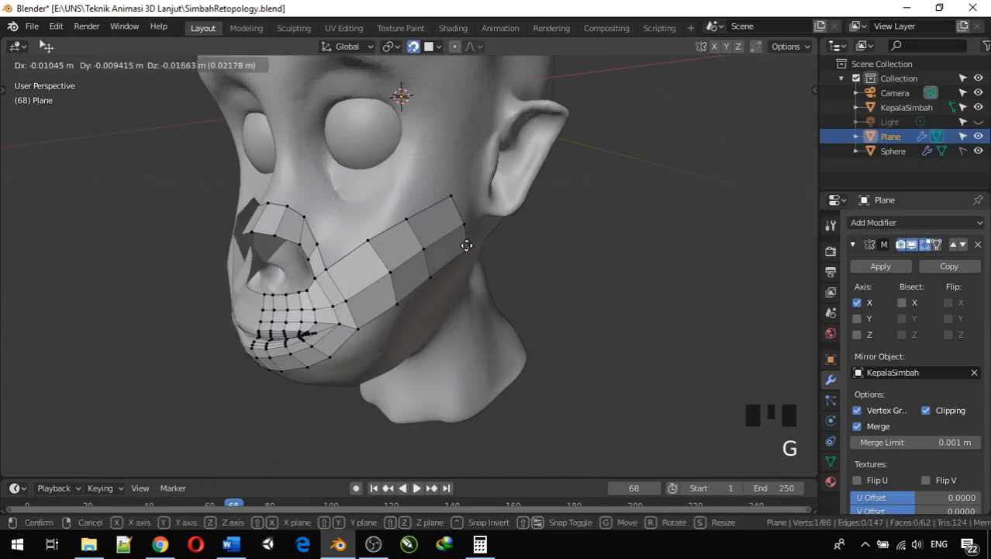
click(469, 250)
middle_drag(469, 250, 443, 260)
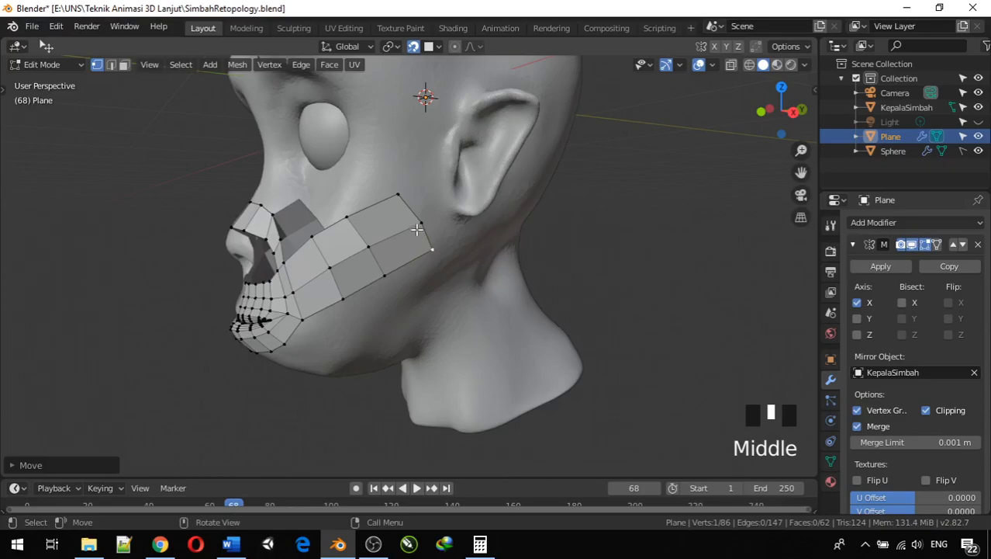
click(414, 226)
key(g)
click(398, 194)
key(g)
click(385, 197)
Move the upper and middle vertices of the cheek strip's second cross row slightly toward the ear
click(343, 220)
key(g)
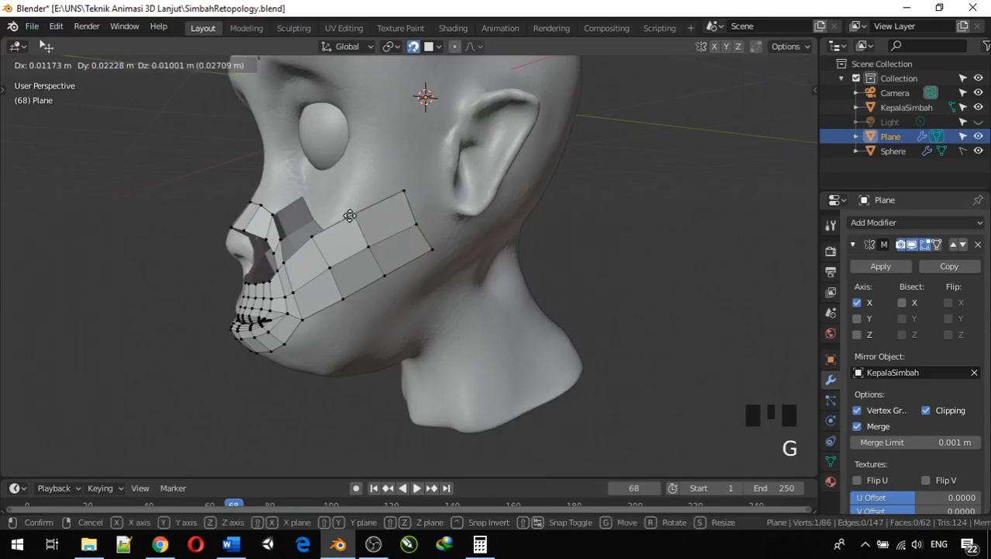
click(359, 225)
click(368, 249)
key(g)
click(375, 250)
Add one centred loop cut through the upper face row, running from under the nose along the cheek strip
middle_drag(418, 264, 378, 267)
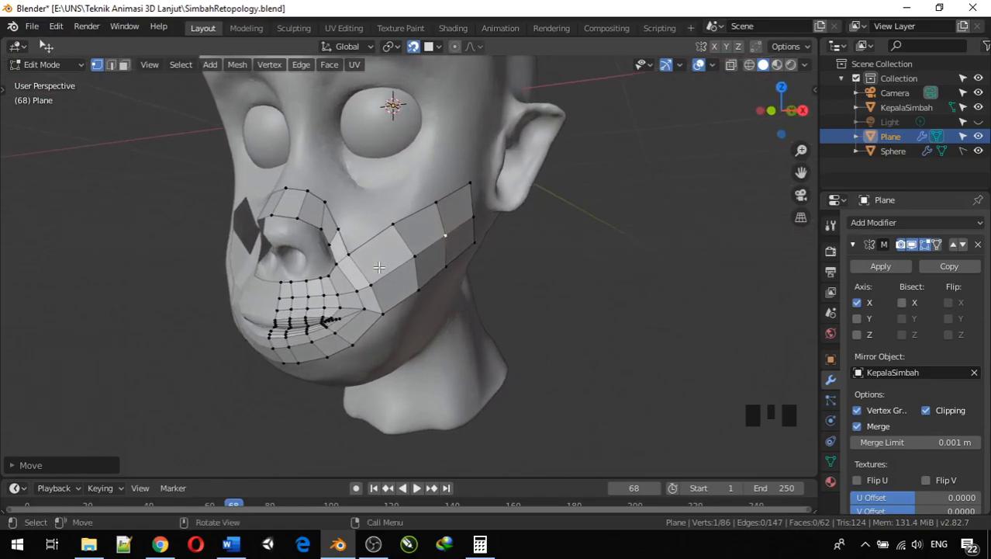
key(ctrl+r)
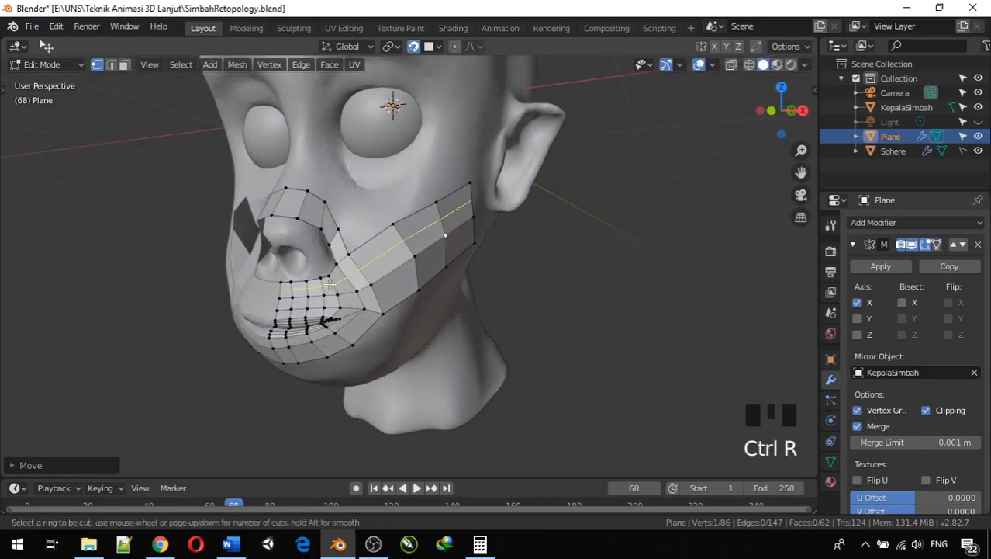
click(329, 284)
right_click(331, 287)
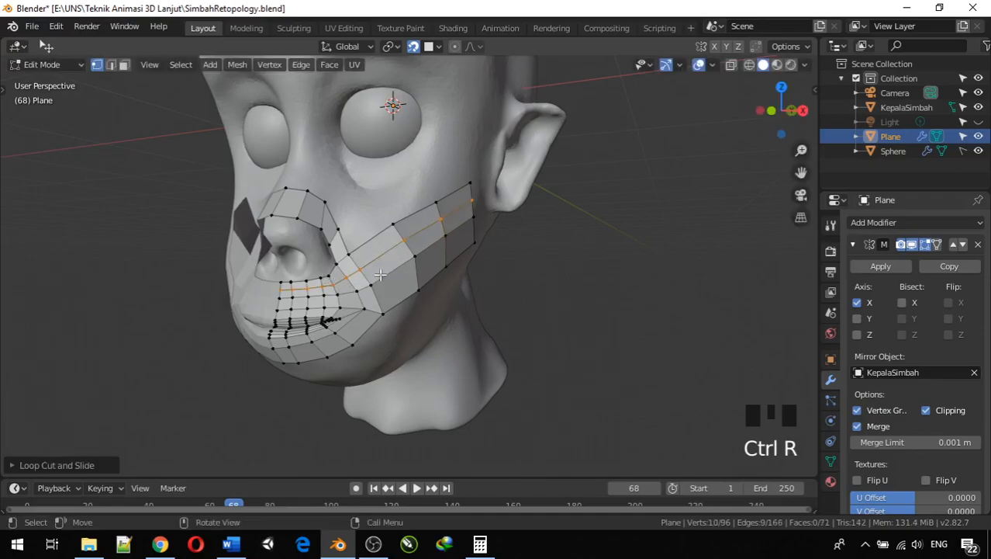
Lower the middle vertices at the cheek strip's base and first cross row to widen the faces below the new loop
middle_drag(397, 267, 356, 273)
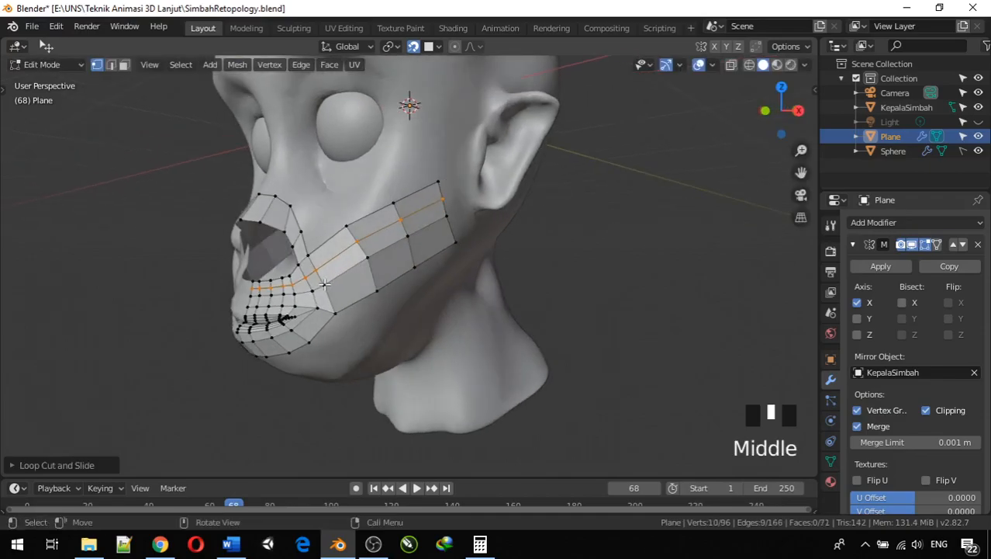
click(325, 283)
key(g)
click(325, 292)
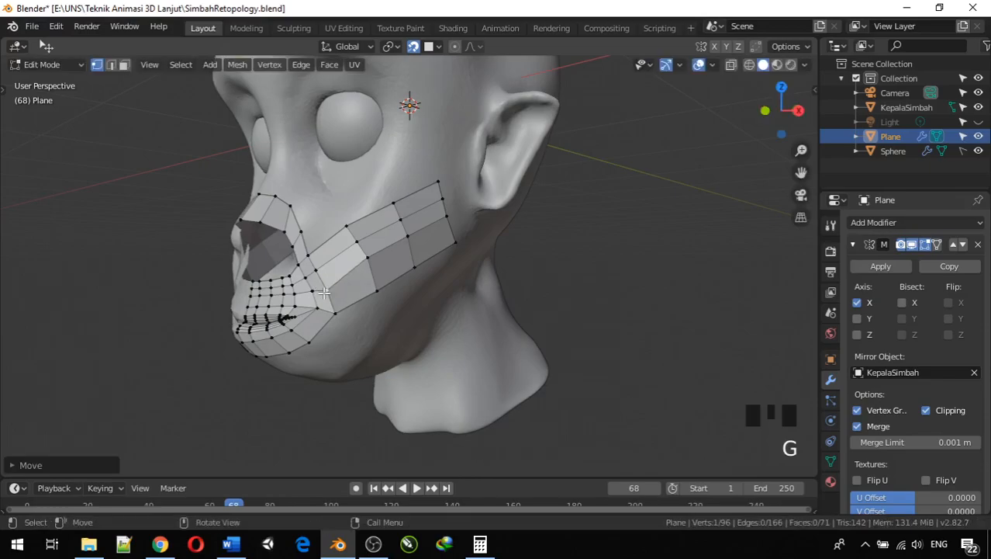
click(365, 258)
key(g)
click(369, 269)
Lower the middle vertices of the second cross row and ear-end edge, and nudge the second row's new loop vertex toward the ear
click(409, 238)
key(g)
click(409, 247)
click(447, 216)
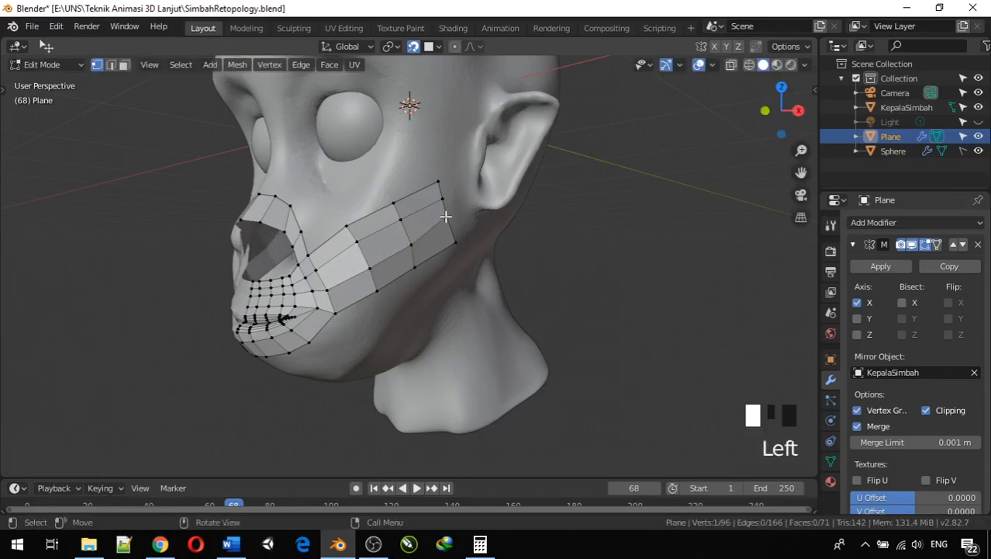
key(g)
click(449, 223)
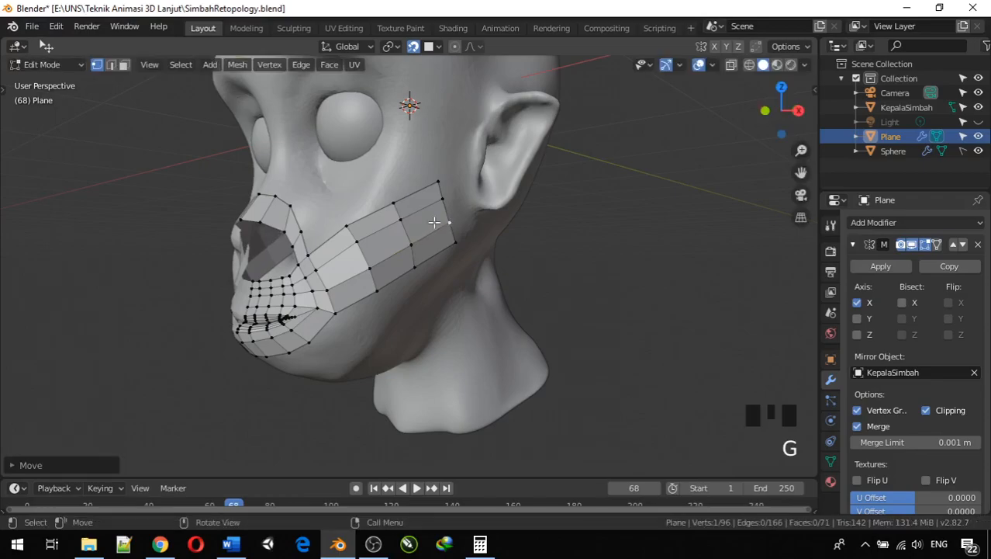
click(401, 225)
key(g)
click(405, 221)
Move the cheek strip's second cross loop about 0.03 m and its ear-end edge loop about 0.05 m toward the mouth
alt+click(405, 235)
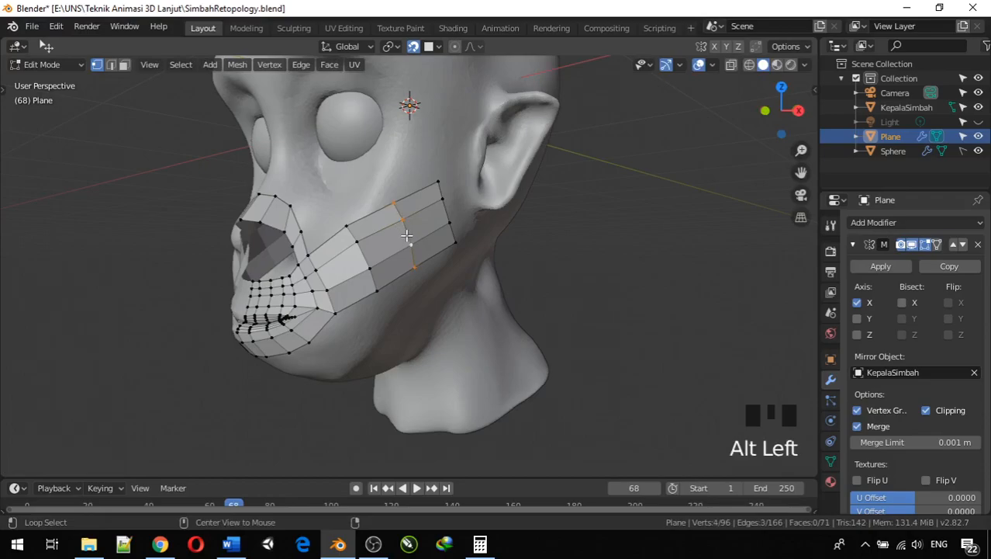
key(g)
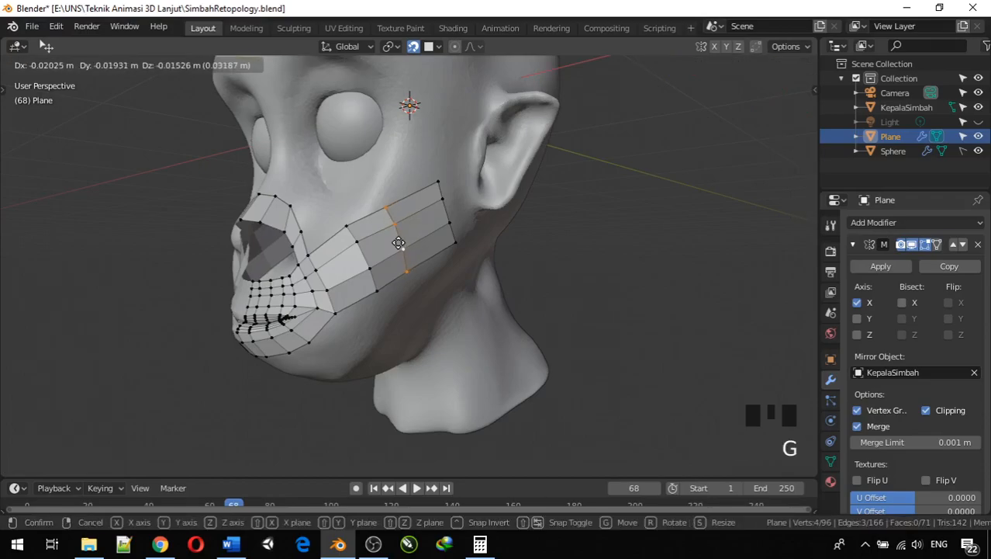
click(401, 241)
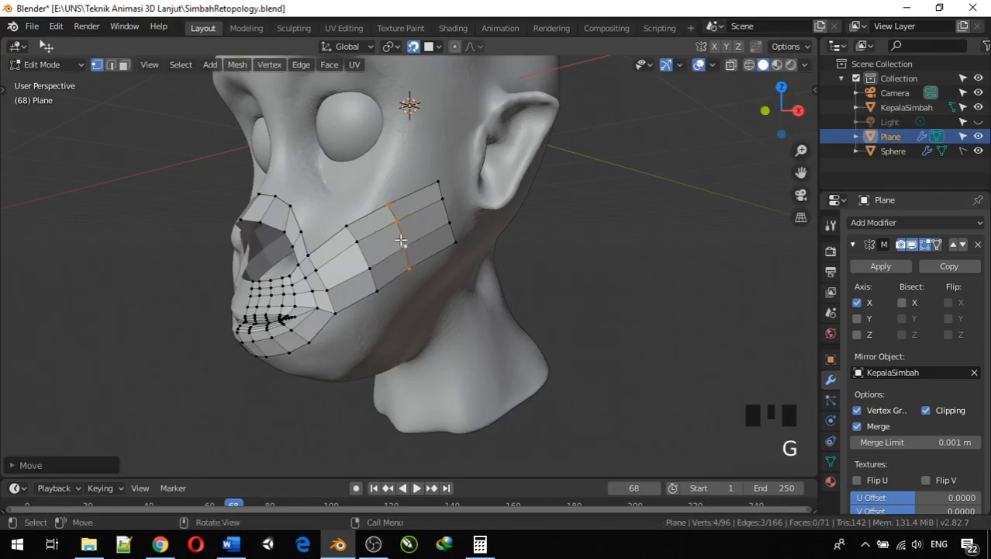
alt+click(444, 215)
key(g)
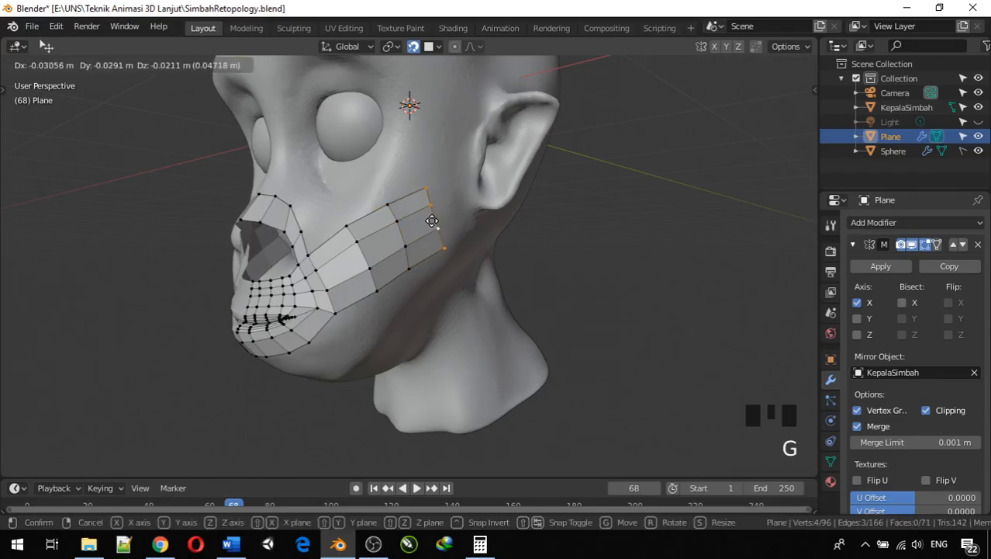
click(435, 213)
Nudge the second vertex from the top of the cheek strip's end edge slightly toward the ear
click(433, 205)
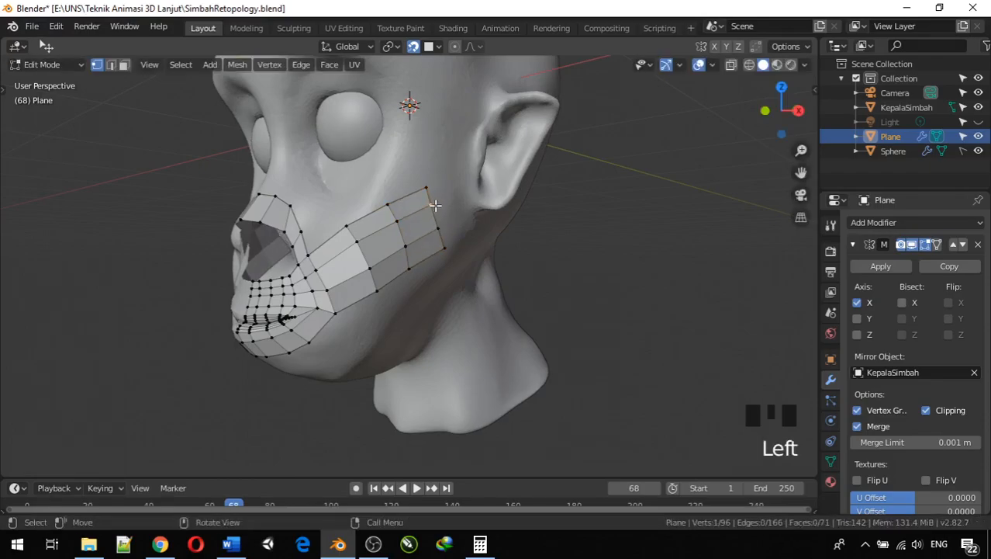
key(g)
click(439, 205)
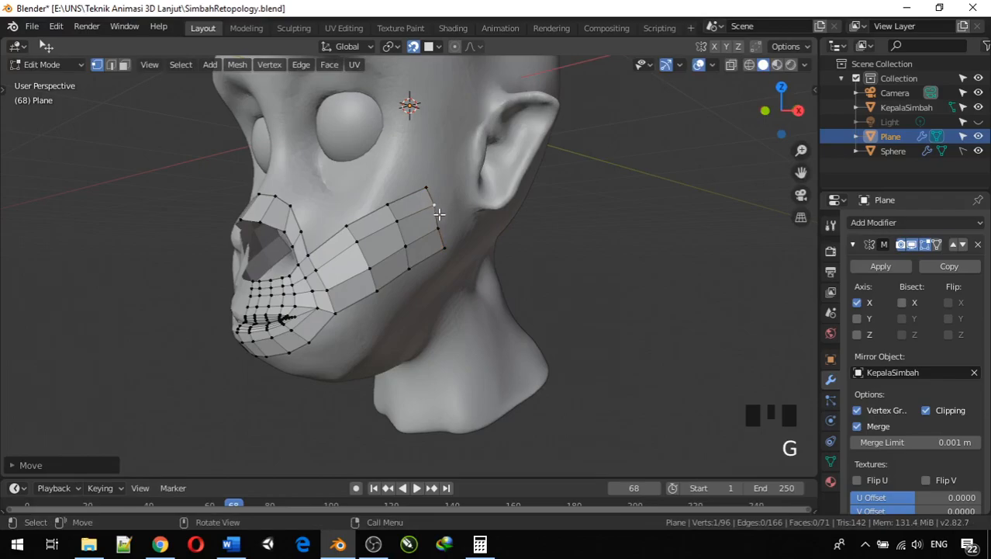
Move the lower-edge vertices of the cheek strip's second and first cross rows toward the jaw, the first row's by about 0.04 m
click(409, 266)
key(g)
click(394, 277)
click(377, 289)
key(g)
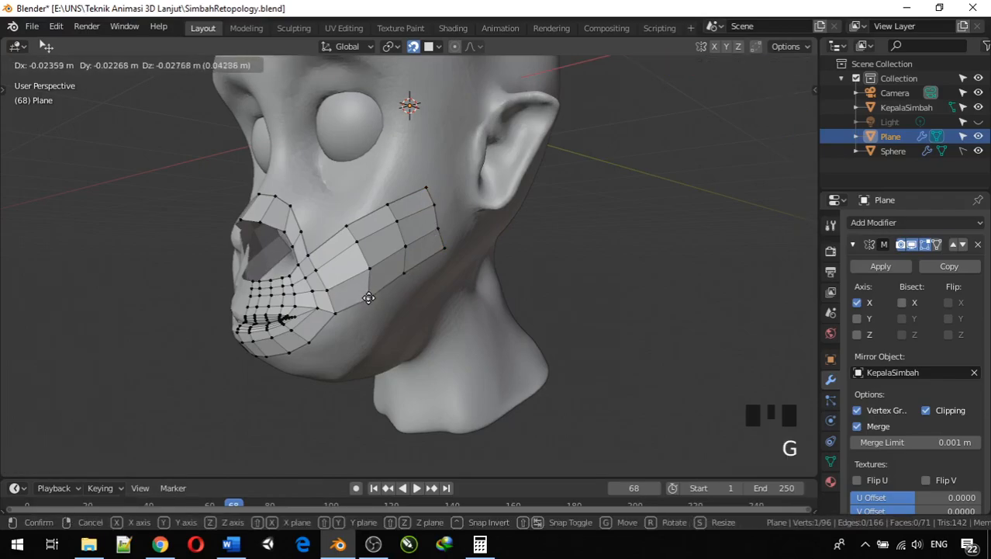
click(374, 296)
Move the ear-end edge's lowest vertex about 0.04 m toward the mouth and lower the second cross row's lowest vertex about 0.02 m
click(446, 252)
key(g)
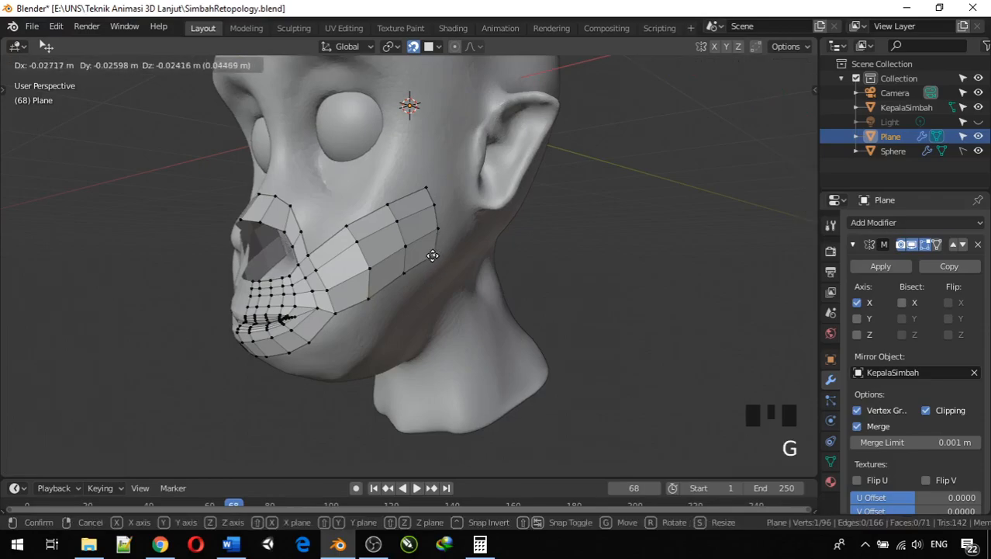
click(431, 254)
key(g)
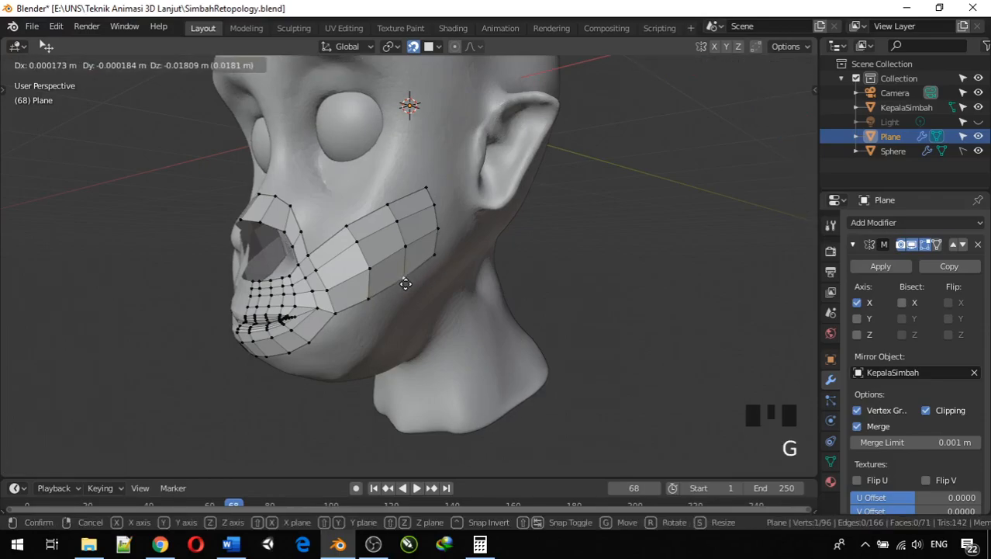
click(405, 279)
Nudge the lowest vertices of the cheek strip's first cross row and base to smooth the strip's jaw-side edge
click(374, 300)
key(g)
click(361, 301)
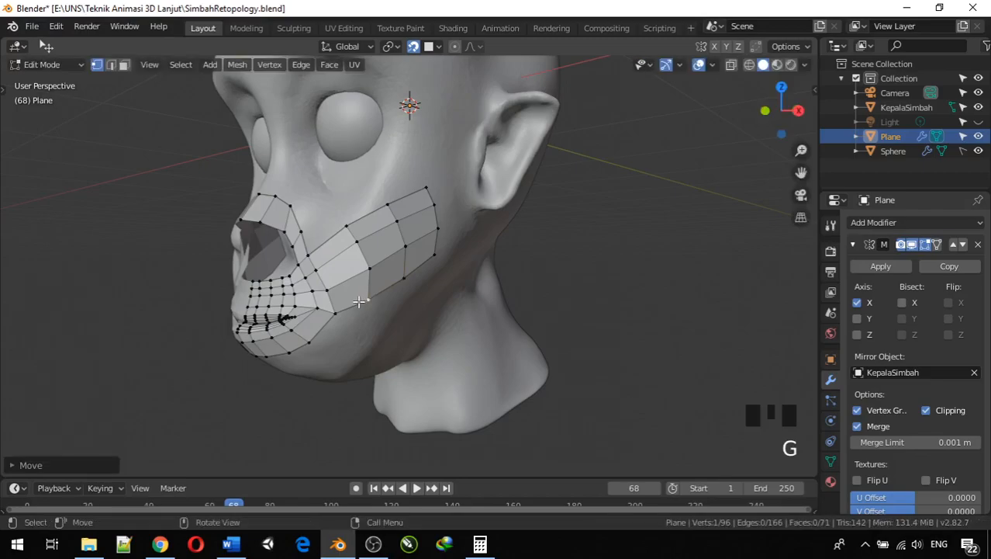
key(g)
click(341, 314)
Lower the first cross row's second vertex about 0.01 m and raise the top vertices of the ear-end edge and second cross row
middle_drag(341, 315, 391, 318)
click(405, 256)
key(g)
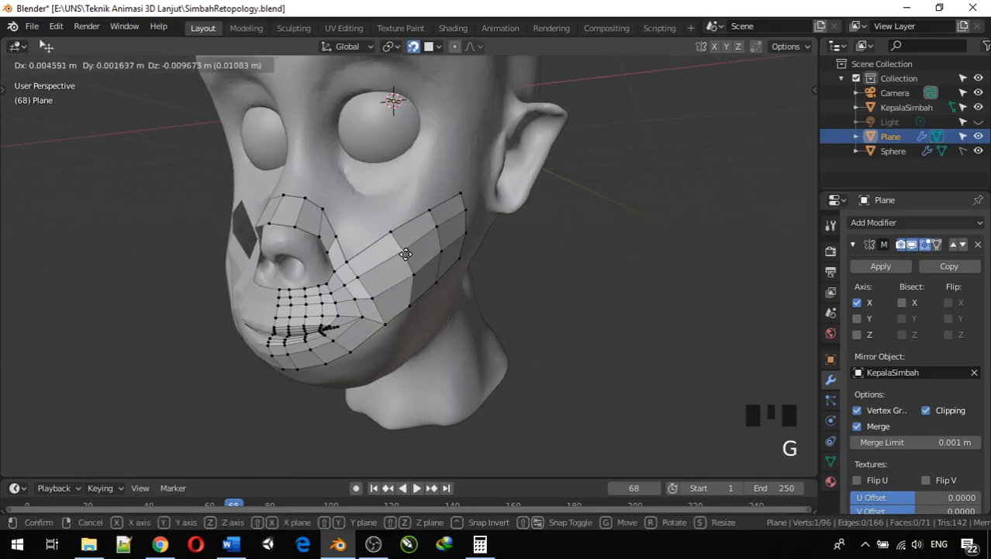
click(406, 254)
click(463, 195)
key(g)
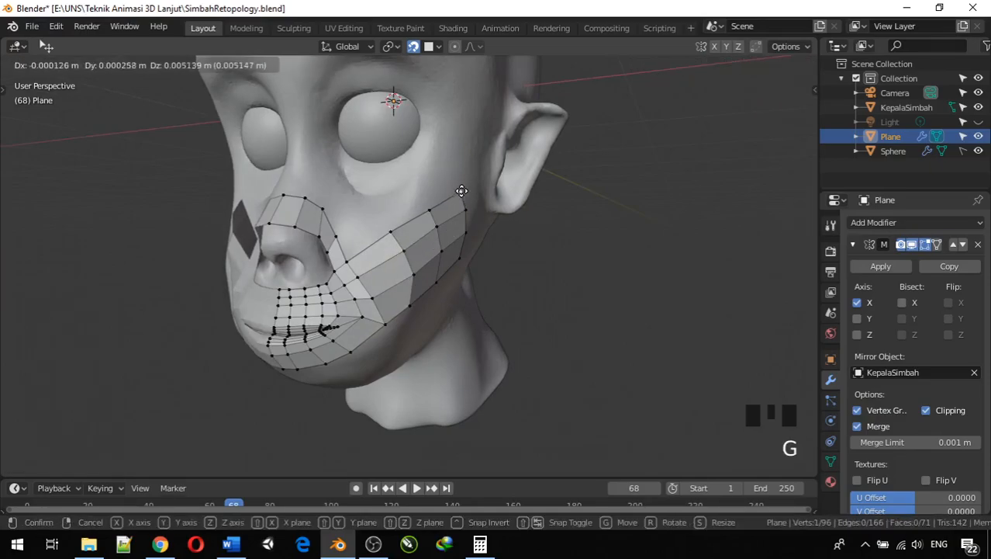
click(460, 188)
key(g)
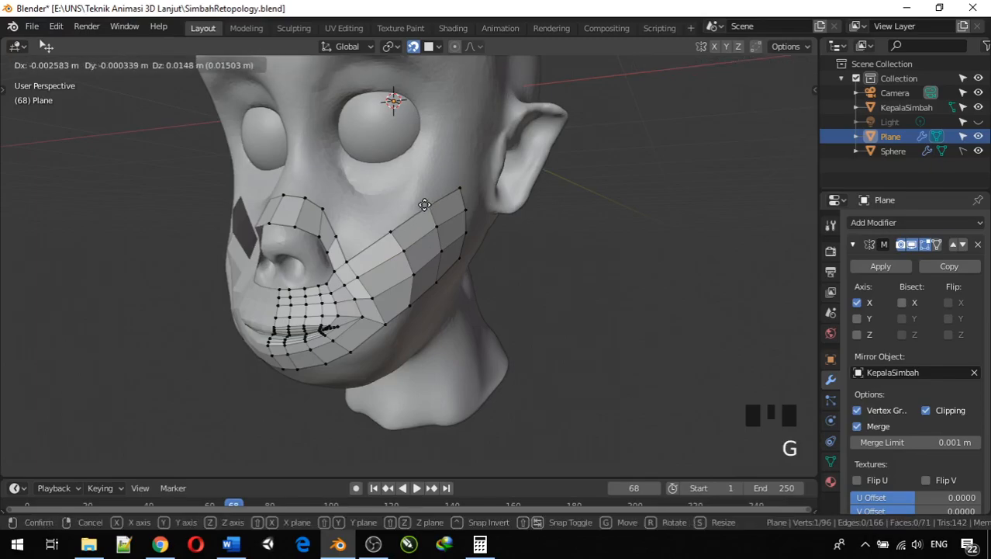
click(421, 205)
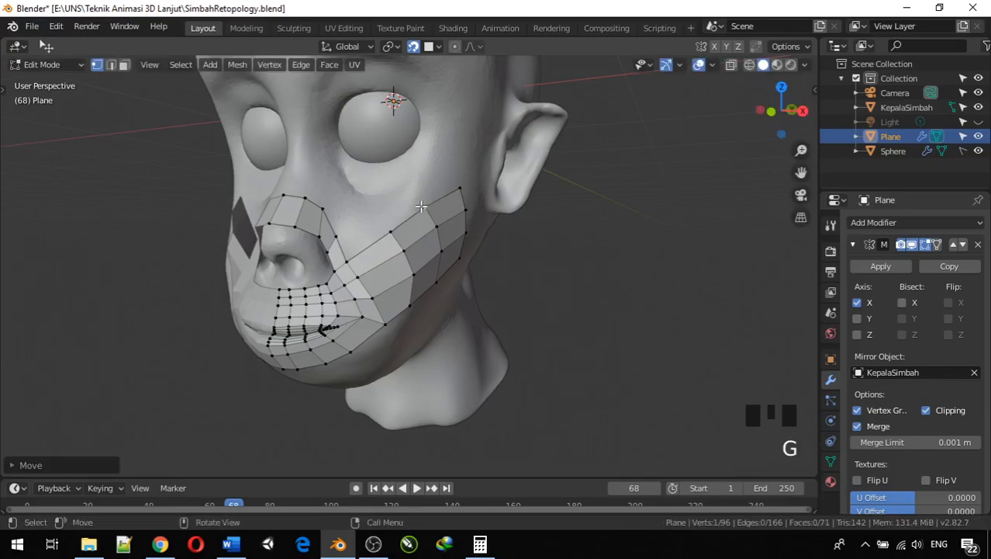
Move the cheek strip's top base vertex up toward the ear and nudge the base vertex below it upward
click(351, 264)
key(g)
click(356, 257)
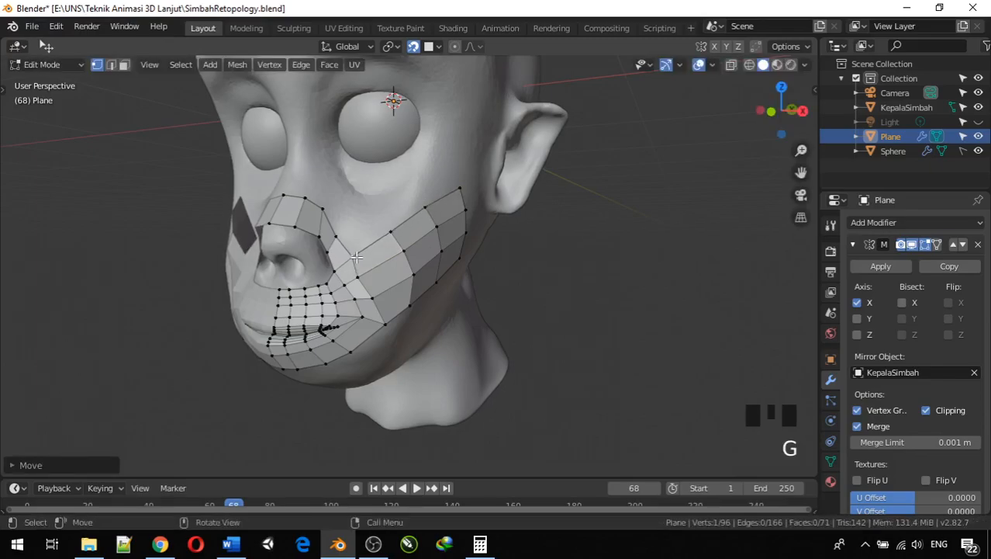
key(g)
click(358, 272)
Examine the mirrored mouth, nose and cheek mesh from the front, both in and out of Edit Mode
middle_drag(358, 271, 424, 264)
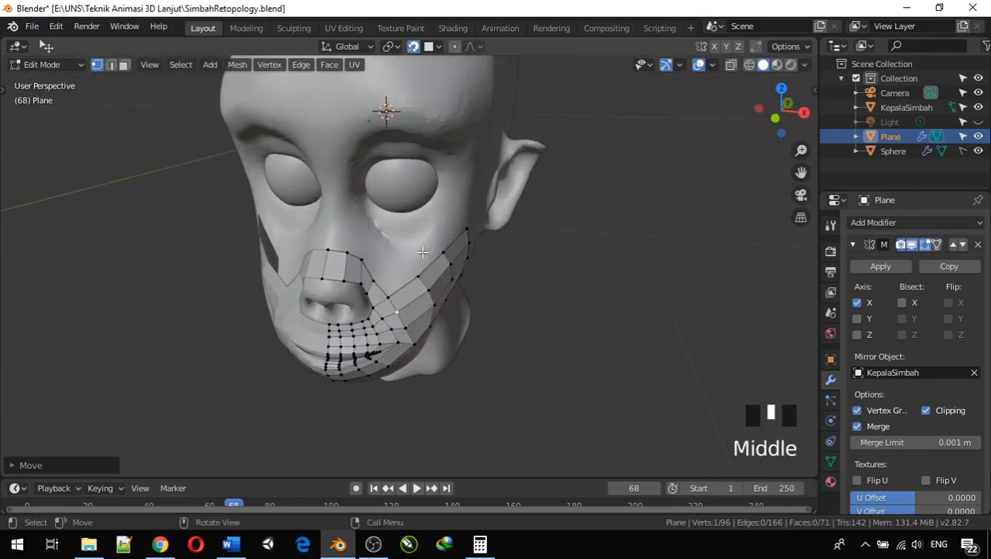
mouse_move(554, 202)
middle_down()
mouse_move(436, 106)
mouse_move(434, 137)
mouse_move(413, 144)
mouse_move(566, 196)
middle_up()
scroll(467, 216, down, 3)
mouse_move(467, 216)
middle_down()
mouse_move(453, 233)
mouse_move(482, 191)
mouse_move(463, 216)
middle_up()
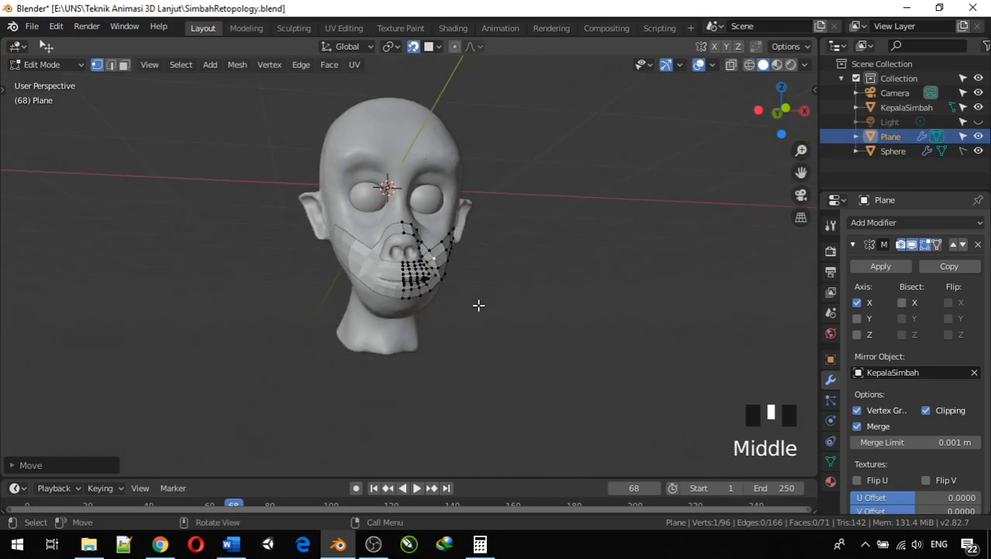
key(Tab)
mouse_move(483, 307)
middle_down()
mouse_move(465, 305)
mouse_move(432, 332)
mouse_move(457, 326)
mouse_move(347, 299)
mouse_move(371, 320)
mouse_move(416, 306)
mouse_move(455, 313)
mouse_move(502, 295)
mouse_move(610, 305)
mouse_move(491, 337)
mouse_move(450, 359)
mouse_move(493, 322)
middle_up()
scroll(458, 325, up, 4)
key(Tab)
scroll(449, 276, down, 2)
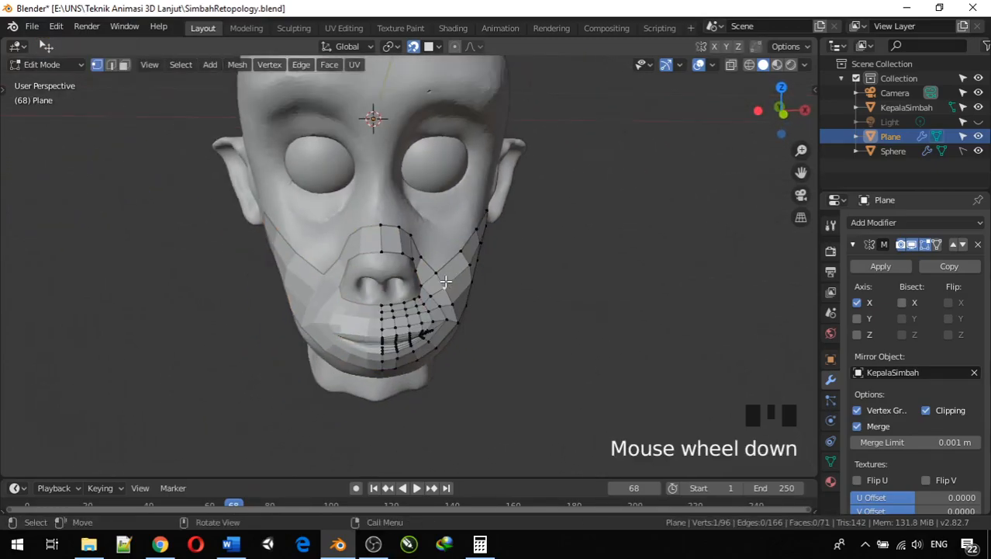
middle_drag(448, 276, 448, 266)
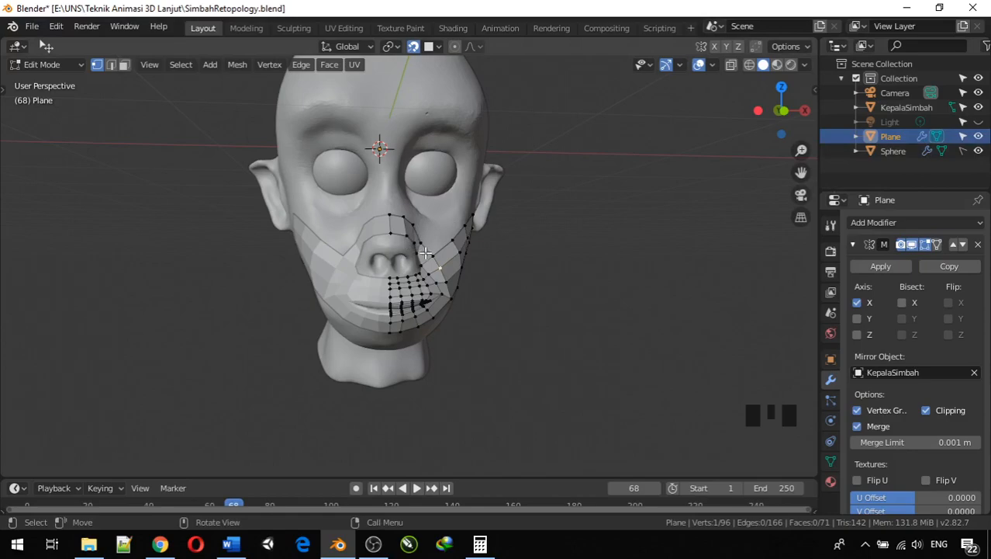
Add a plane to the mesh and, in front view, move one outer corner about 0.64 m to just above the unmirrored eye
key(shift+a)
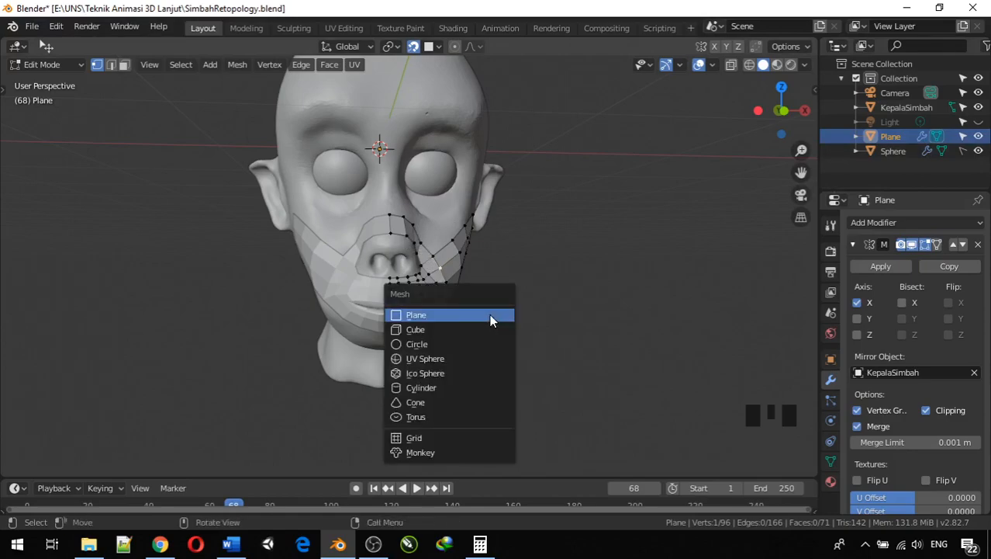
click(490, 313)
middle_drag(496, 219, 483, 247)
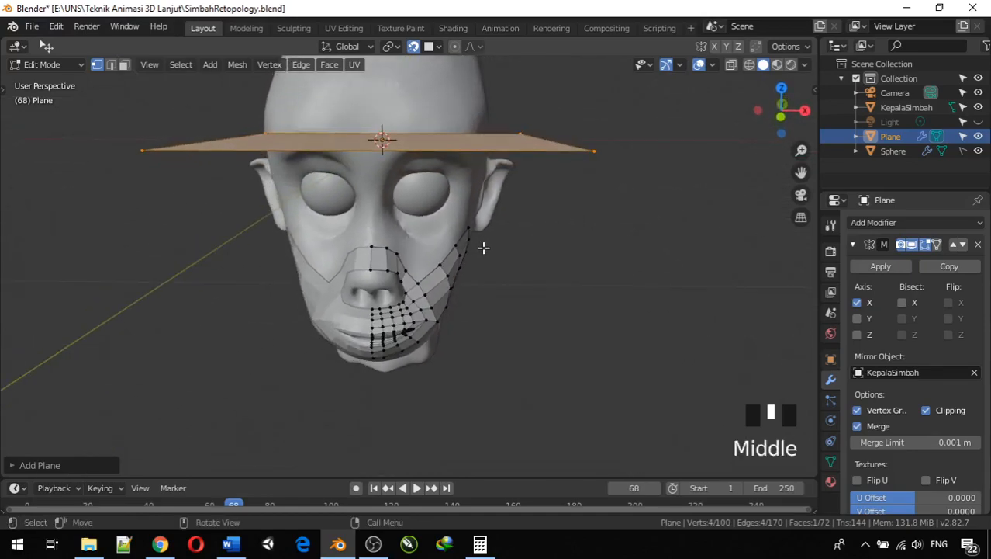
key(KP_1)
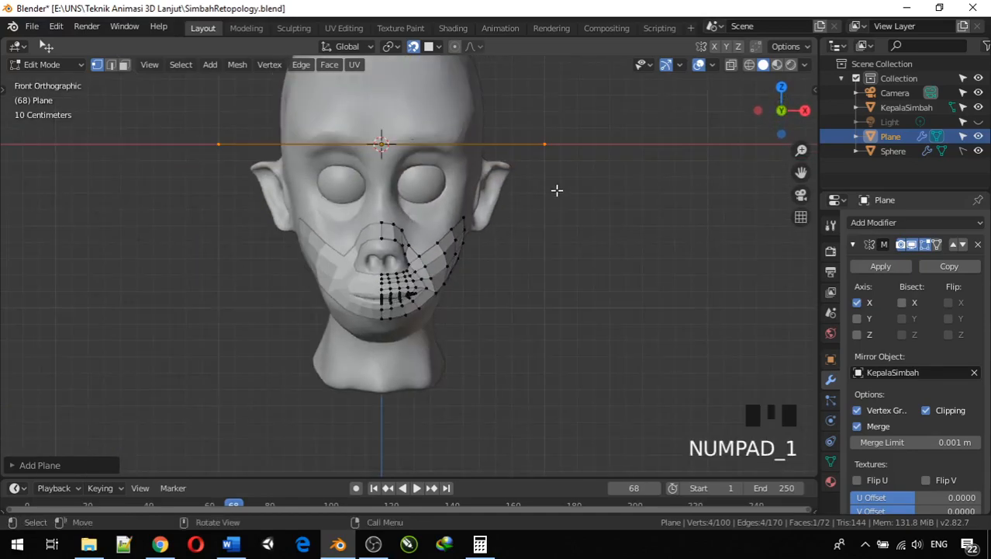
click(544, 144)
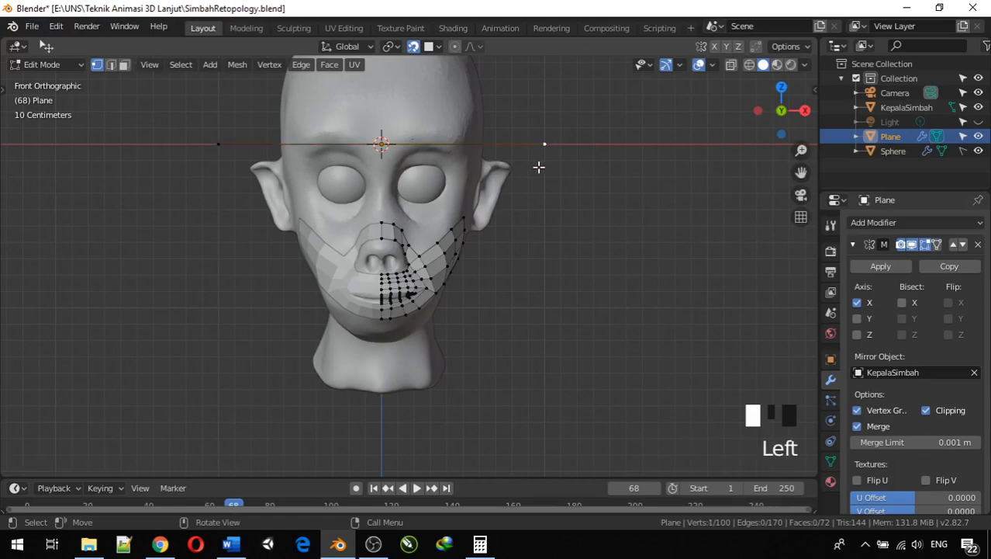
key(g)
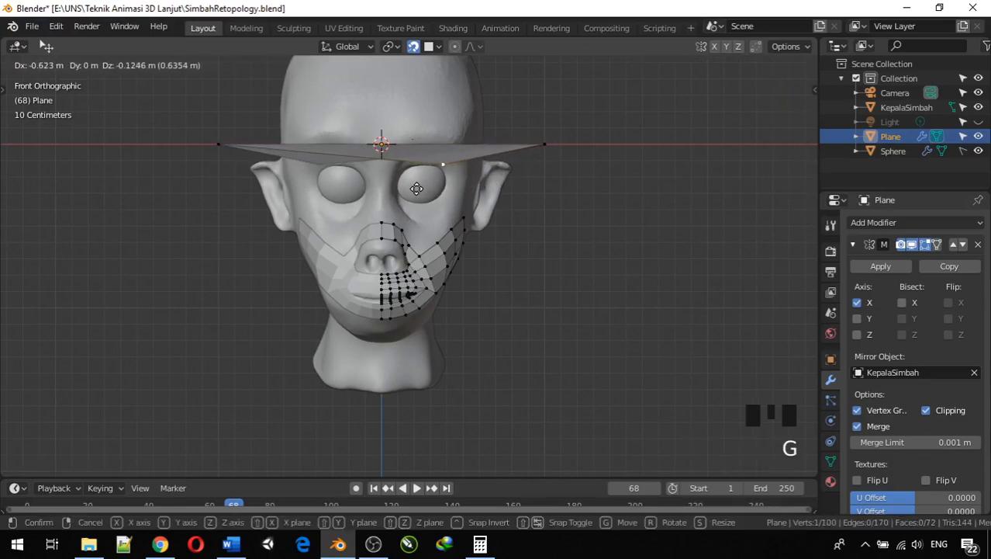
click(416, 192)
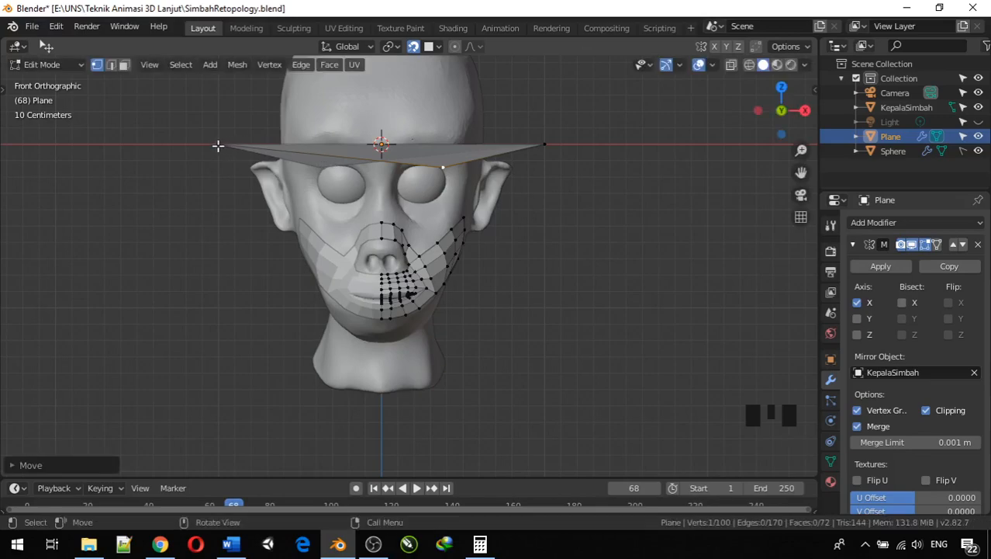
Move the plane's two corners on the mirrored side about 1.2 m across to the face's centre line at brow height
key(g)
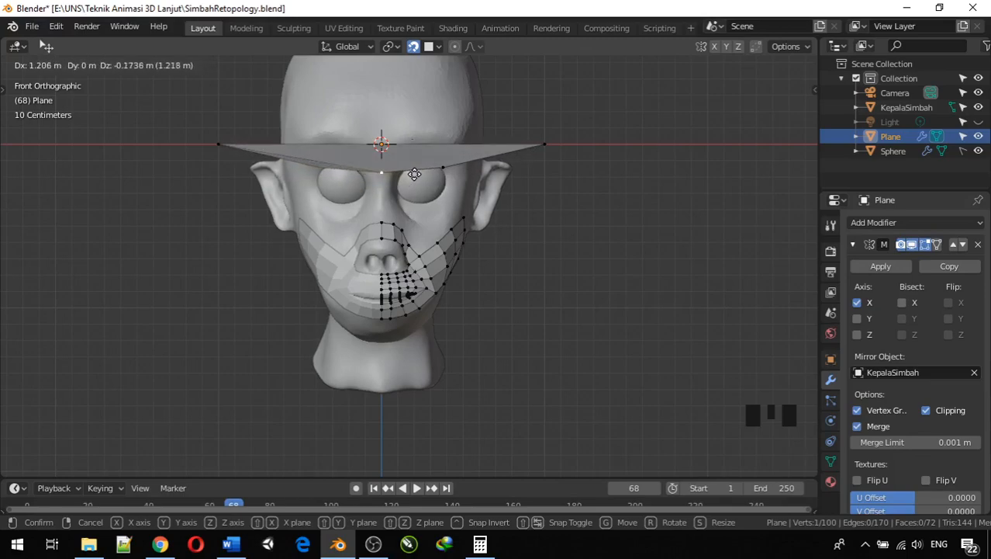
click(406, 175)
click(215, 143)
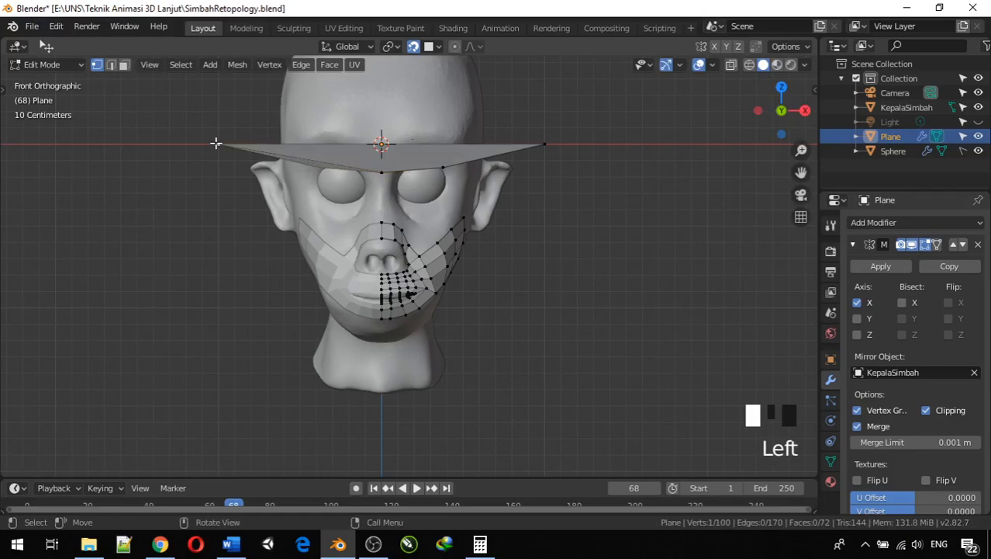
key(g)
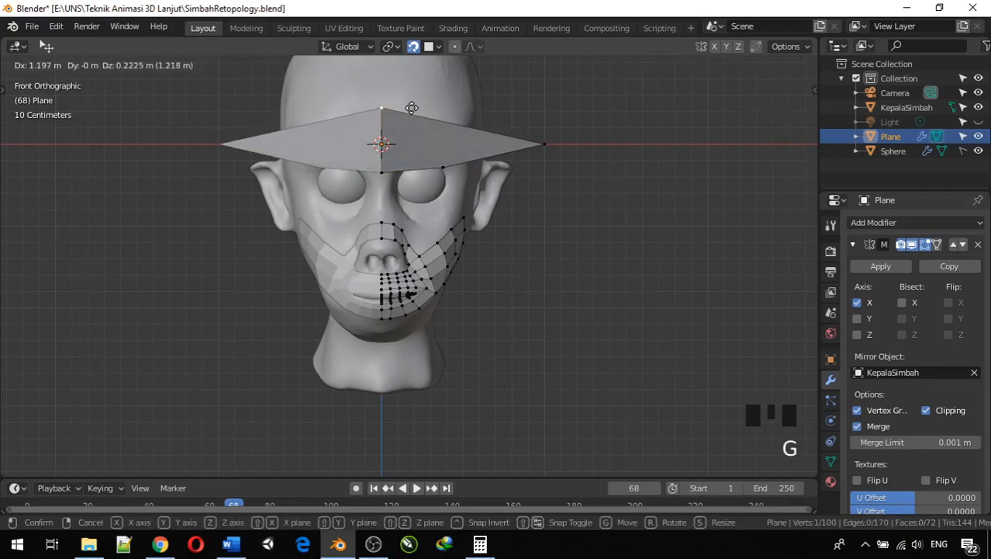
click(421, 144)
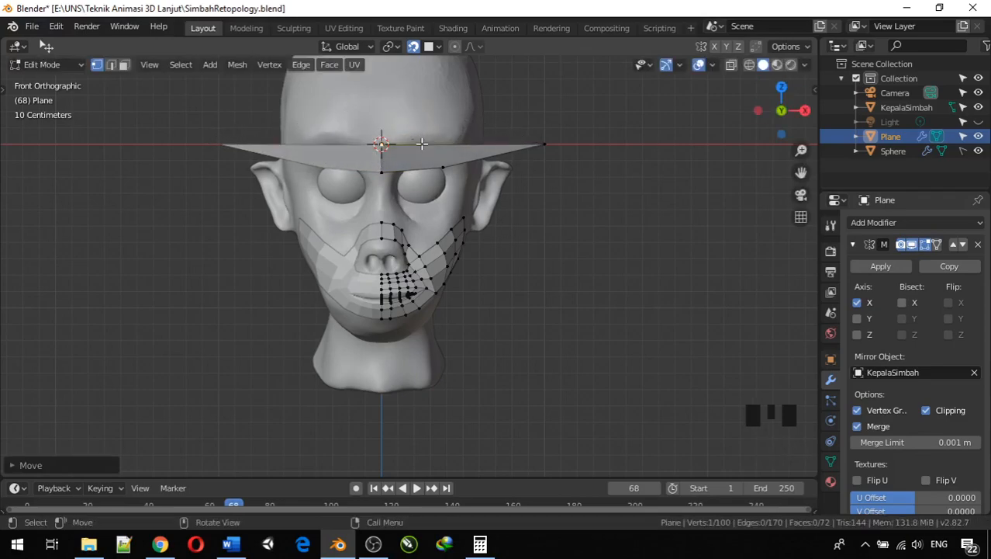
Move the plane's remaining far outer corner inward about 0.55 m to the brow above the unmirrored eye's outer end
click(547, 147)
key(g)
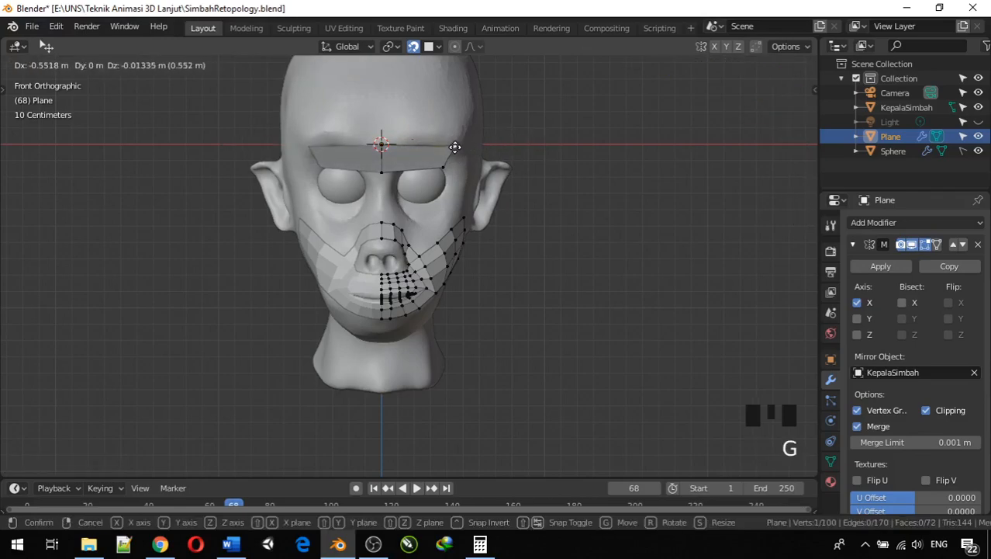
click(451, 145)
scroll(425, 185, up, 3)
shift+middle_drag(425, 184, 415, 299)
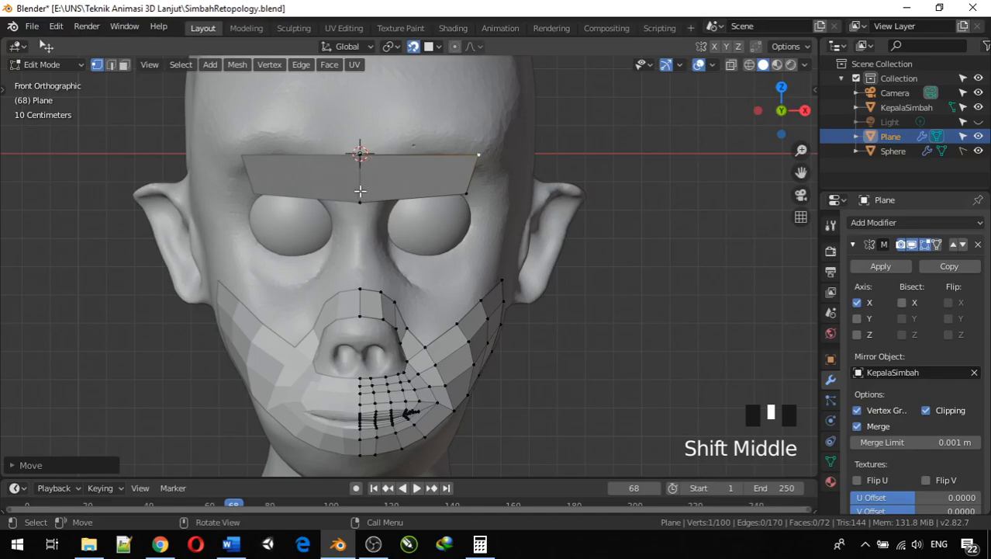
Turn off the Mirror modifier's Clipping and move the plane's two centre-line corners outward to above the middle of the unmirrored eye
click(927, 410)
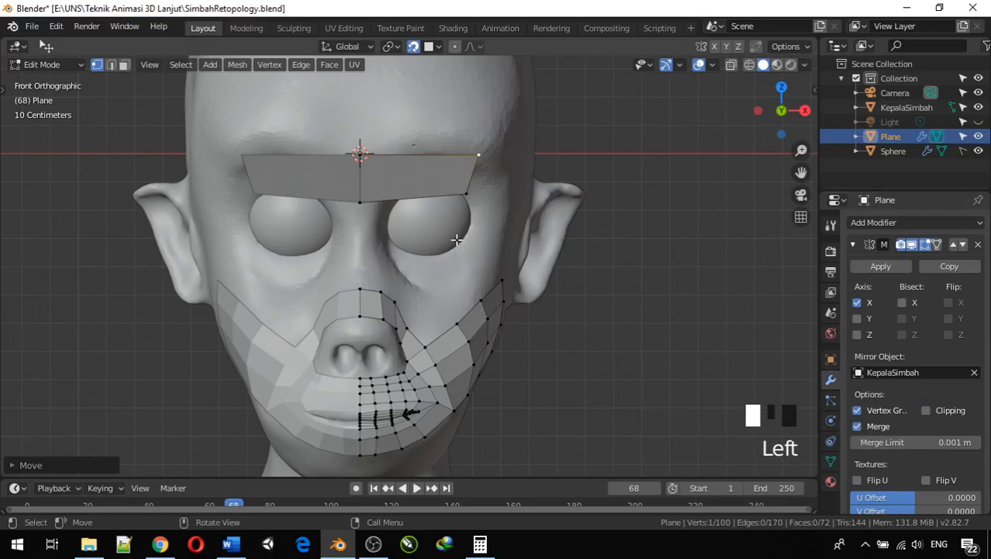
click(361, 200)
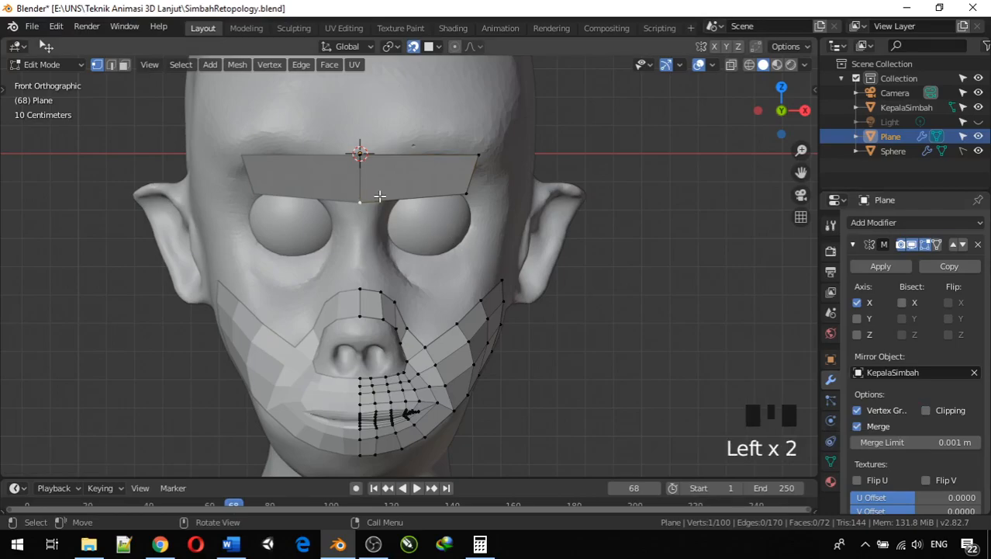
key(g)
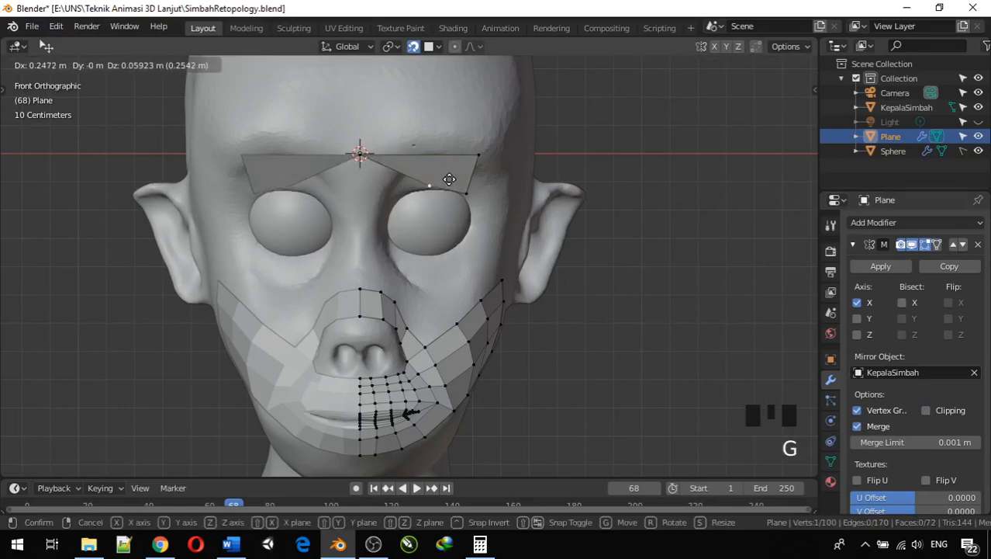
click(449, 181)
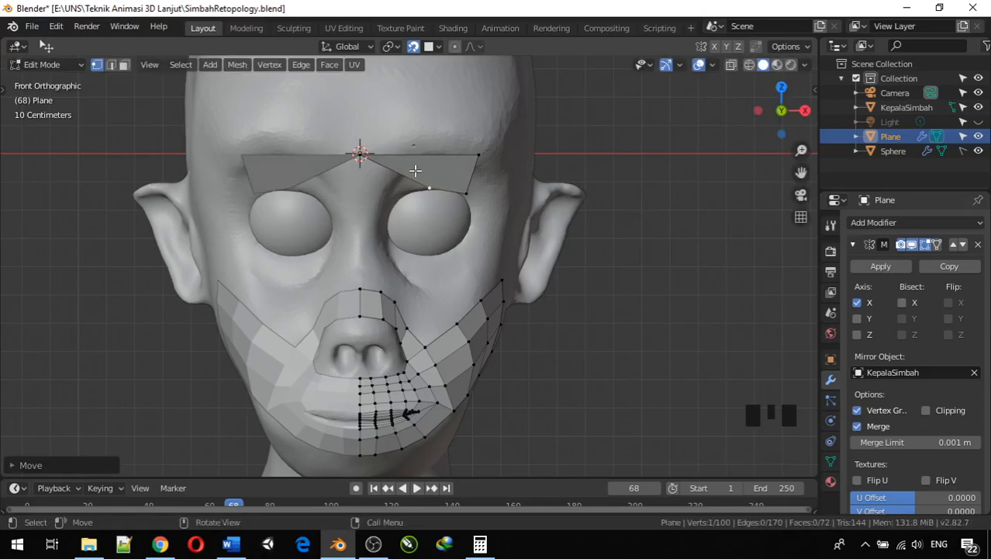
click(359, 153)
key(g)
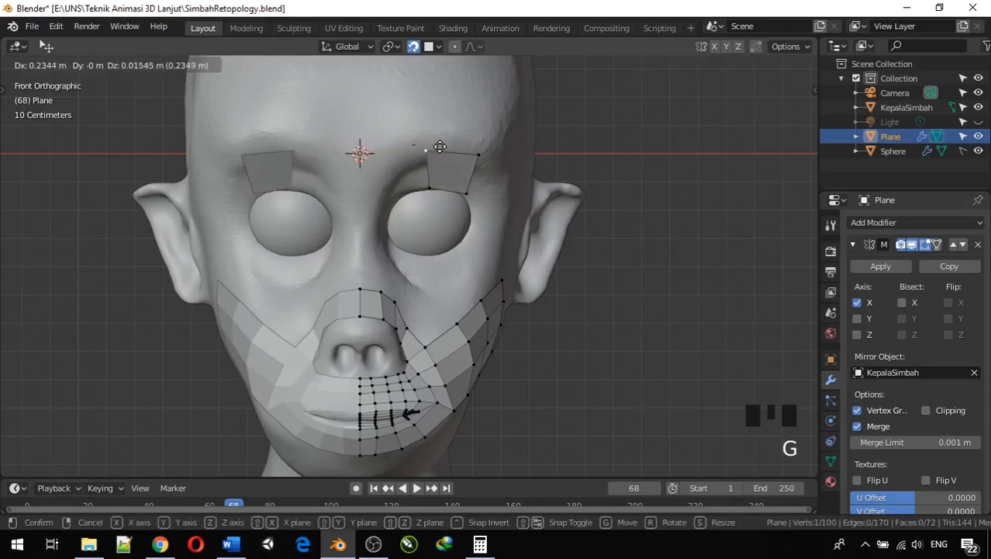
click(450, 161)
Lower the upper outer corner of the eye quad so its top edge follows the brow crease
click(479, 154)
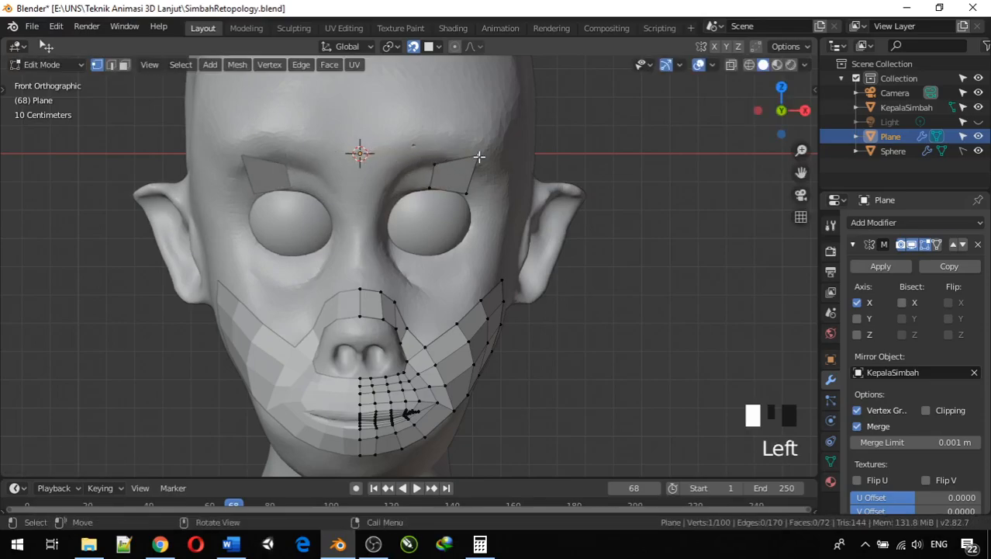
key(g)
click(477, 187)
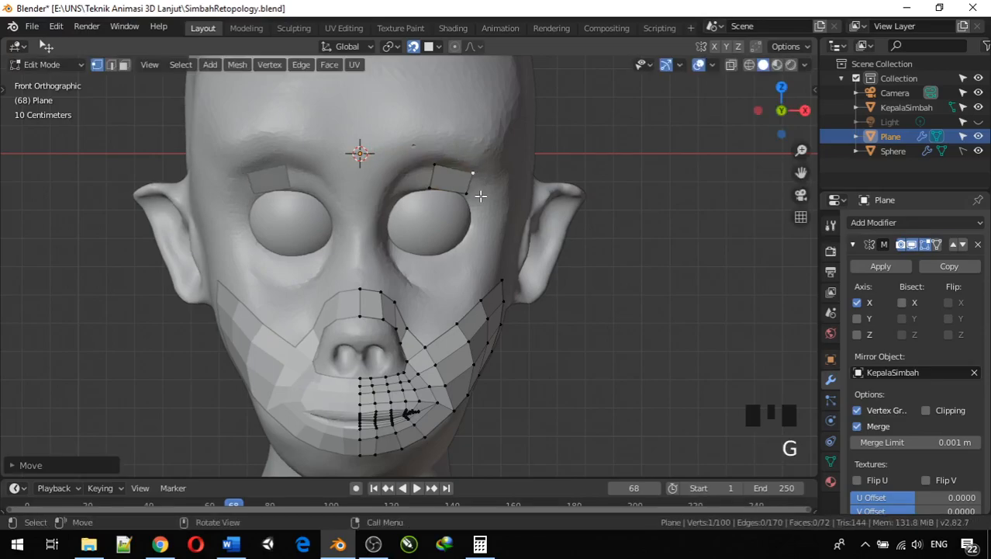
Nudge the eye quad's lower outer corner down and its lower inner corner outward so its bottom edge follows the upper eyelid
scroll(480, 203, up, 1)
scroll(479, 205, up, 1)
click(490, 166)
key(g)
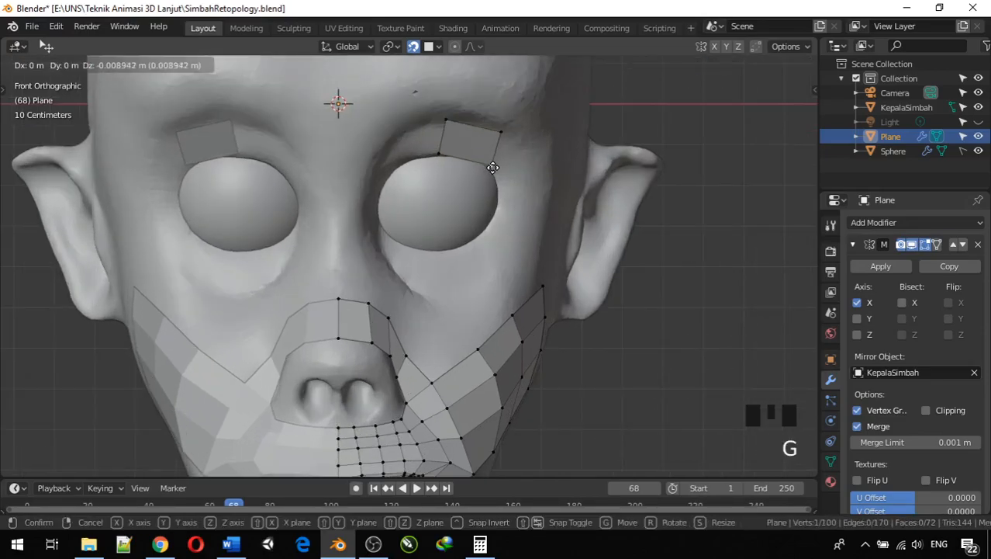
click(493, 168)
click(441, 150)
key(g)
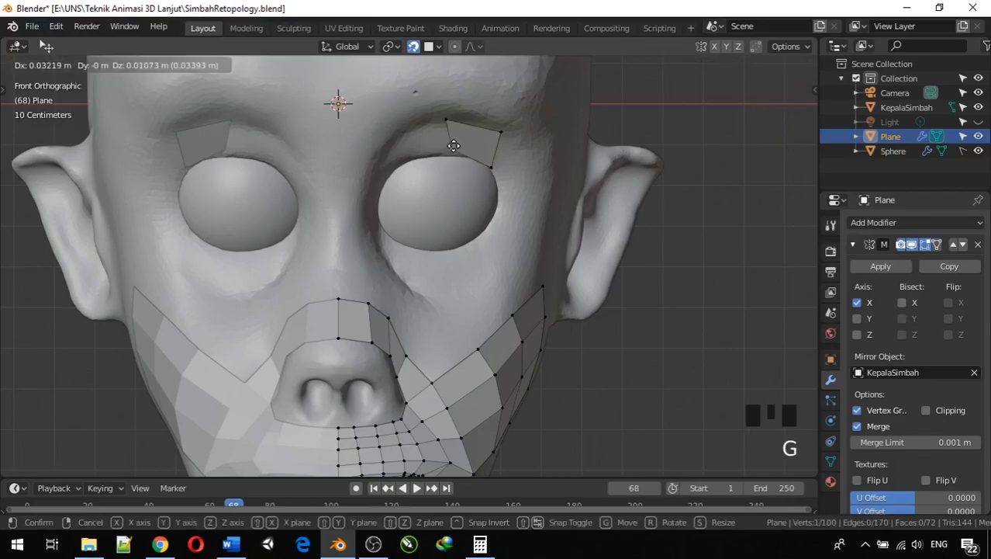
click(448, 154)
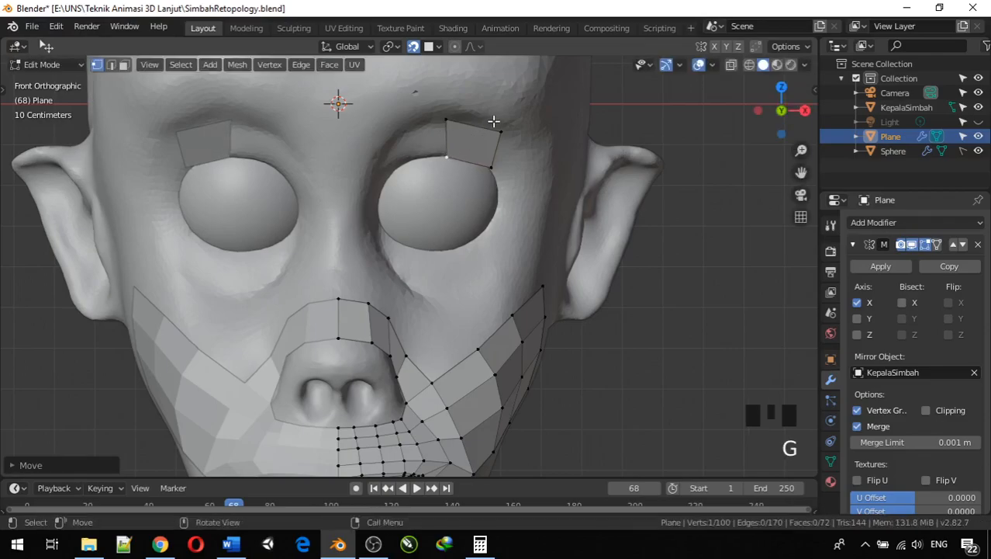
Move the eye quad's upper outer corner slightly outward and its lower inner corner slightly up along the eyelid
click(504, 134)
key(g)
click(506, 130)
click(448, 156)
key(g)
click(471, 160)
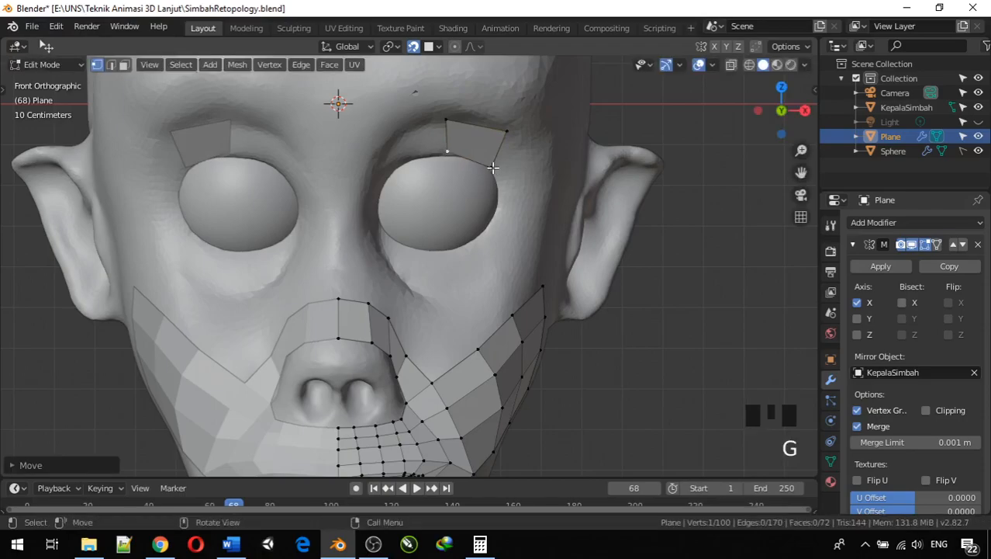
Pull the eye quad's upper outer corner back inward about 0.013 m and shift its upper inner corner outward about 0.014 m
click(508, 132)
key(g)
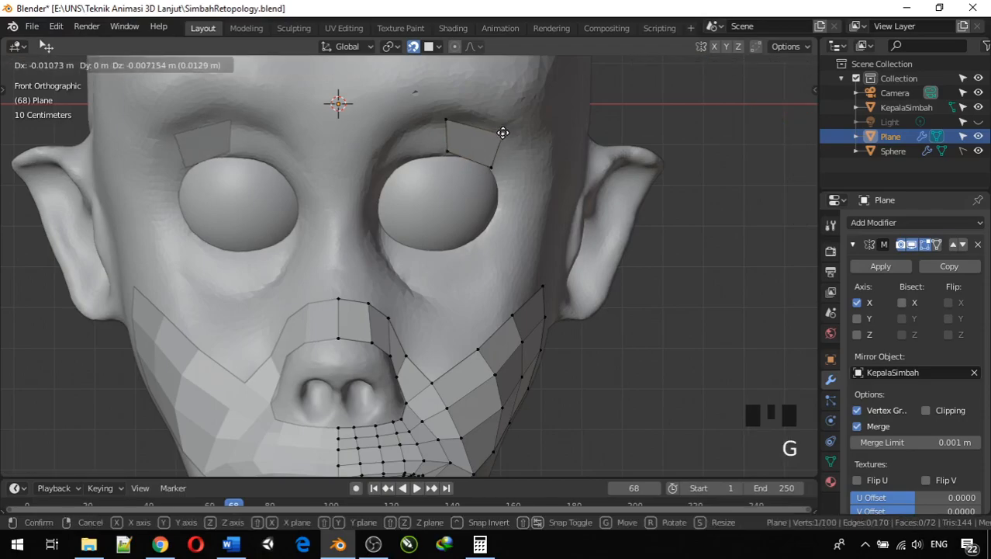
click(504, 133)
key(g)
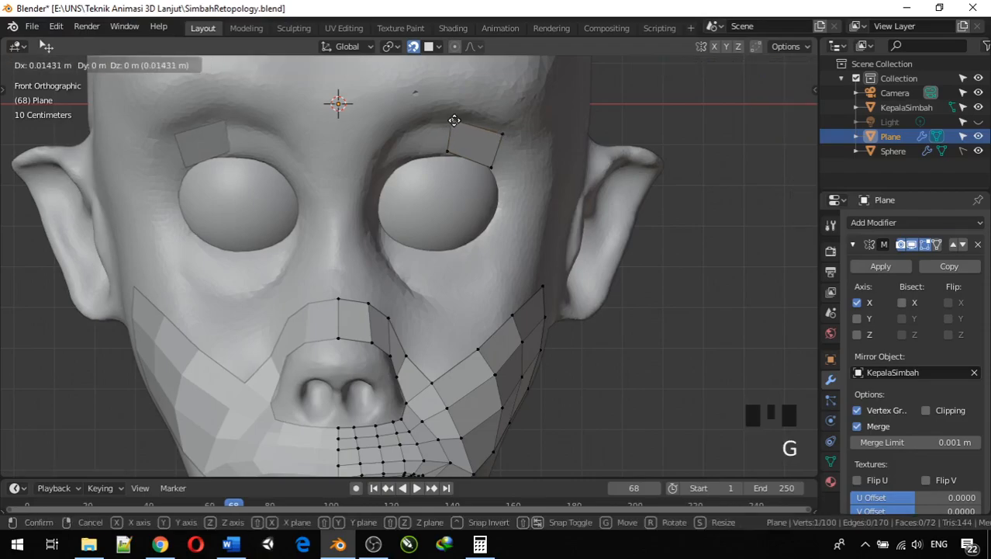
click(454, 120)
Nudge the eye quad's lower inner and lower outer corners so its bottom edge sits against the upper eyelid
middle_drag(454, 120, 498, 111)
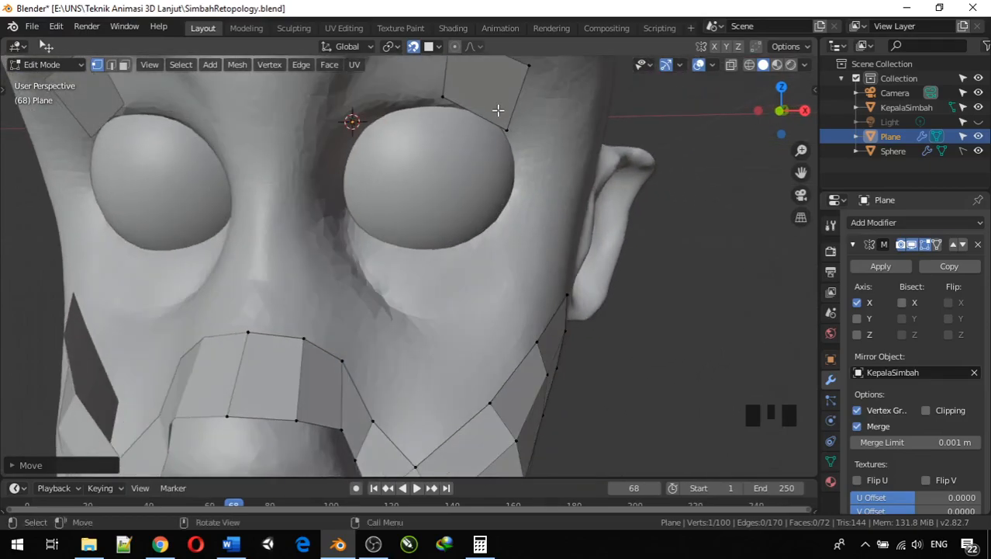
key(g)
click(447, 97)
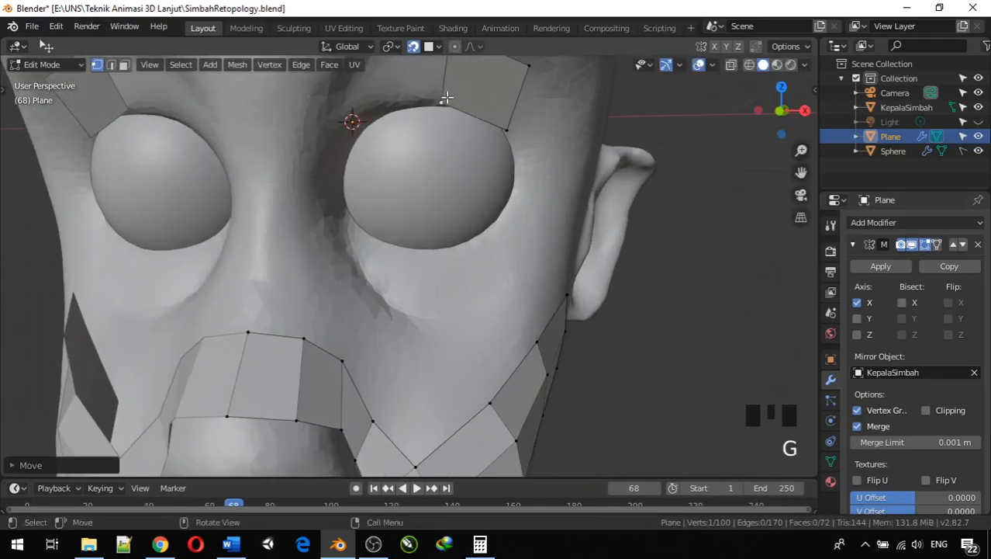
key(g)
click(507, 130)
scroll(533, 148, down, 2)
middle_drag(533, 148, 556, 148)
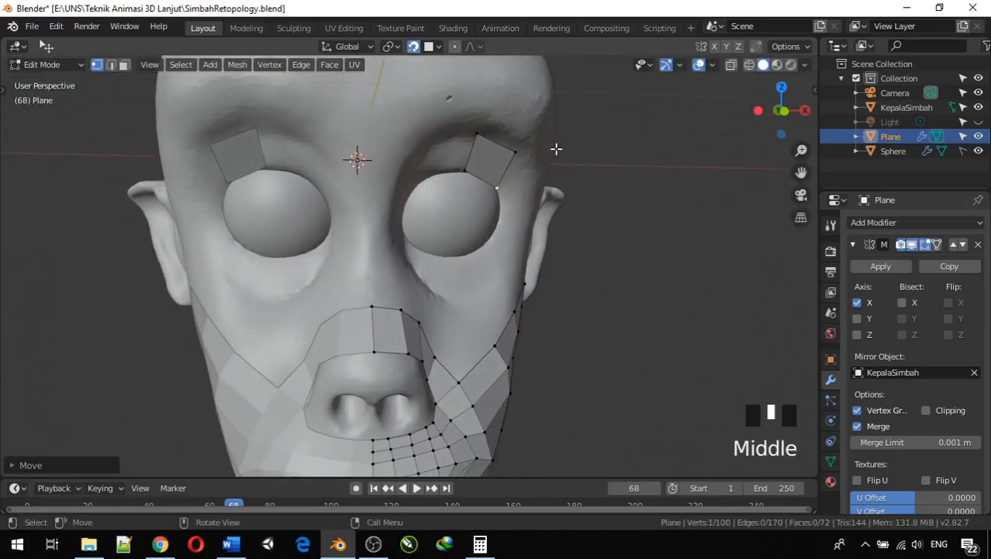
Extrude the eye quad's inner edge about 0.11 m toward the nose and rotate the new edge to fan around the eye
click(478, 135)
shift+click(465, 168)
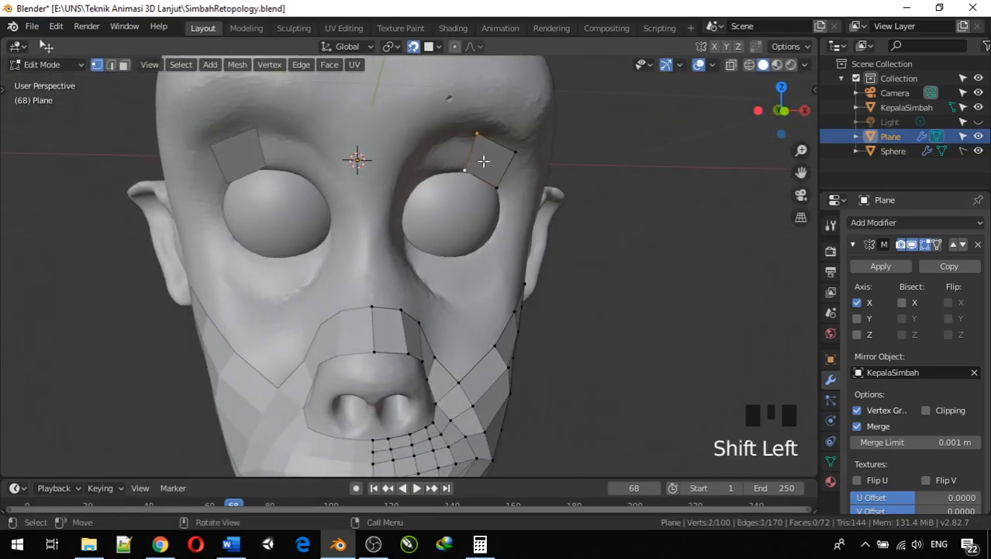
key(KP_1)
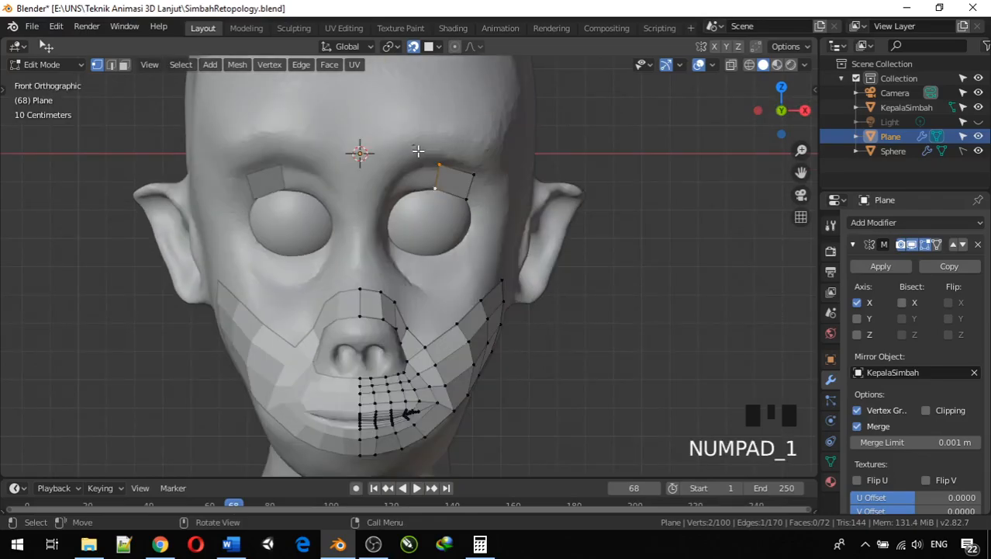
key(e)
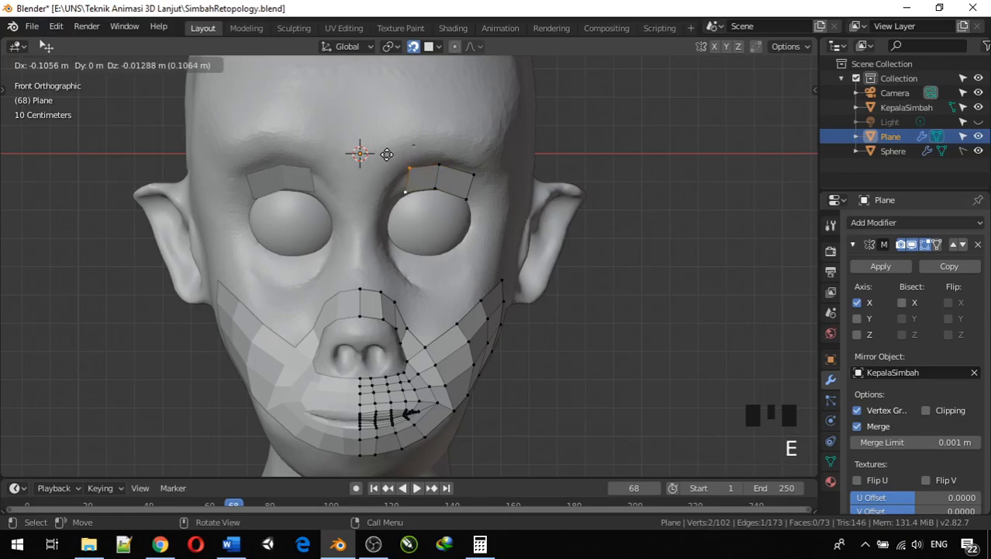
click(387, 155)
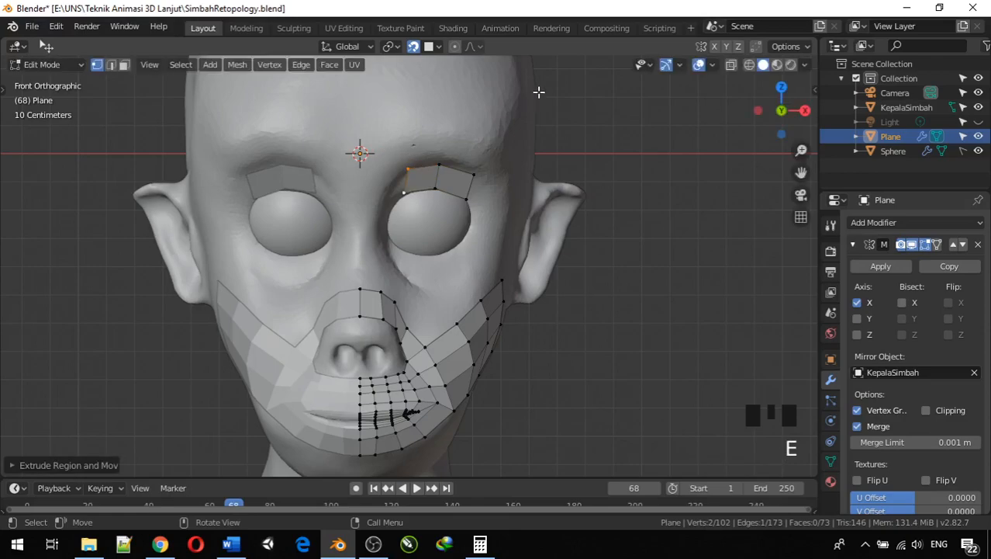
key(r)
click(449, 69)
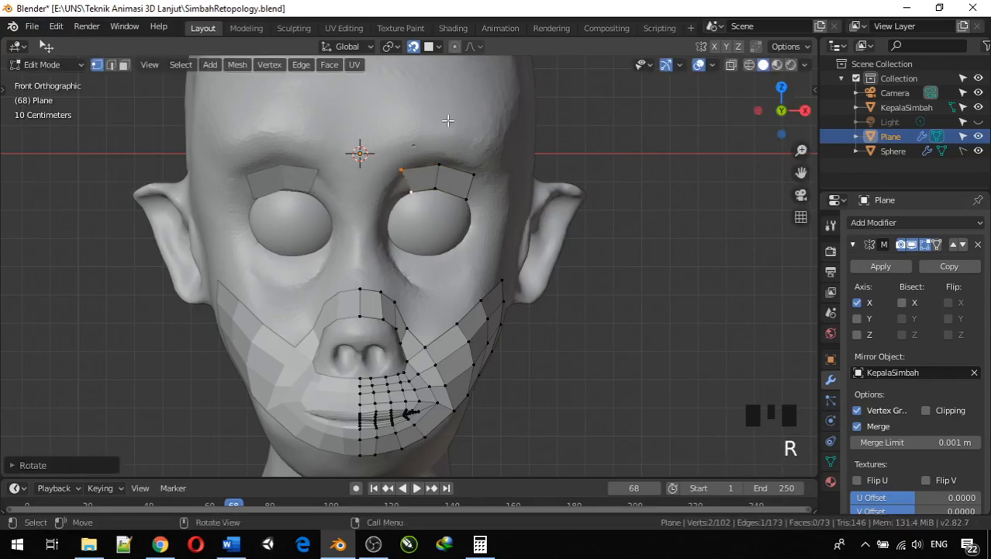
Move the new quad's upper inner corner slightly outward and down along the brow crease
click(403, 168)
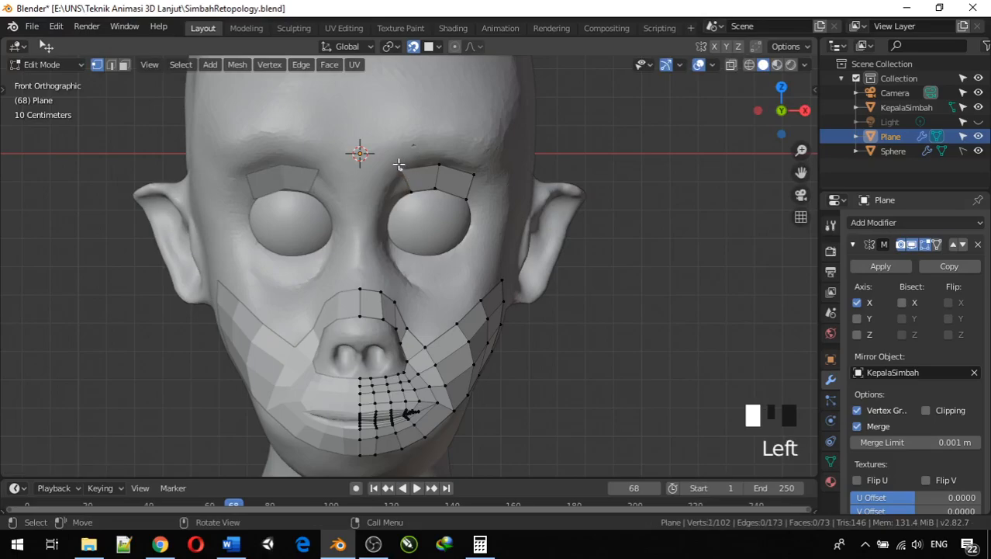
key(g)
click(405, 169)
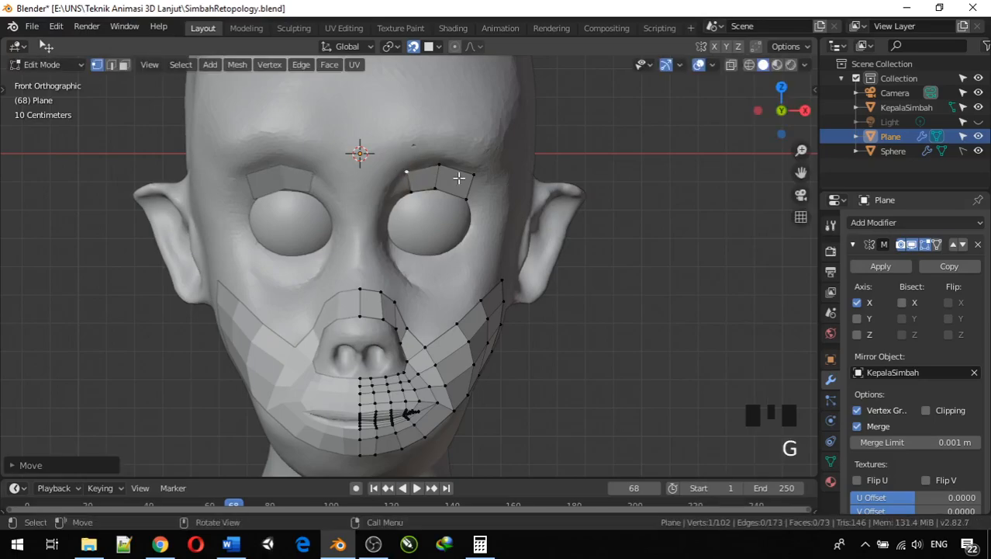
Extrude the strip's inner end edge about 0.1 m down toward the eye's inner corner and rotate it to point at the eyeball
click(409, 171)
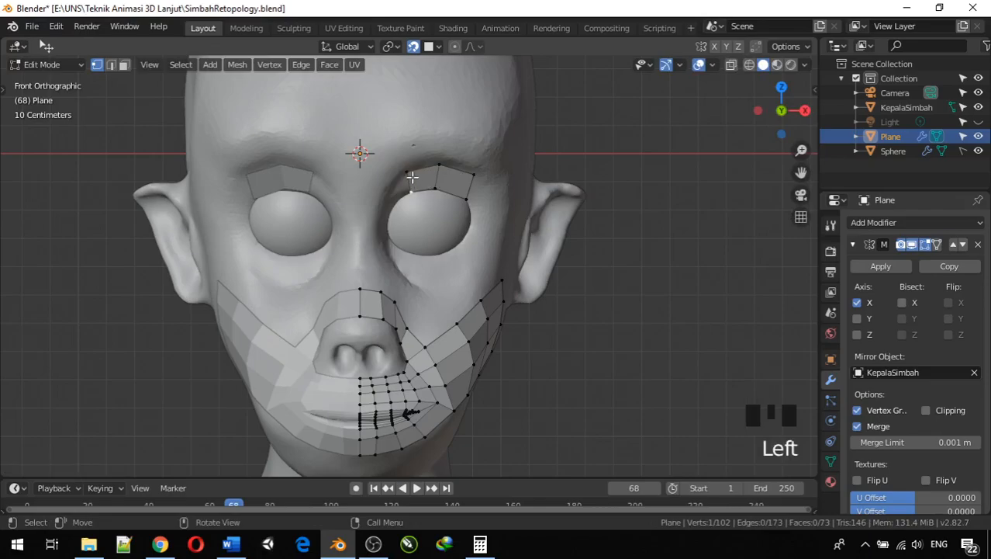
shift+click(414, 187)
key(e)
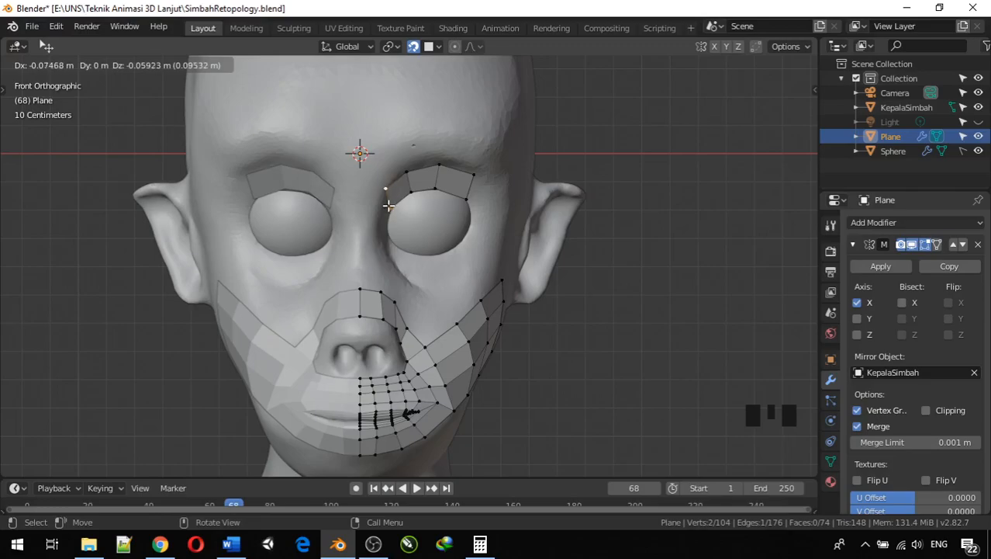
click(387, 205)
middle_drag(465, 191, 341, 173)
key(r)
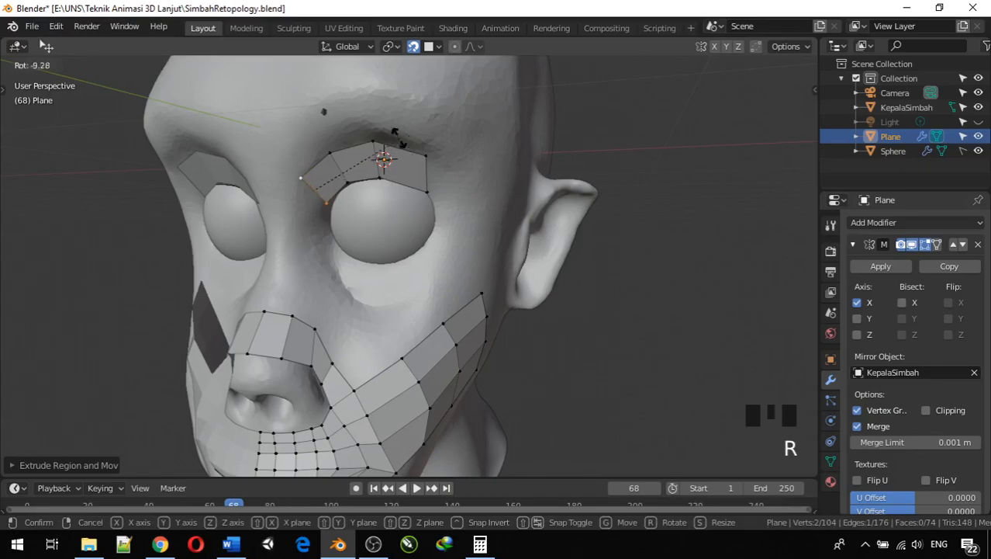
click(381, 128)
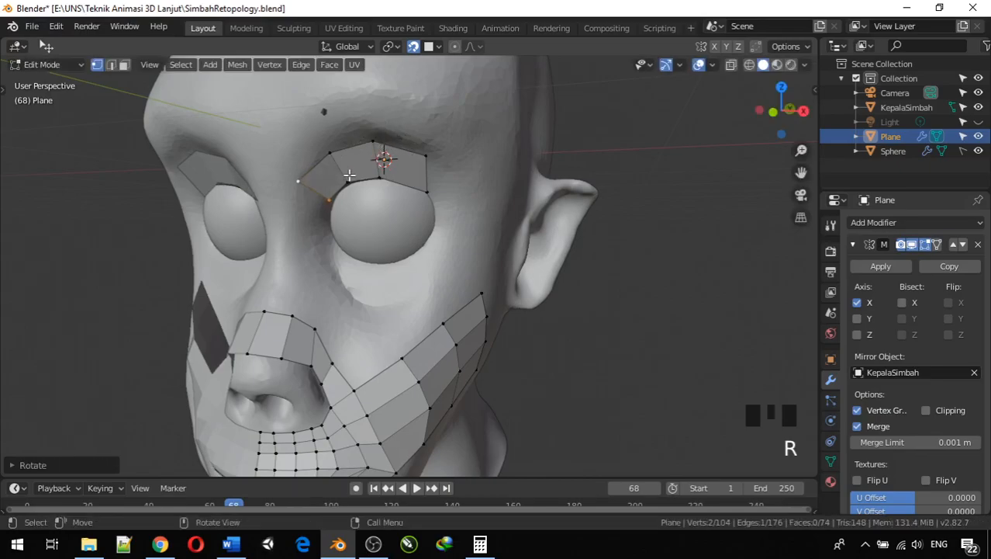
Nudge the nose-side vertex of the strip's end edge slightly down to even out the curve around the eye
key(KP_1)
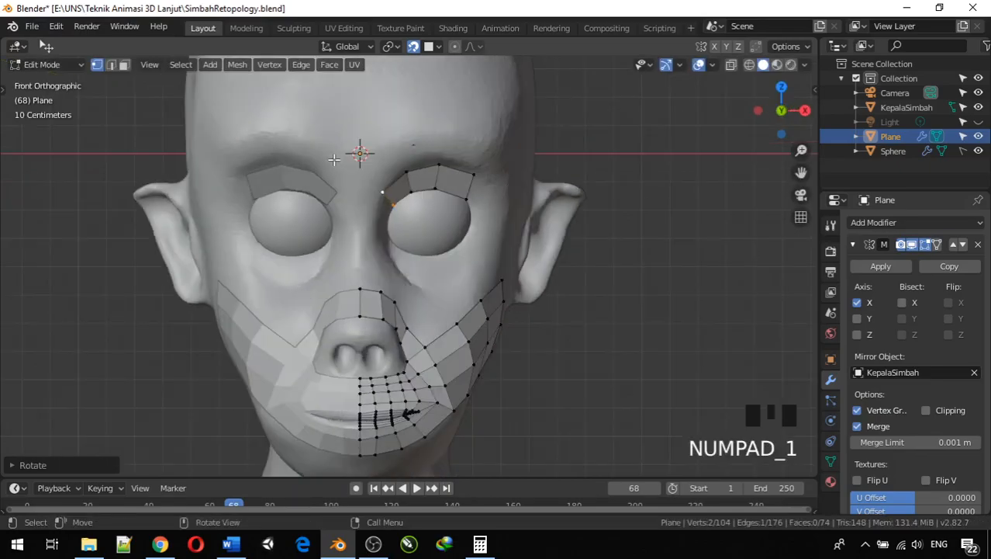
click(387, 196)
key(g)
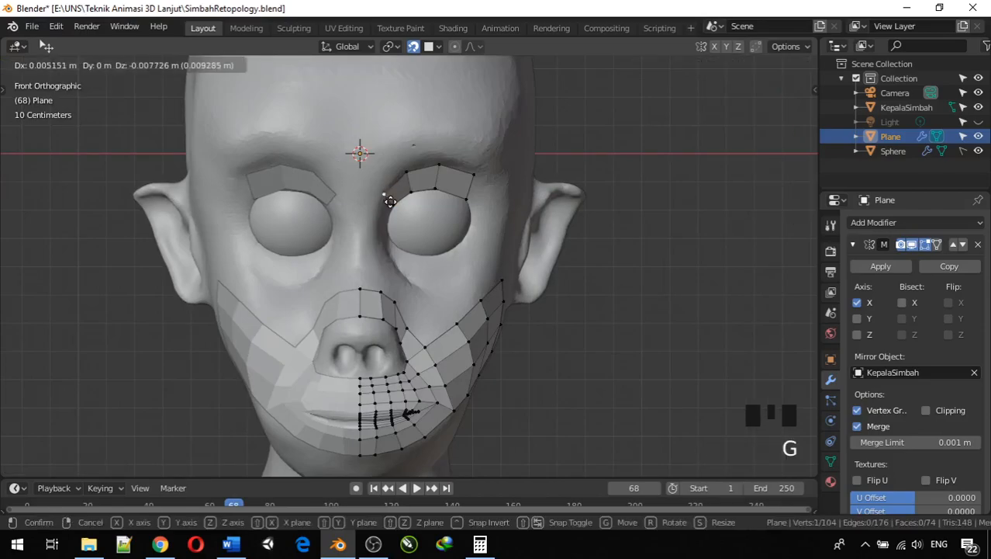
click(389, 201)
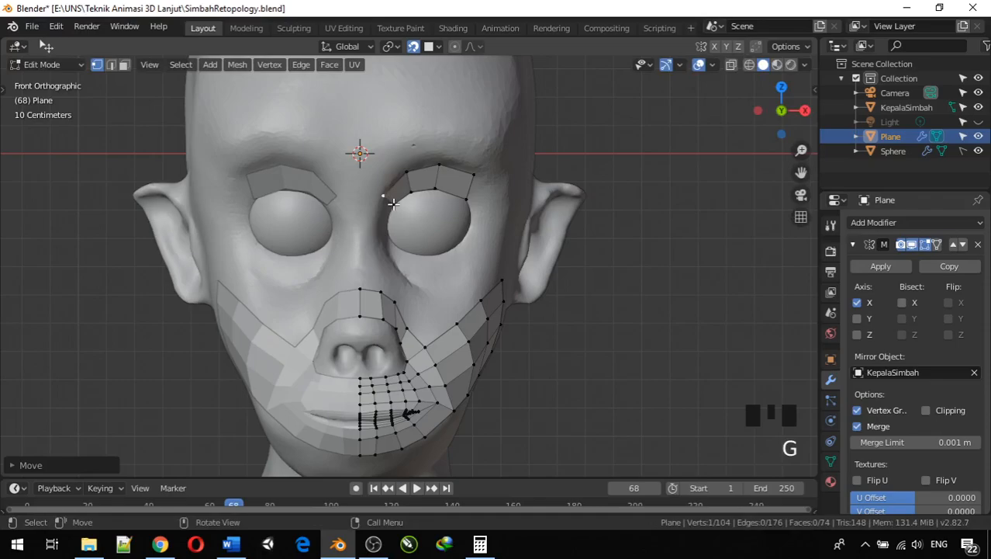
Extrude the strip's end edge about 0.09 m down between nose and eyeball and rotate the new edge level
click(387, 197)
shift+click(385, 196)
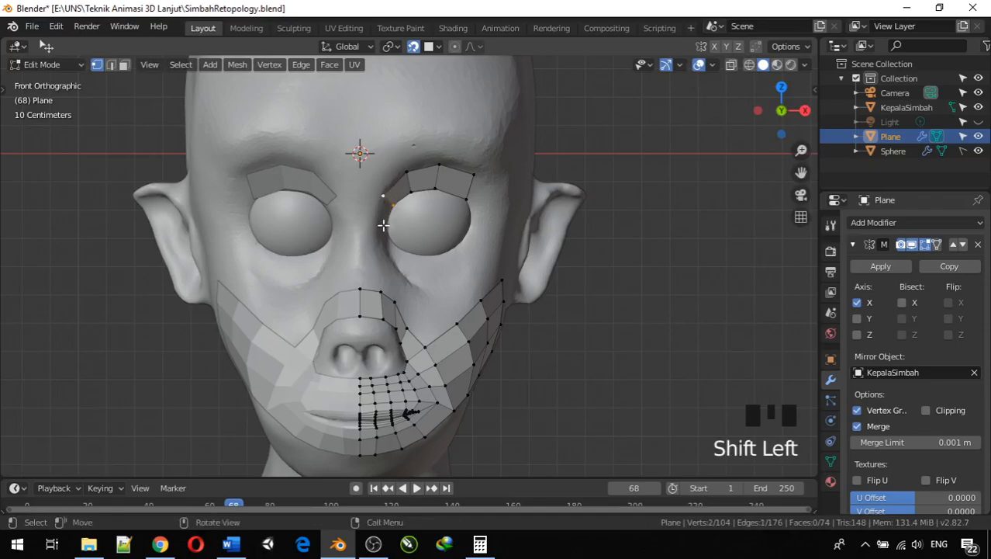
key(e)
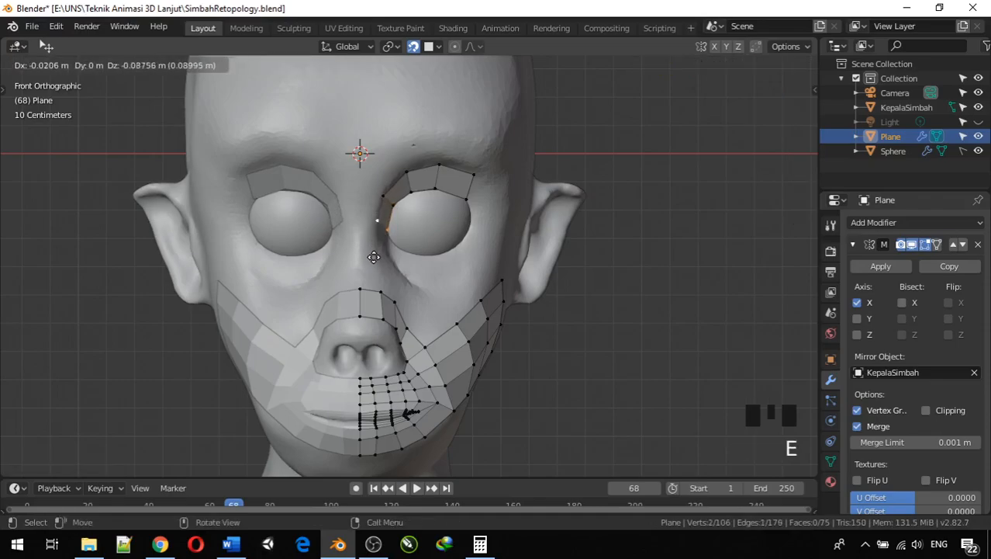
click(373, 257)
key(r)
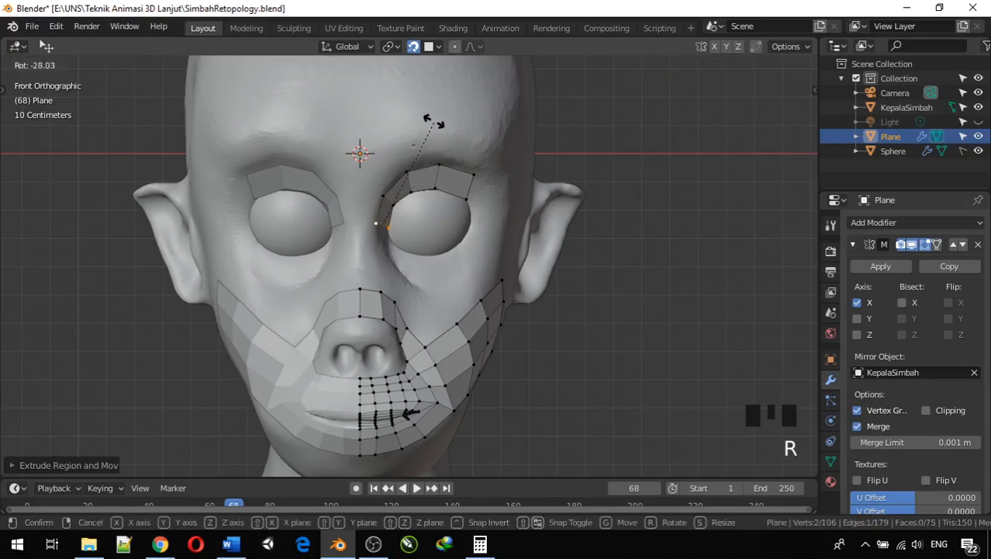
click(394, 60)
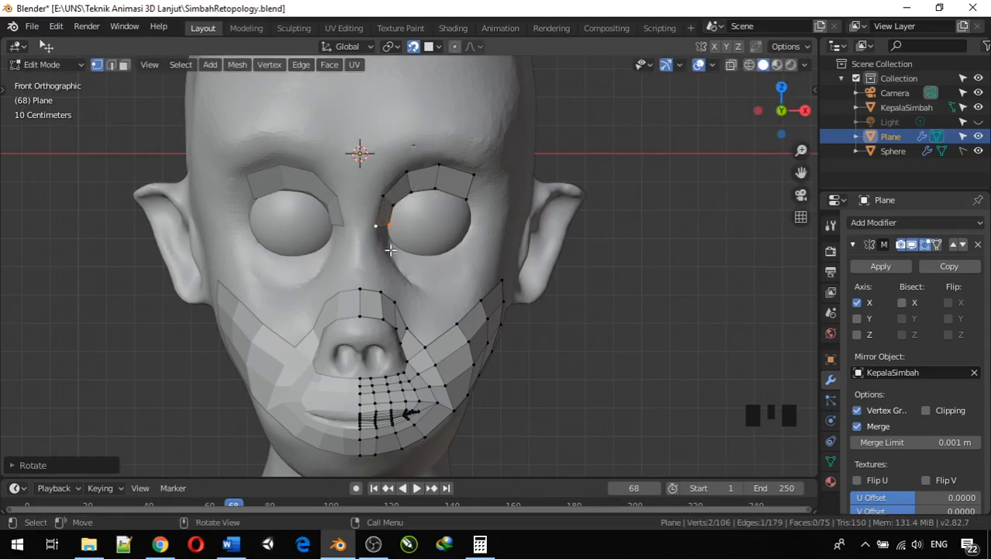
Extrude the end edge about 0.09 m down to the eye's lower inner corner, then rotate and lower it to follow the eye's curve
key(e)
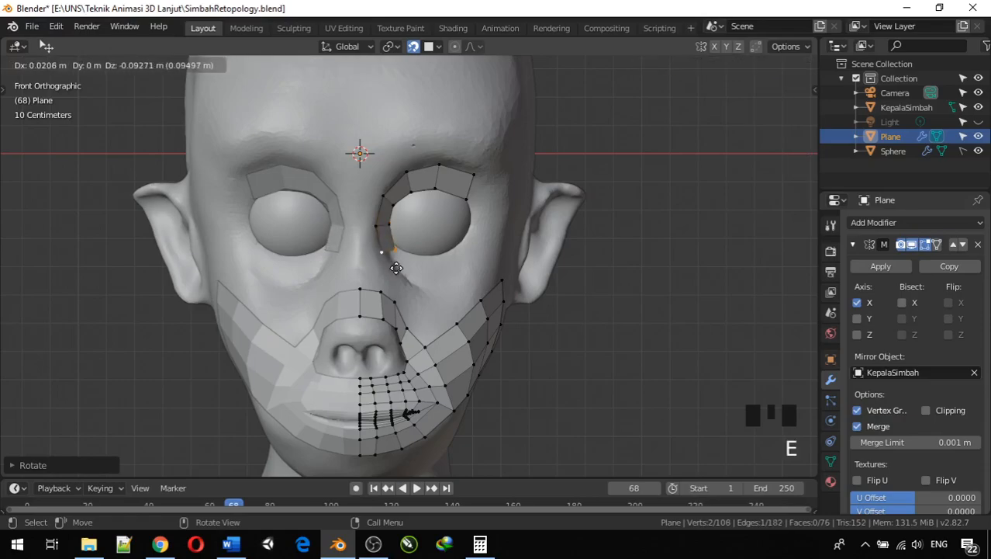
click(399, 265)
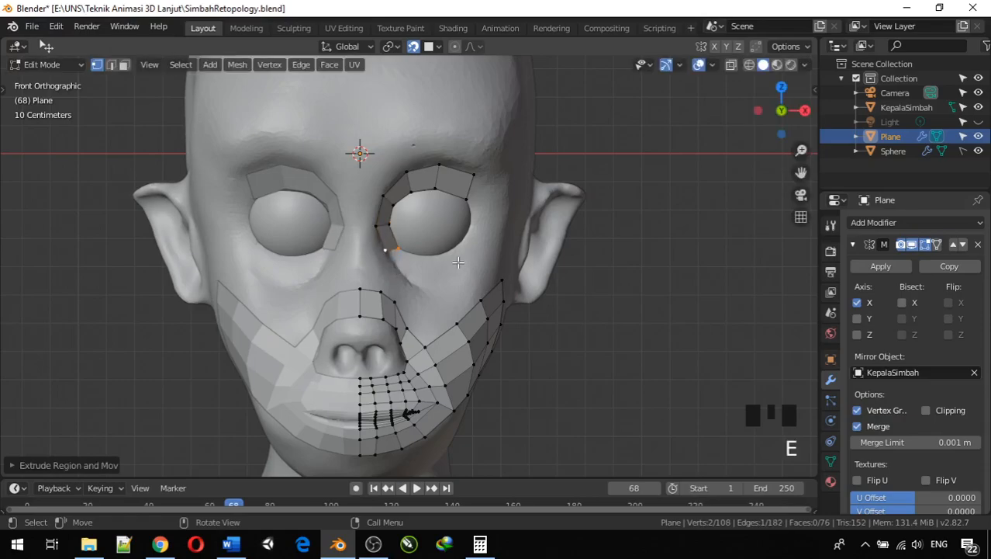
key(r)
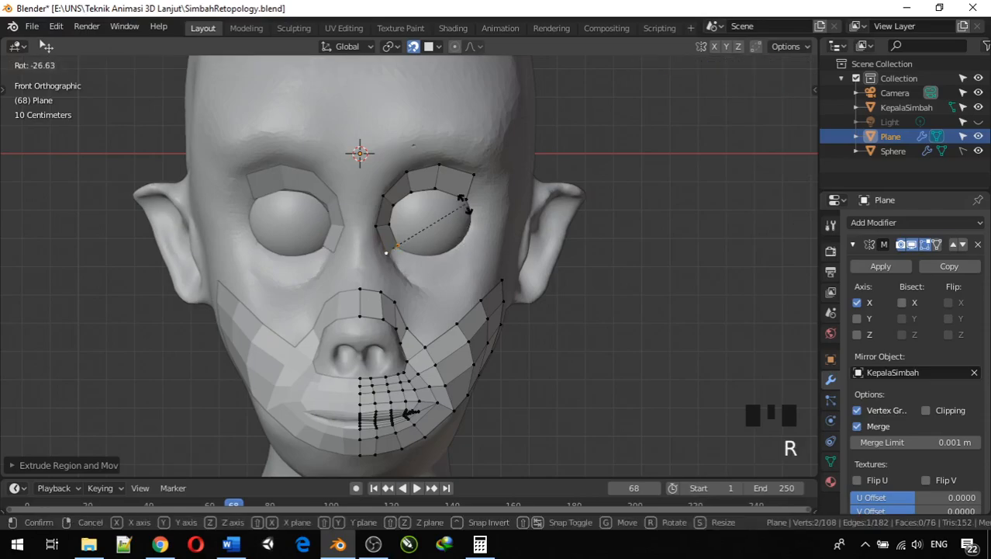
click(465, 211)
key(g)
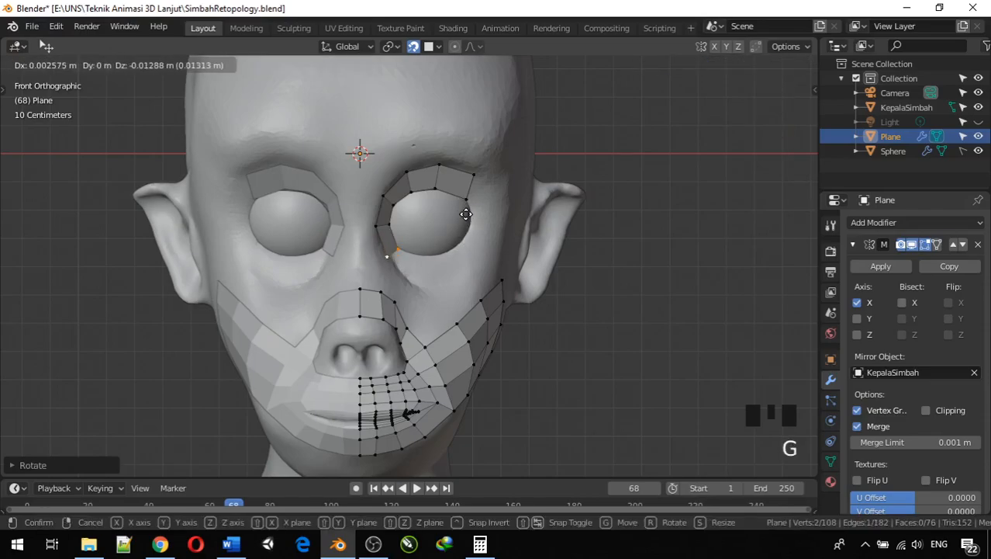
click(466, 215)
Extrude the end edge about 0.08 m outward beneath the eyeball and rotate the new edge nearly upright
key(e)
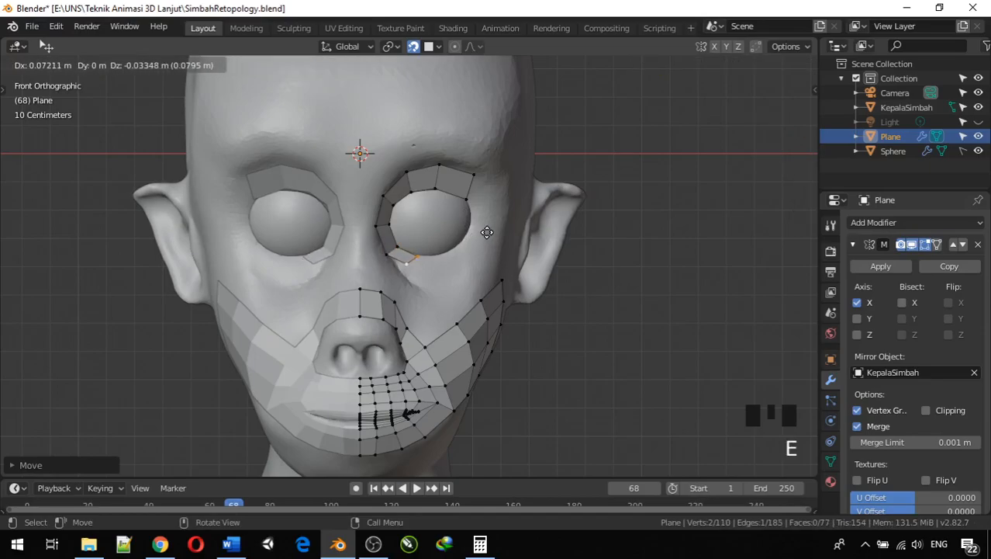
click(487, 232)
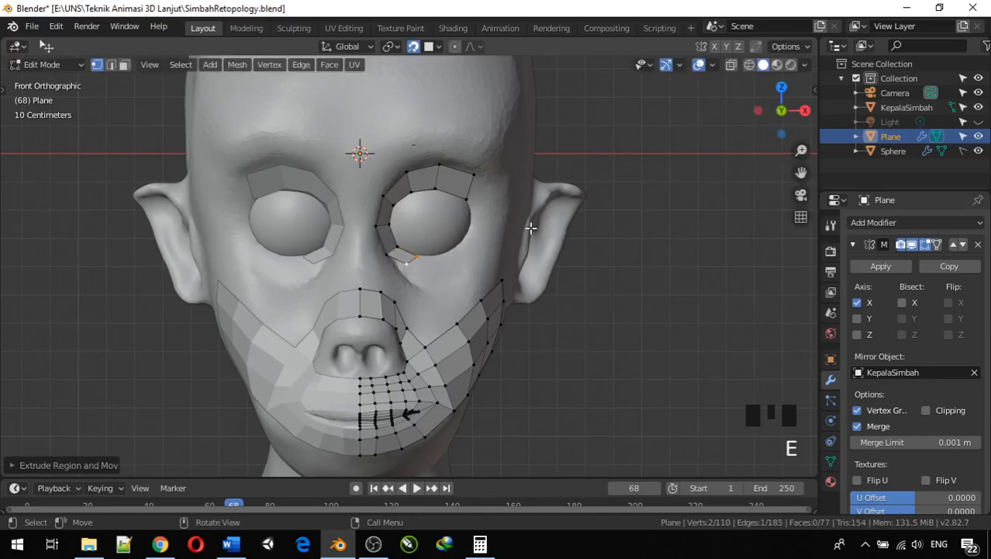
key(r)
click(415, 258)
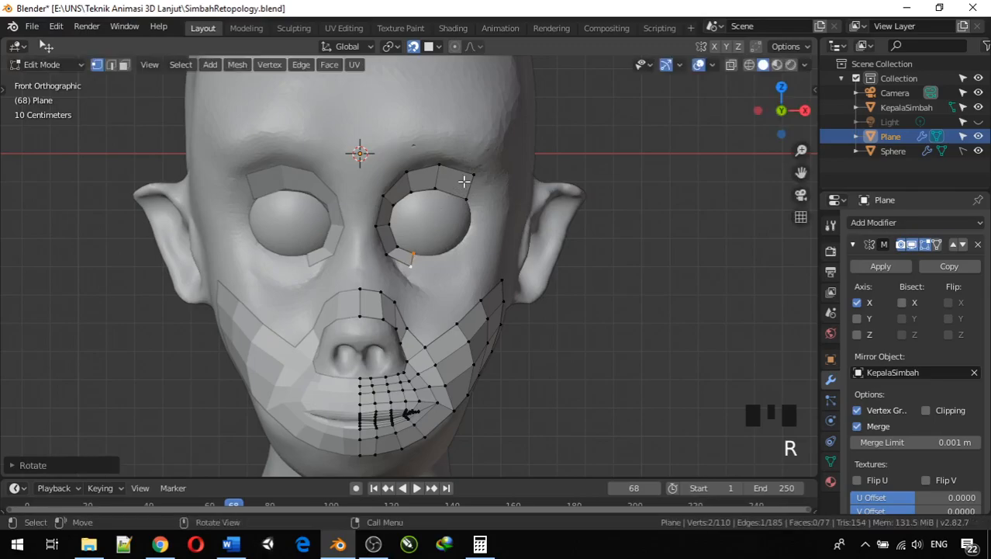
Move the lower vertex of the strip's end edge down to the crease below the eye, widening the quad
click(411, 265)
click(412, 263)
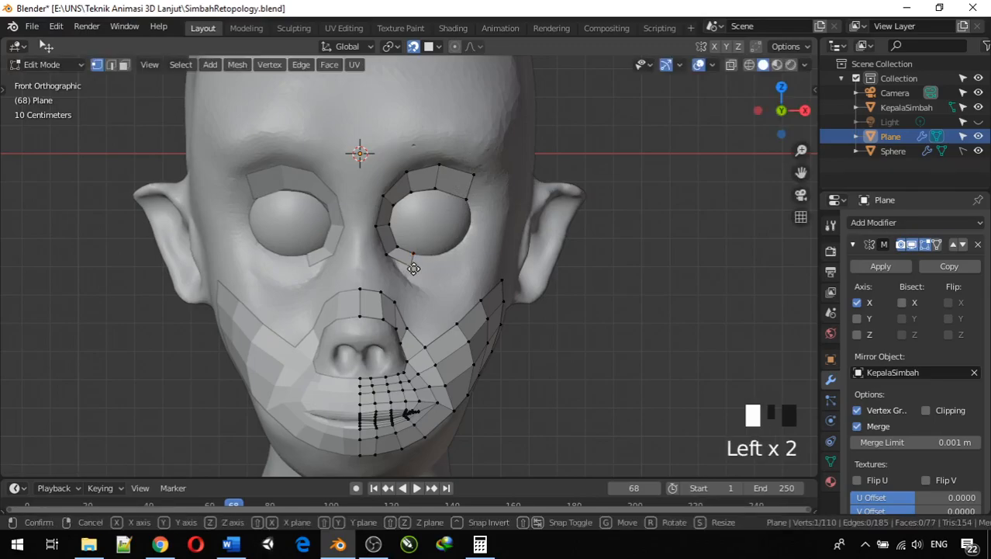
key(g)
click(414, 284)
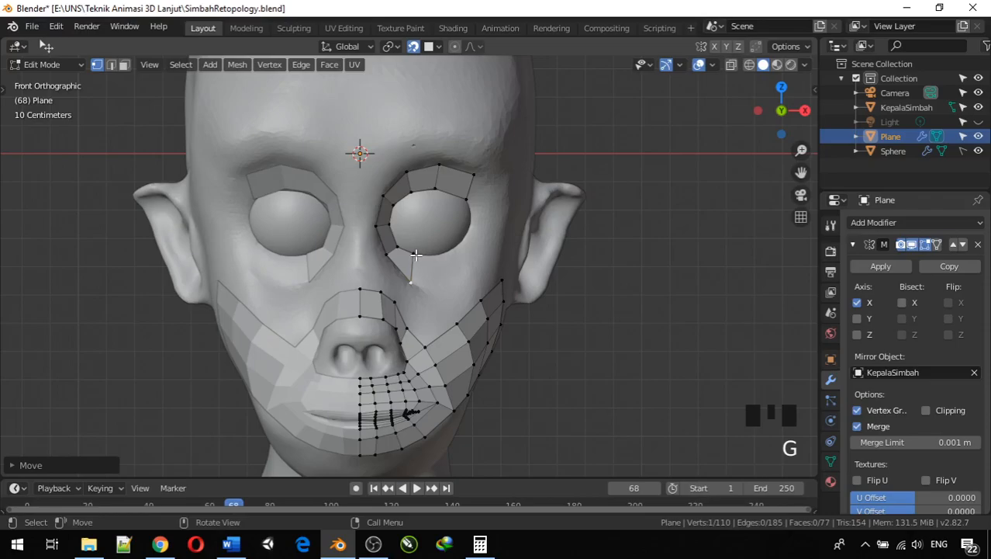
Extrude the strip's end edge about 0.09 m outward beneath the eyeball and lower the new outer-rim vertex onto the cheek, widening the quad
click(413, 252)
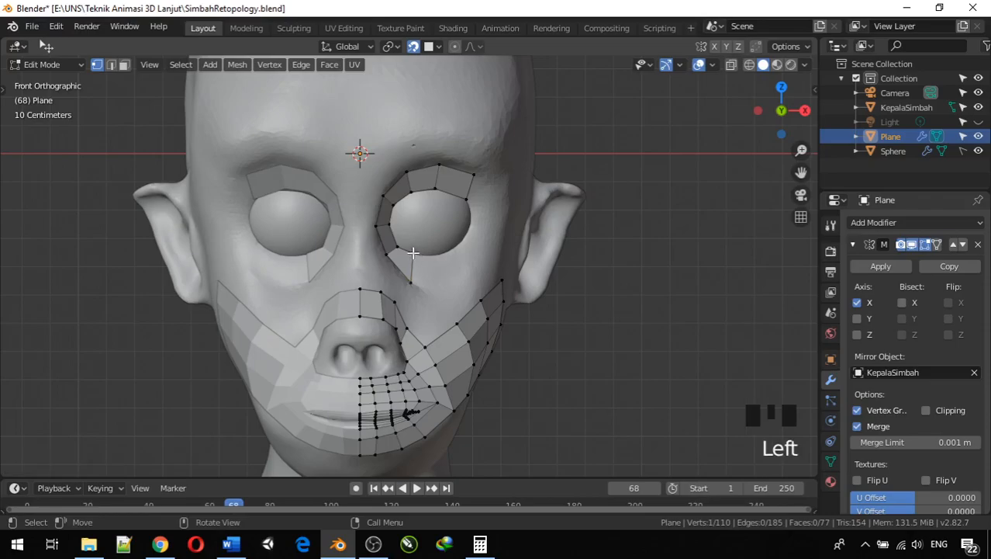
shift+click(411, 281)
key(e)
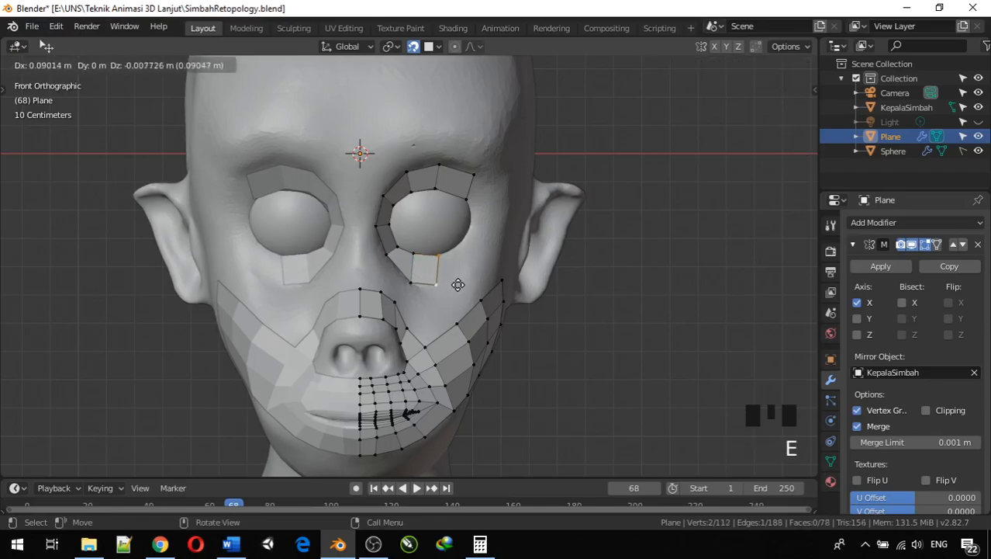
click(458, 284)
click(438, 281)
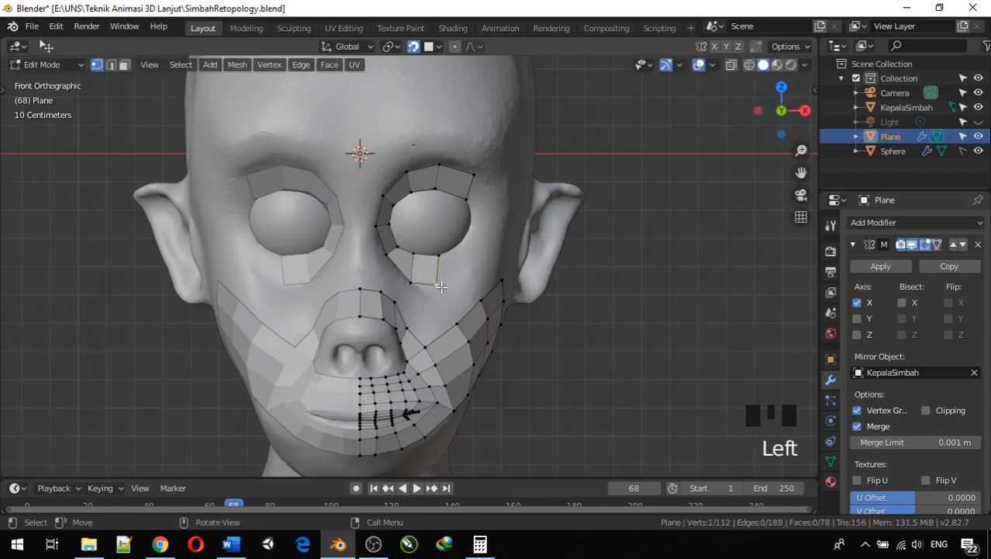
key(g)
click(454, 298)
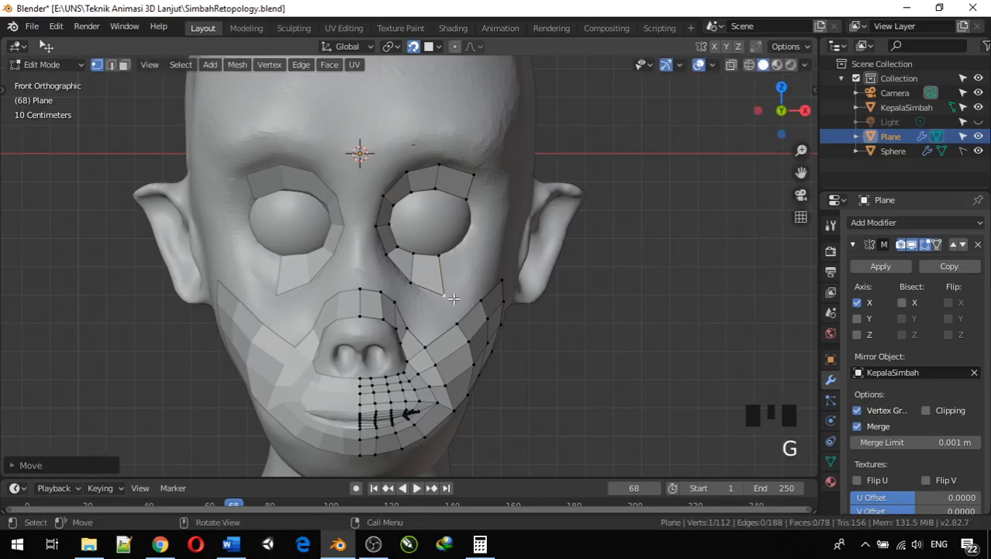
key(g)
key(g)
right_click(454, 298)
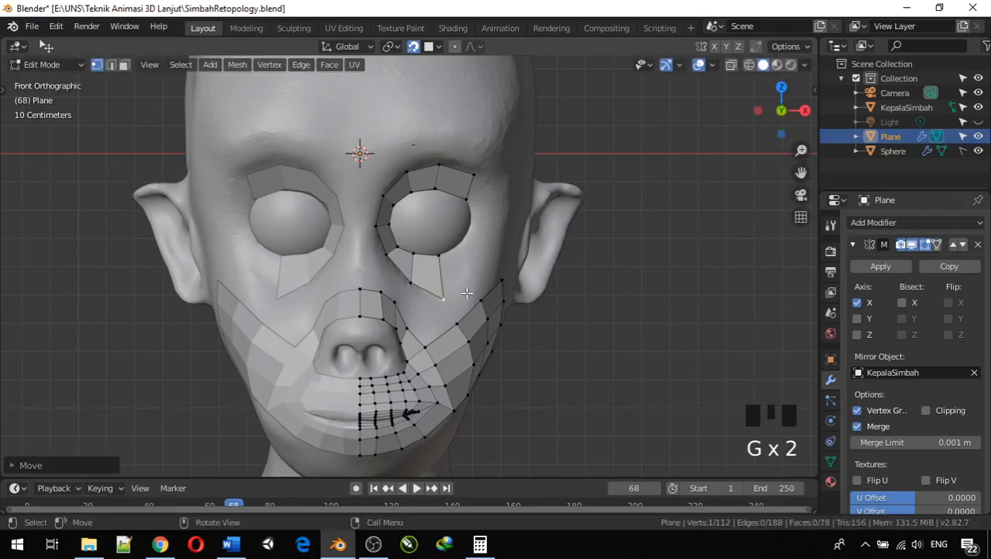
Extrude the end edge about 0.11 m outward and up along the lower eyelid, then move its cheek-side vertex about 0.04 m outward
shift+click(438, 254)
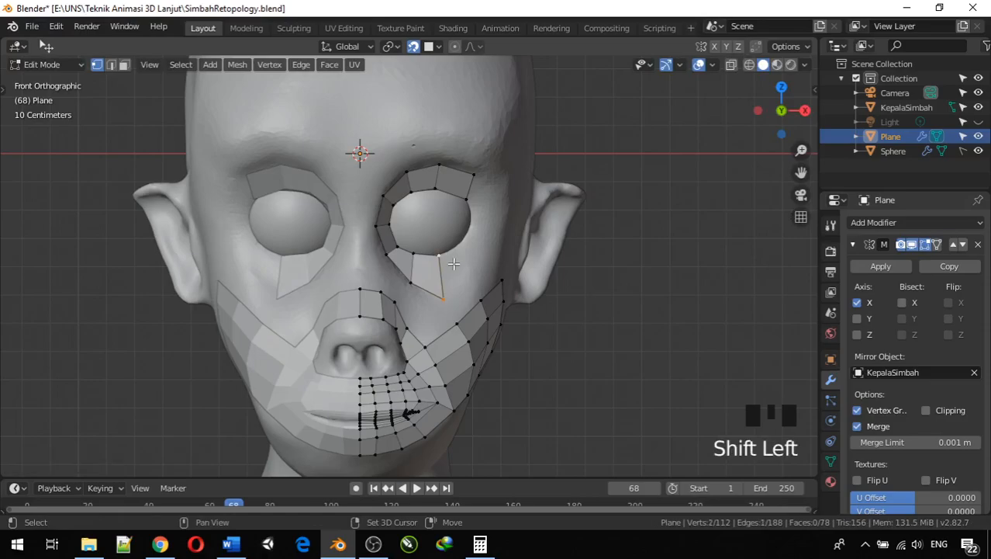
key(e)
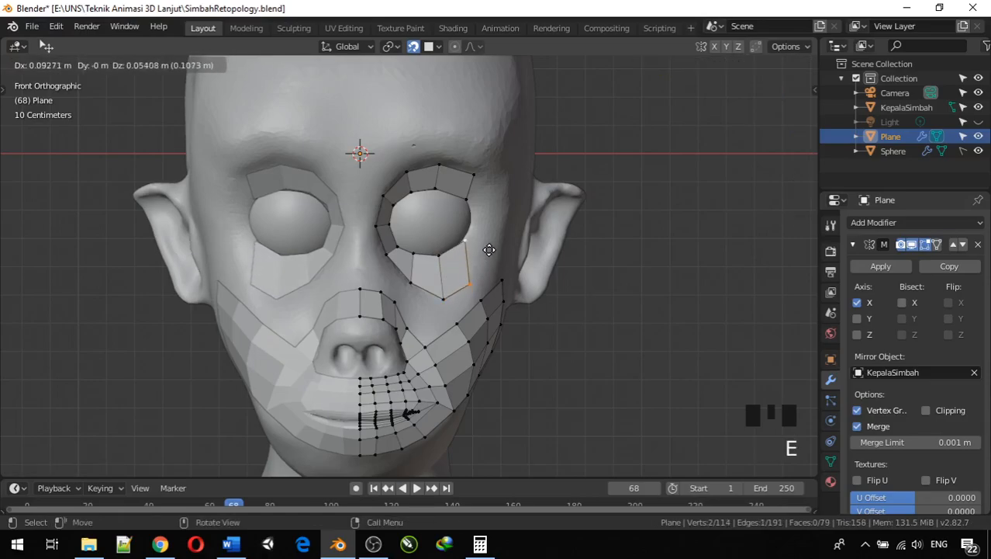
click(490, 253)
key(g)
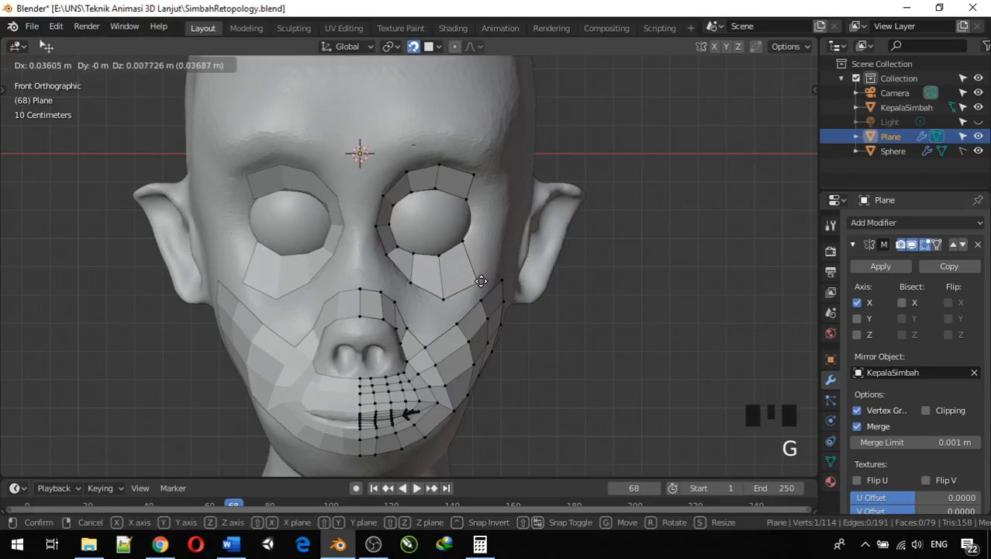
click(481, 281)
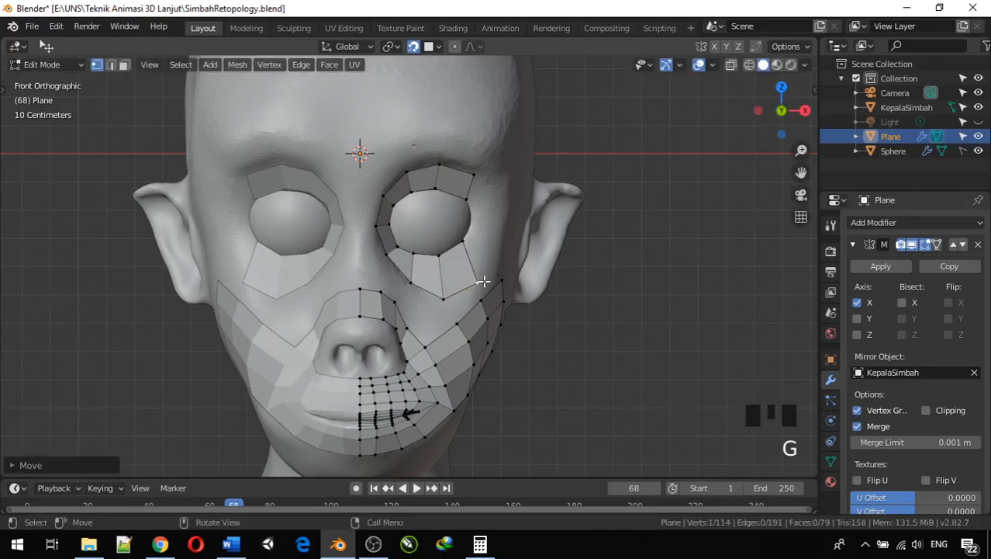
Nudge the new edge's cheek-side vertex about 0.01 m inward and up, then shift its eyelid vertex about 0.01 m closer to the eyeball
click(478, 284)
key(g)
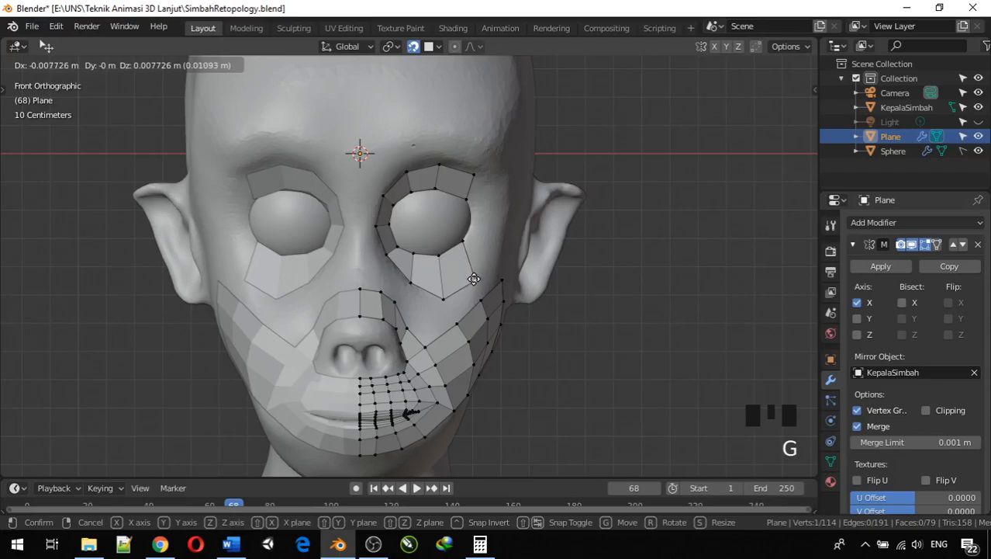
click(475, 277)
click(462, 243)
key(g)
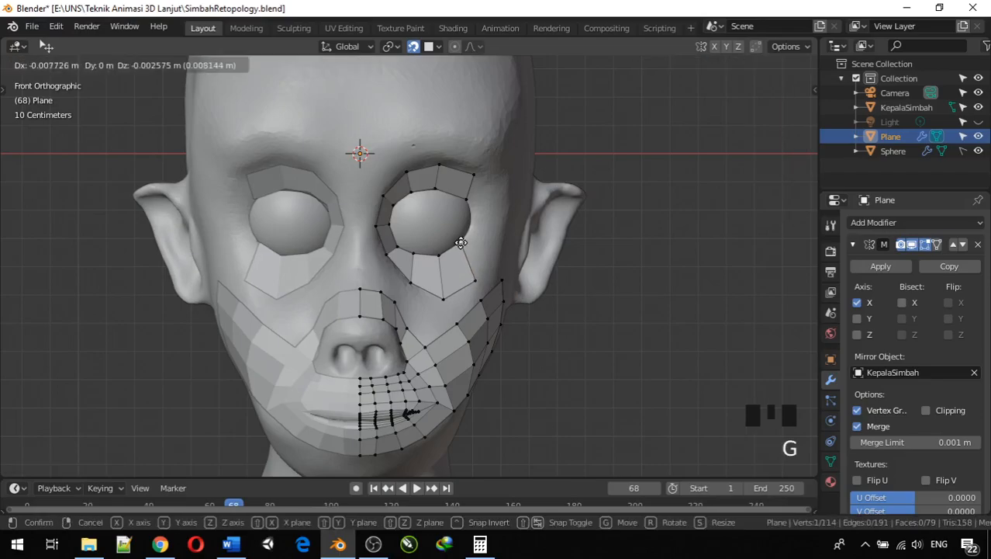
click(460, 243)
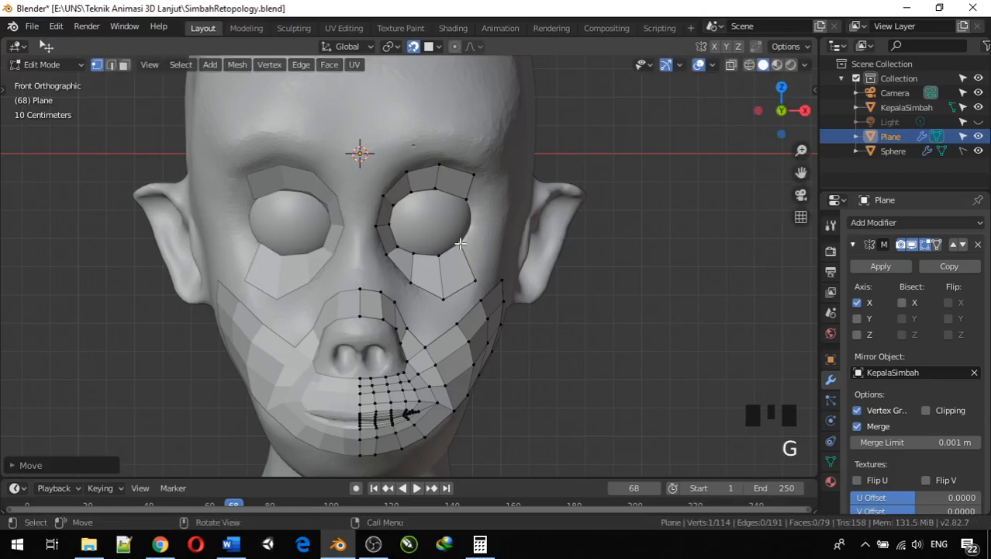
Extrude the end edge about 0.08 m up to the eye's outer corner and move its outer vertex about 0.16 m up toward the temple
shift+click(476, 279)
key(e)
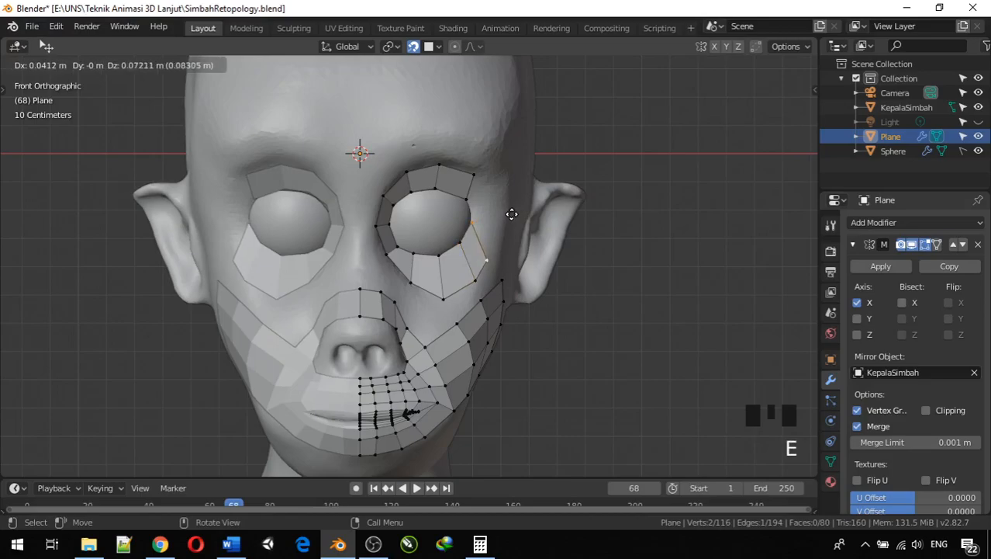
click(512, 213)
click(488, 258)
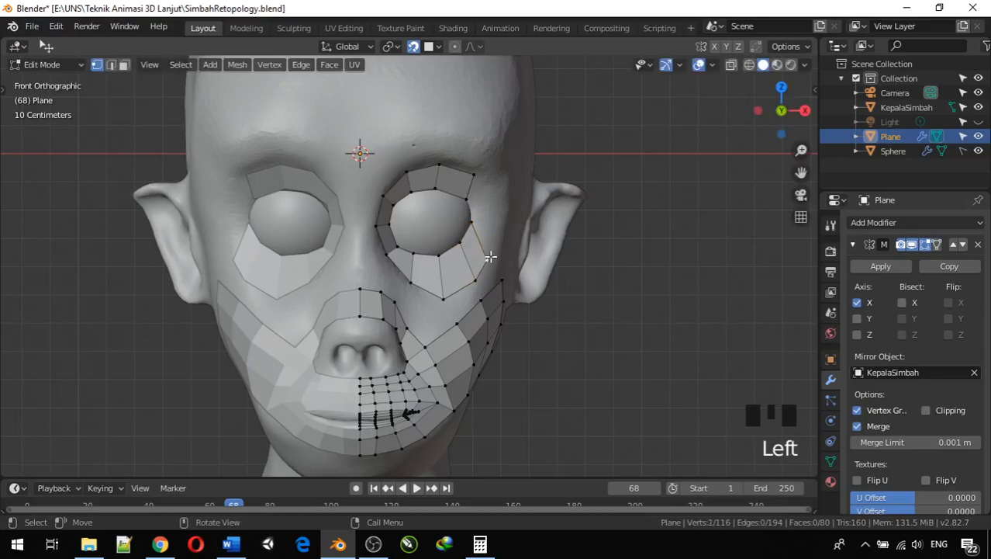
key(g)
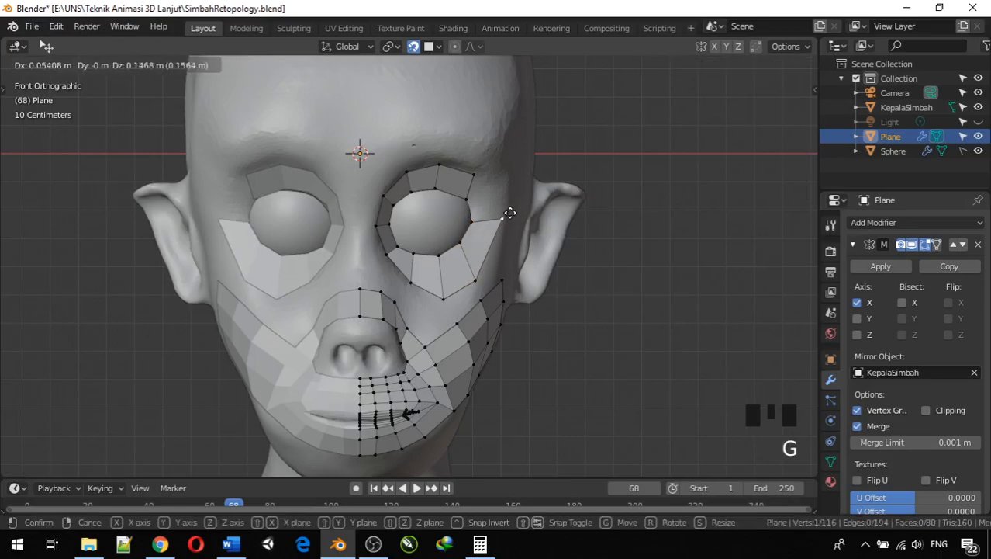
click(510, 213)
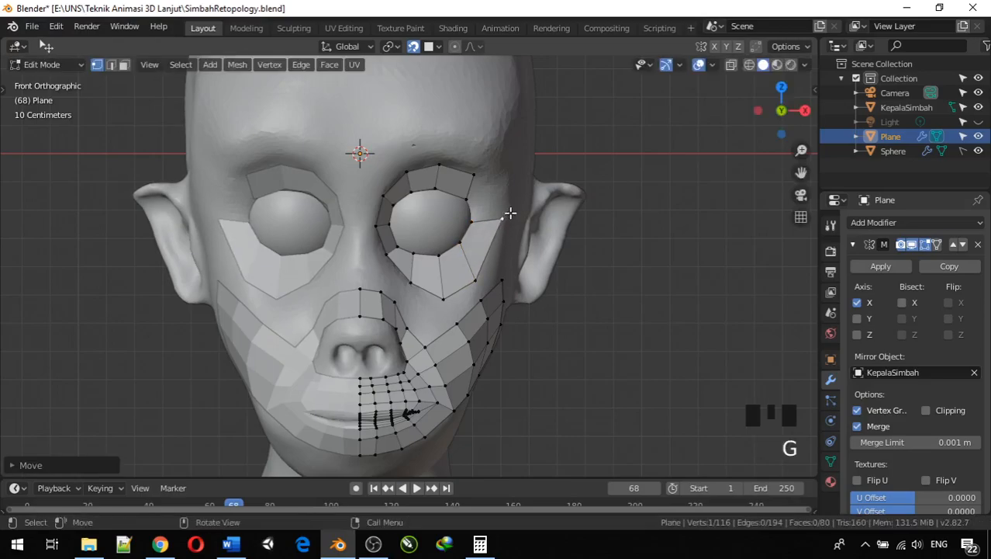
Move the eyelid vertex at the outer end of the upper strip about 0.03 m inward along the eyeball
click(476, 170)
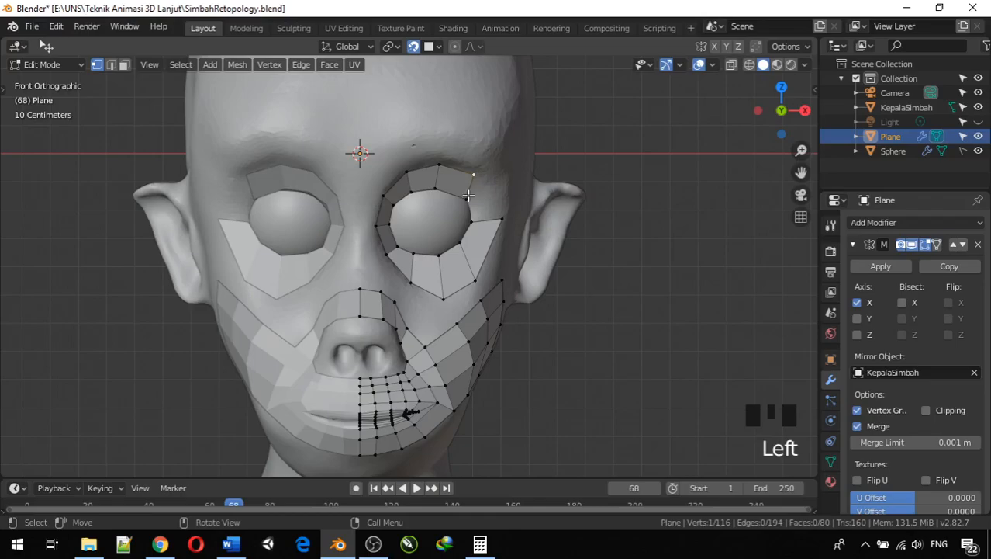
click(468, 195)
key(g)
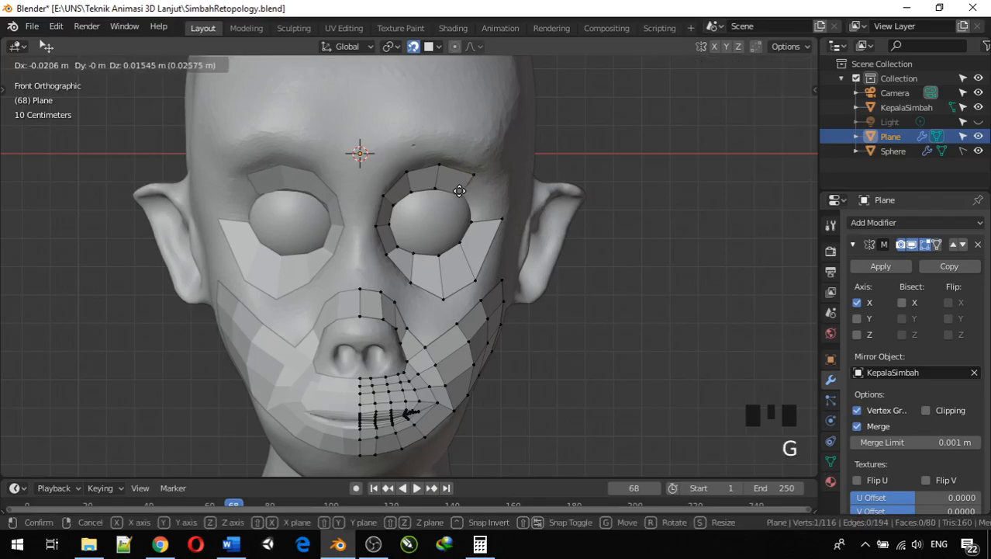
click(475, 172)
Fill the gap at the eye's outer corner with a quad between the upper and lower strips' end edges, closing the ring
click(474, 173)
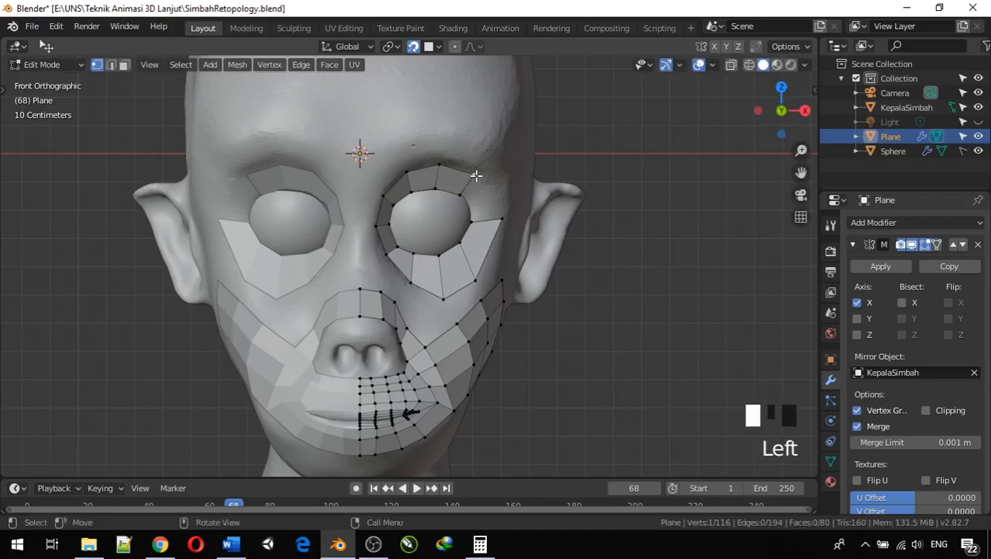
shift+click(501, 218)
shift+click(471, 219)
shift+click(460, 196)
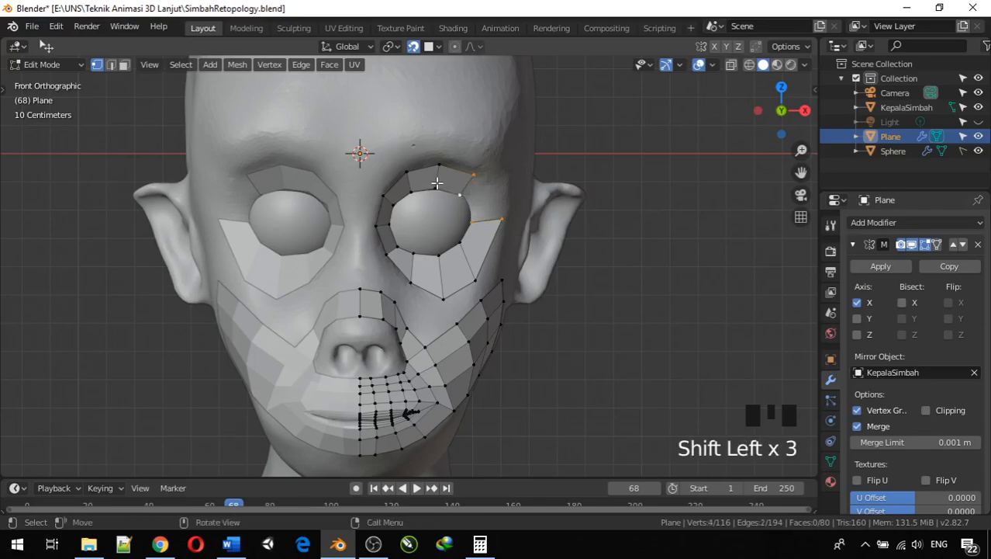
key(f)
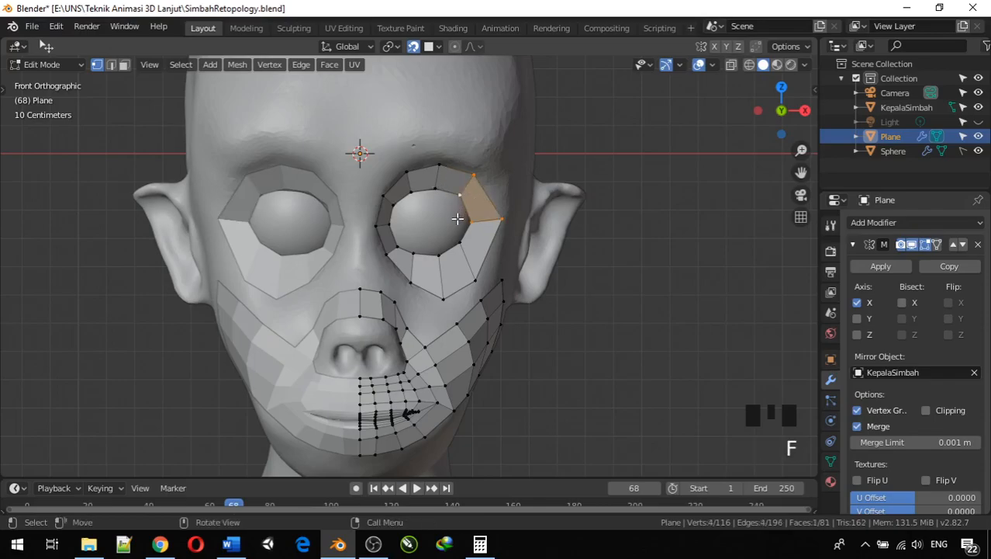
Move the ring's outer-rim vertex below the outer brow slightly outward to even out the new corner quad
key(Tab)
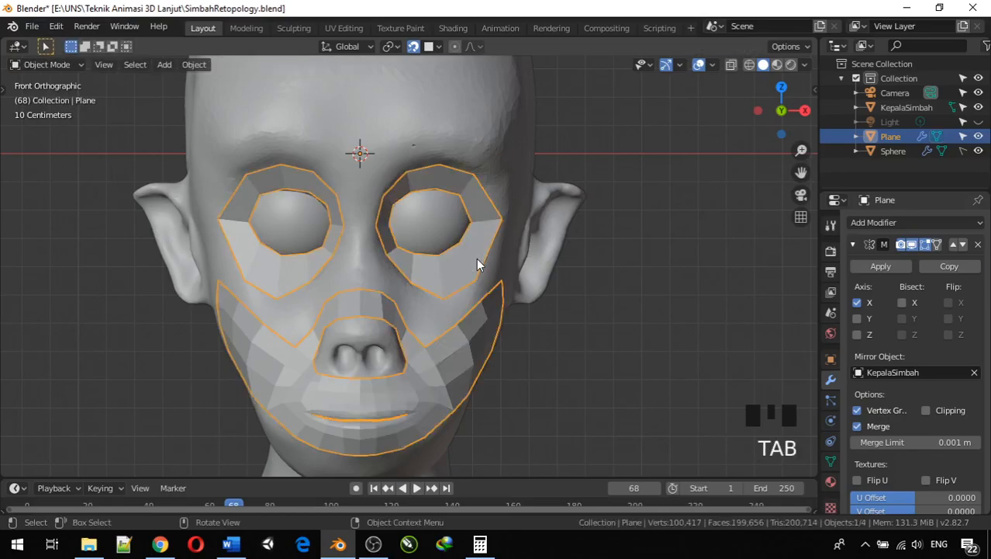
key(Tab)
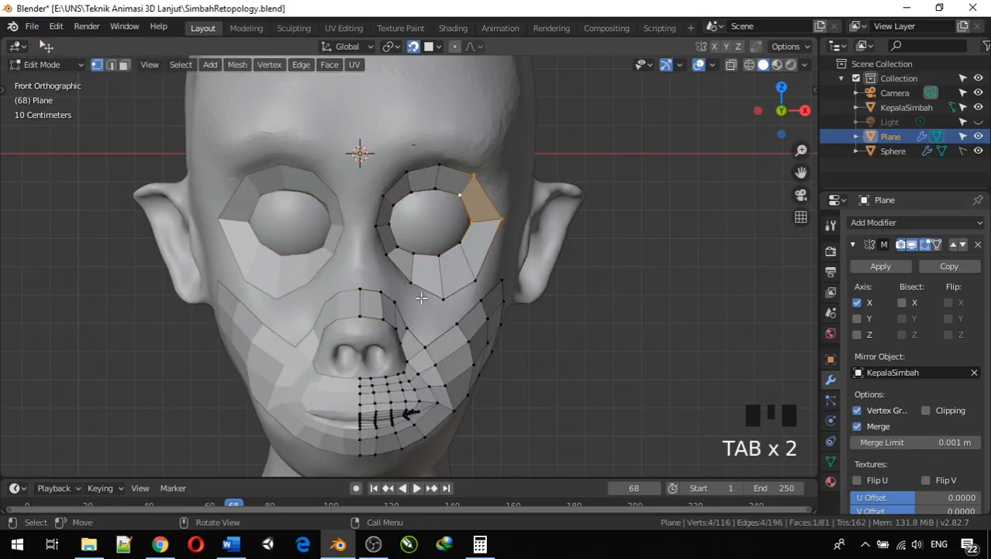
key(Tab)
middle_drag(431, 281, 341, 280)
key(Tab)
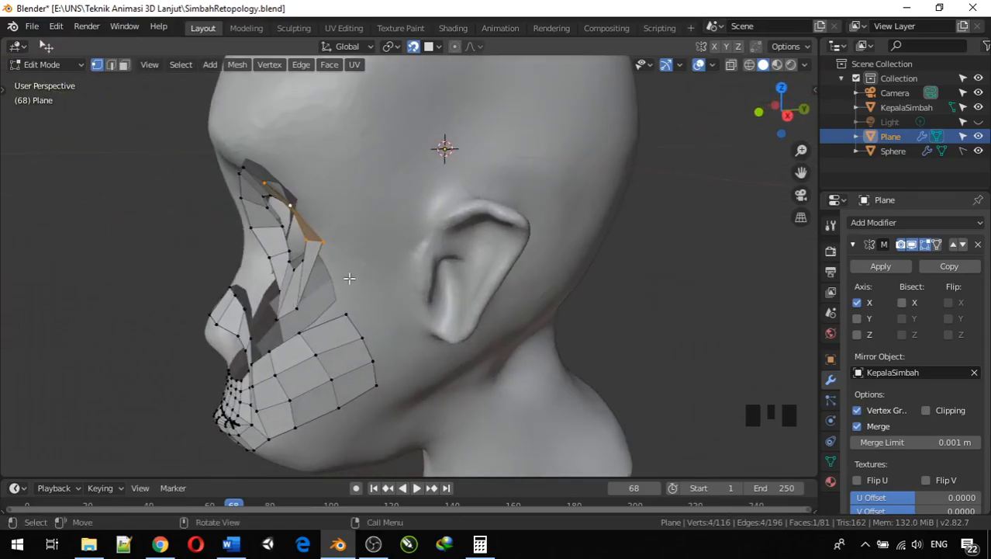
middle_drag(398, 266, 507, 212)
middle_drag(251, 223, 197, 228)
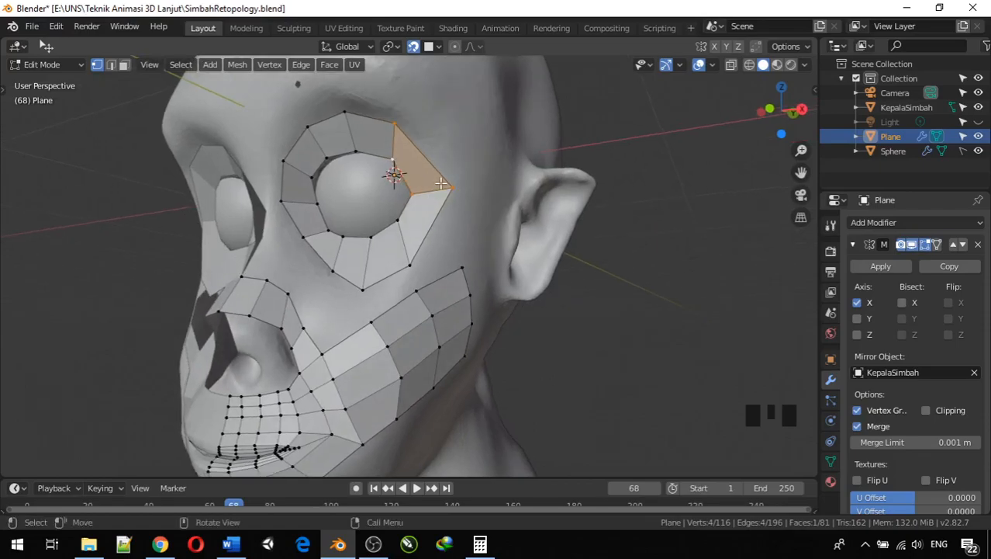
click(397, 124)
key(g)
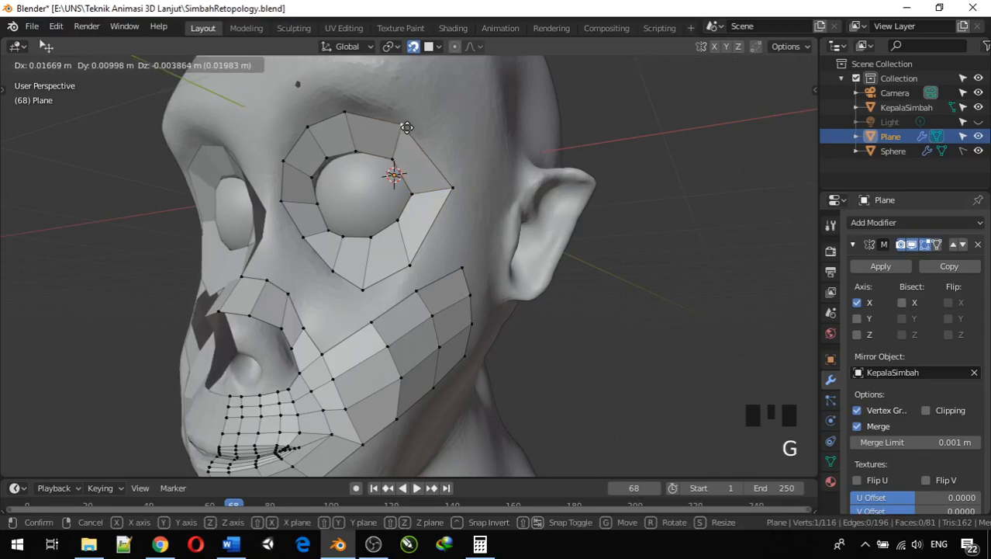
click(412, 129)
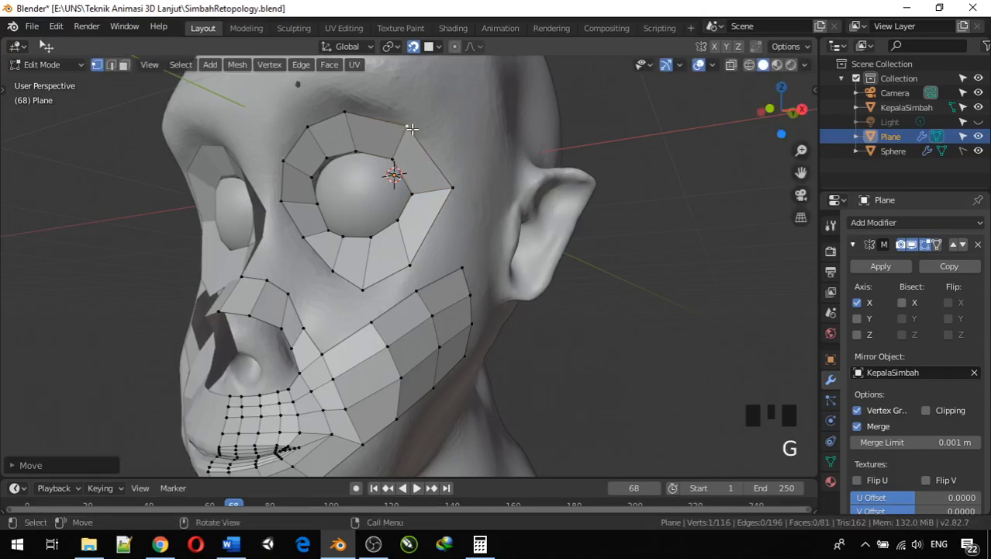
Add a new plane to the retopology mesh in Edit Mode
middle_drag(472, 135, 518, 157)
middle_drag(556, 190, 454, 192)
scroll(540, 210, down, 4)
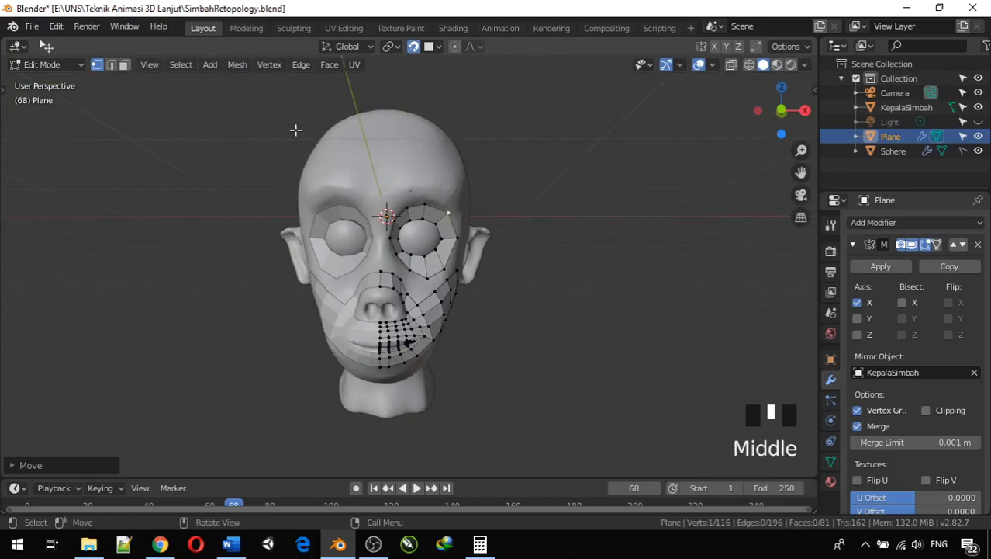
key(shift+a)
click(403, 354)
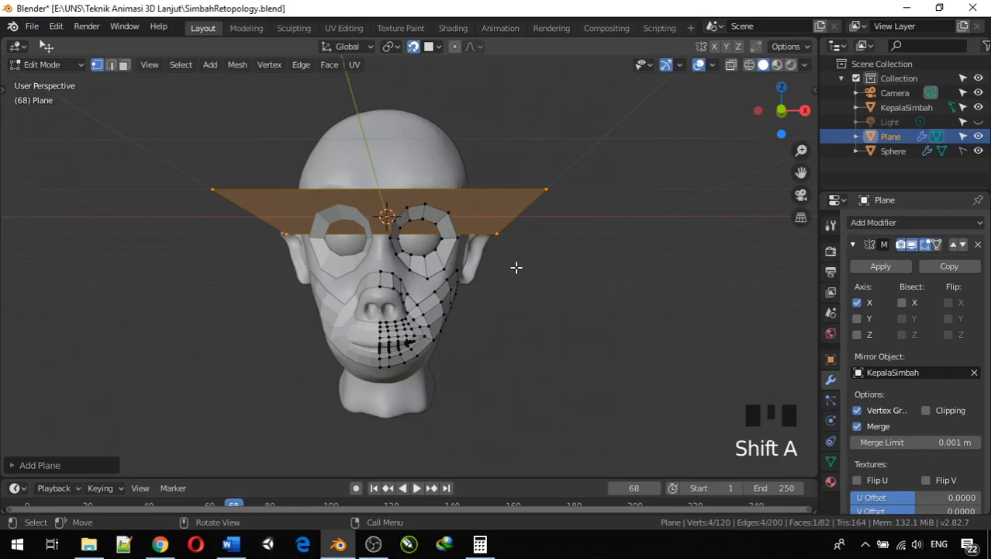
In the right side view, move the new plane's rear corner vertex about 0.85 m forward and down onto the head behind the ear
key(KP_3)
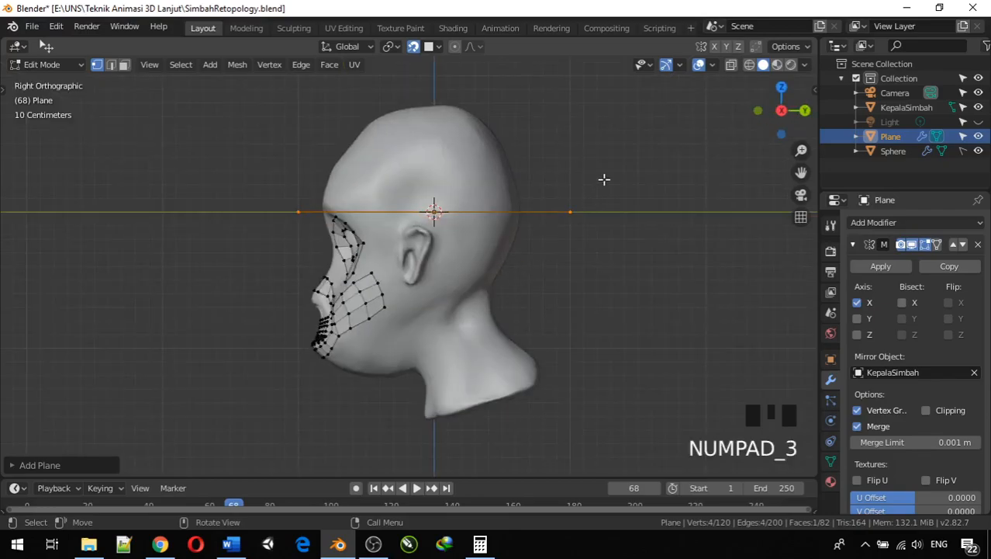
click(571, 213)
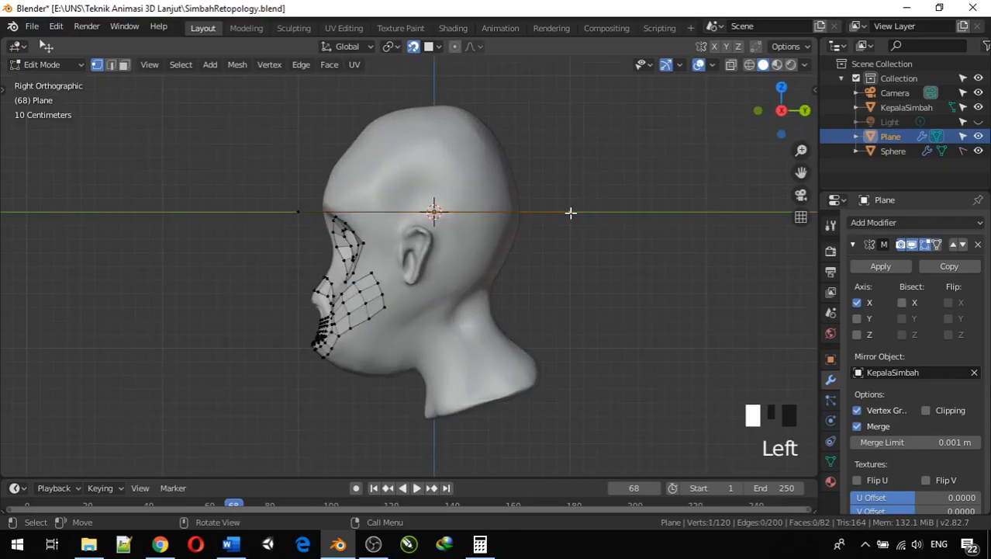
key(g)
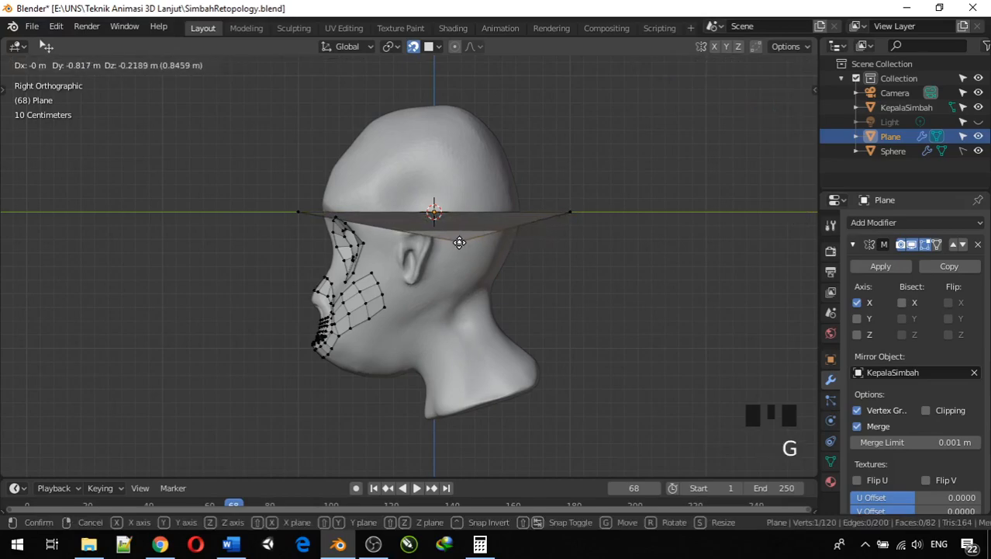
click(454, 242)
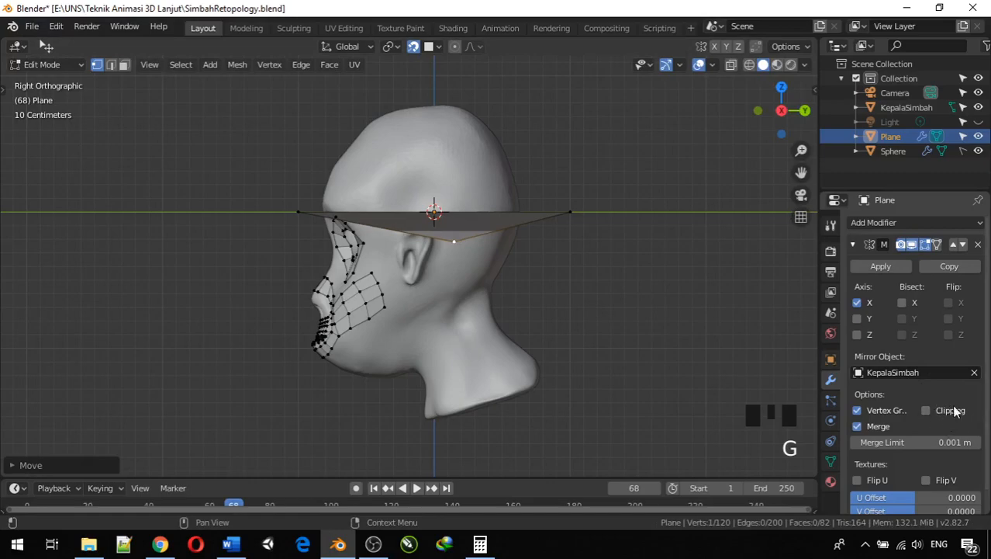
Try moving the eye ring's upper vertex about 0.4 m back along the side of the head, then undo the move
click(334, 216)
key(g)
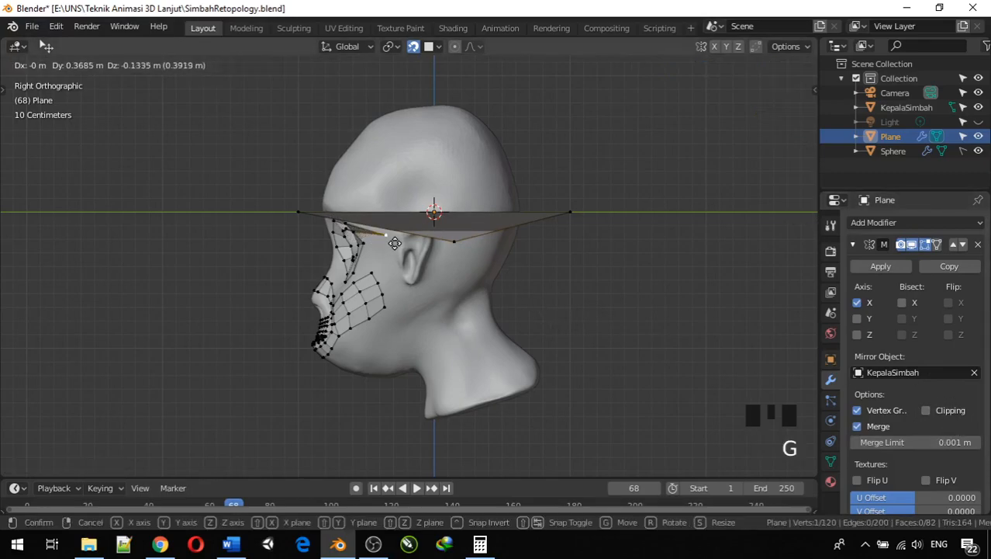
click(392, 243)
key(ctrl+z)
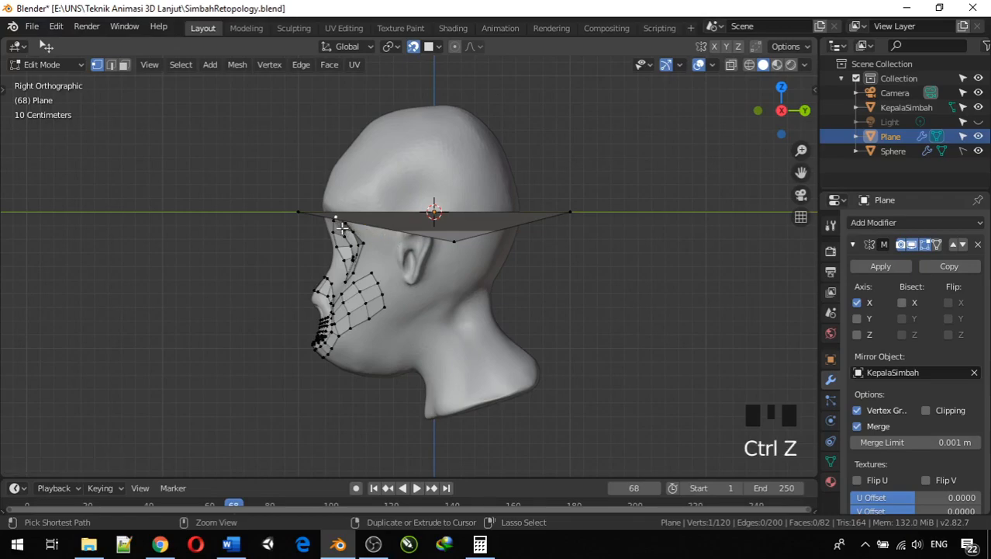
Move the new plane's remaining three corner vertices onto the side of the head, above and behind the ear
click(300, 208)
key(g)
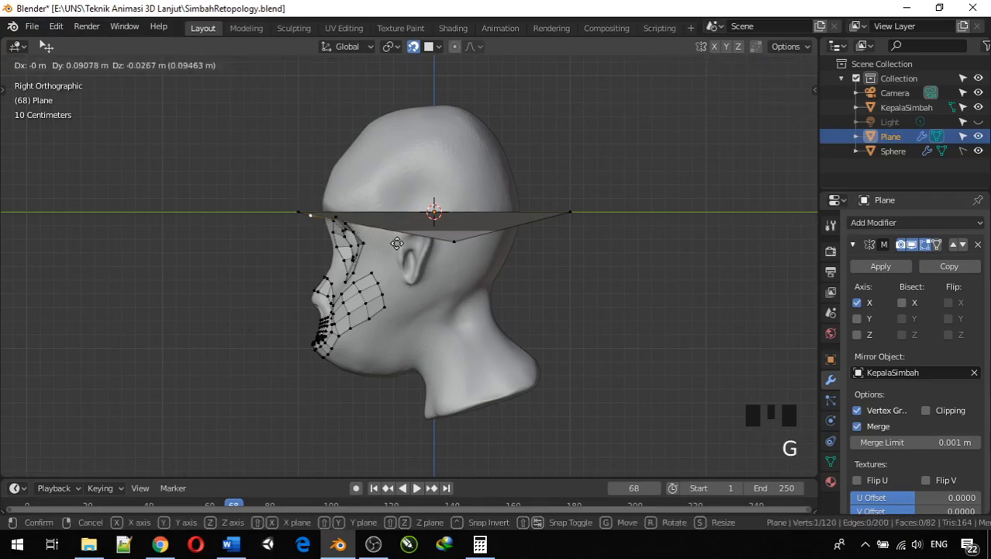
click(479, 257)
scroll(498, 246, up, 3)
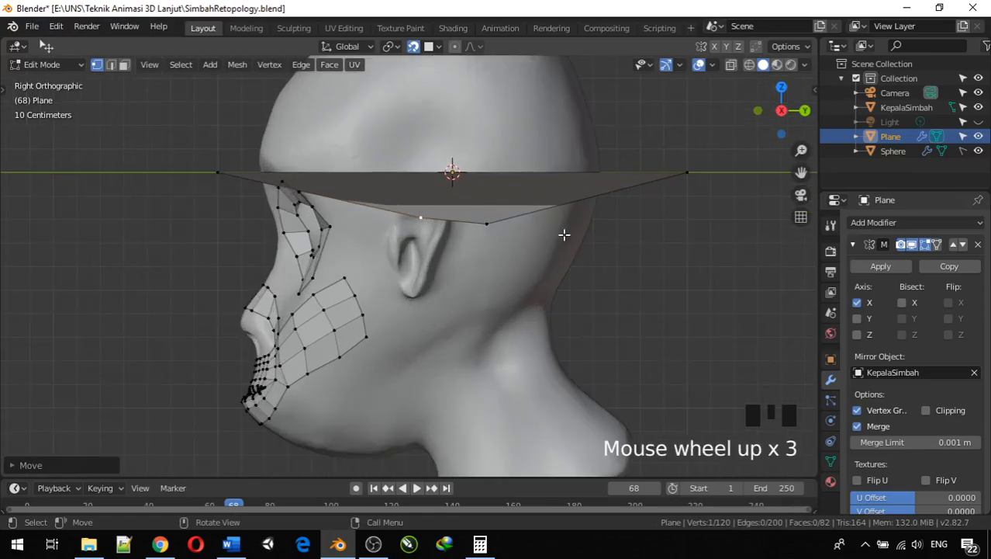
click(690, 169)
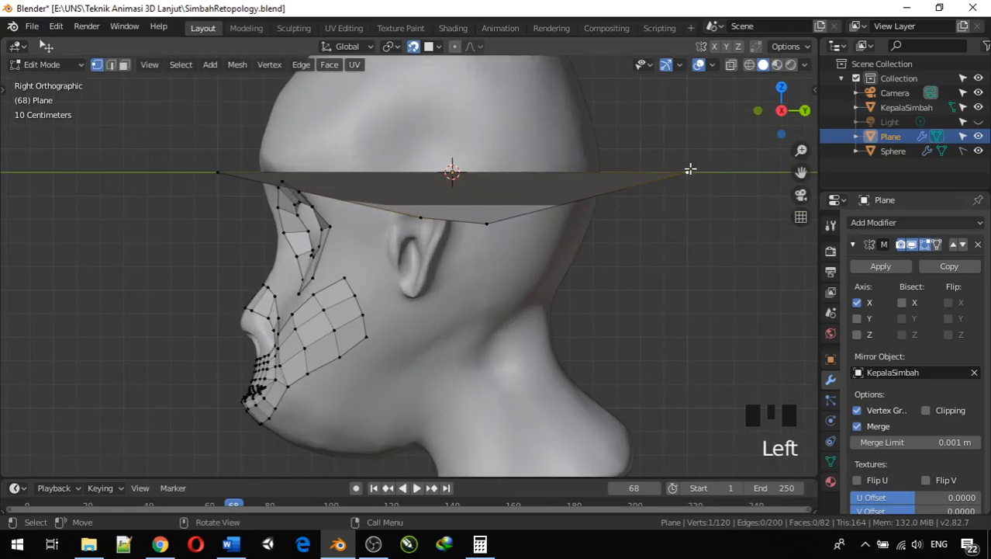
key(g)
click(495, 201)
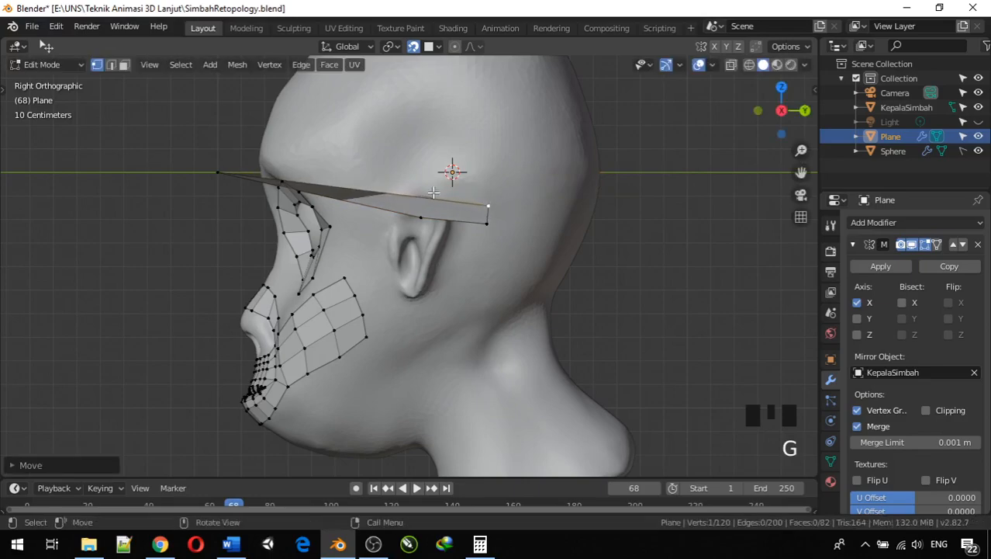
click(223, 169)
key(g)
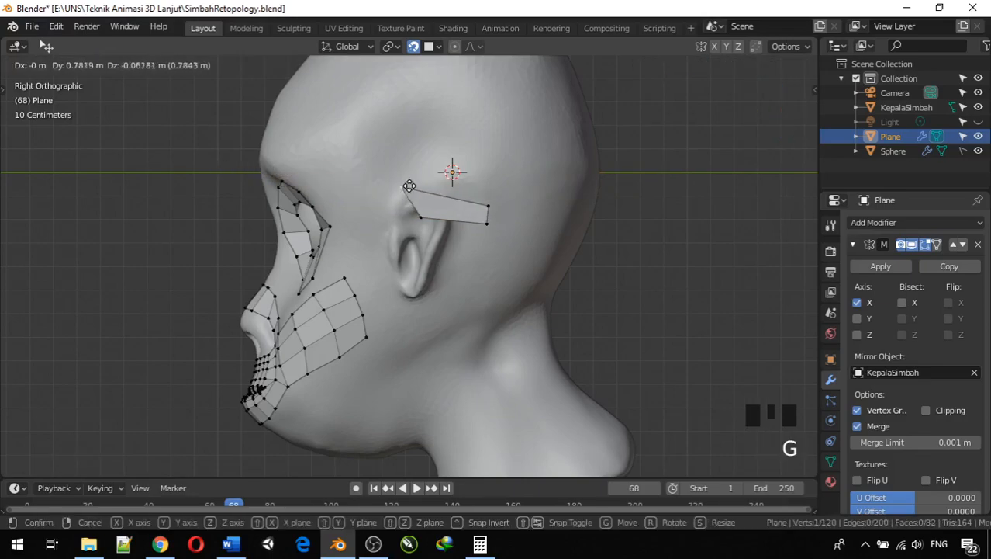
click(443, 186)
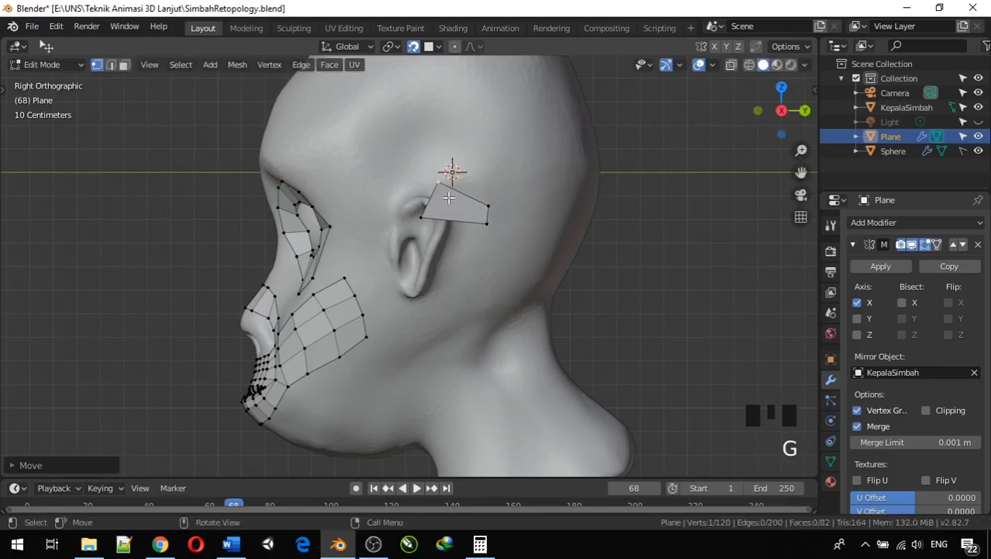
Move the plane's two front corner vertices down onto the cheek just in front of the ear
click(421, 217)
key(g)
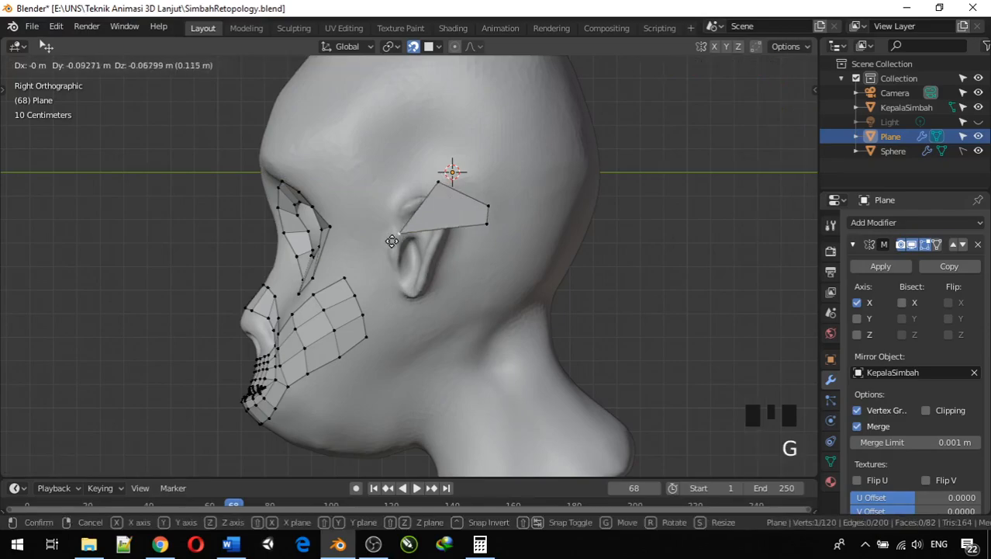
click(378, 286)
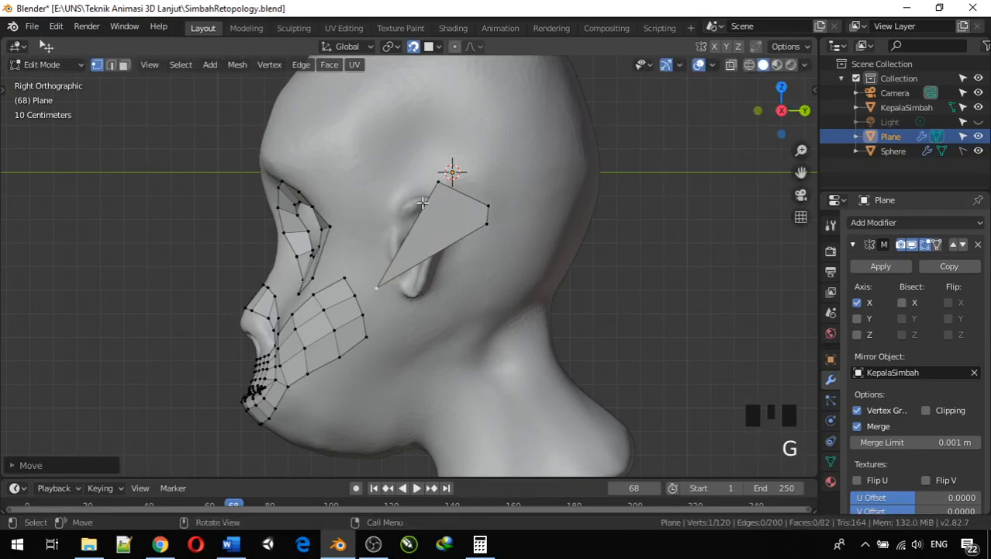
click(439, 185)
key(g)
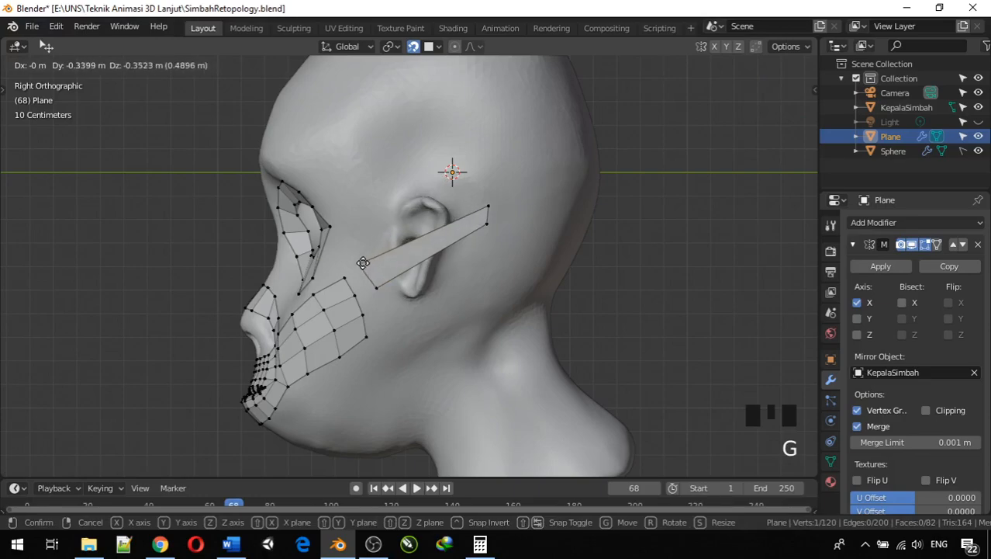
click(365, 266)
Move the plane's two rear corner vertices forward to the ear's front edge, shaping the plane into a small quad
click(486, 209)
key(g)
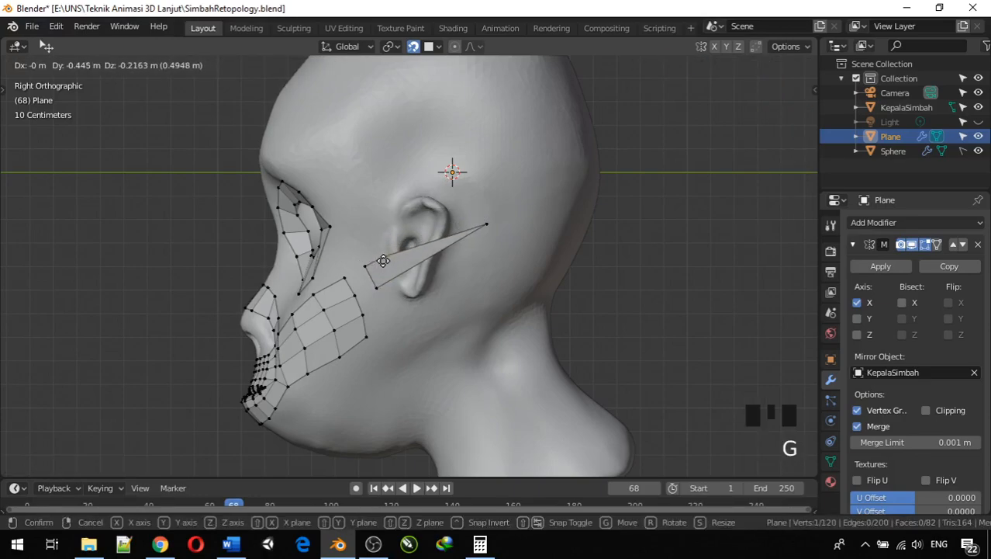
click(383, 261)
key(g)
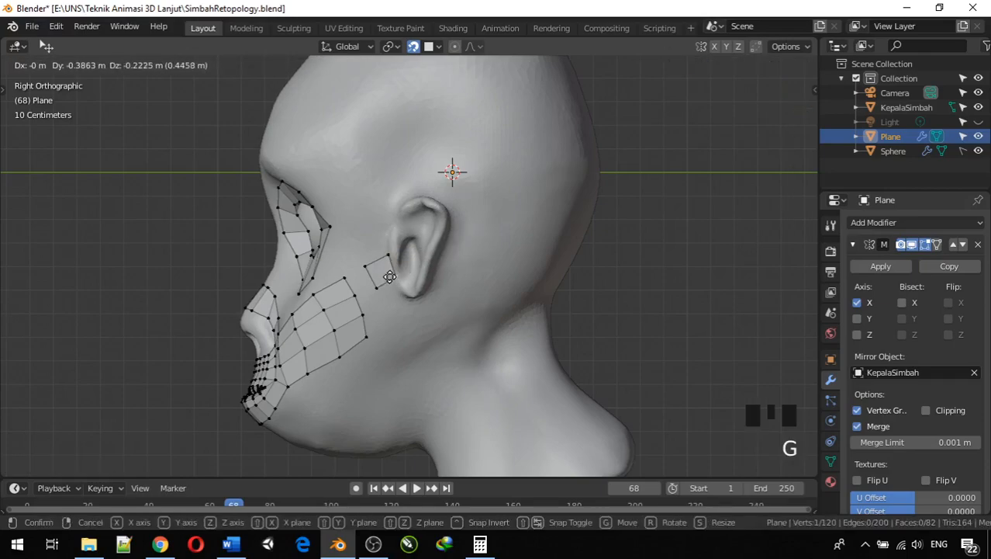
click(390, 279)
Nudge the small quad's two lower vertices slightly forward to even out its shape
key(g)
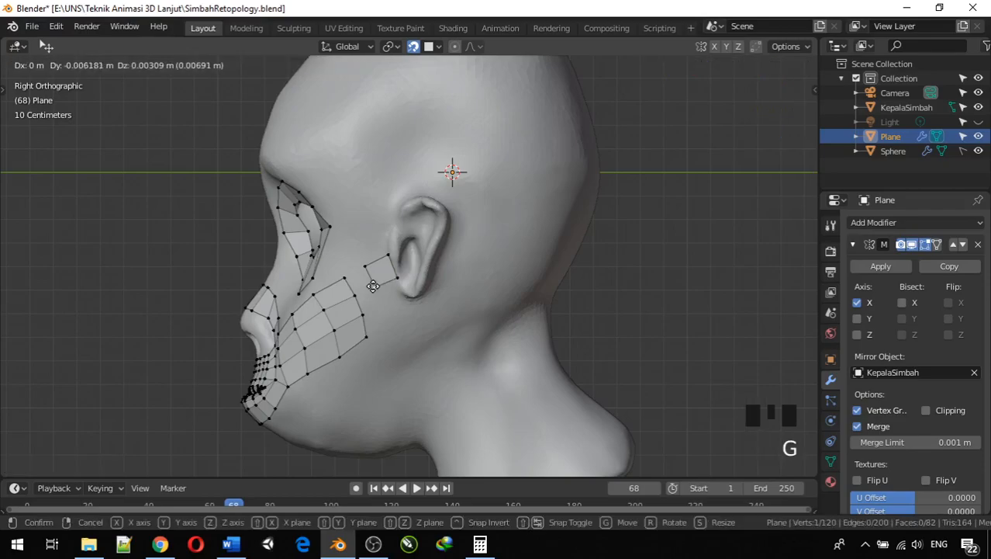
click(374, 285)
key(g)
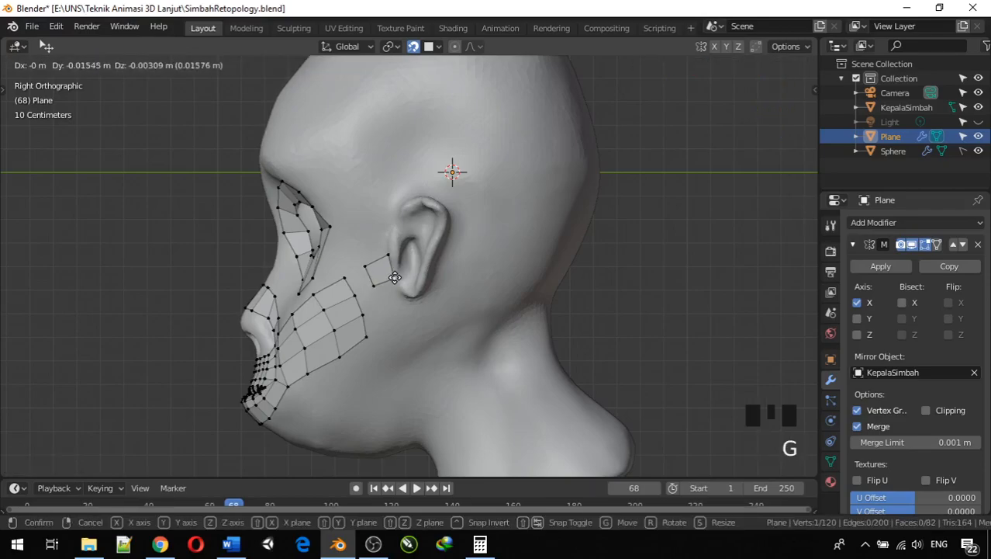
click(393, 278)
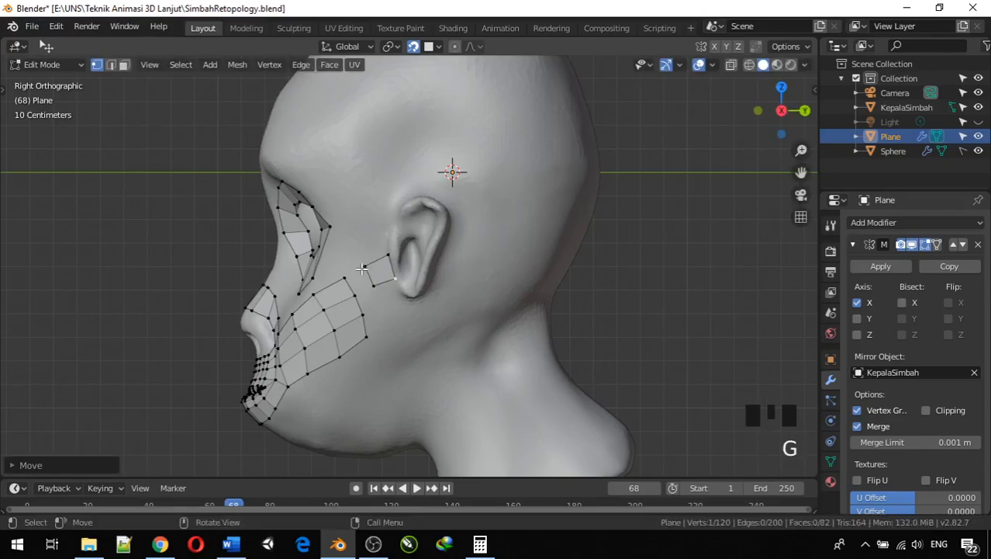
Extrude the small quad's upper ear-side vertex twice to trace the front edge of the ear upward
click(362, 268)
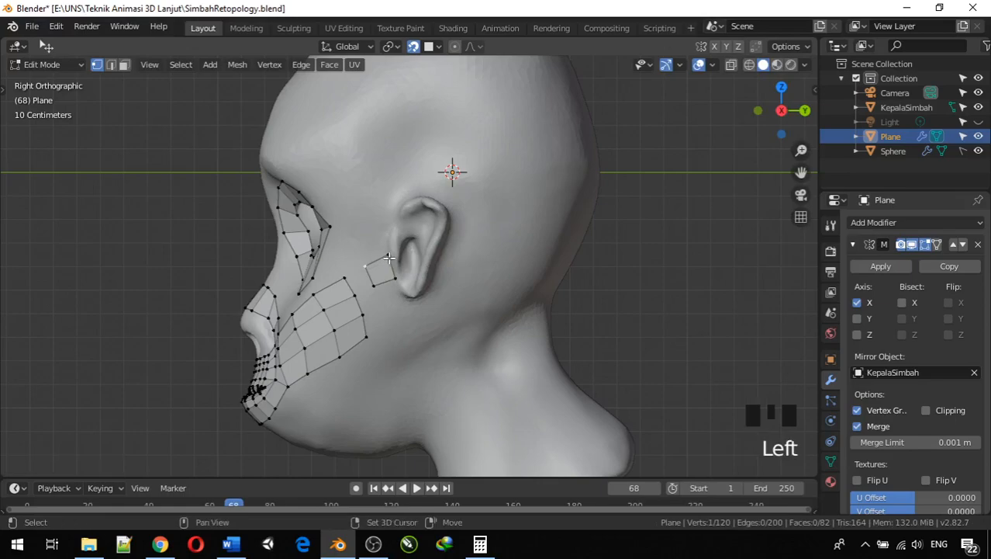
shift+click(394, 249)
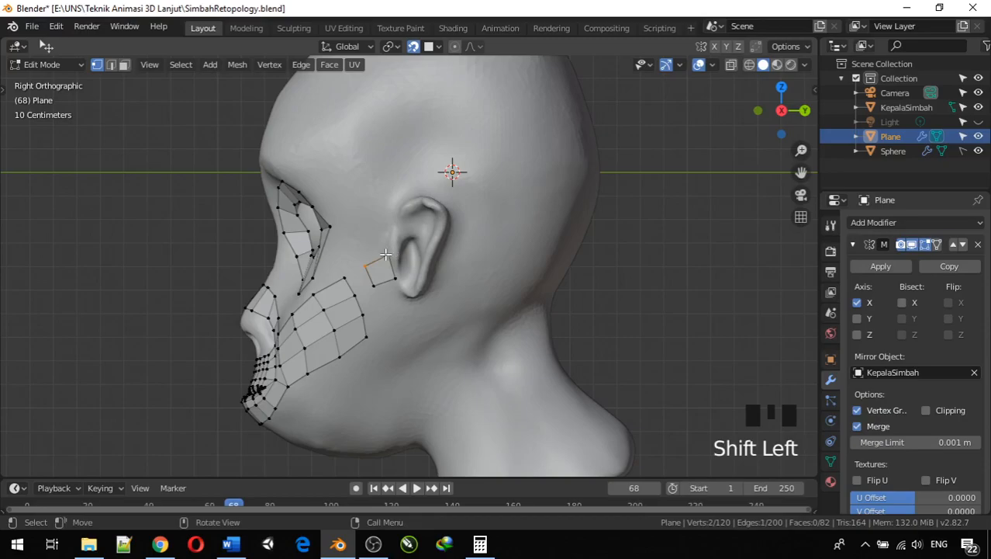
click(397, 257)
click(388, 253)
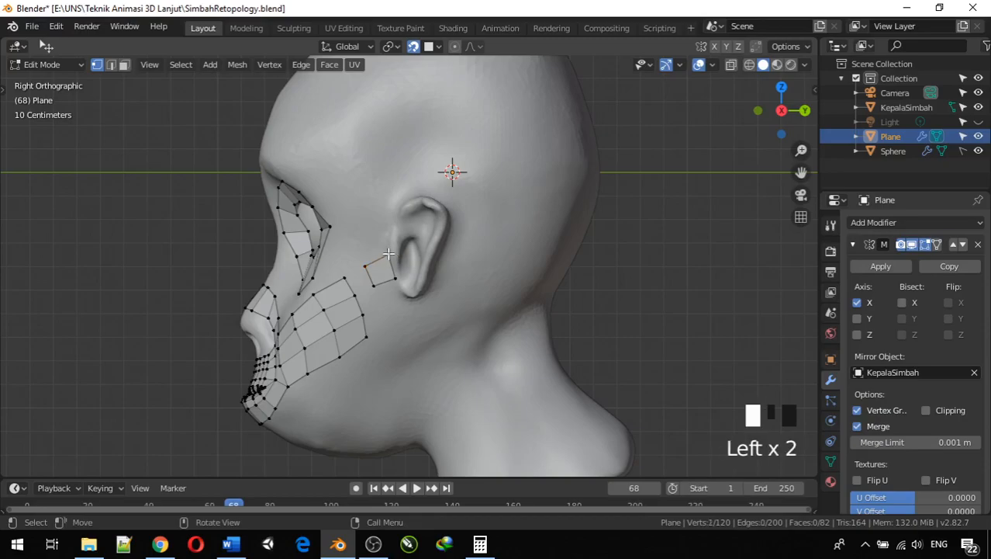
key(e)
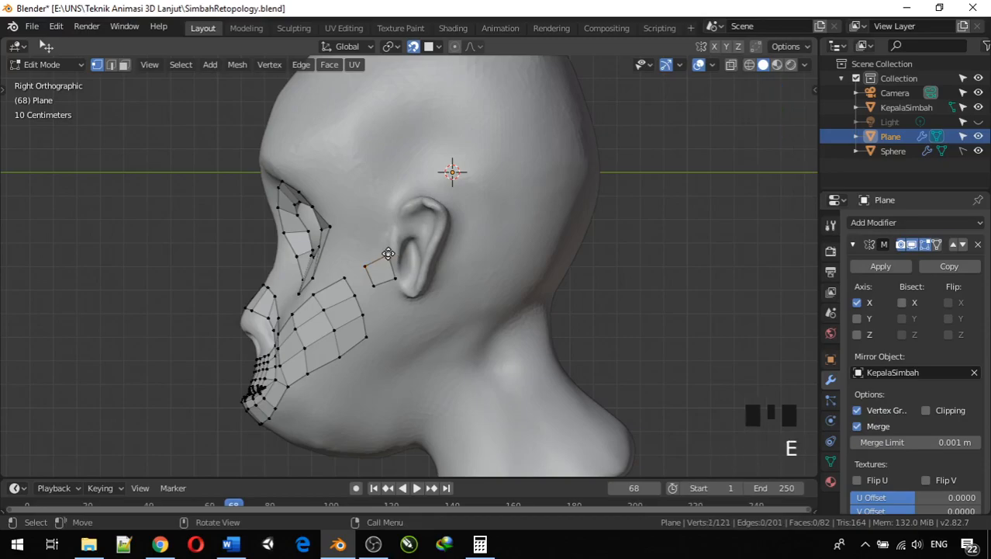
click(389, 224)
key(e)
click(414, 185)
Extrude two more vertices across the top of the ear and down to its upper back edge
middle_drag(414, 186, 427, 225)
key(e)
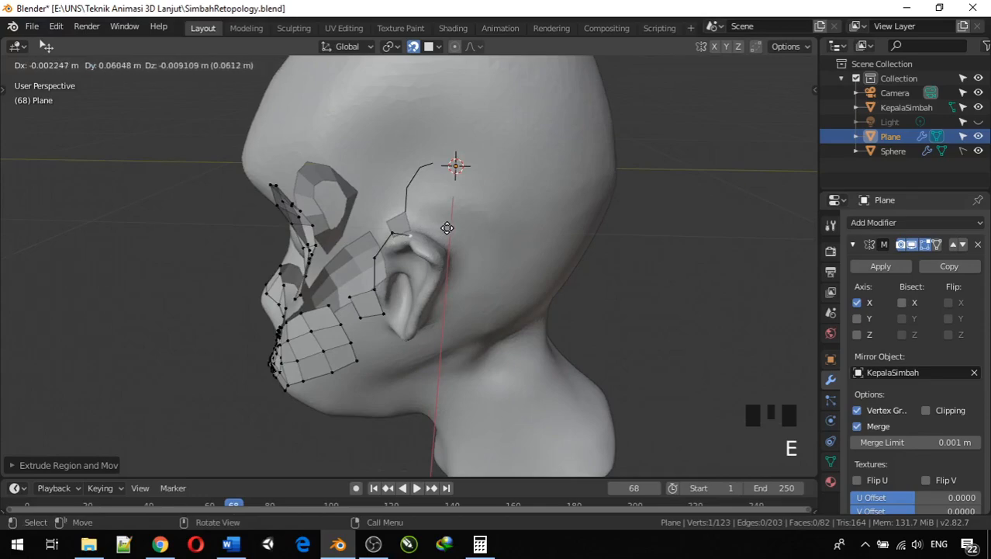
click(460, 223)
key(e)
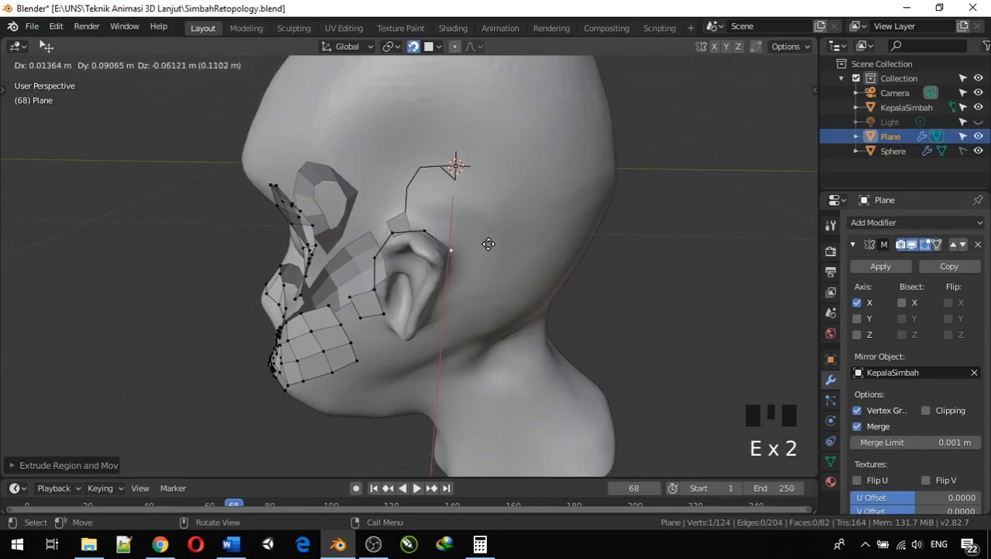
click(489, 245)
Extrude three more vertices down the back edge of the ear to just below the earlobe
middle_drag(488, 254, 476, 212)
key(e)
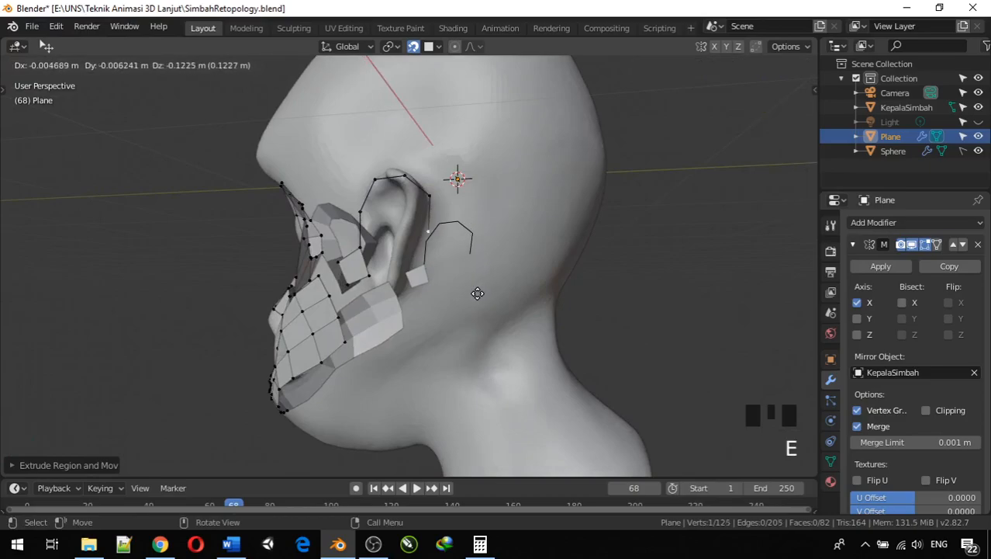
click(473, 299)
key(e)
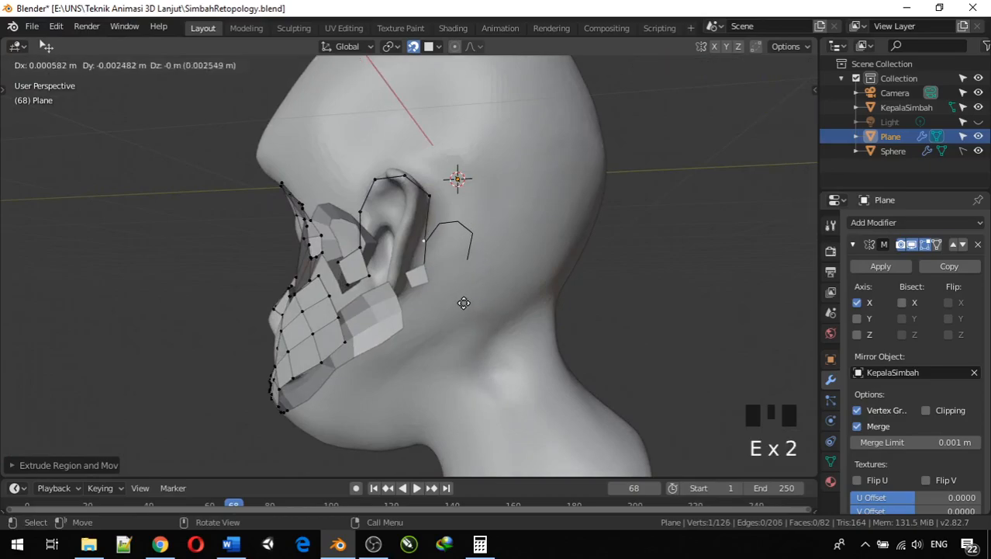
click(452, 332)
middle_drag(452, 332, 487, 321)
key(e)
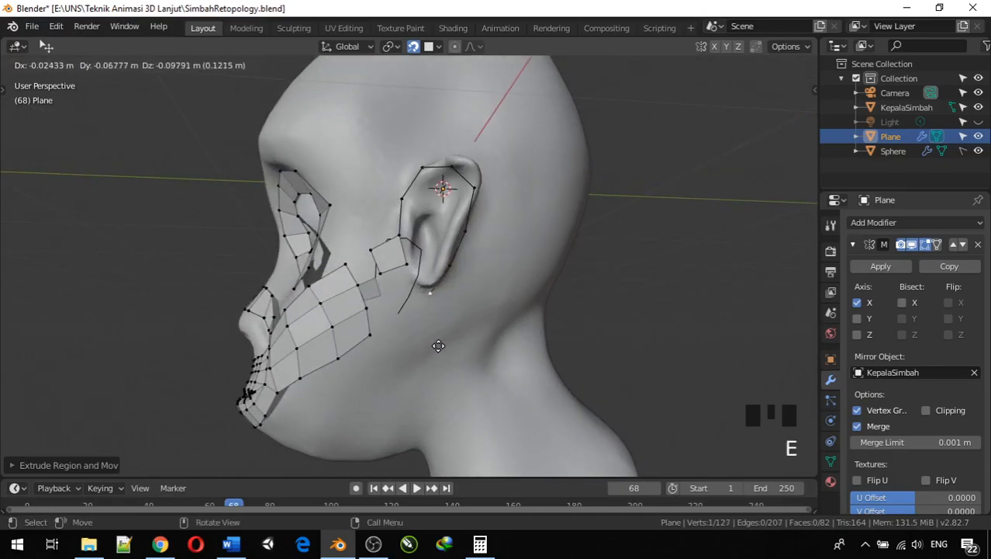
click(438, 346)
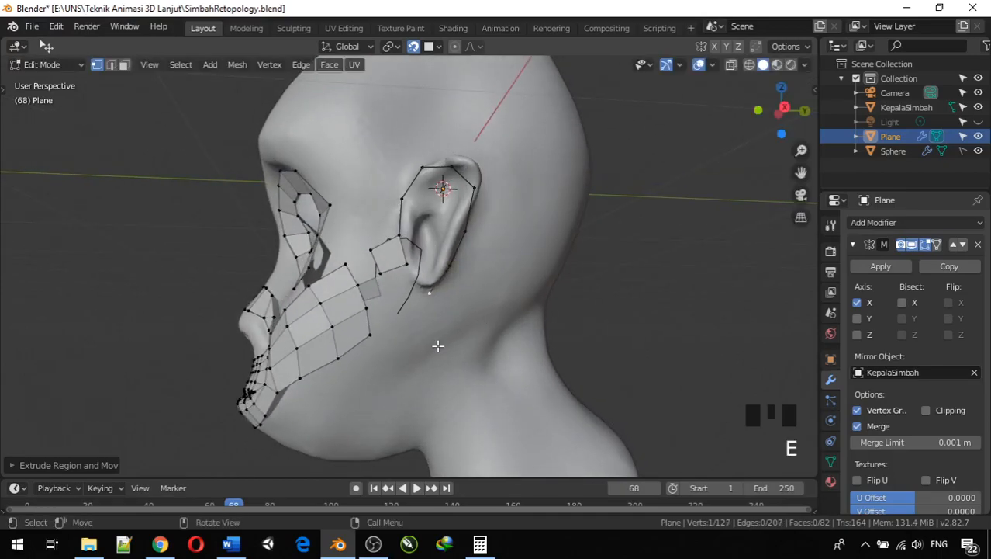
Close the loop around the ear with an edge from the vertex below the earlobe to the small quad's lower ear-side vertex
click(427, 292)
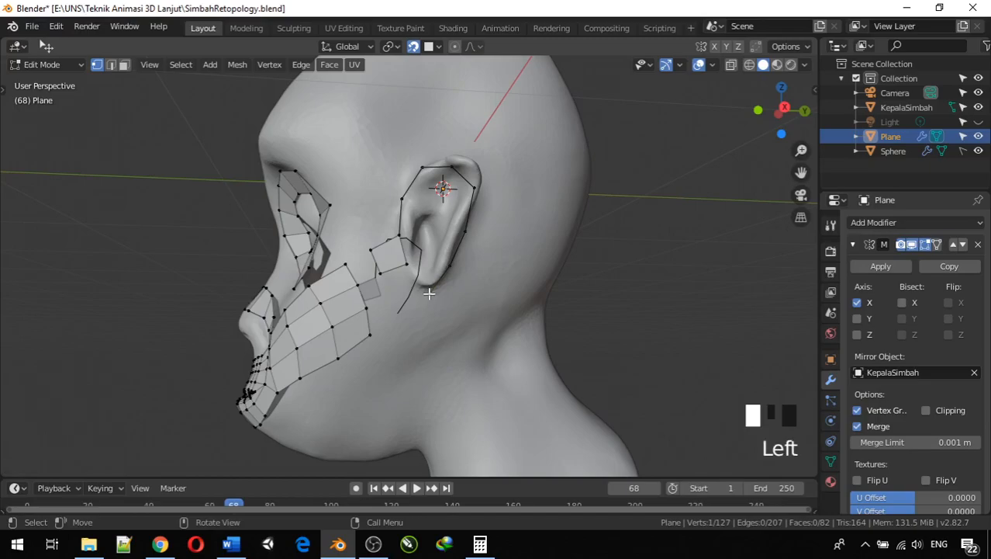
shift+click(421, 259)
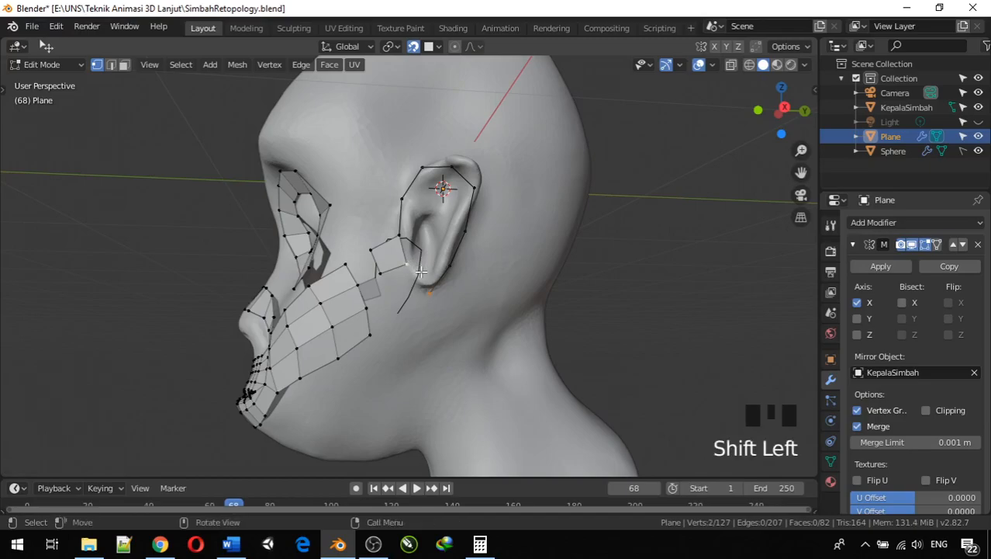
key(f)
Extrude the small quad's upper front vertex twice to start an outer loop up the temple in front of the ear
middle_drag(432, 306, 457, 301)
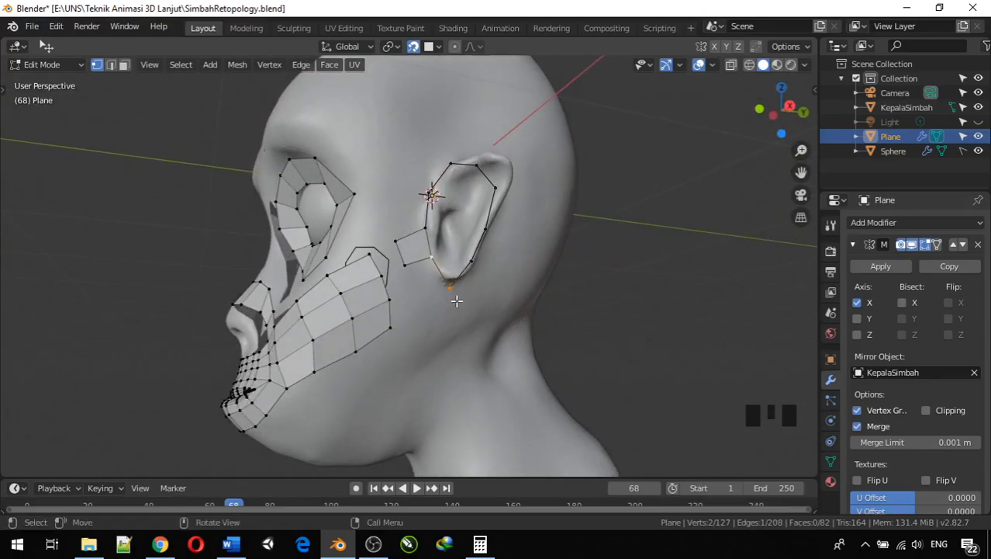
click(395, 237)
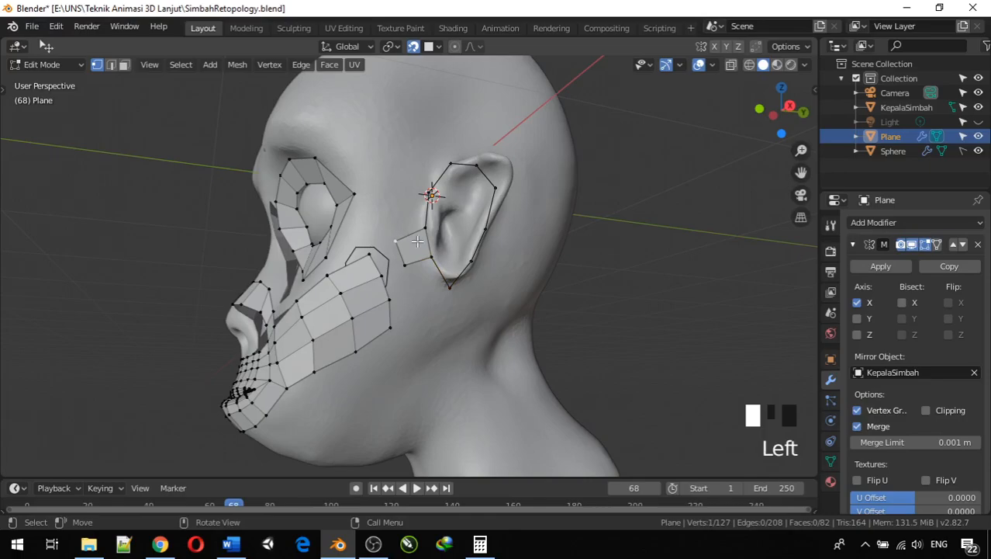
scroll(395, 238, up, 2)
middle_drag(395, 237, 408, 259)
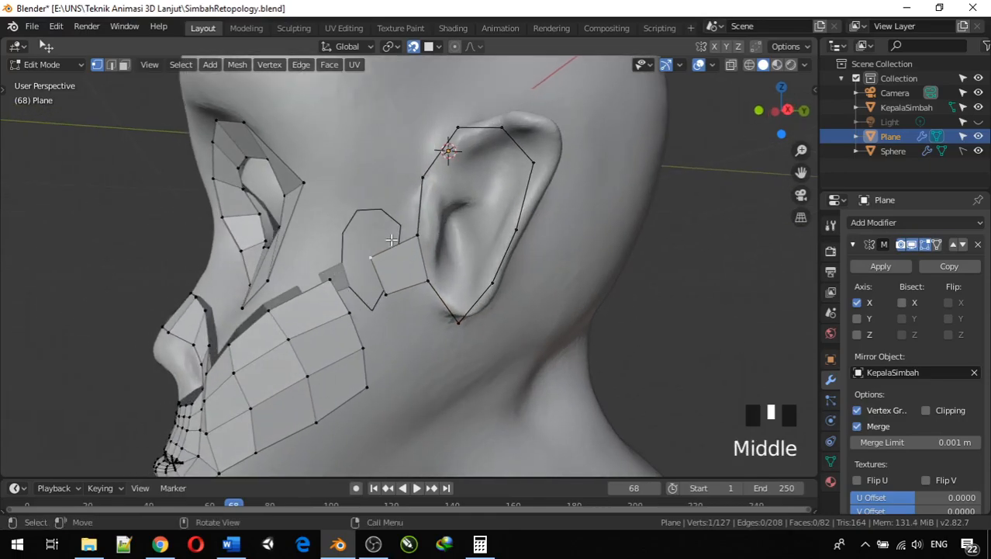
key(e)
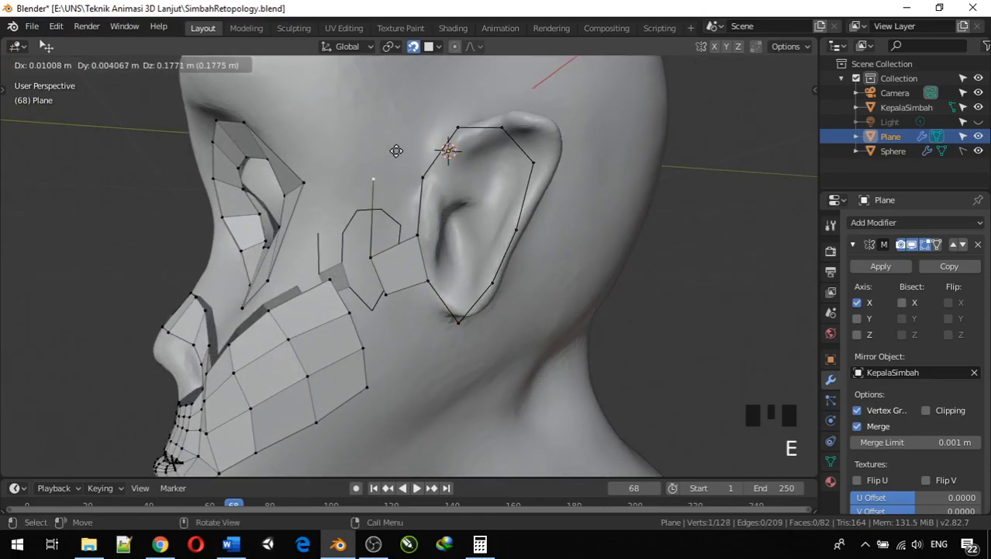
click(398, 147)
key(e)
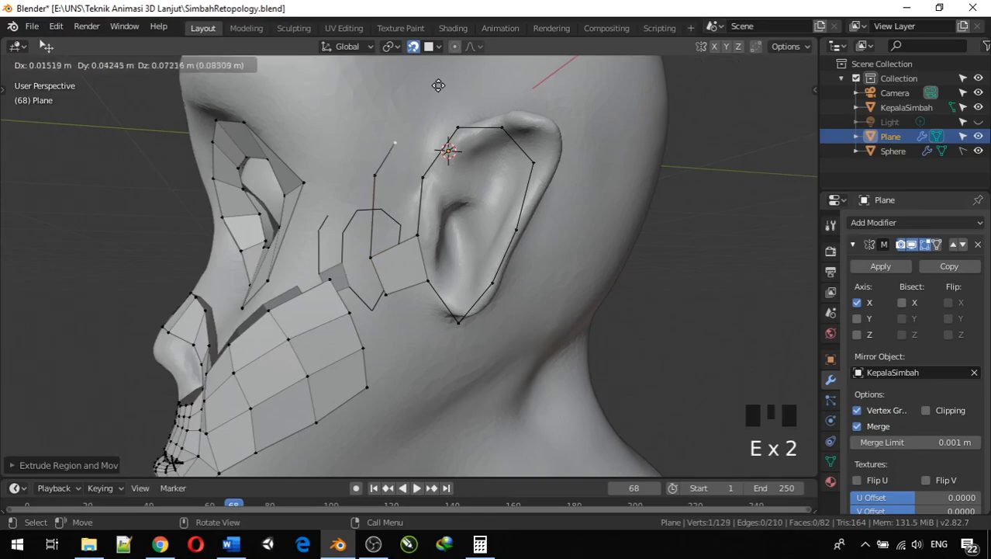
click(485, 441)
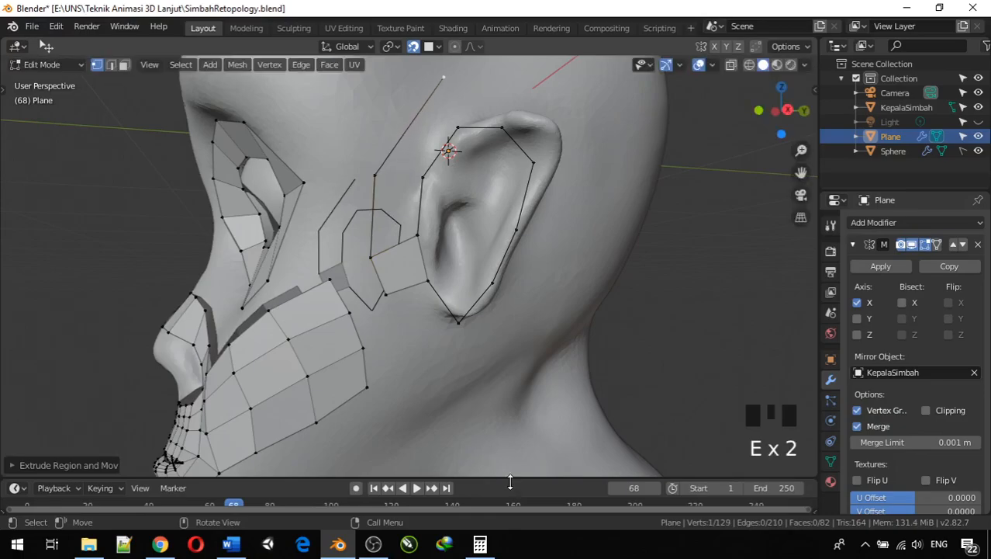
Extrude two more outer-loop vertices across the head above the ear and down behind its upper back edge
middle_drag(535, 291, 513, 313)
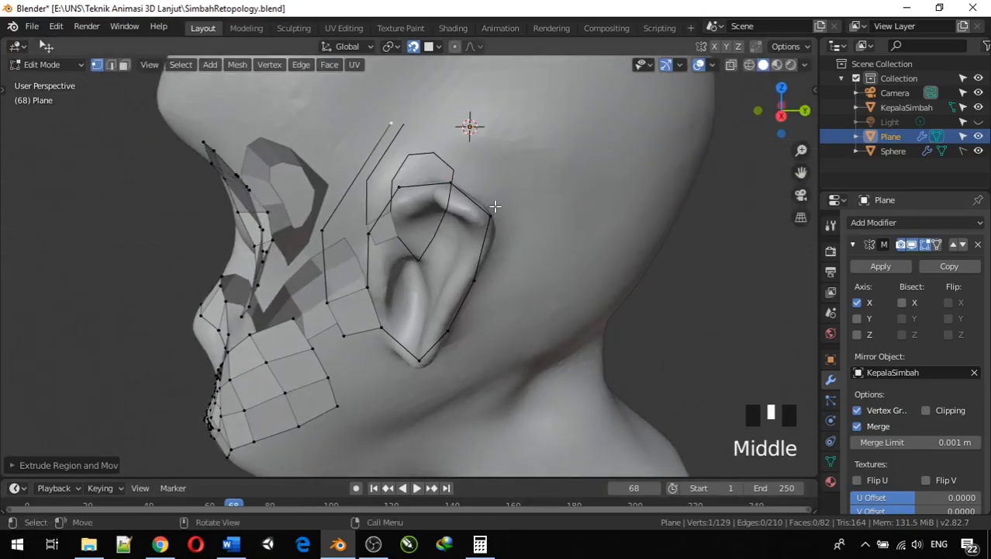
key(e)
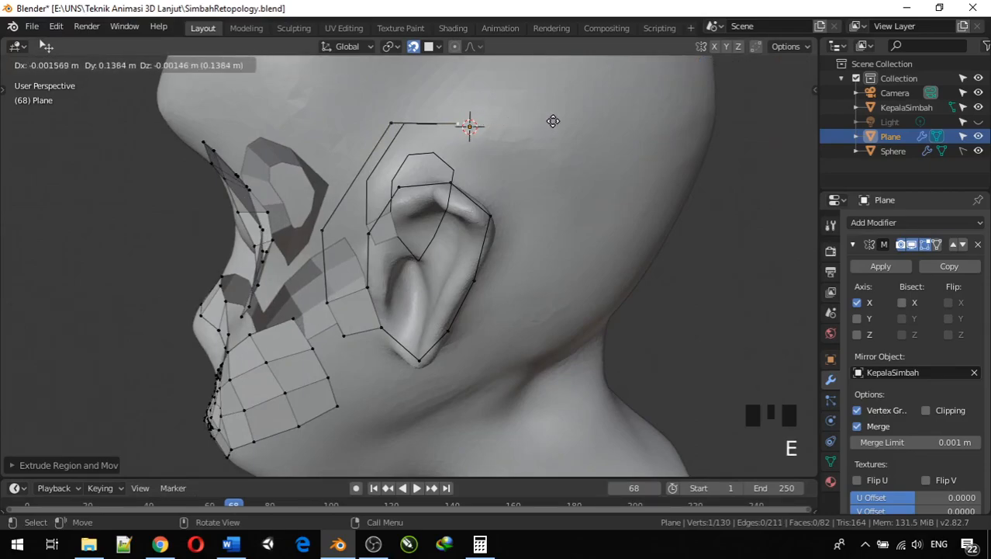
click(559, 117)
key(e)
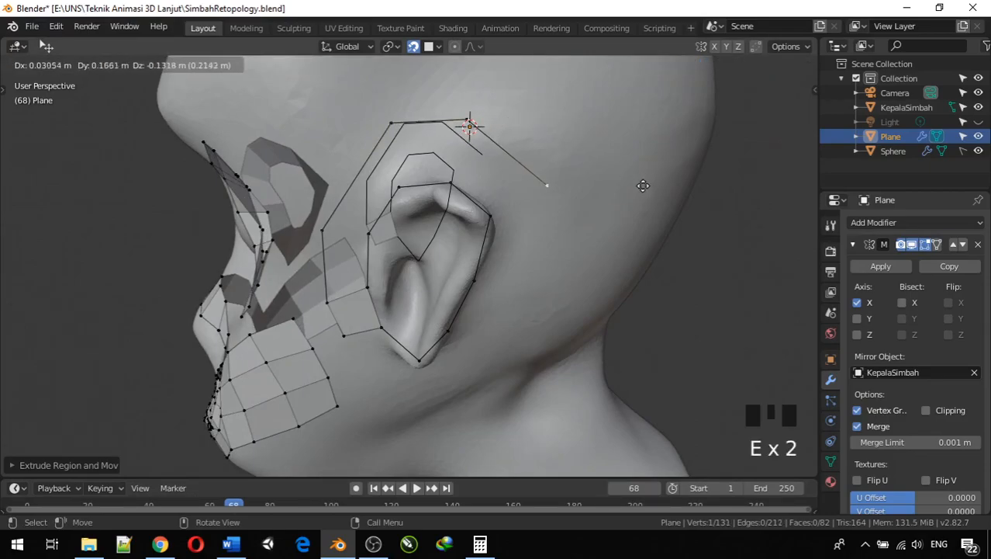
click(646, 201)
Extrude three more outer-loop vertices down the head behind the ear to a point below the earlobe
middle_drag(636, 233, 597, 228)
key(e)
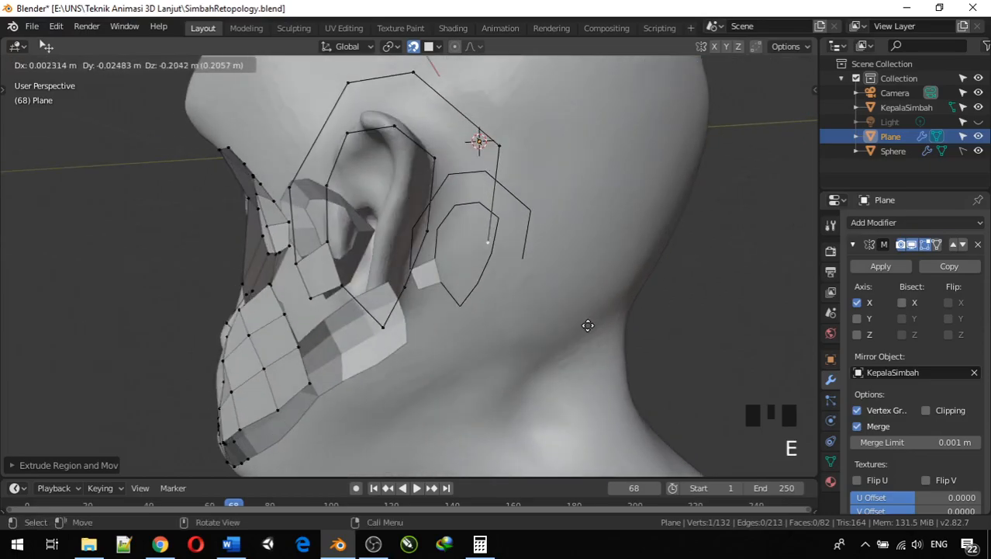
click(583, 330)
key(e)
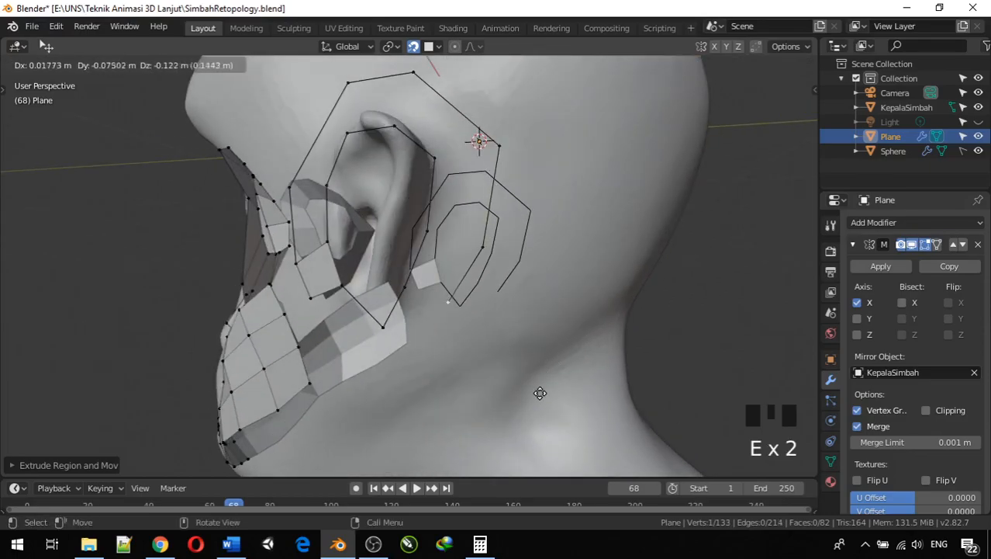
click(540, 398)
key(e)
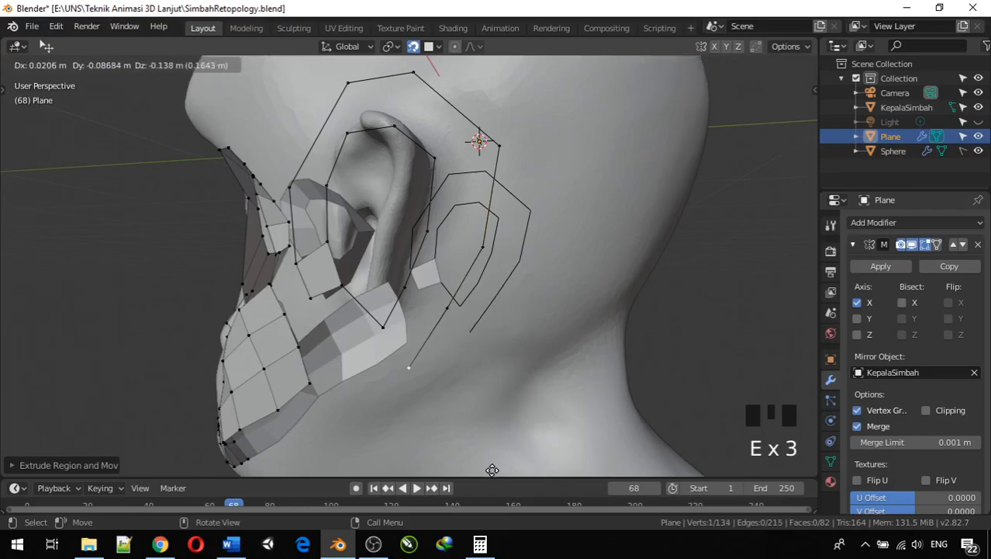
click(472, 60)
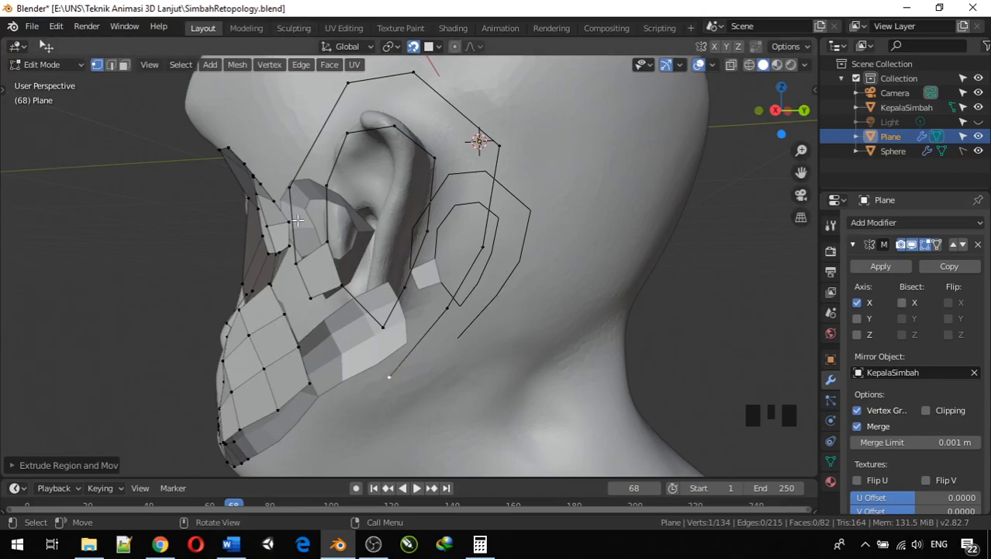
Close the outer ear loop with an edge from its lowest vertex to the small quad's lower front vertex
shift+click(310, 299)
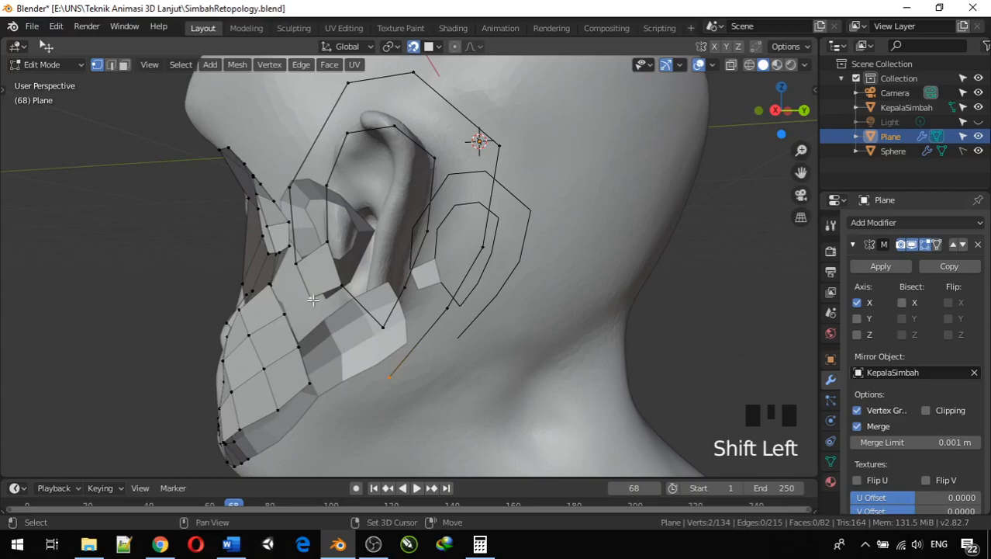
shift+click(311, 299)
middle_drag(370, 342, 431, 339)
key(f)
Fill the gap between the inner and outer ear loops with quads, starting from the small quad's upper edge and going around the ear
click(363, 253)
shift+click(409, 232)
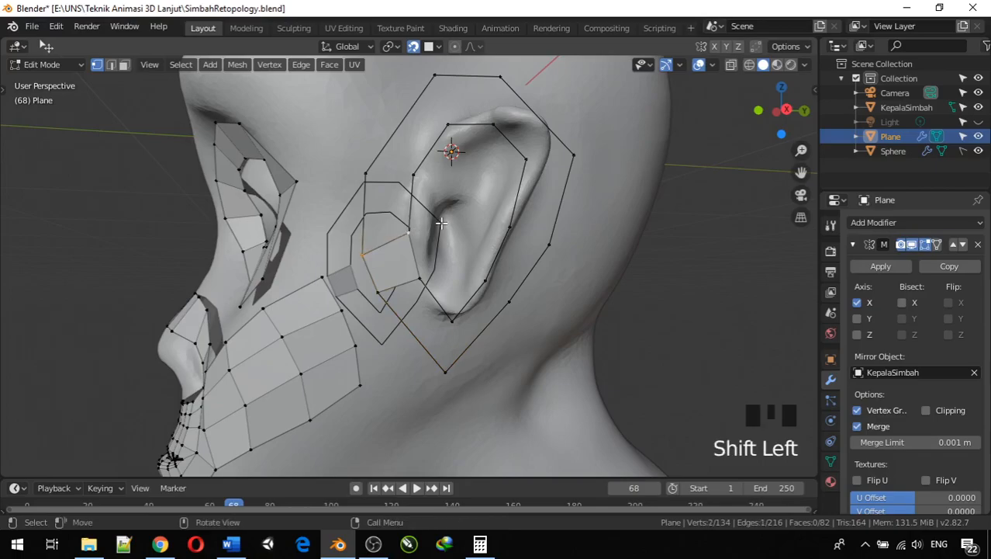
key(f)
key(f)
key(f)
key(f)
key(f)
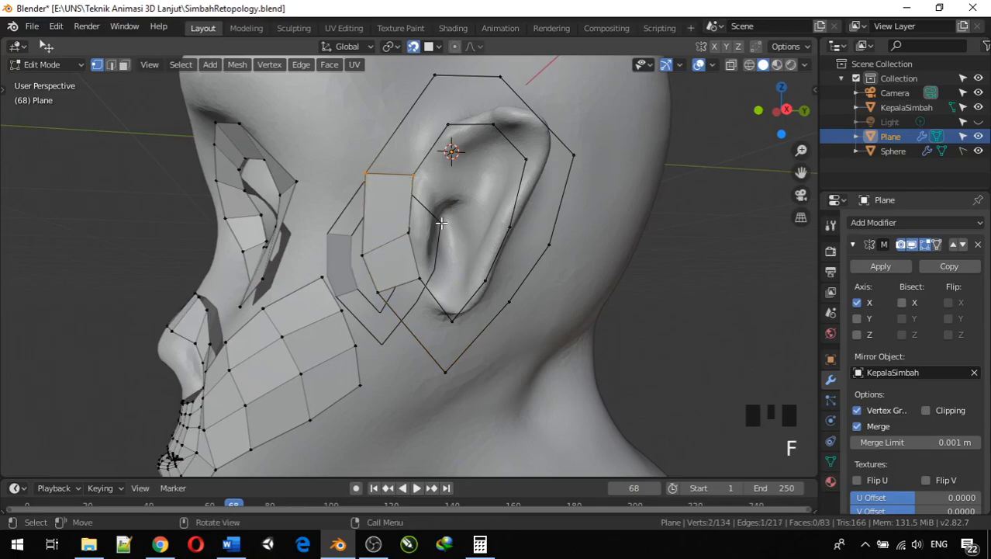
key(f)
key(f)
key(f)
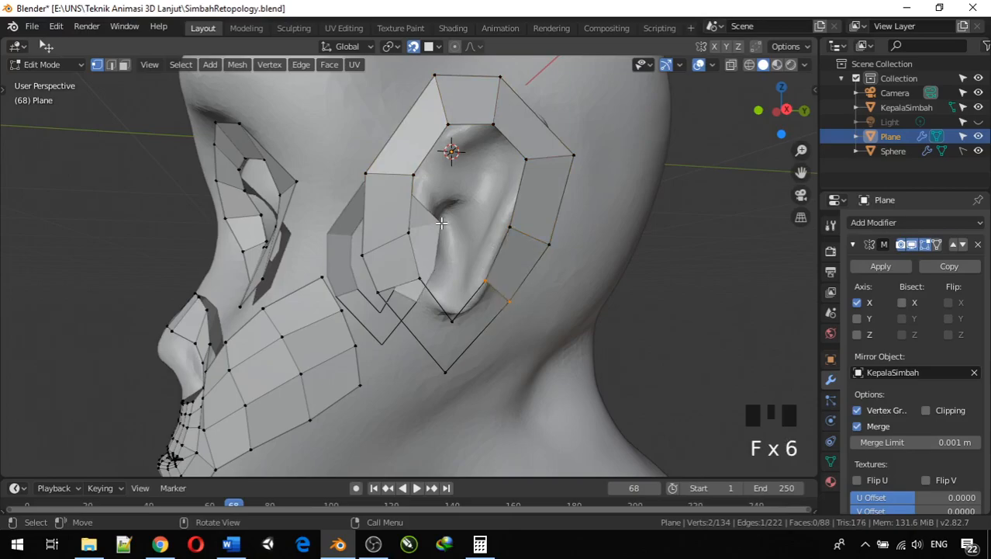
Add a centred loop cut across the long quad in front of and below the earlobe
middle_drag(332, 176, 444, 255)
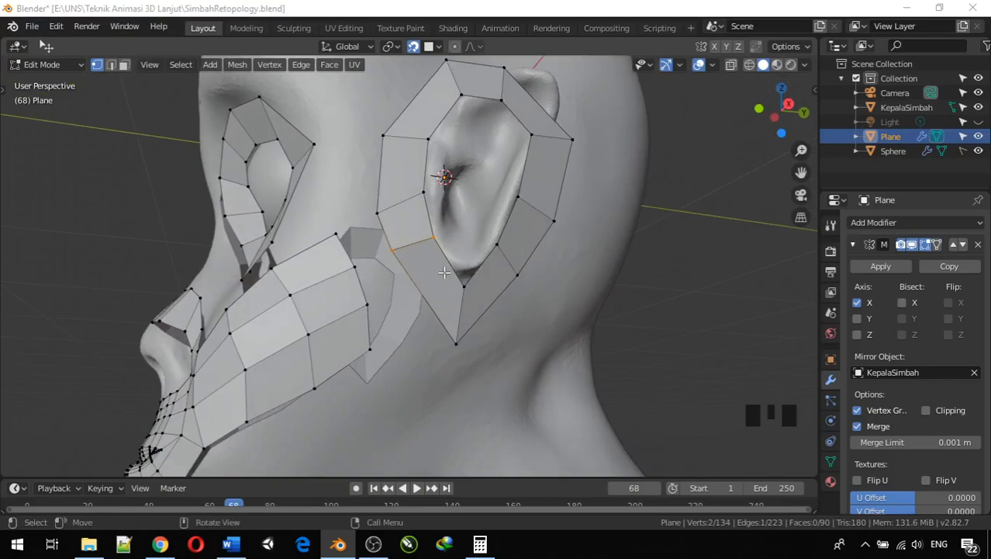
key(ctrl+r)
click(434, 275)
right_click(454, 326)
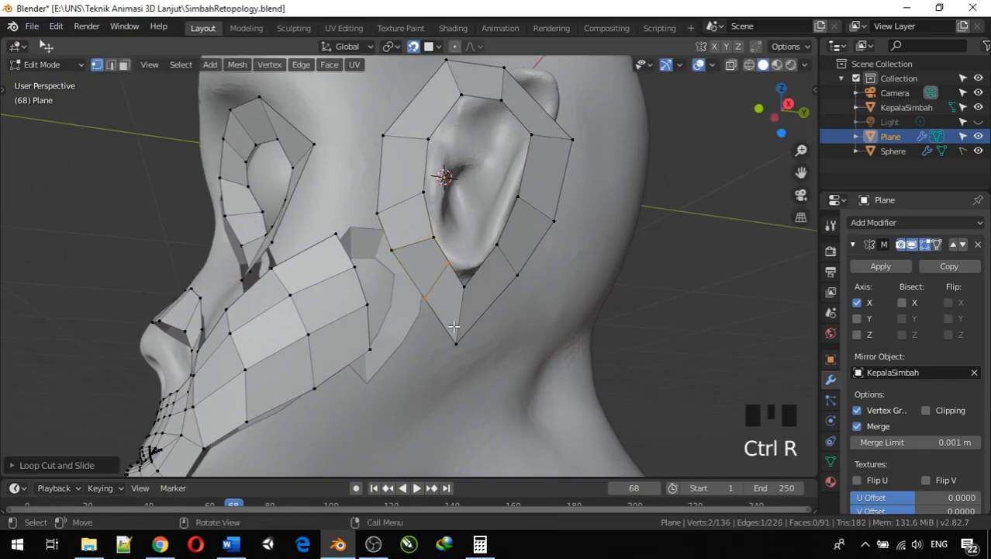
Move the new cut's outer vertex forward and the outer loop's lowest vertex up to even out the quads below the earlobe
click(423, 301)
key(g)
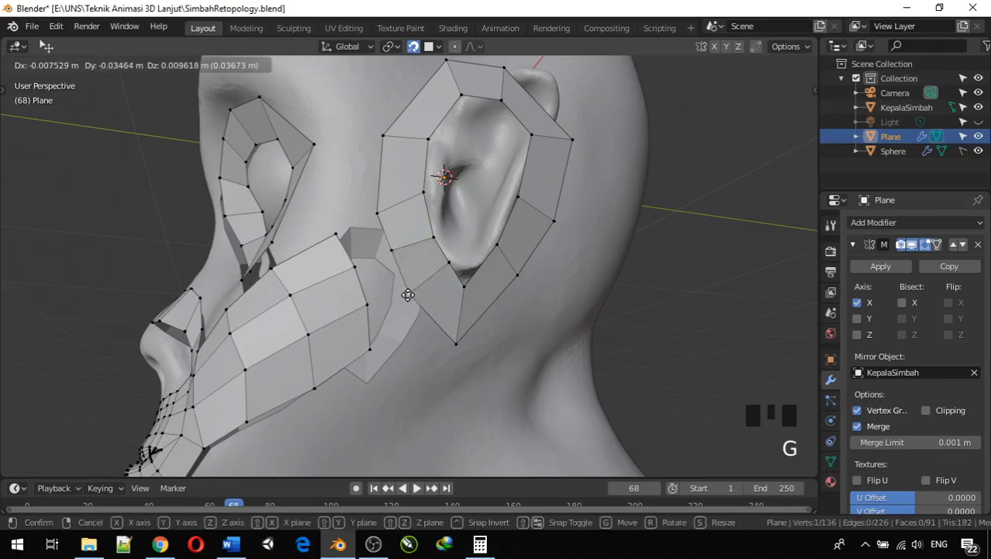
click(410, 288)
click(457, 339)
key(g)
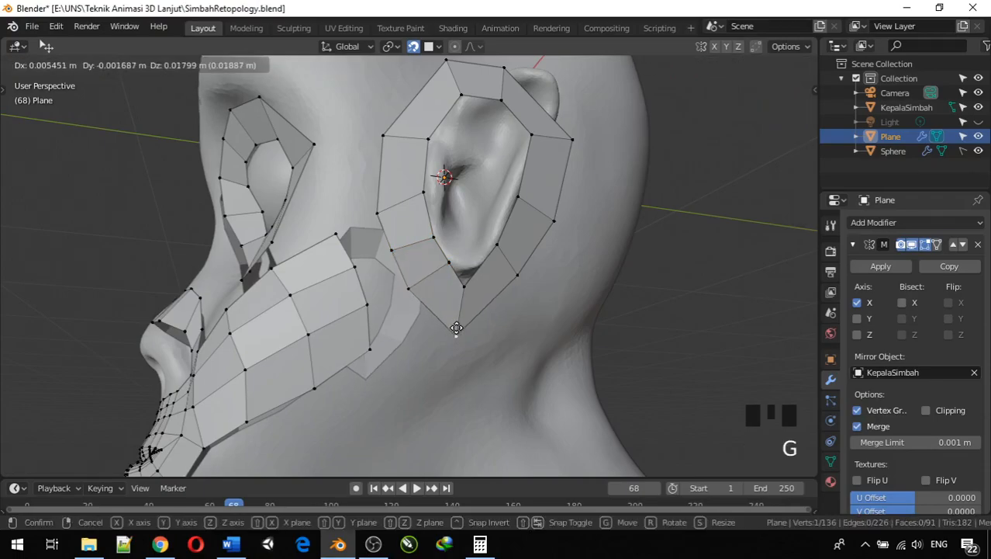
click(447, 309)
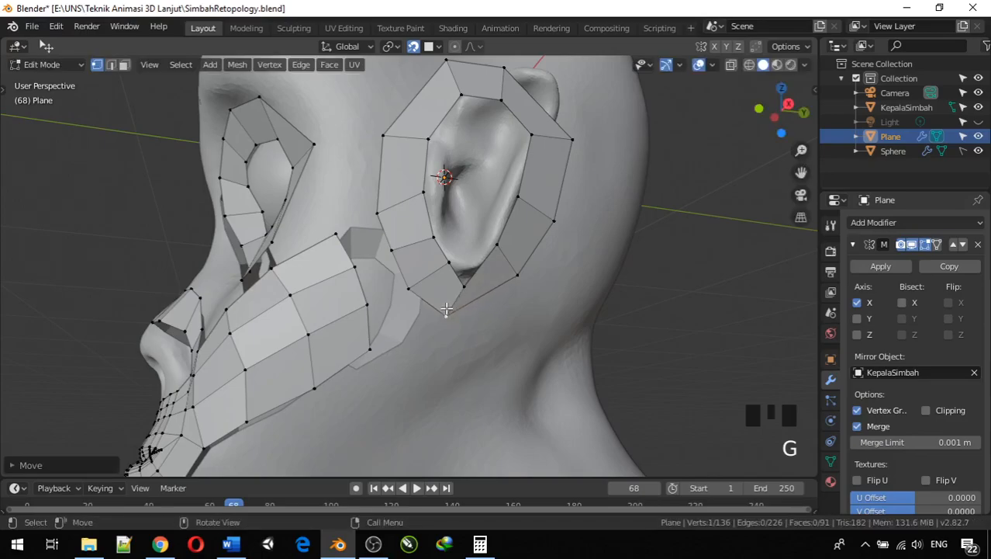
Move the inner loop's two lowest vertices to follow the base of the earlobe
click(460, 287)
key(g)
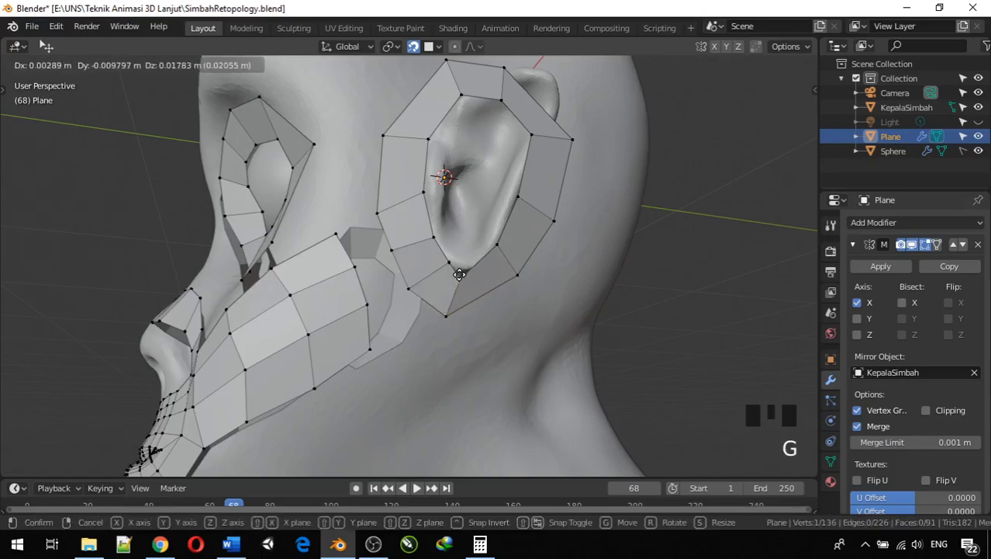
click(462, 275)
middle_drag(461, 275, 380, 242)
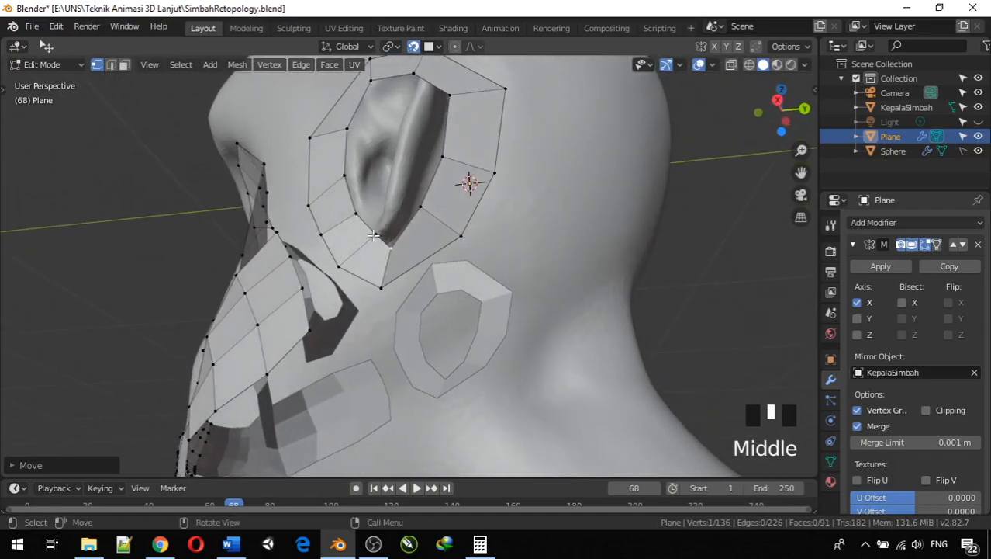
click(373, 235)
key(g)
click(374, 242)
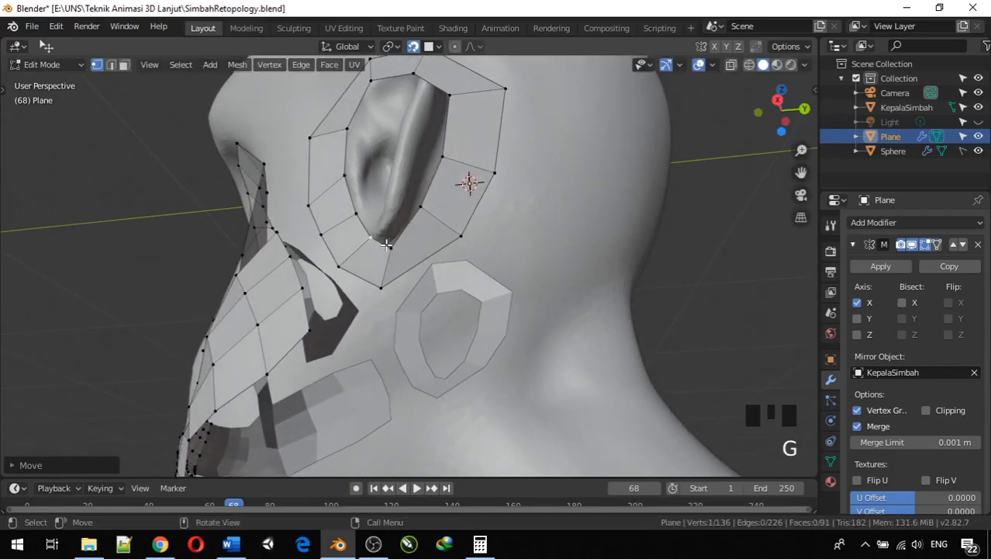
click(386, 243)
key(g)
click(386, 241)
Shift the outer loop's lower back vertex behind the ear slightly down and forward
click(451, 240)
key(g)
click(454, 245)
Examine the mesh from the front and both sides, checking the gaps between the nose bridge, eye loops, cheeks and ear loops
middle_drag(456, 246, 655, 269)
scroll(653, 266, down, 3)
scroll(447, 284, down, 3)
middle_drag(442, 287, 426, 300)
scroll(417, 319, up, 3)
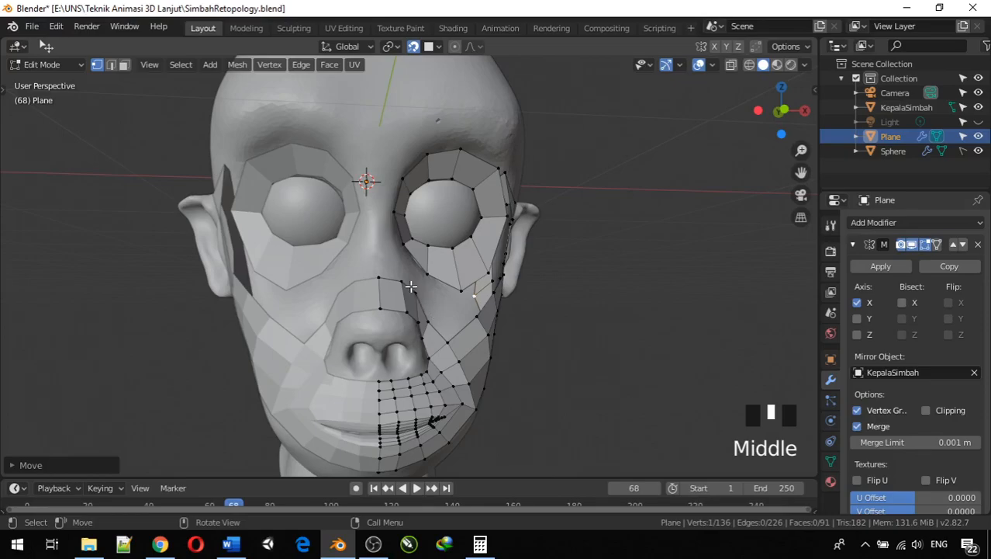
click(377, 274)
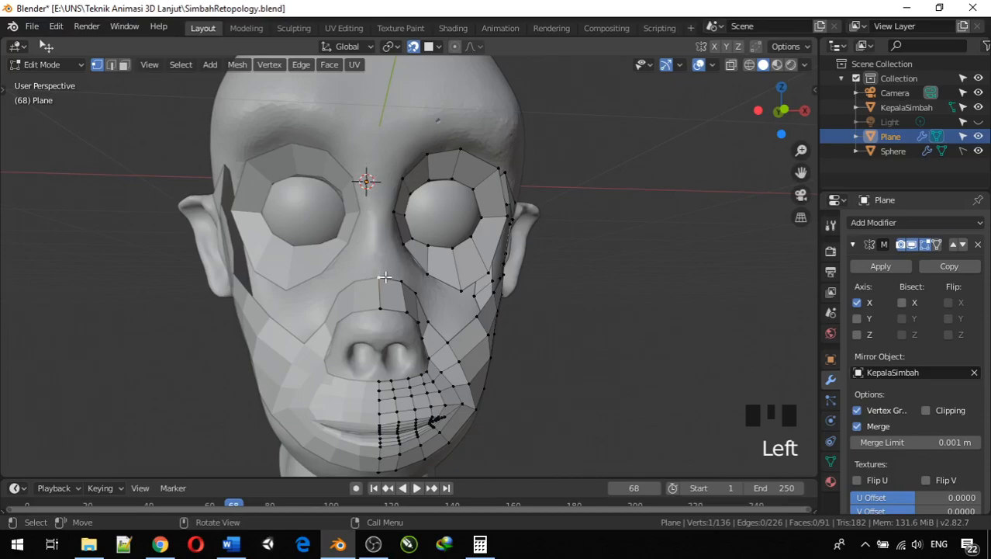
middle_drag(401, 254, 398, 330)
scroll(428, 302, down, 1)
key(ctrl+r)
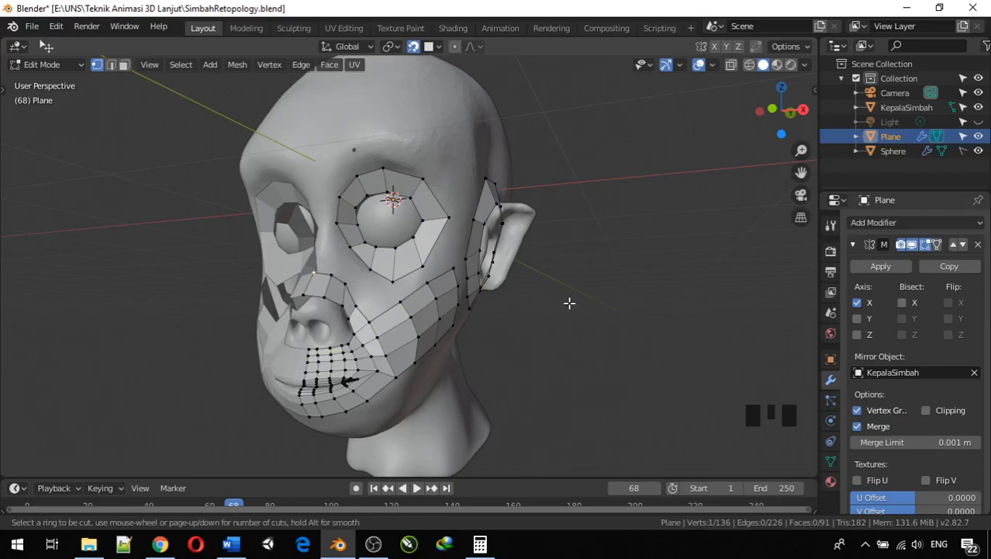
middle_drag(620, 275, 724, 265)
middle_drag(738, 260, 648, 285)
middle_drag(376, 268, 372, 271)
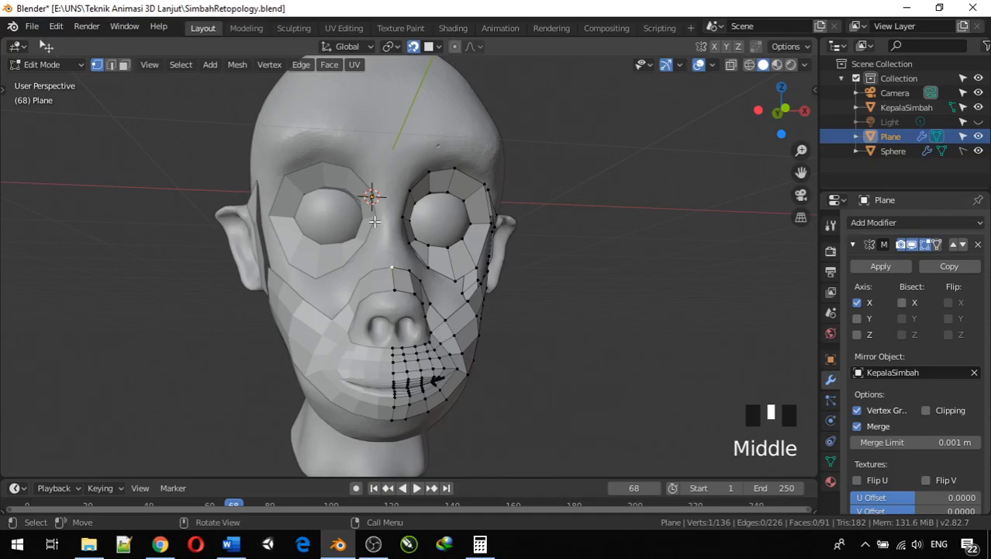
middle_drag(430, 252, 512, 270)
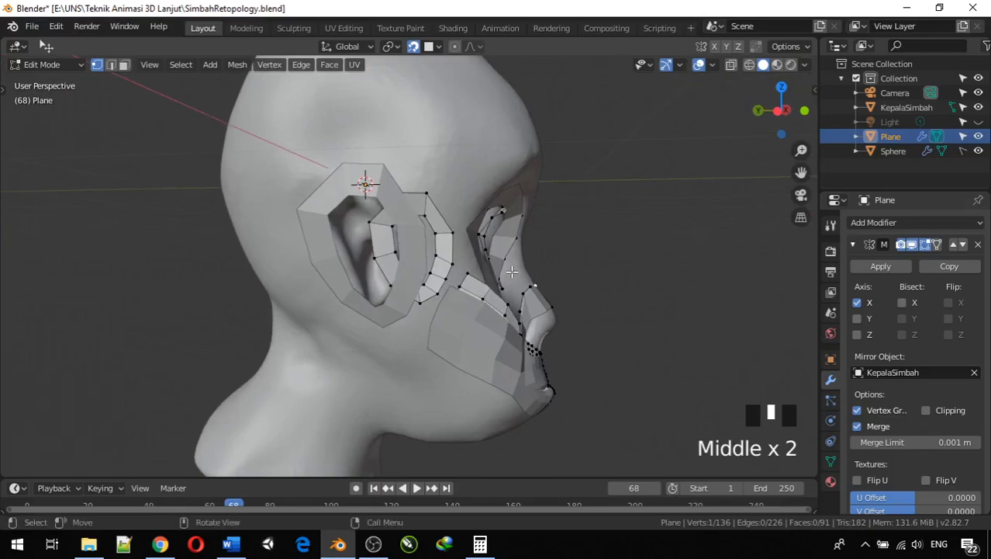